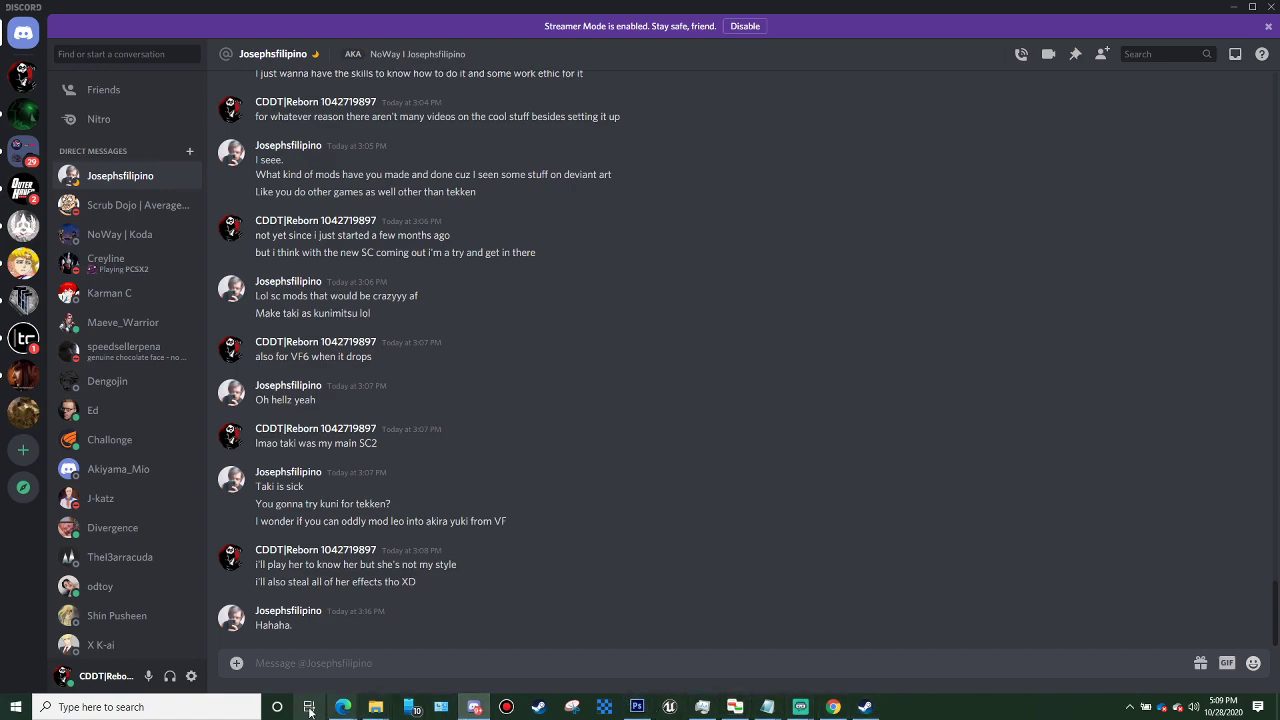
# Minimize Discord and bring the Notepad window with the modding tools and instructions onto the screen beside the Downloads folder.
pyautogui.click(1228, 14)
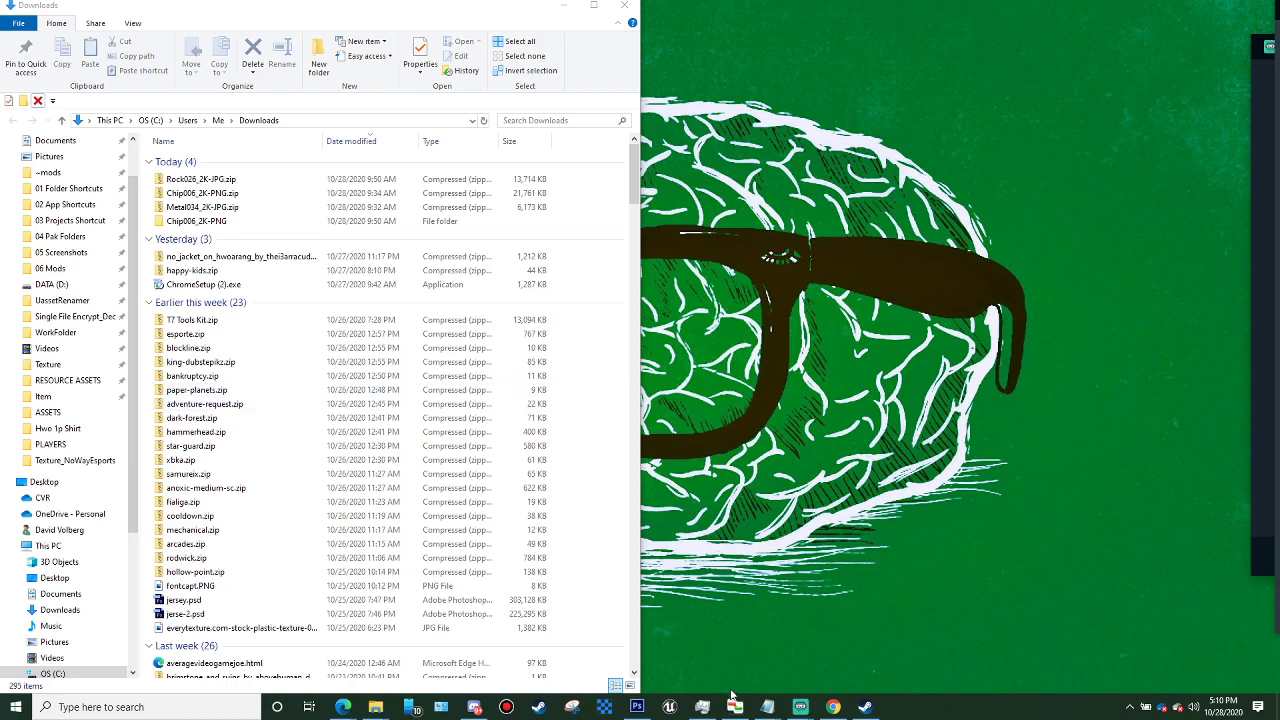
pyautogui.moveTo(776, 711)
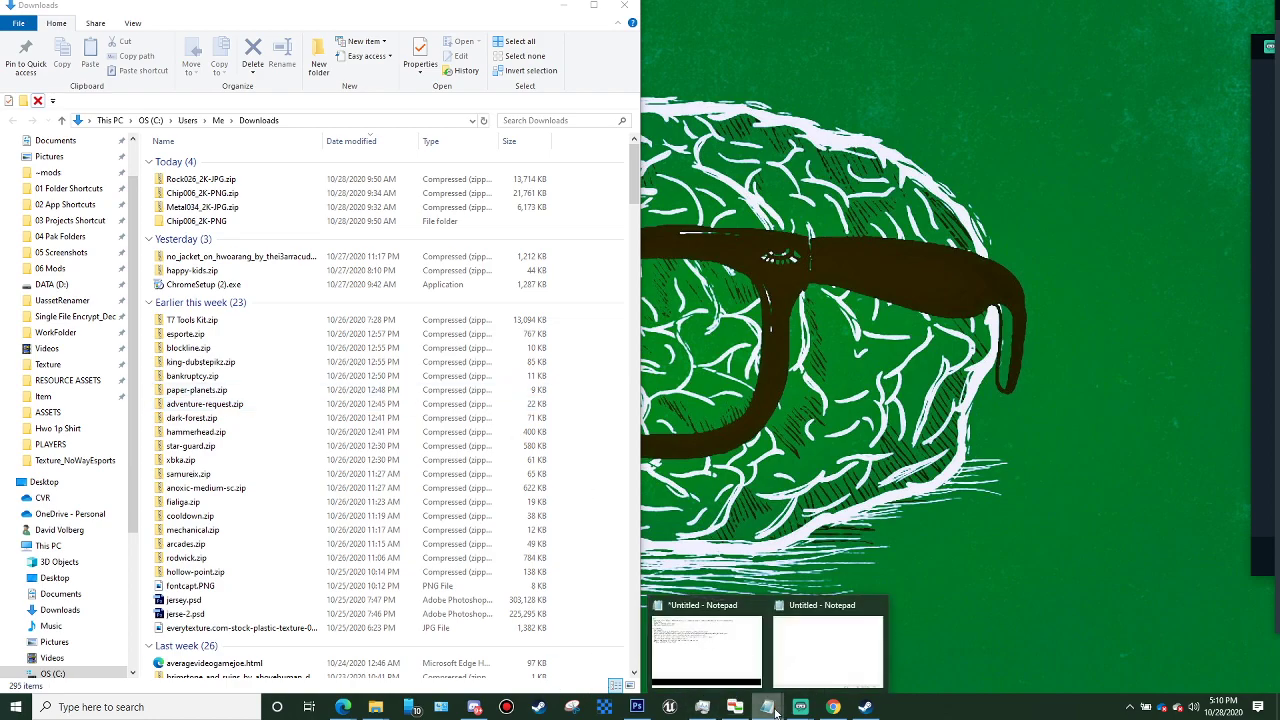
pyautogui.click(827, 653)
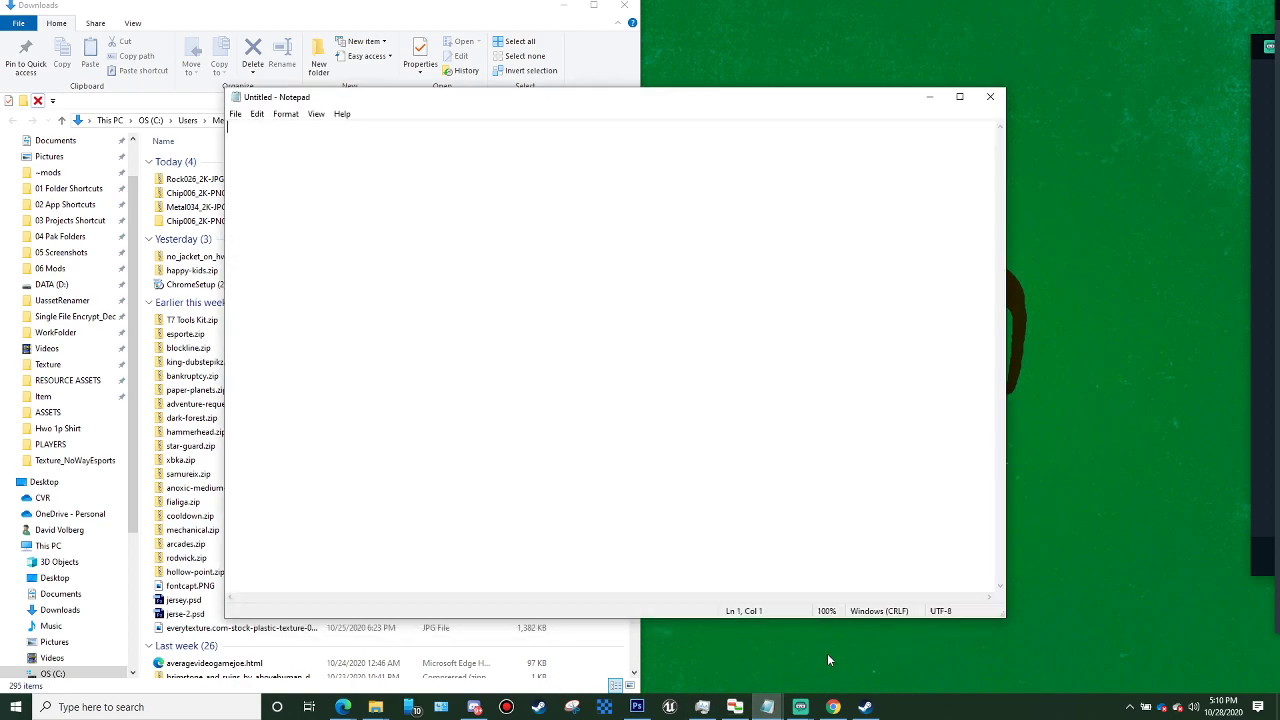
pyautogui.click(929, 97)
pyautogui.moveTo(767, 707)
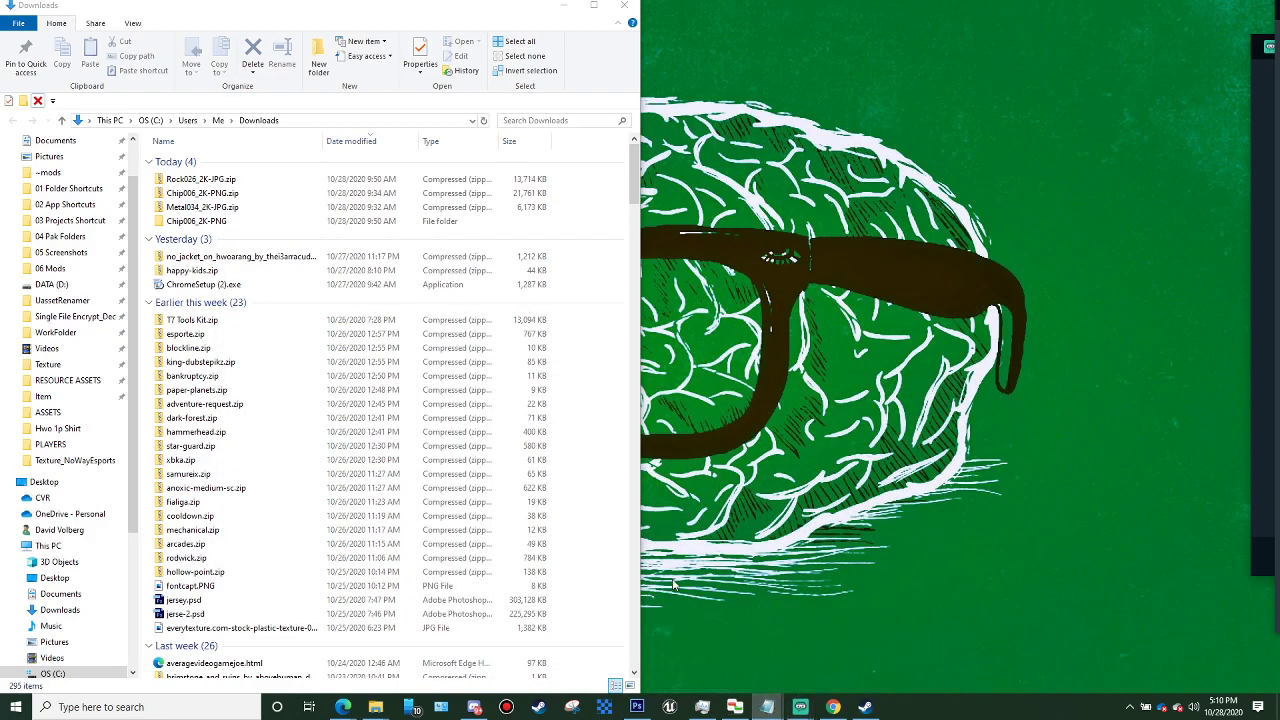
pyautogui.moveTo(1279, 400); pyautogui.dragTo(581, 167)
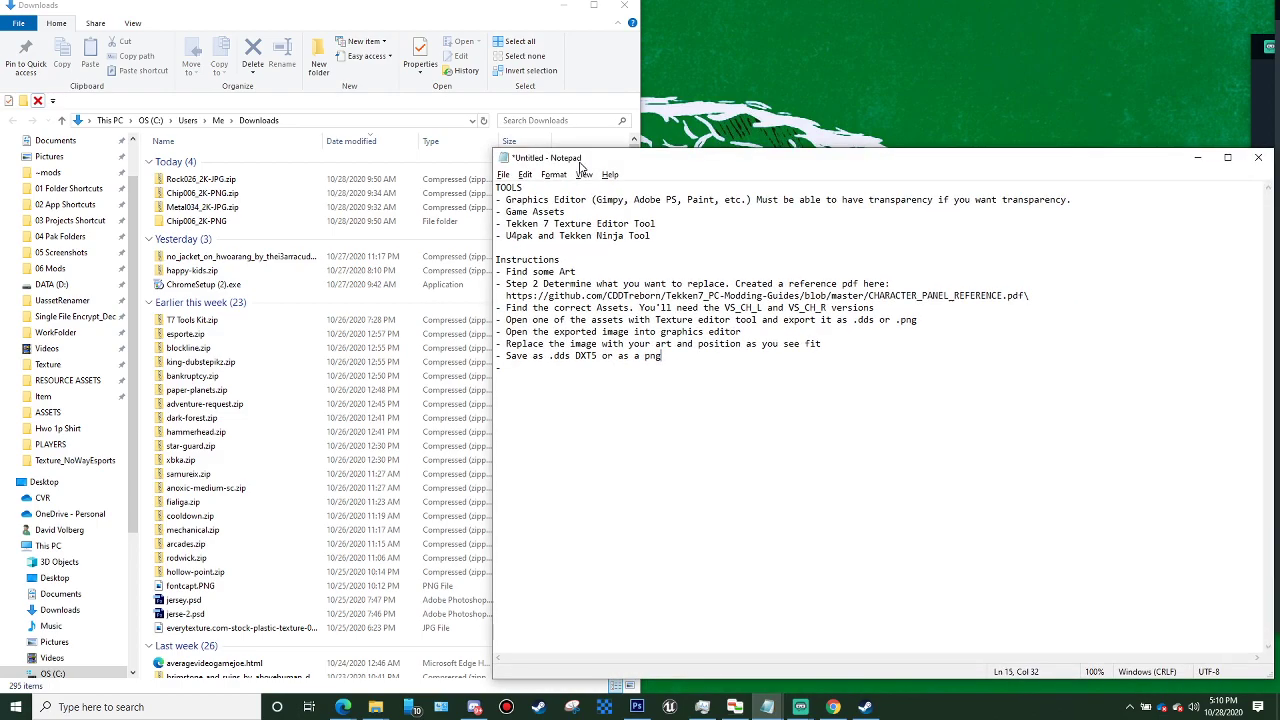
# Go through the TOOLS list in the notes, covering the graphics editor, game assets, Tekken 7 Texture Editor Tool, U4pak and Tekken Ninja Tool.
pyautogui.click(780, 320)
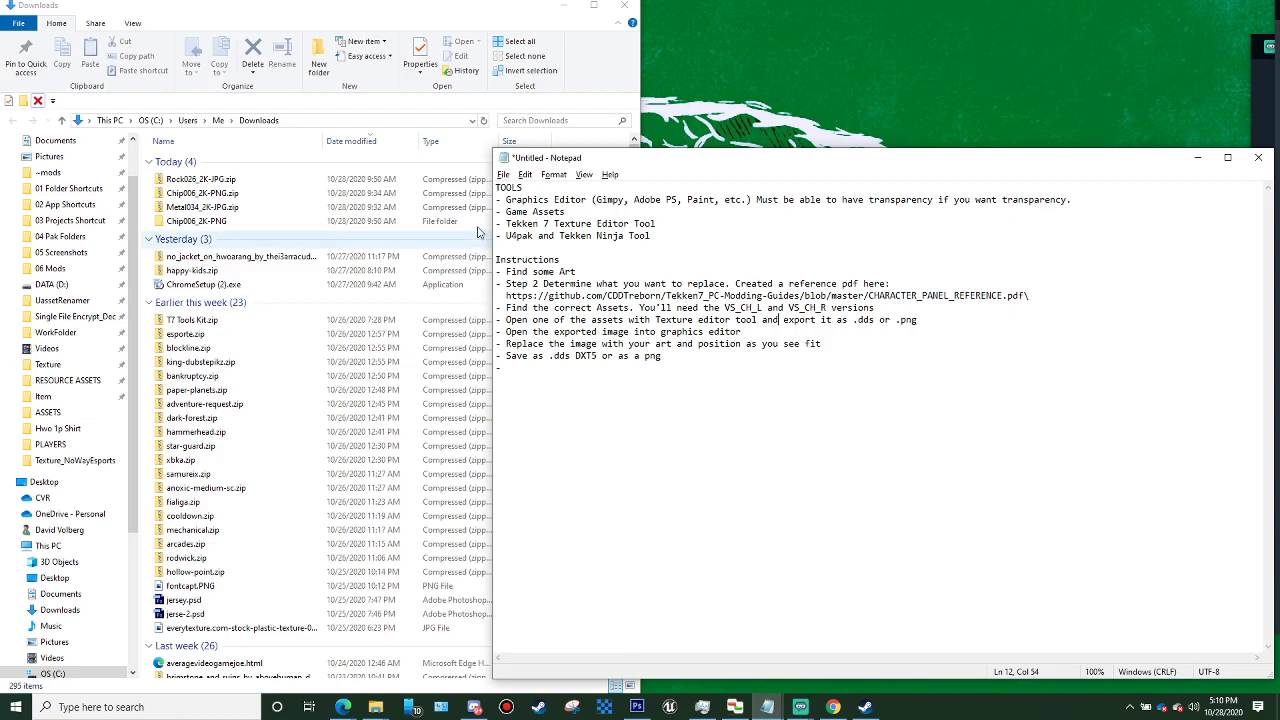
pyautogui.click(561, 211)
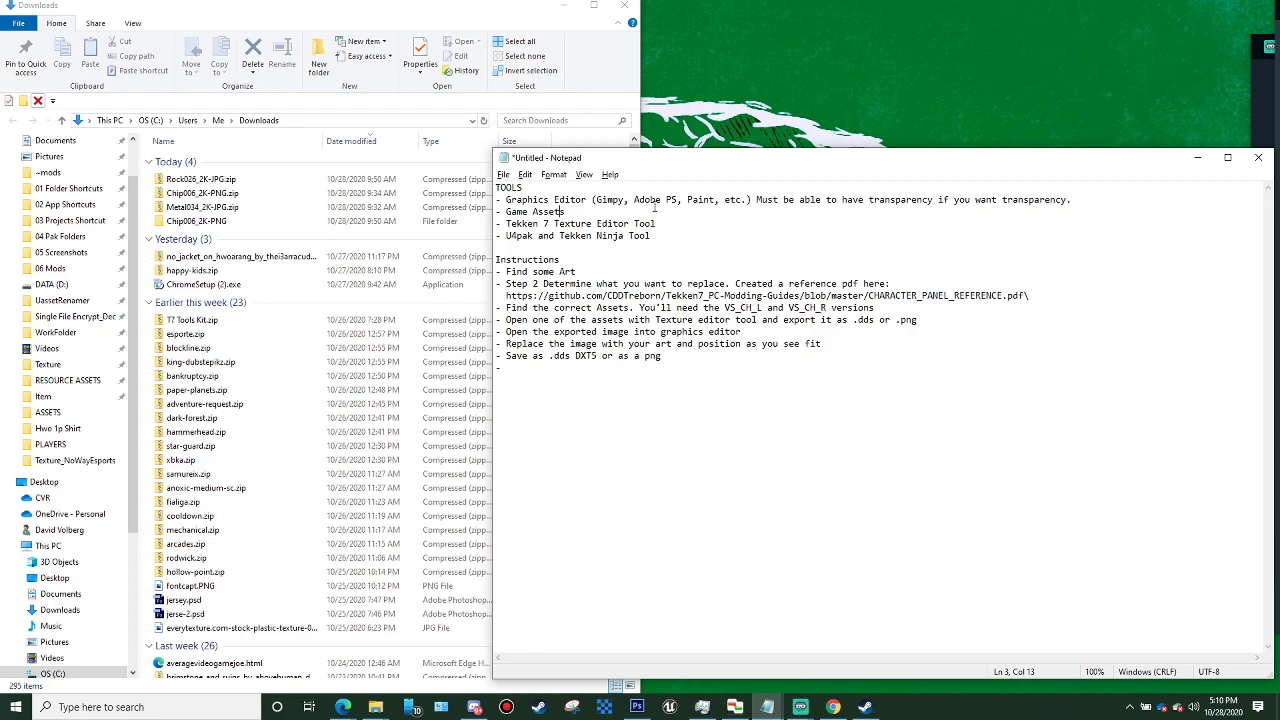
pyautogui.click(979, 197)
pyautogui.click(838, 222)
pyautogui.click(698, 236)
pyautogui.click(683, 221)
pyautogui.click(642, 222)
pyautogui.click(680, 221)
pyautogui.click(671, 236)
pyautogui.click(655, 235)
pyautogui.click(692, 224)
pyautogui.click(799, 199)
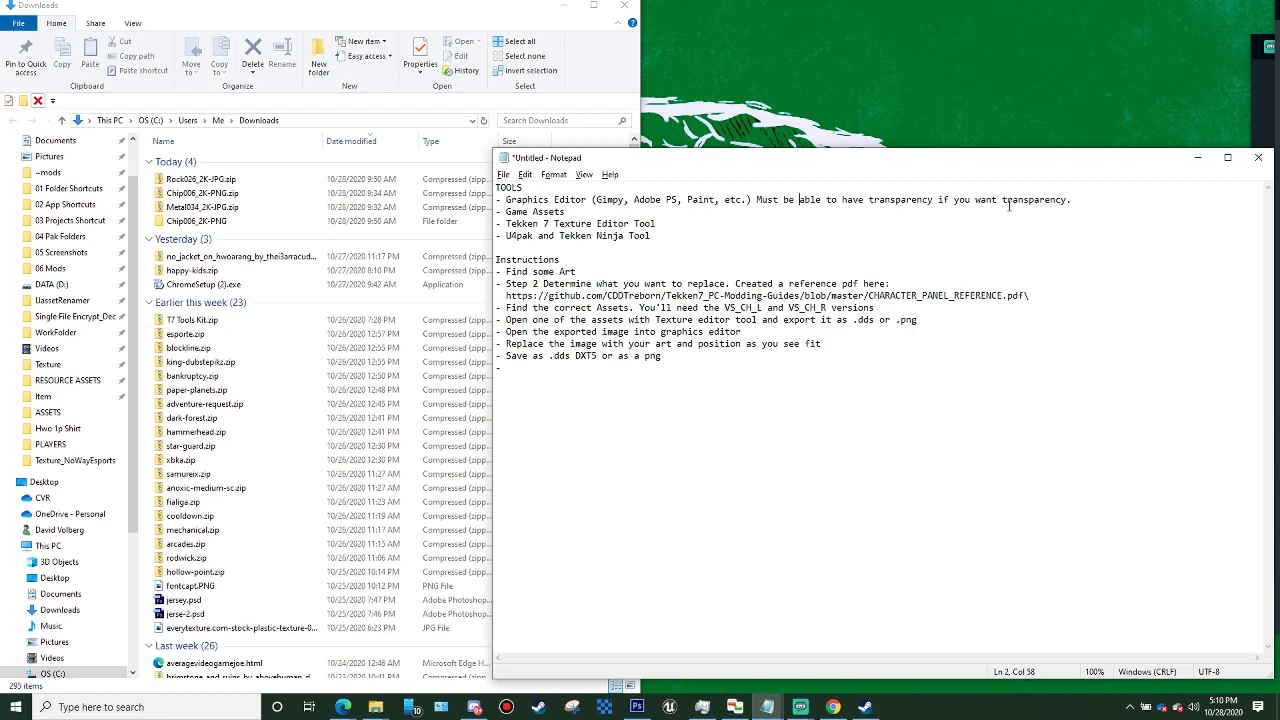
pyautogui.click(658, 225)
pyautogui.click(616, 222)
pyautogui.click(705, 265)
# Switch to Discord and view the bear artwork posted in the personal server's general channel at enlarged size.
pyautogui.click(475, 708)
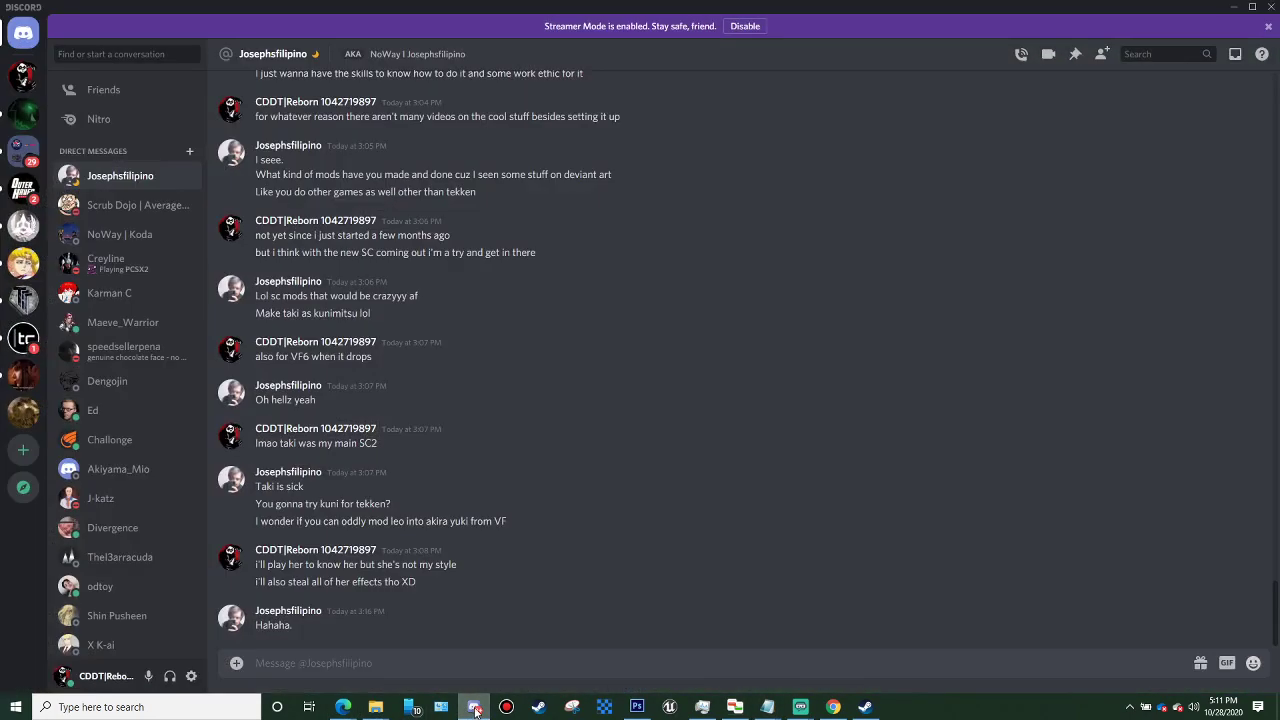
pyautogui.click(23, 74)
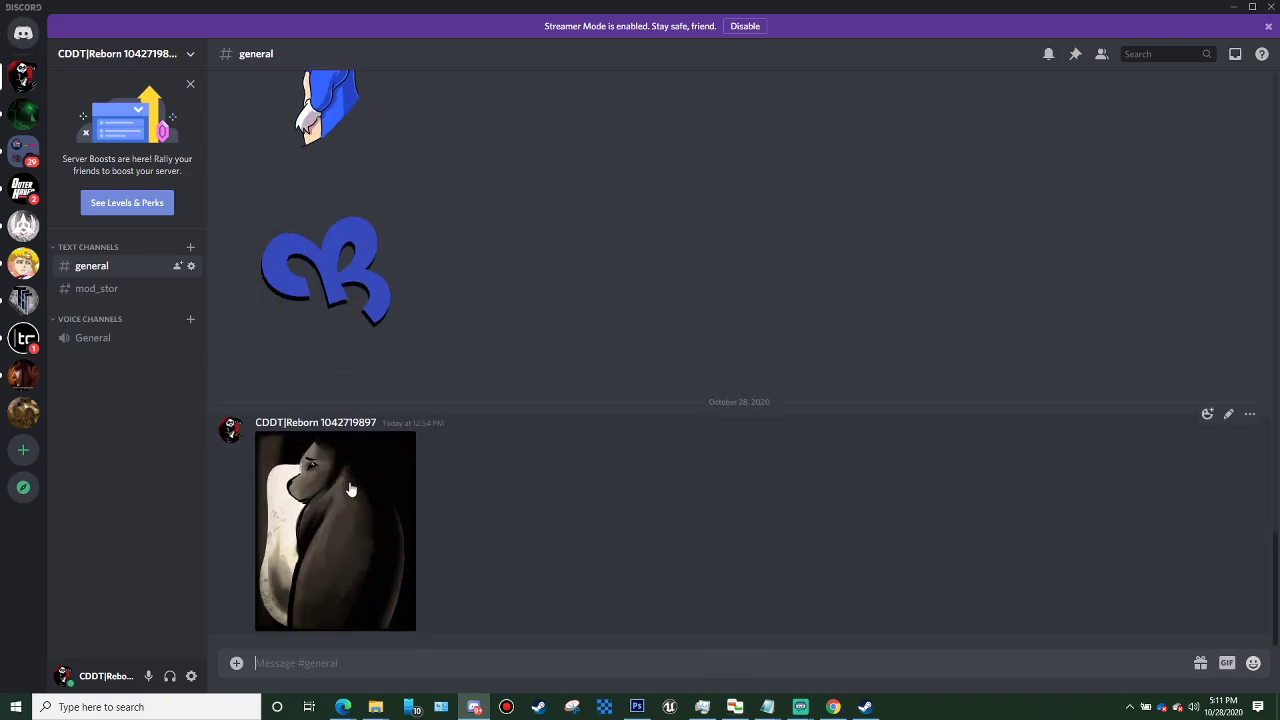
pyautogui.click(349, 487)
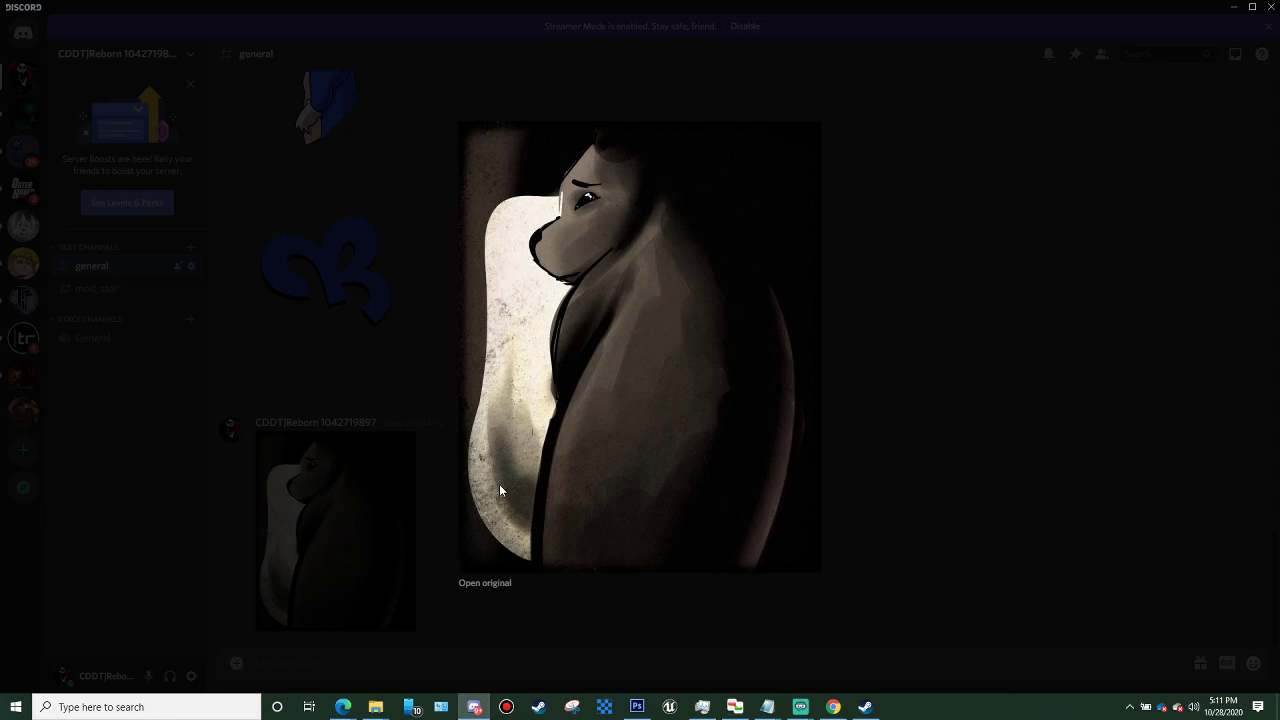
pyautogui.click(424, 286)
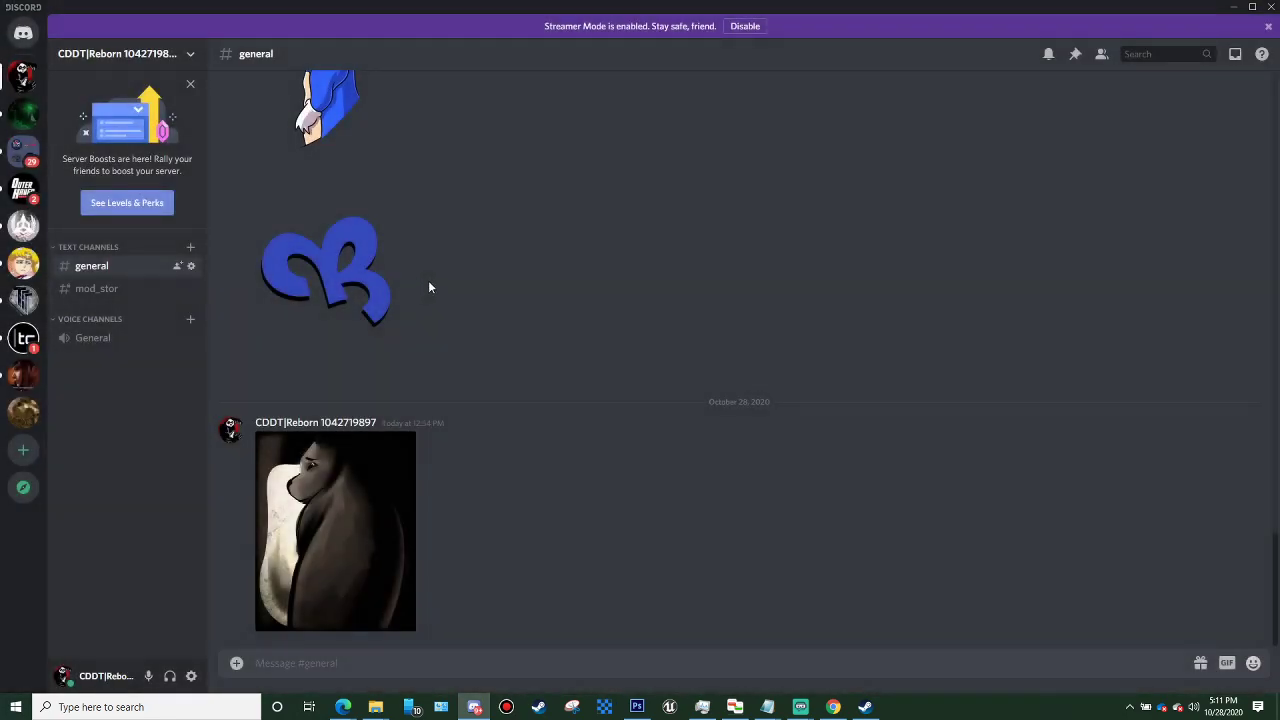
pyautogui.click(1231, 9)
# Review the first instructions in the Notepad notes about finding art and using the reference PDF to determine what to replace.
pyautogui.click(654, 429)
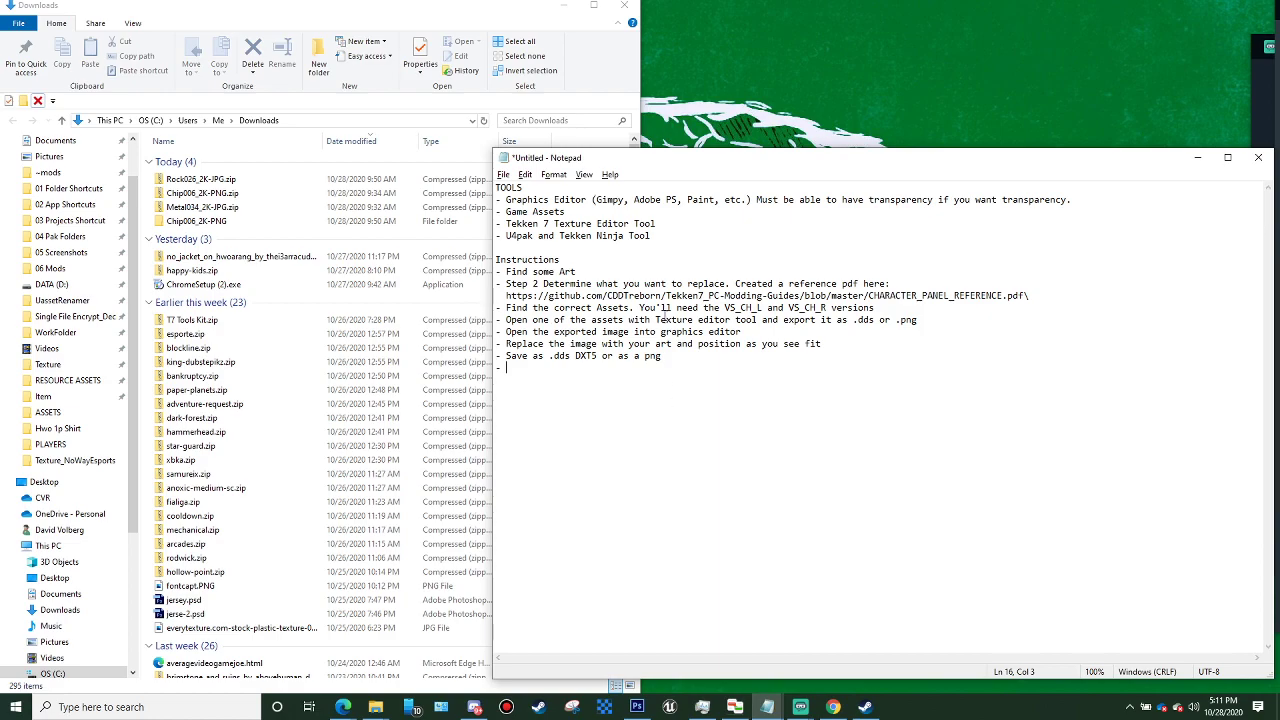
pyautogui.moveTo(506, 272); pyautogui.dragTo(736, 284)
pyautogui.click(650, 370)
pyautogui.click(849, 297)
pyautogui.click(933, 281)
pyautogui.moveTo(933, 281); pyautogui.dragTo(788, 284)
pyautogui.click(788, 284)
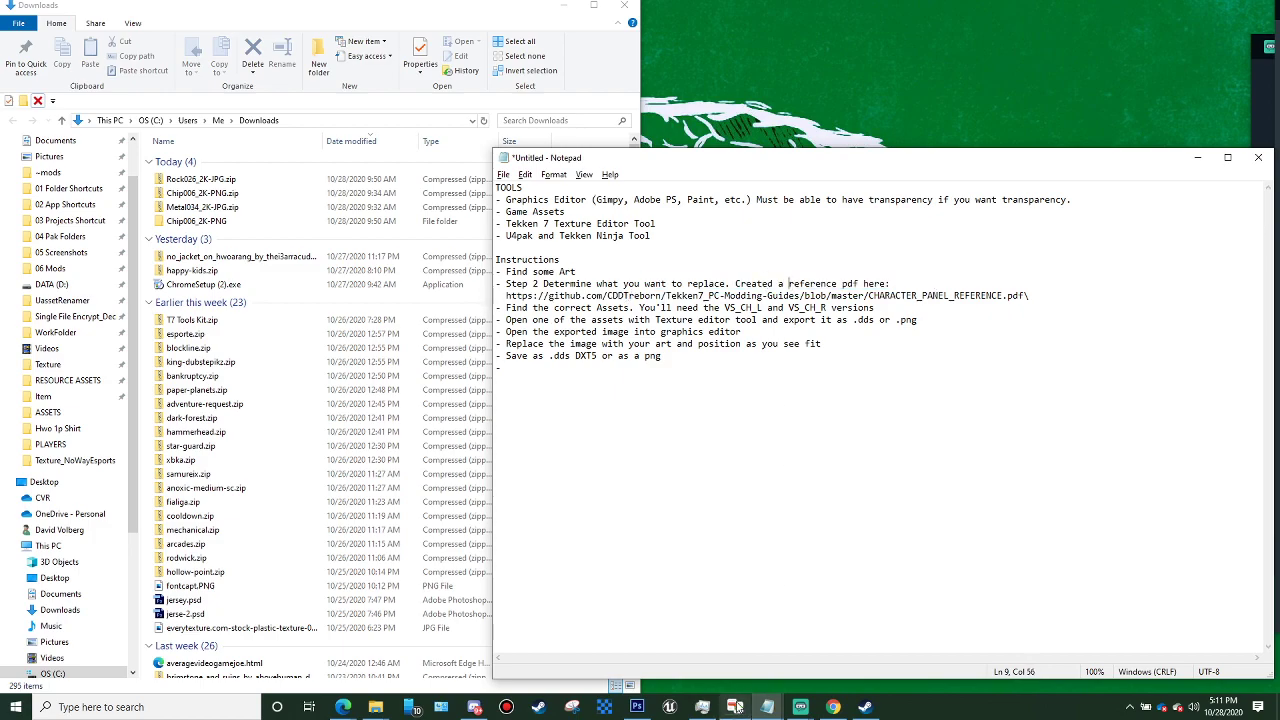
# Bring the Chrome window with CHARACTER_PANEL_REFERENCE.pdf from the Tekken7_PC-Modding-Guides repository onto the screen, filling it.
pyautogui.click(833, 707)
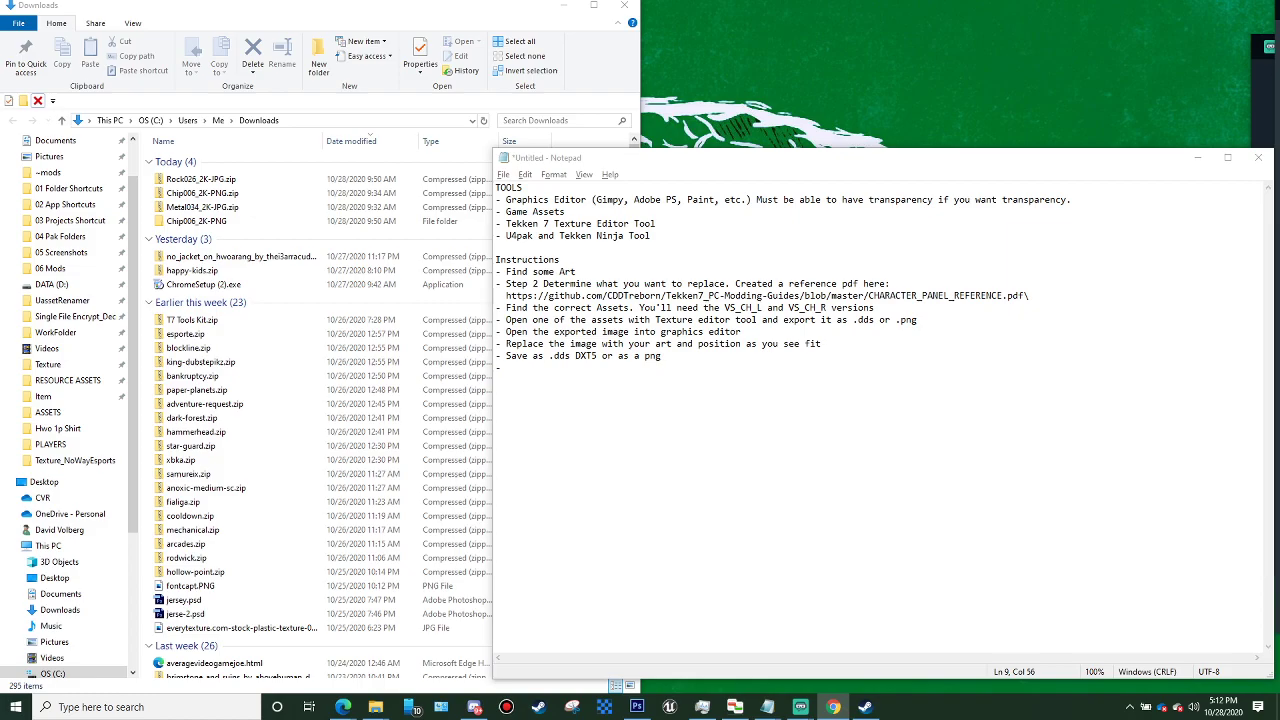
pyautogui.moveTo(1279, 88); pyautogui.dragTo(335, 1)
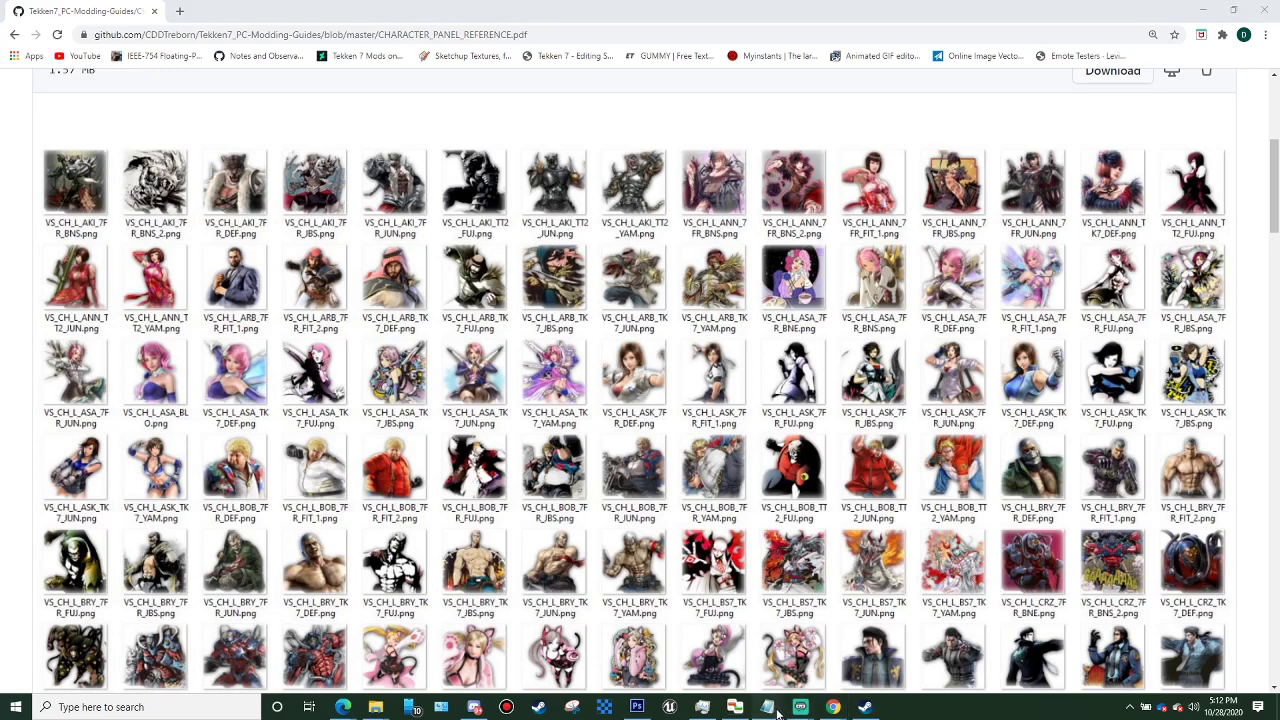
pyautogui.moveTo(800, 706)
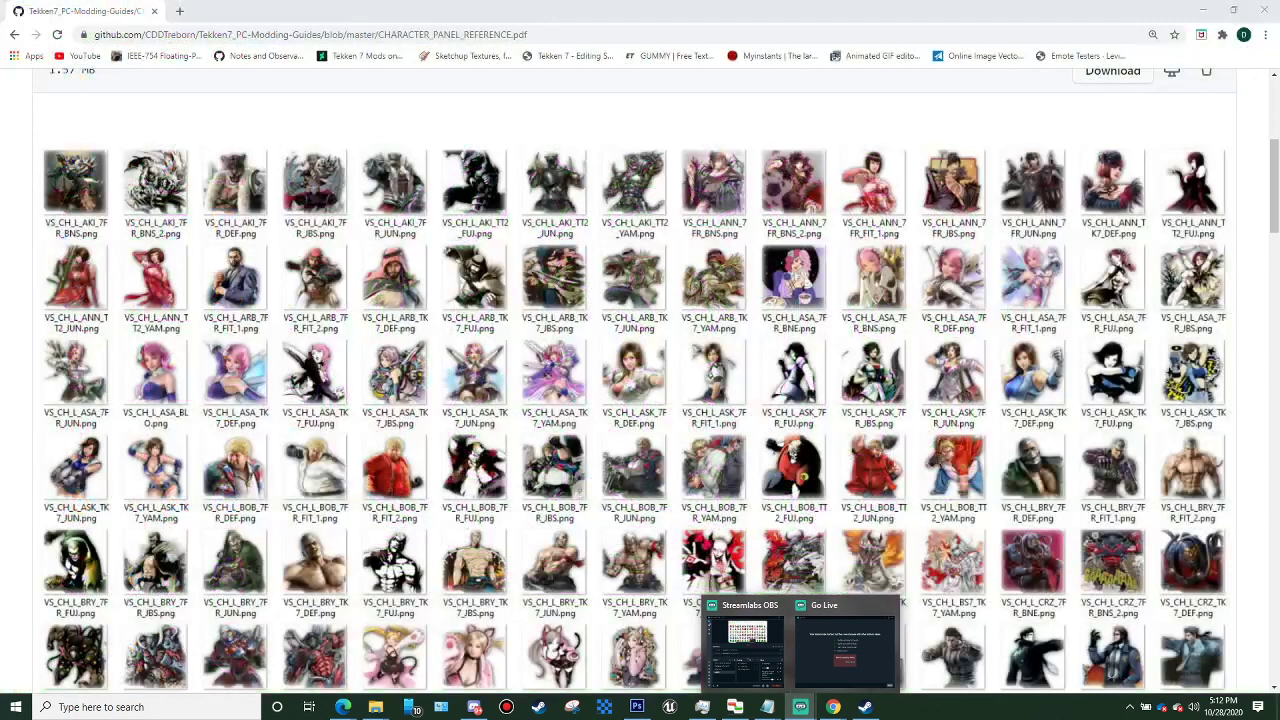
pyautogui.click(838, 644)
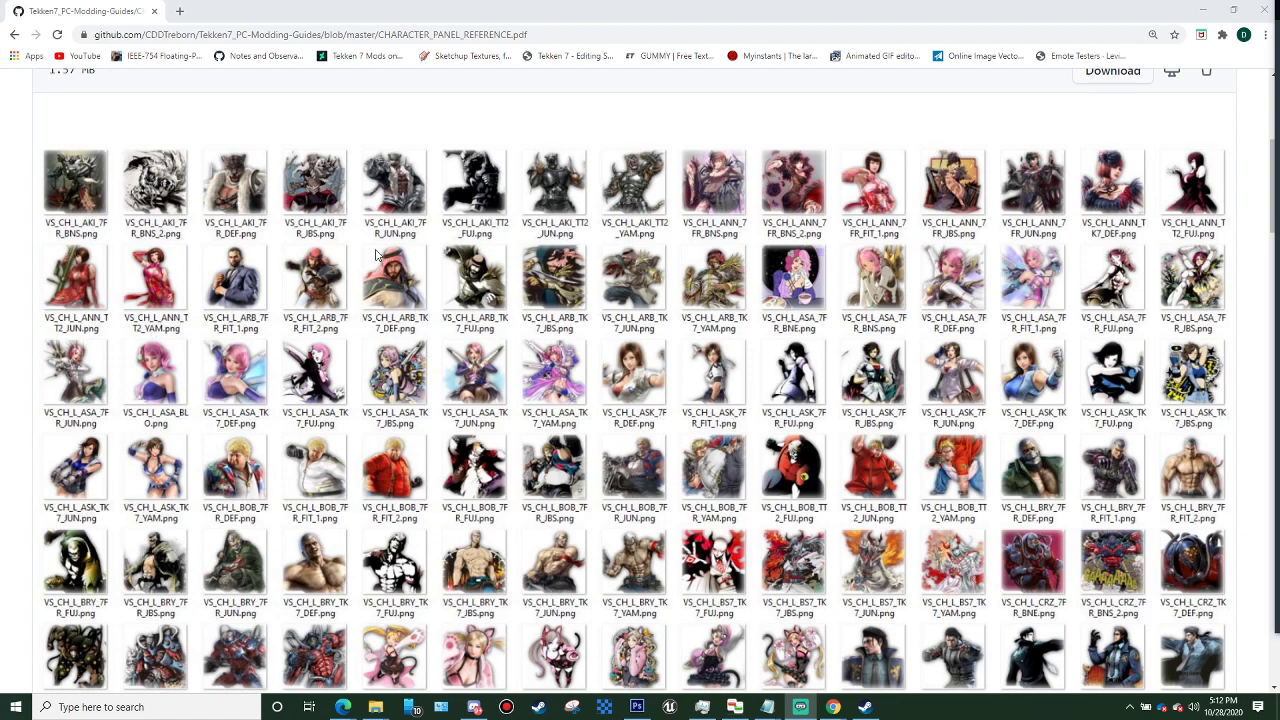
# Look through the character panel thumbnails and their VS_CH_L file names across all pages of the reference PDF.
pyautogui.scroll(-3, 636, 318)
pyautogui.scroll(-20, 636, 318)
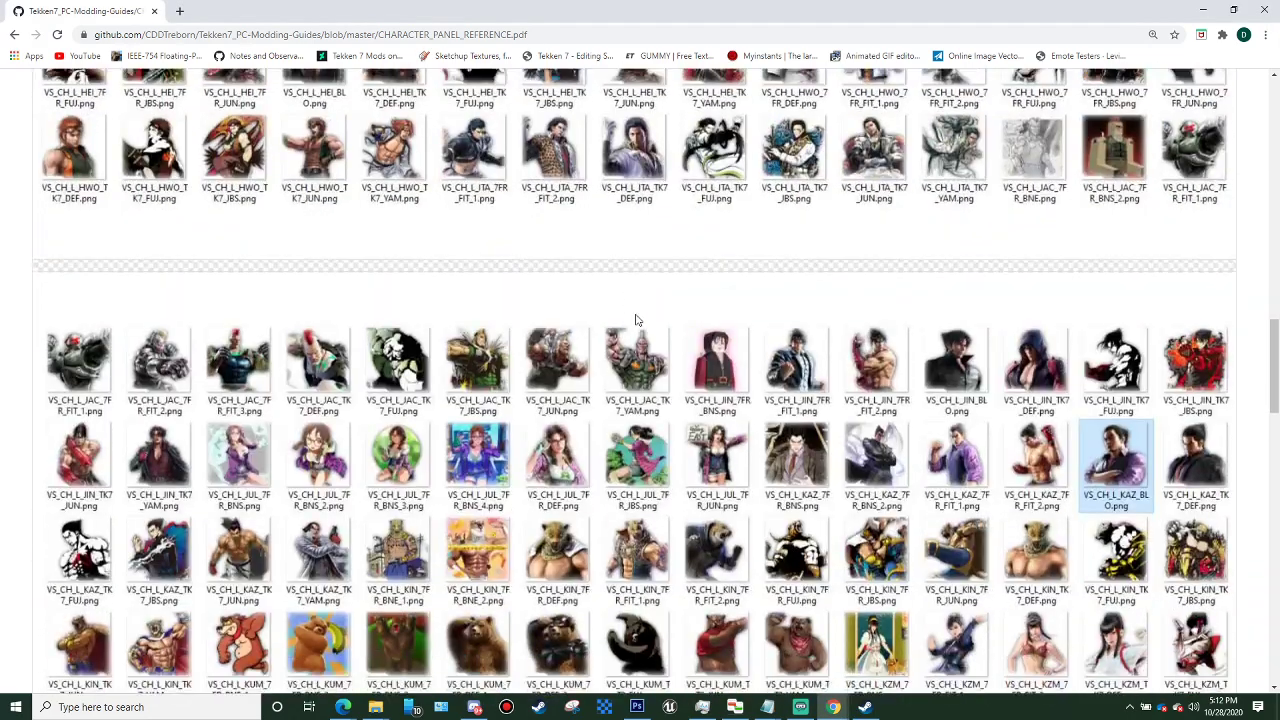
pyautogui.scroll(-20, 662, 385)
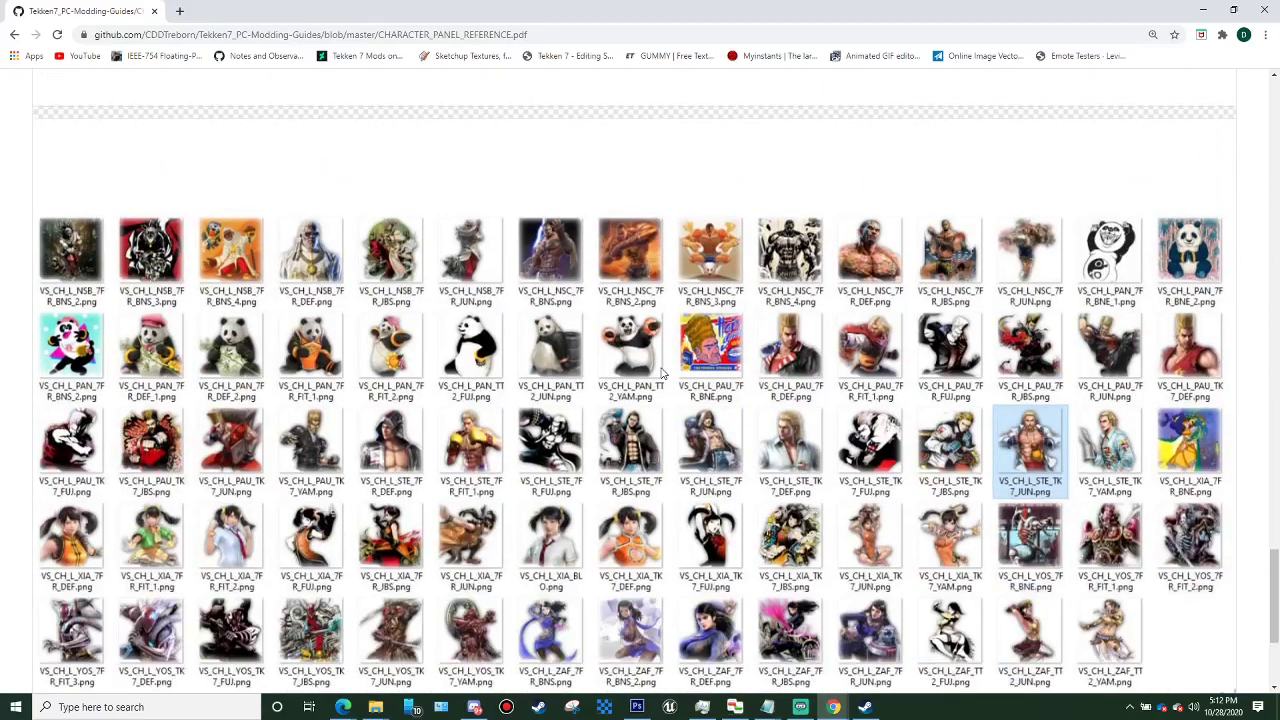
pyautogui.scroll(-5, 662, 372)
pyautogui.scroll(20, 689, 363)
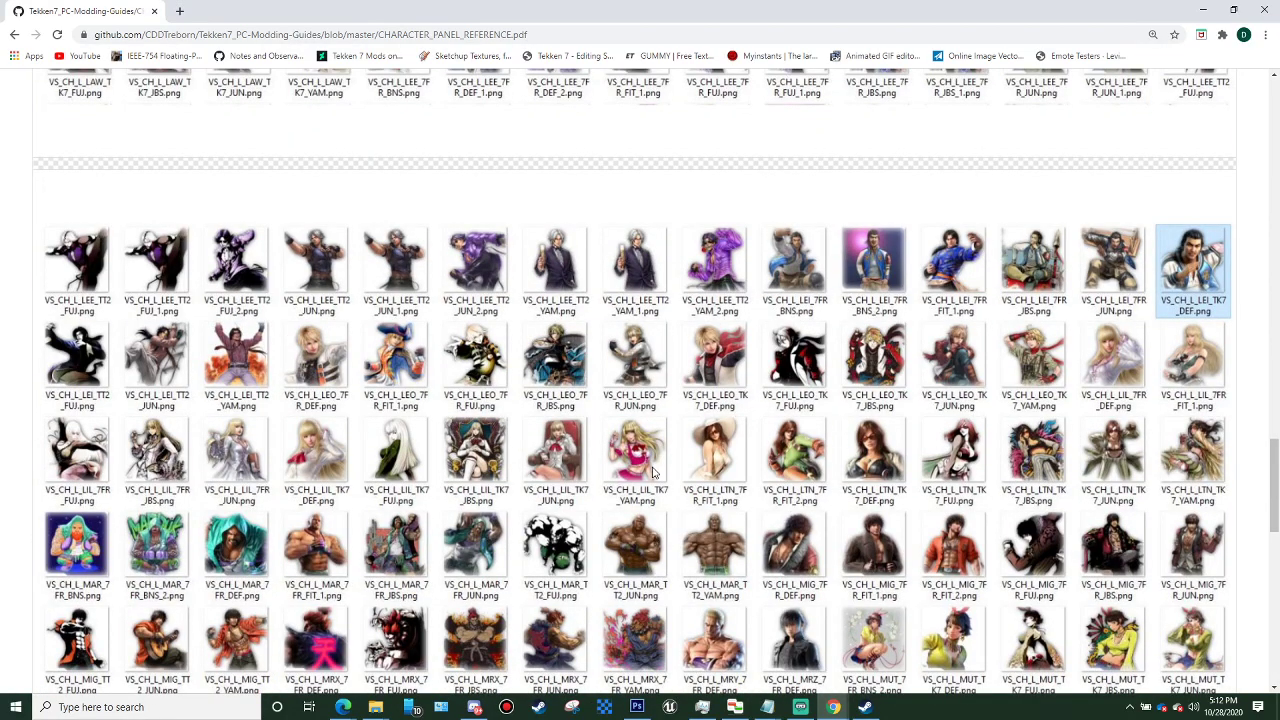
pyautogui.scroll(5, 718, 495)
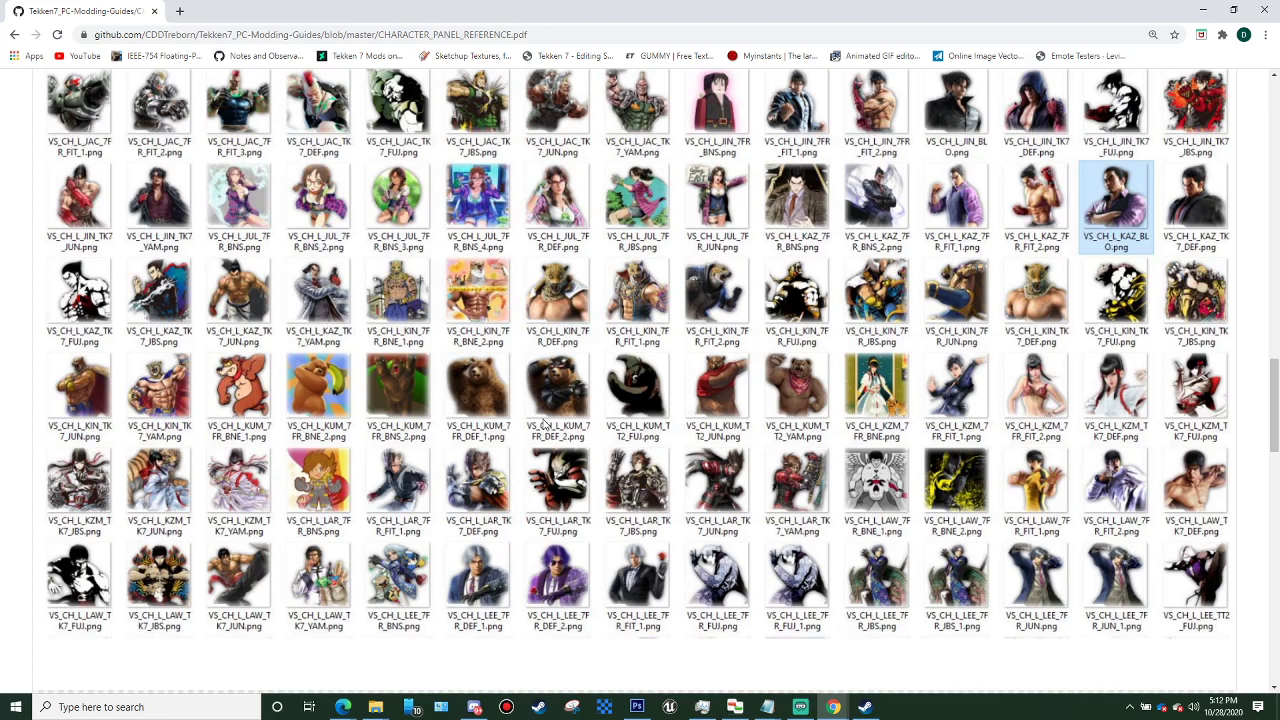
pyautogui.scroll(-12, 545, 416)
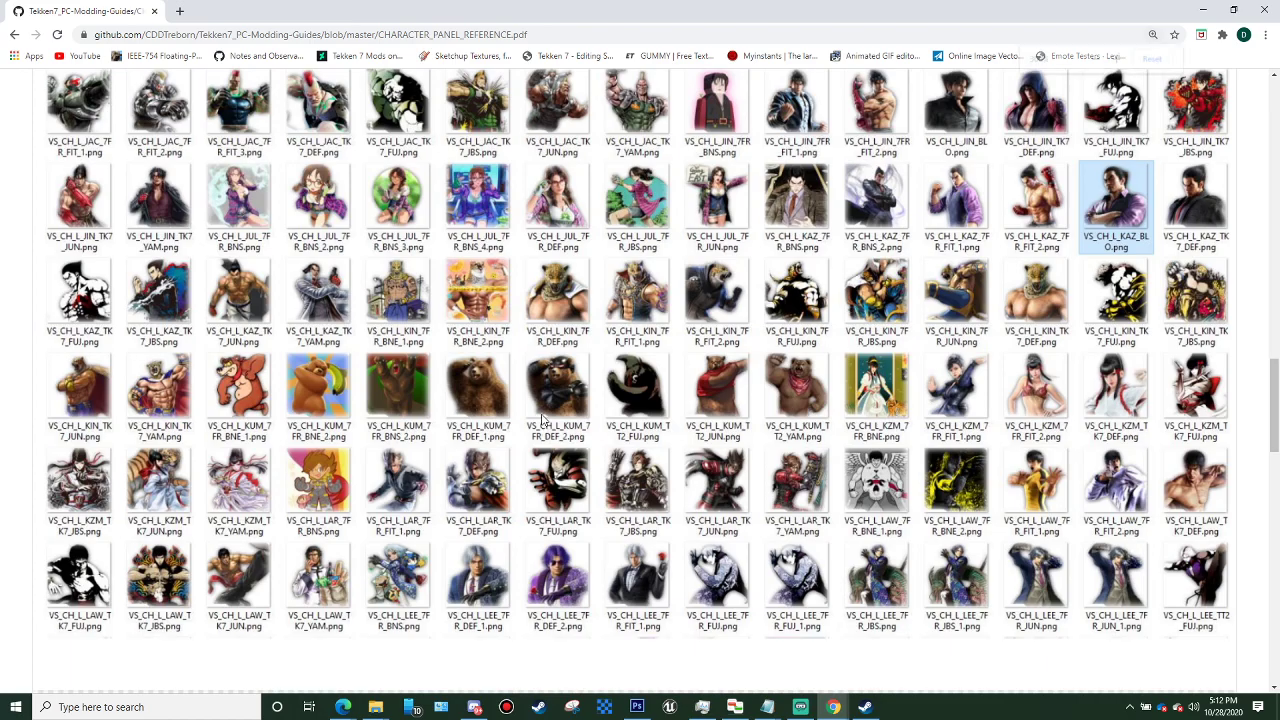
pyautogui.scroll(3, 560, 412)
pyautogui.scroll(-3, 570, 408)
pyautogui.scroll(3, 571, 406)
pyautogui.hotkey('ctrl', '-')
pyautogui.scroll(20, 575, 404)
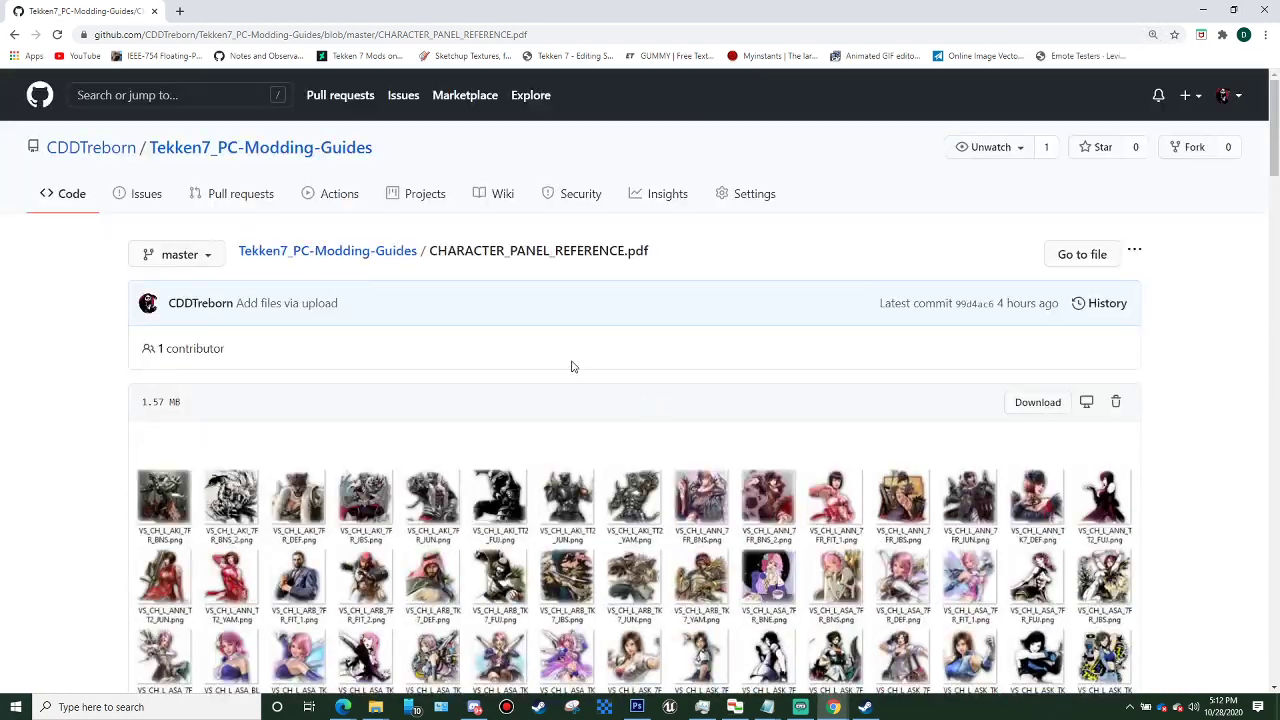
# Copy the reference PDF's GitHub address and paste it as the text of the on-screen text source in Streamlabs OBS.
pyautogui.click(545, 34)
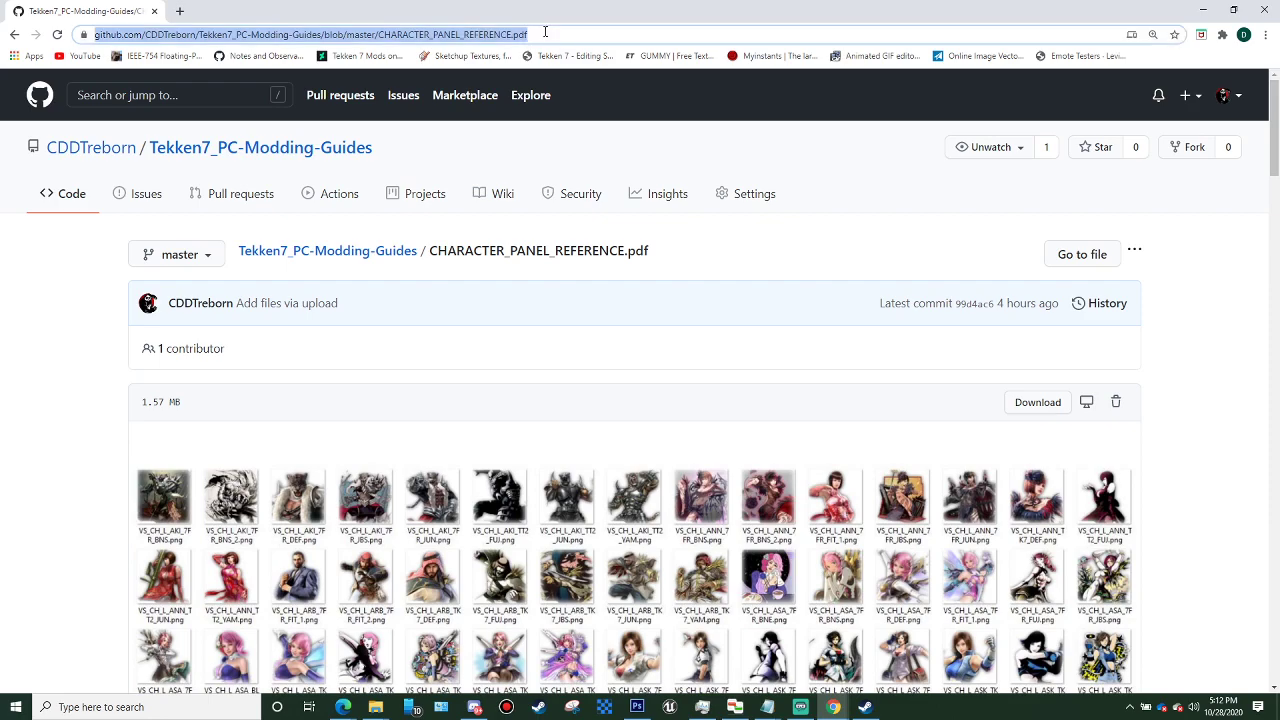
pyautogui.rightClick(459, 35)
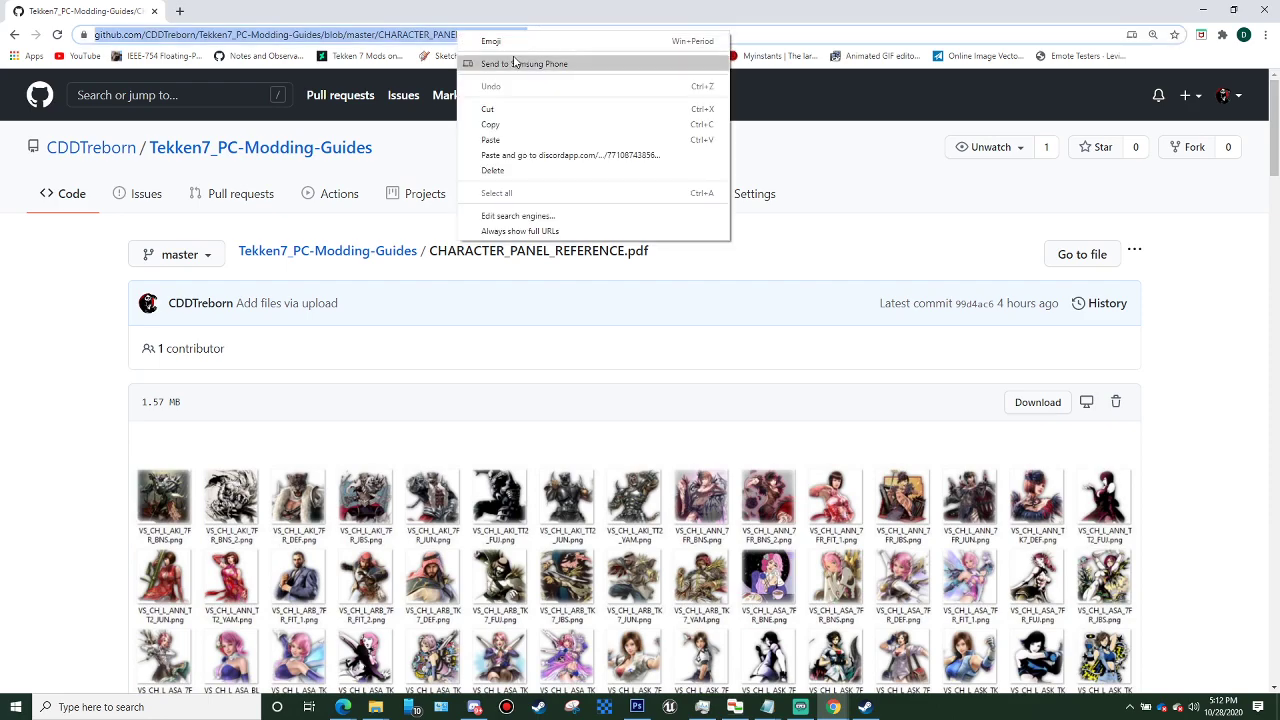
pyautogui.click(540, 124)
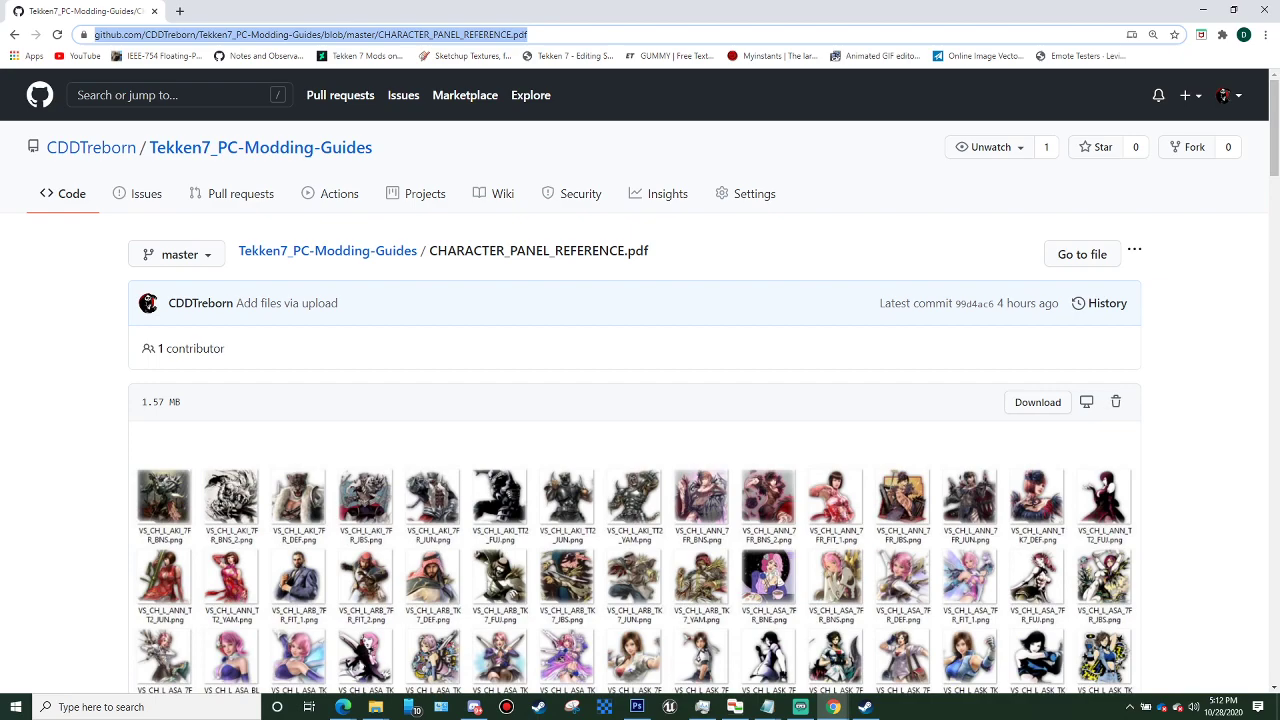
pyautogui.hotkey('alt', 'Tab')
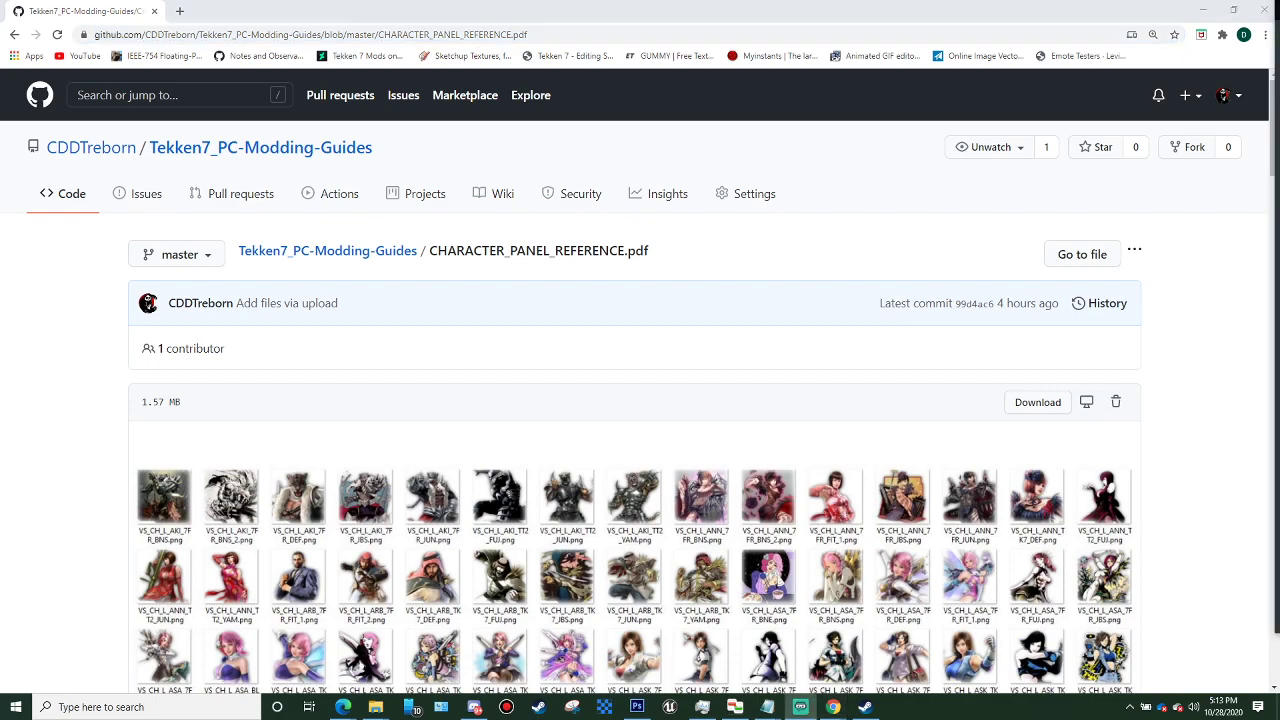
pyautogui.scroll(-4, 1228, 390)
pyautogui.scroll(1, 1228, 390)
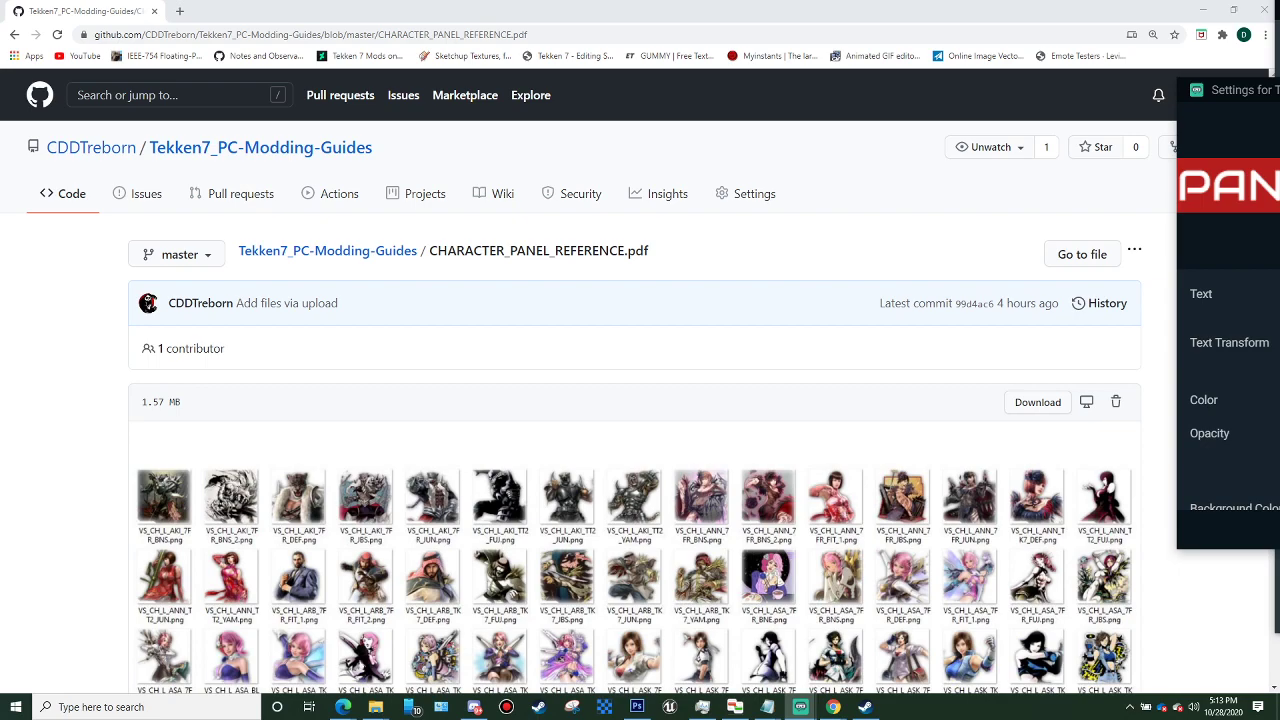
pyautogui.hotkey('ctrl', 'v')
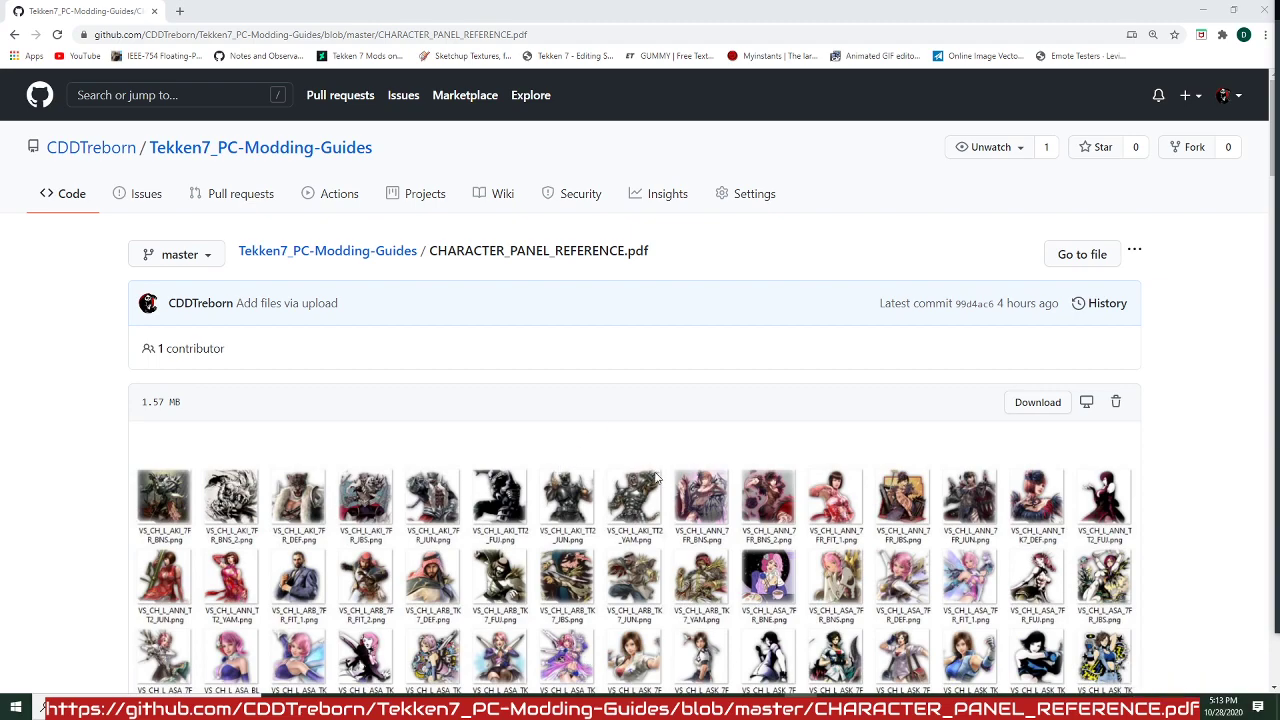
# Examine the panel file names from the start of the reference PDF down to the KAZ, KUM and LEE entries.
pyautogui.scroll(-3, 549, 450)
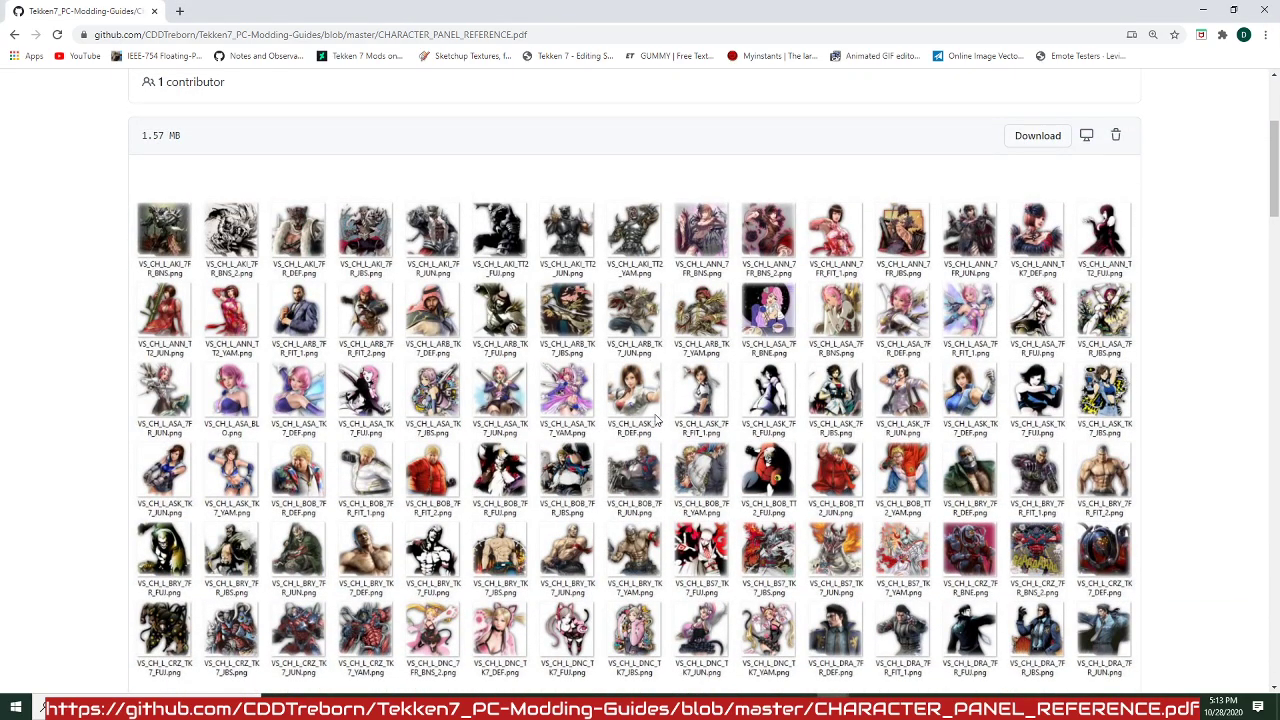
pyautogui.scroll(-3, 487, 533)
pyautogui.scroll(-20, 559, 511)
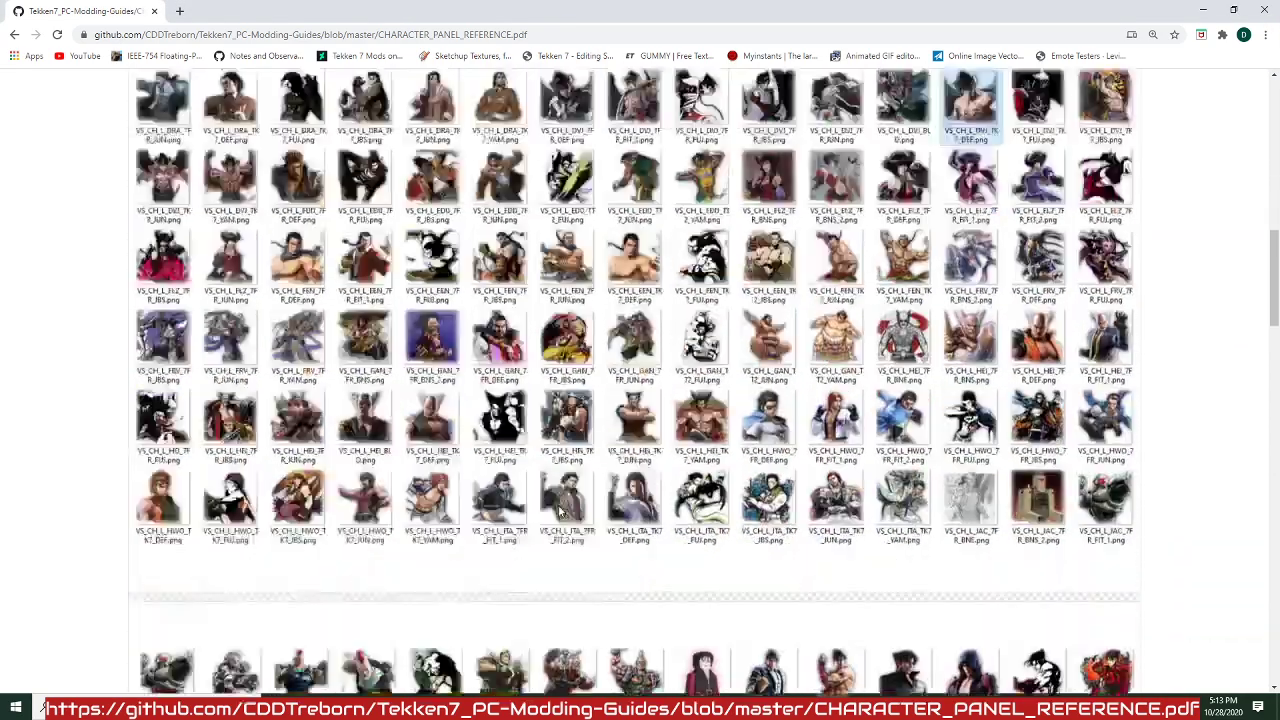
pyautogui.scroll(1, 559, 510)
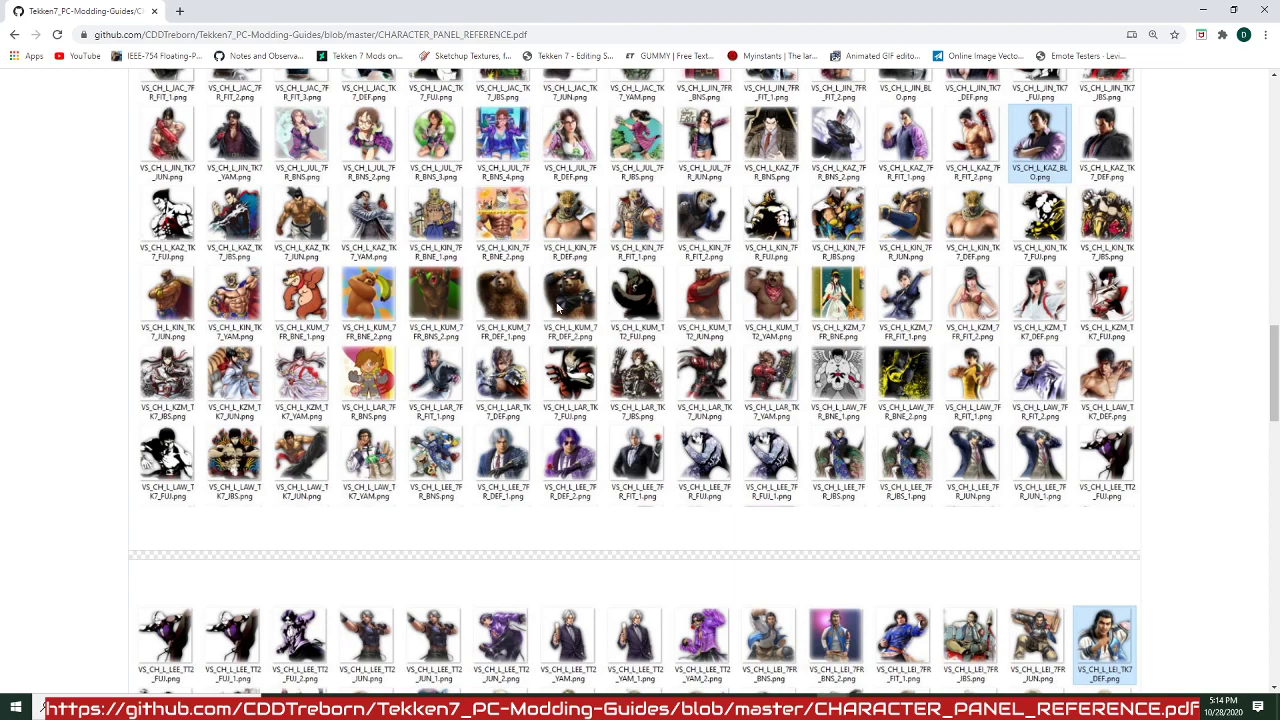
# Minimize Chrome to return to the notes and open the 01 Folder Shortcuts folder in File Explorer.
pyautogui.click(1203, 9)
pyautogui.click(805, 309)
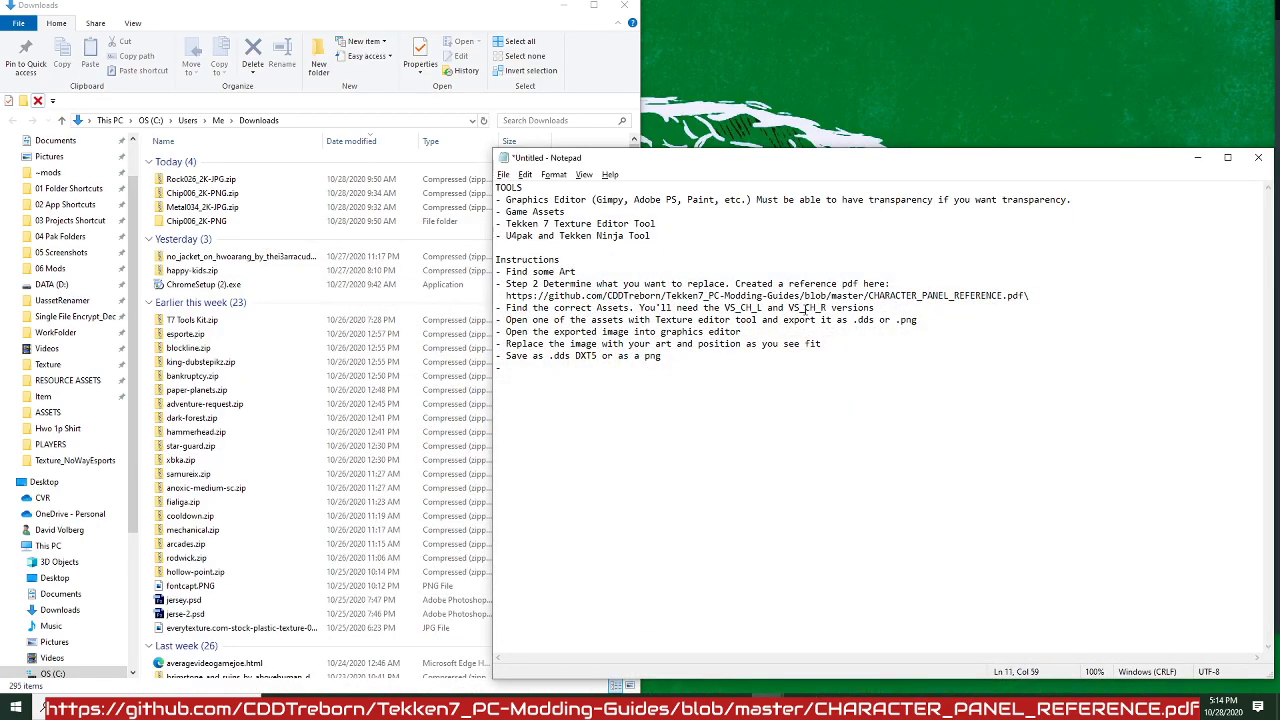
pyautogui.click(95, 188)
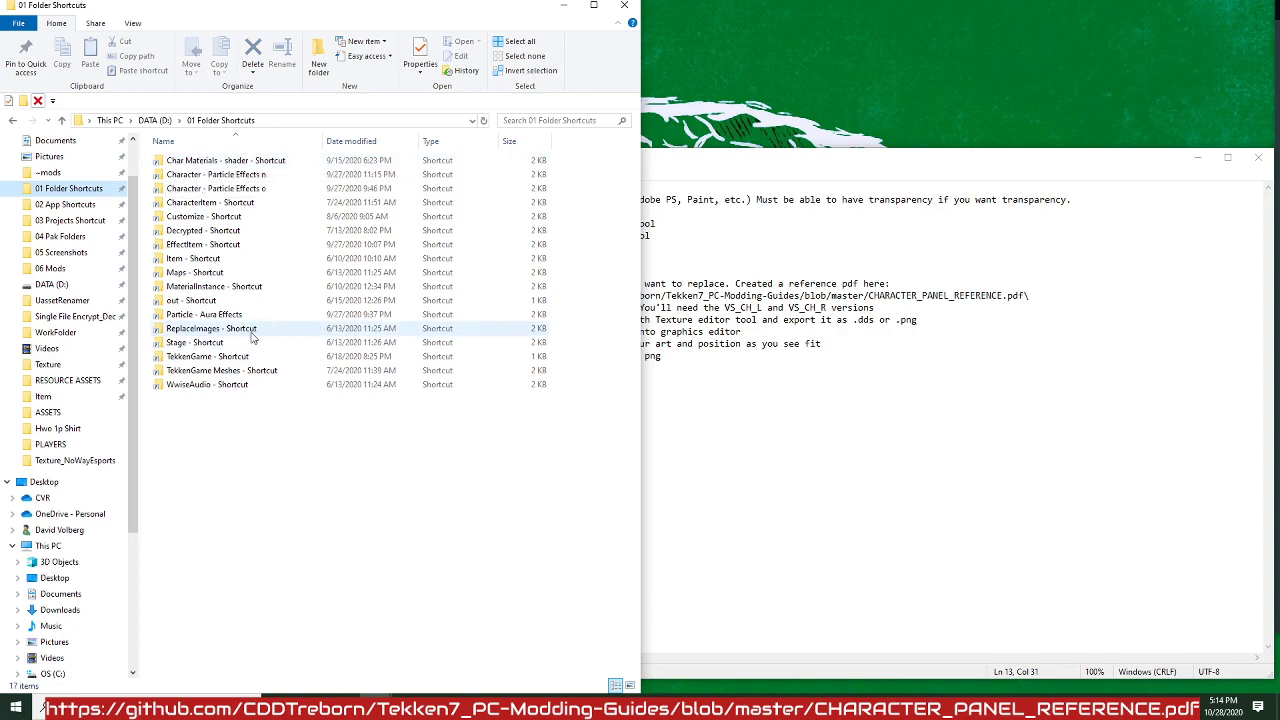
# Open the extracted game assets' ReplaceImages folder under out, TekkenGame, Content, UI_common and Texture2D.
pyautogui.doubleClick(222, 302)
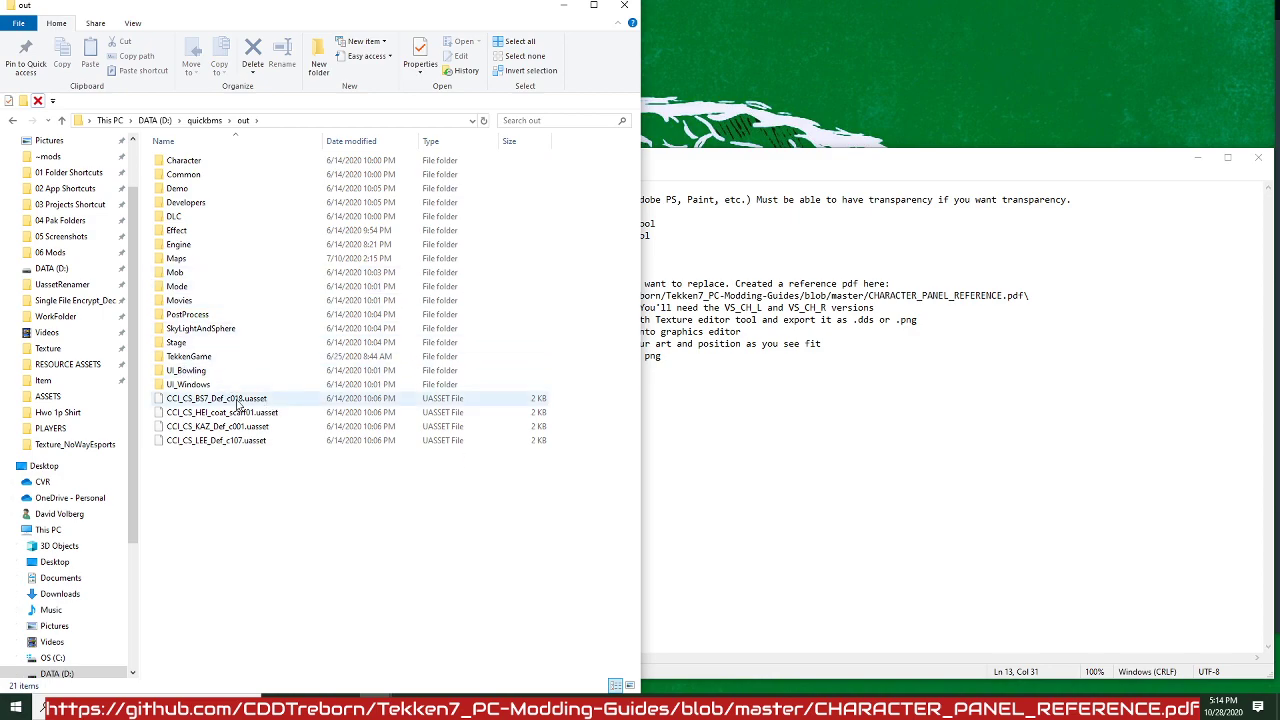
pyautogui.doubleClick(230, 357)
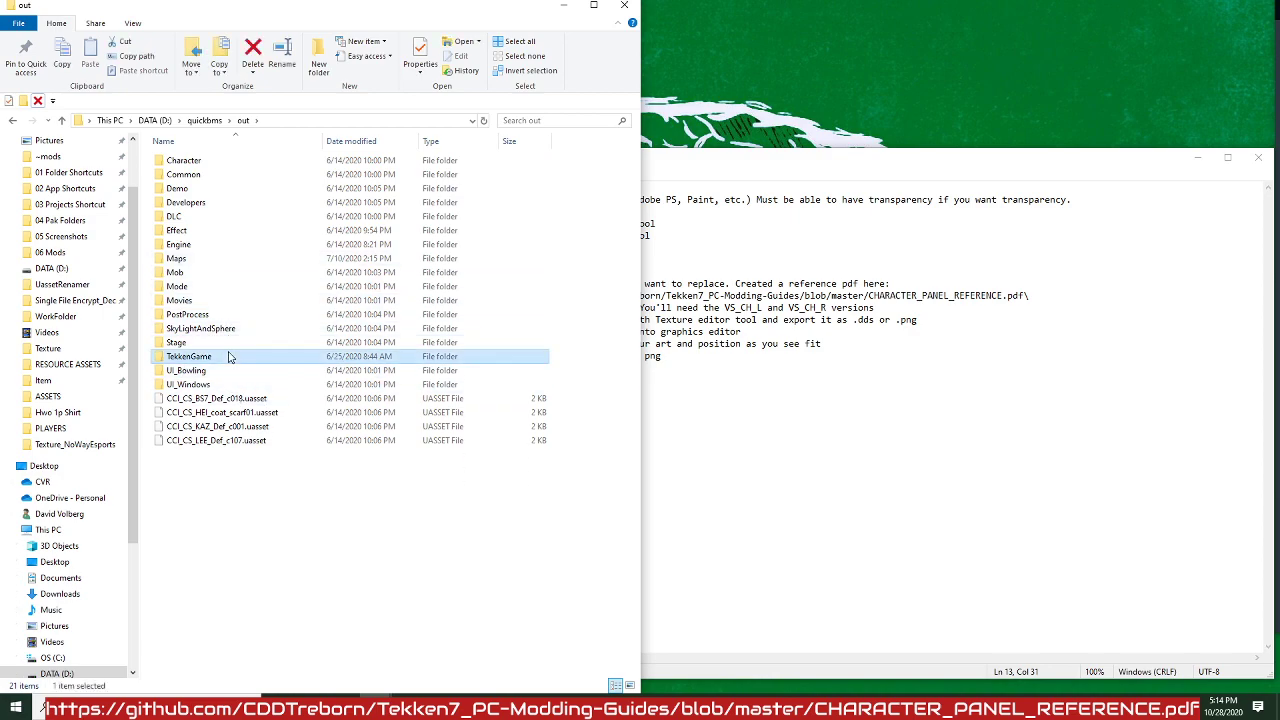
pyautogui.doubleClick(240, 173)
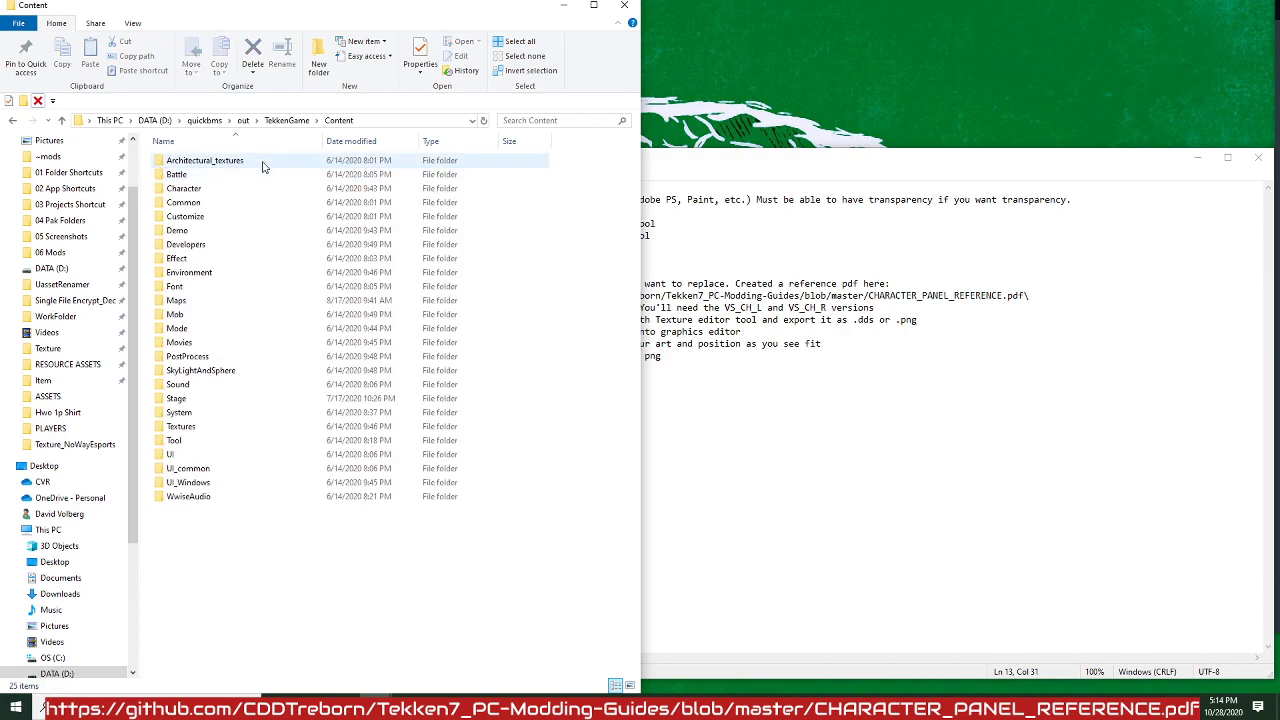
pyautogui.doubleClick(219, 469)
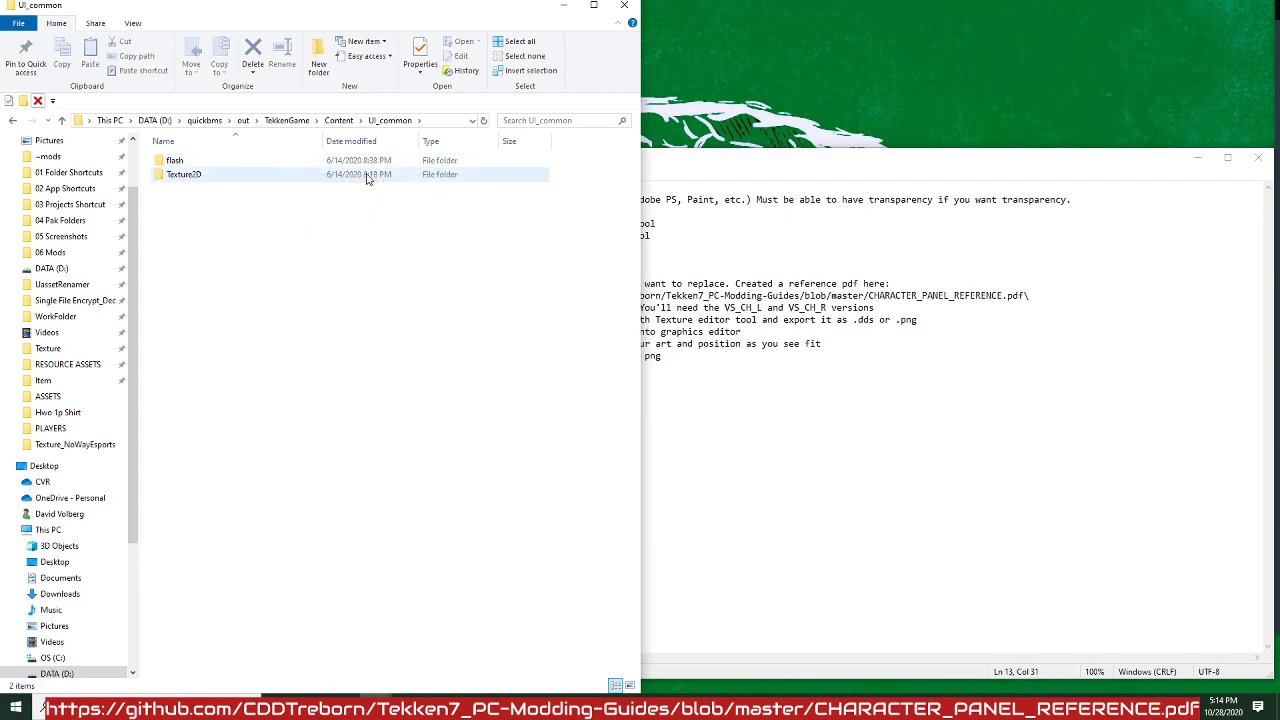
pyautogui.doubleClick(205, 174)
pyautogui.doubleClick(200, 161)
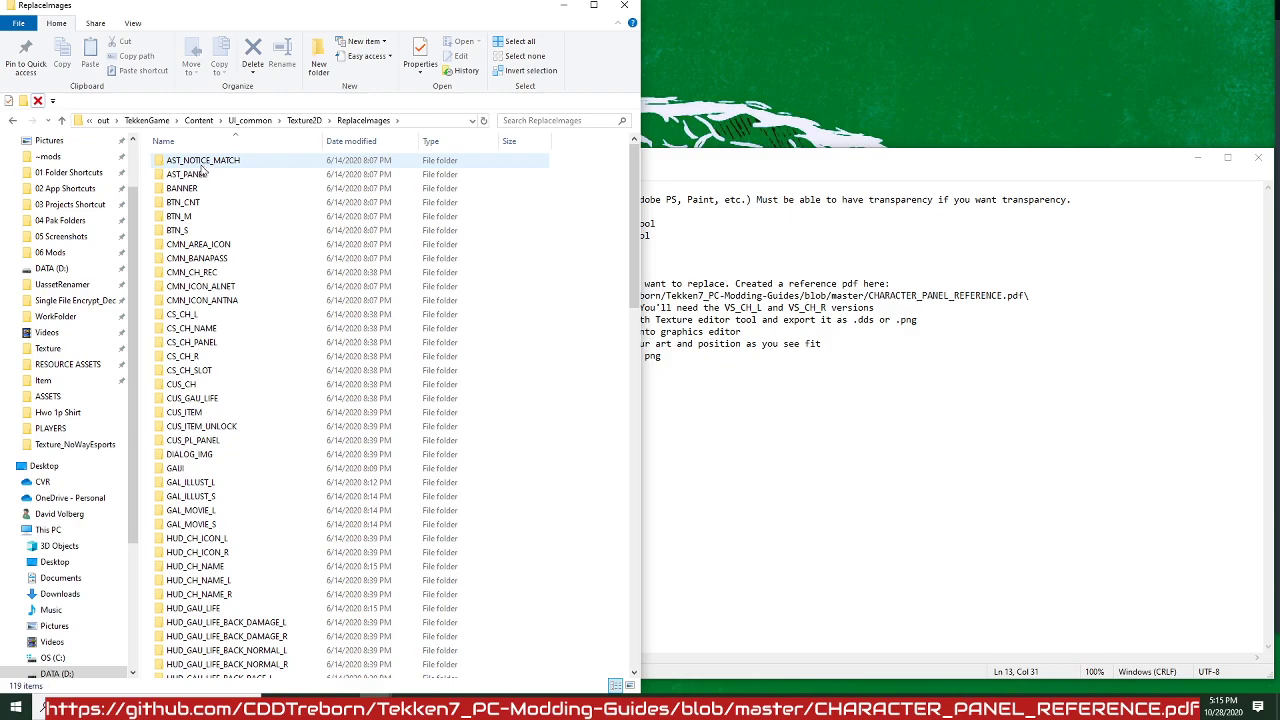
# Open the VS_CH_R folder within ReplaceImages and look through its first panel assets.
pyautogui.scroll(-20, 240, 370)
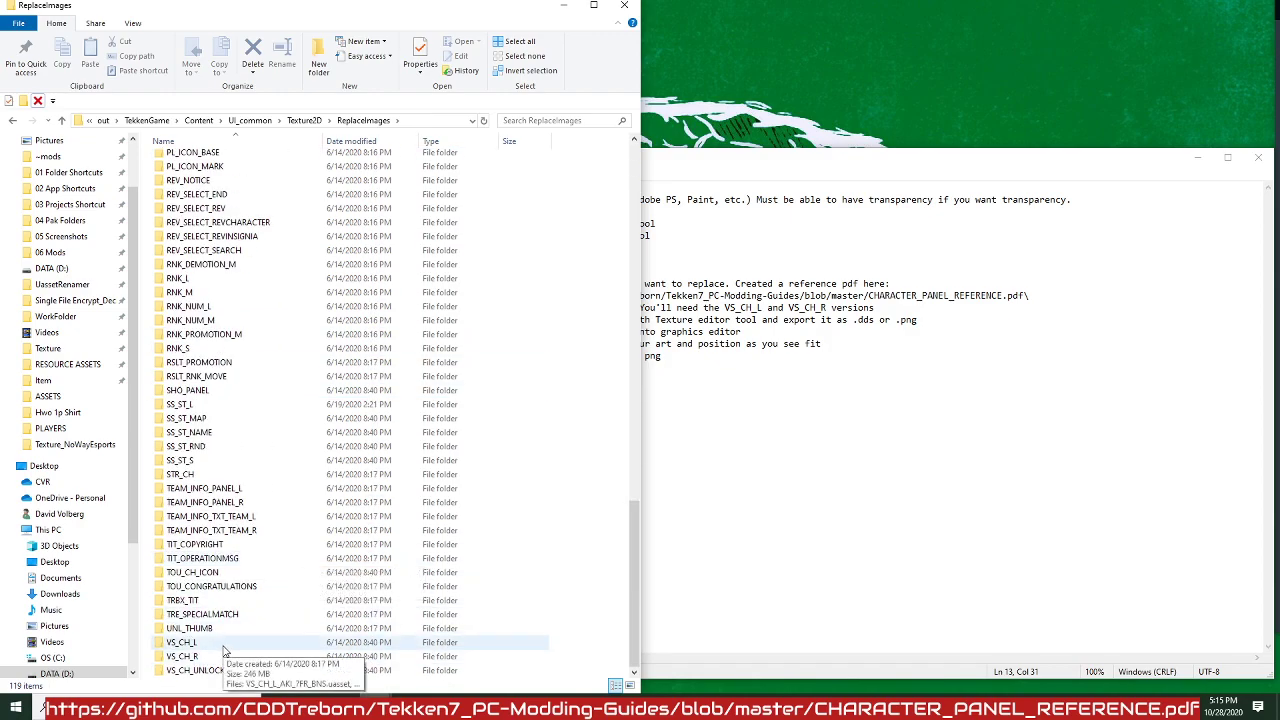
pyautogui.doubleClick(218, 658)
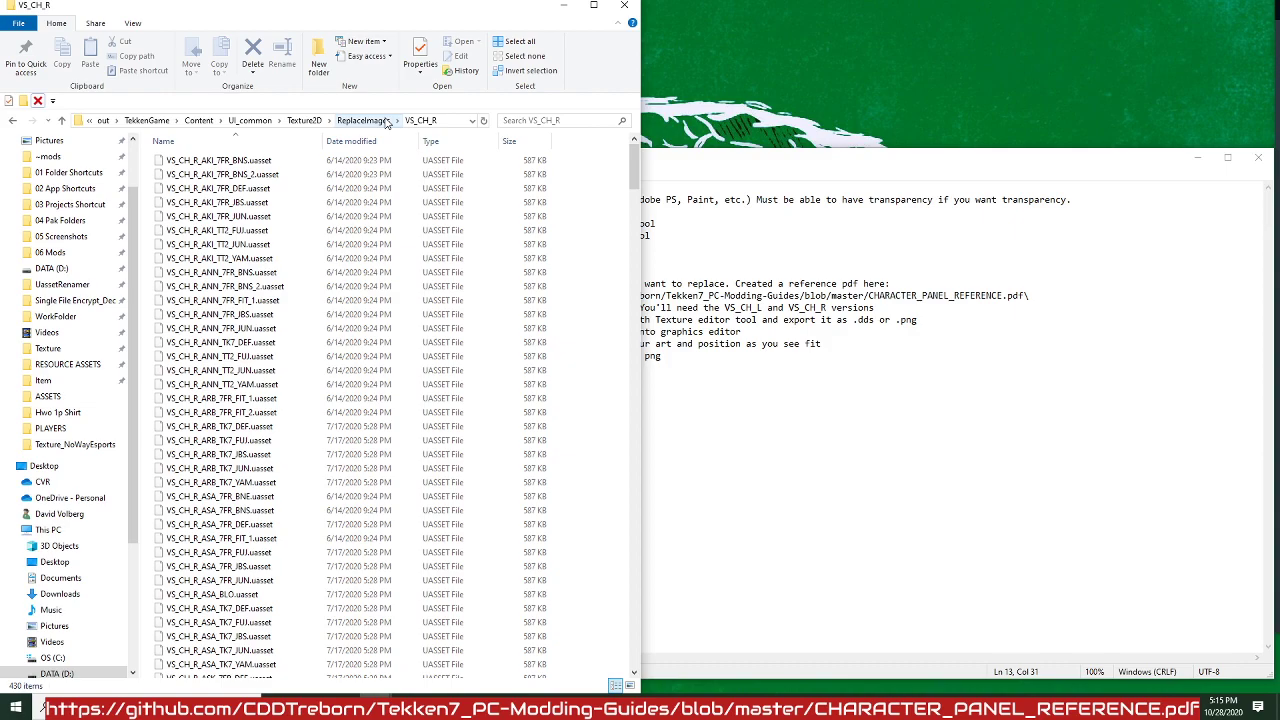
pyautogui.scroll(-8, 280, 500)
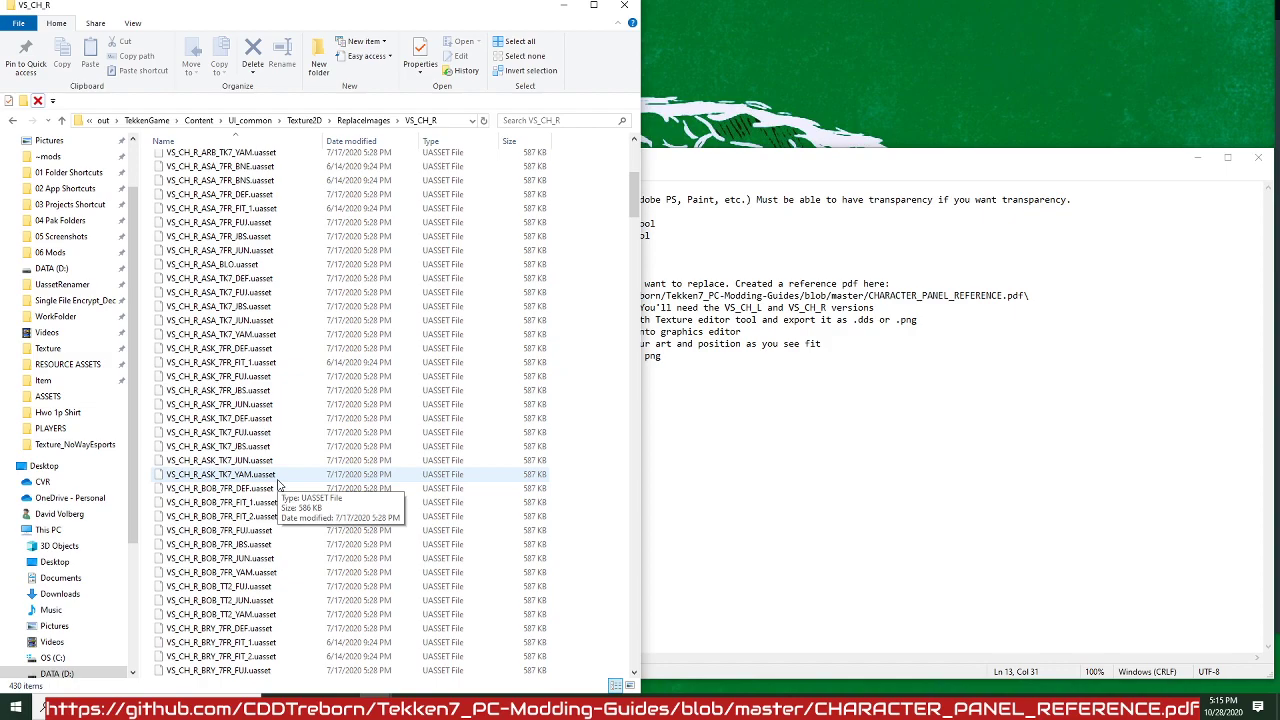
# Bring up a second File Explorer window beside the VS_CH_R folder and show the UassetRenamer folder in it.
pyautogui.click(797, 343)
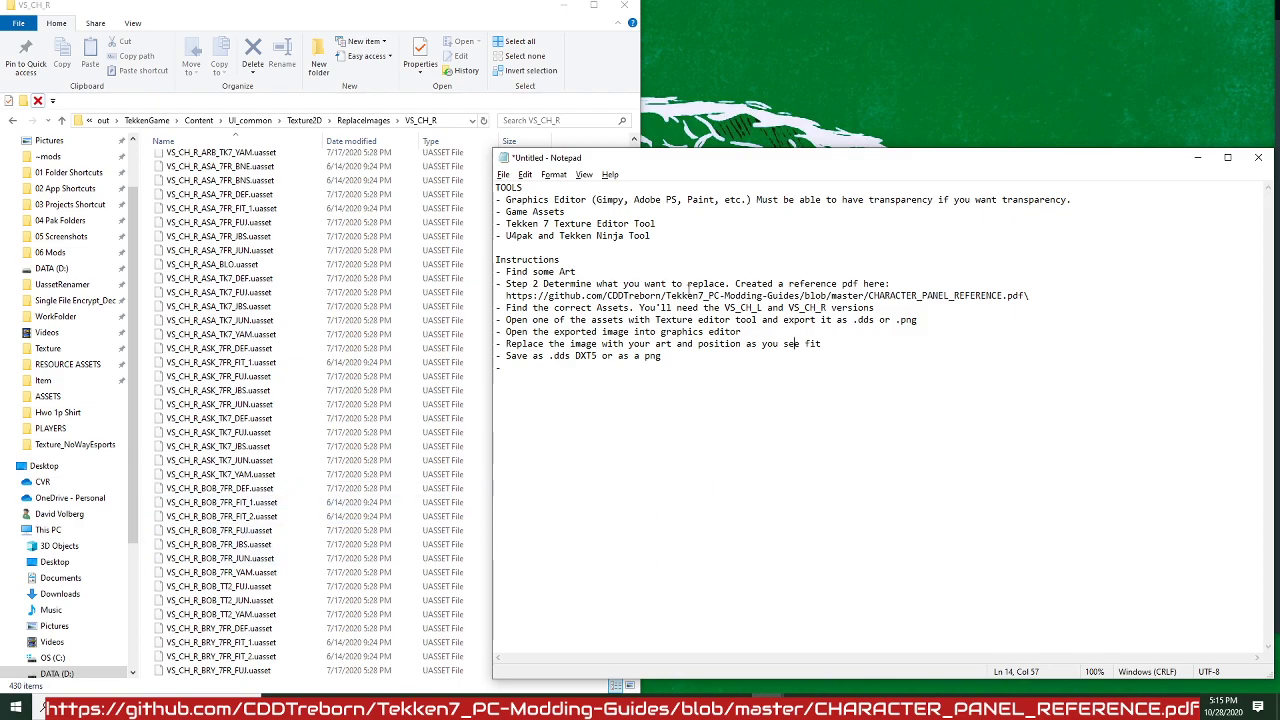
pyautogui.moveTo(458, 700)
pyautogui.click(447, 670)
pyautogui.moveTo(376, 700)
pyautogui.click(340, 672)
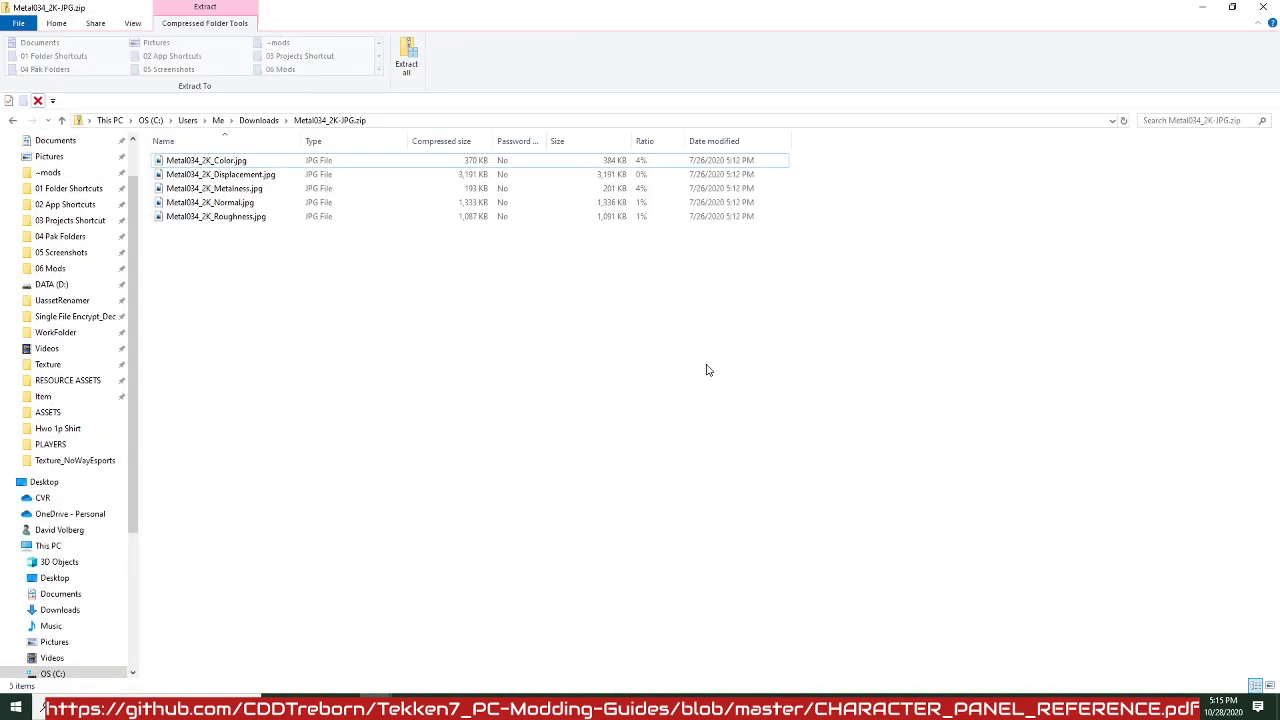
pyautogui.press('super+Right')
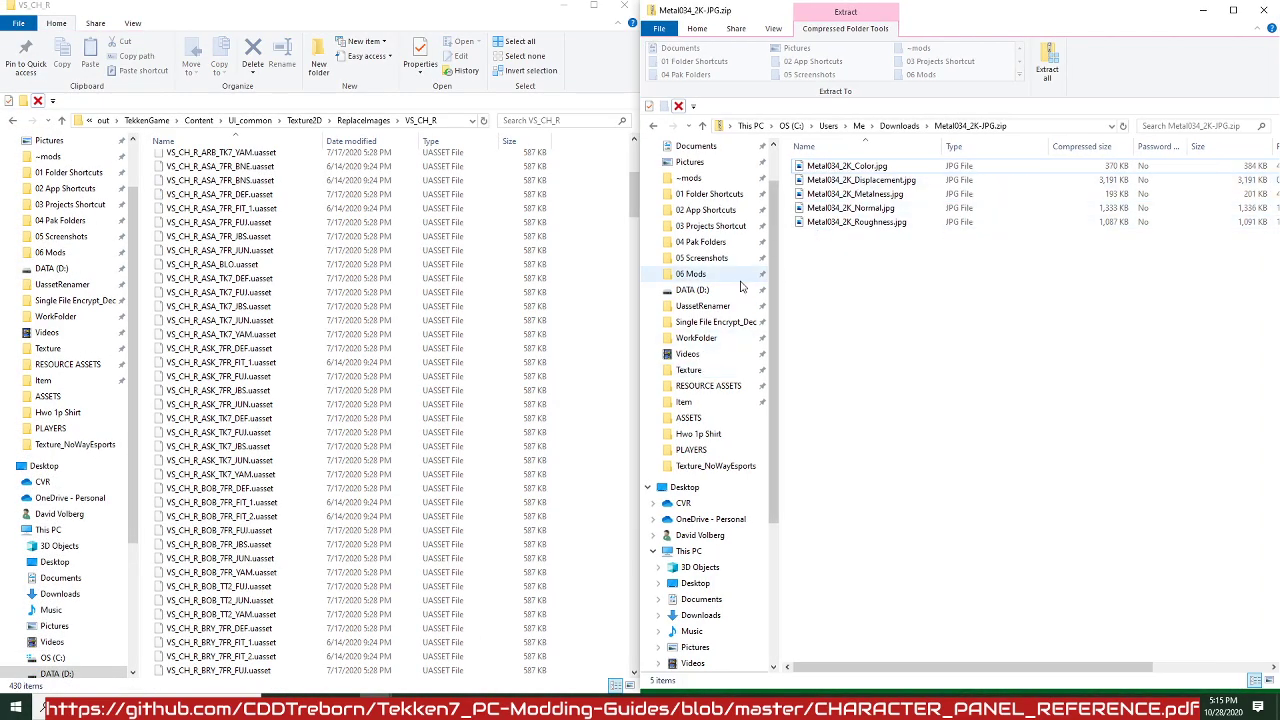
pyautogui.click(722, 309)
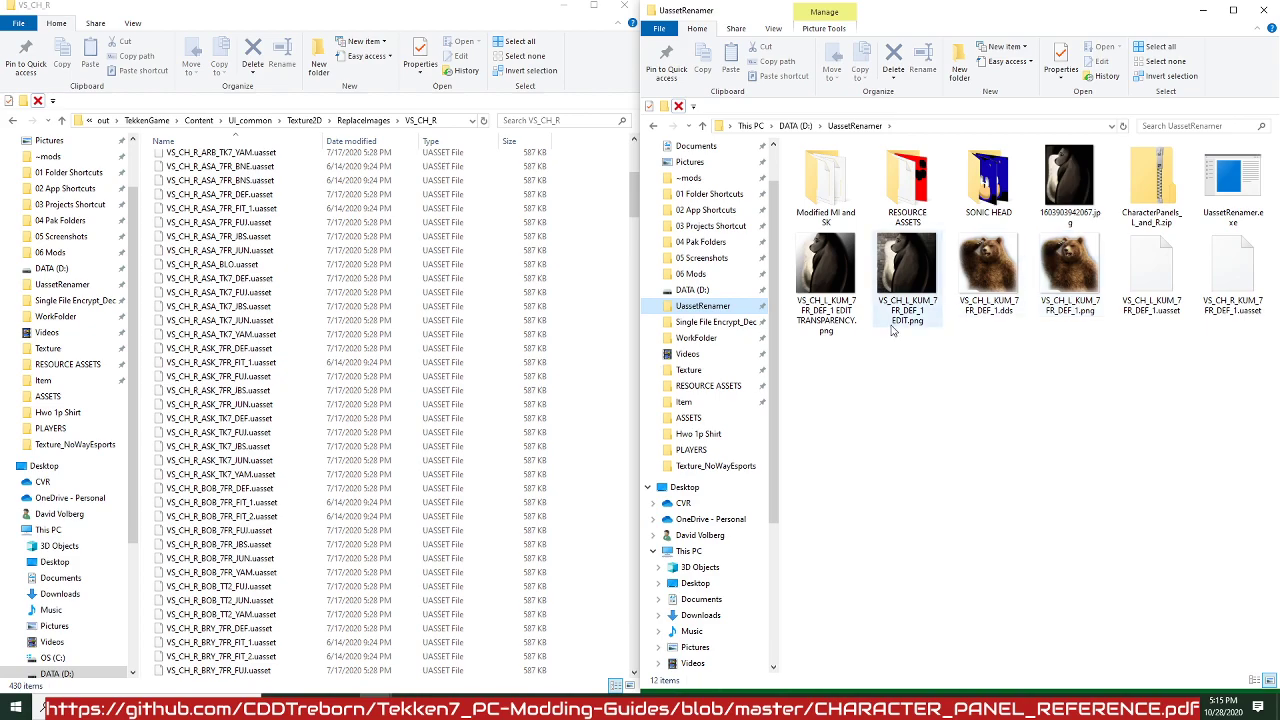
# Delete the existing VS_CH_L_KUM_7FR_DEF_1 .dds, .png and .uasset files and VS_CH_R_KUM_7FR_DEF_1.uasset from UassetRenamer.
pyautogui.click(1017, 287)
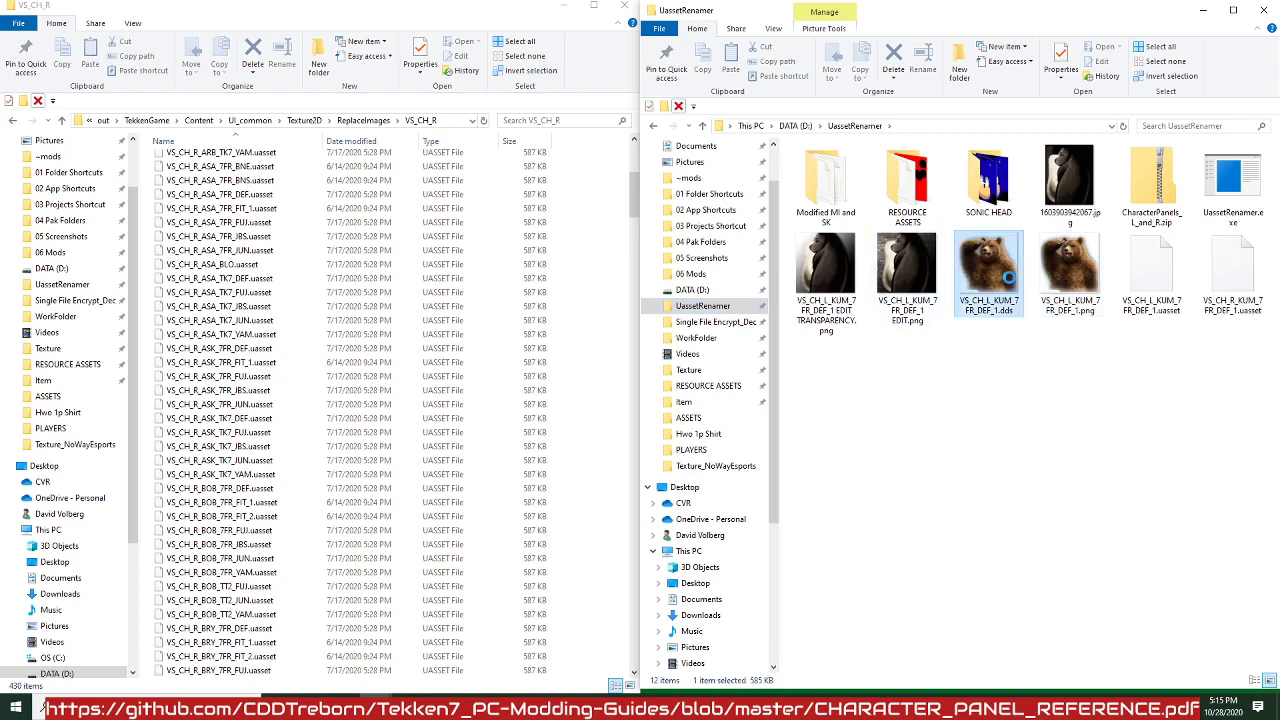
pyautogui.keyDown('ctrl'); pyautogui.click(1070, 285); pyautogui.keyUp('ctrl')
pyautogui.keyDown('ctrl'); pyautogui.click(1152, 282); pyautogui.keyUp('ctrl')
pyautogui.keyDown('ctrl'); pyautogui.click(1210, 278); pyautogui.keyUp('ctrl')
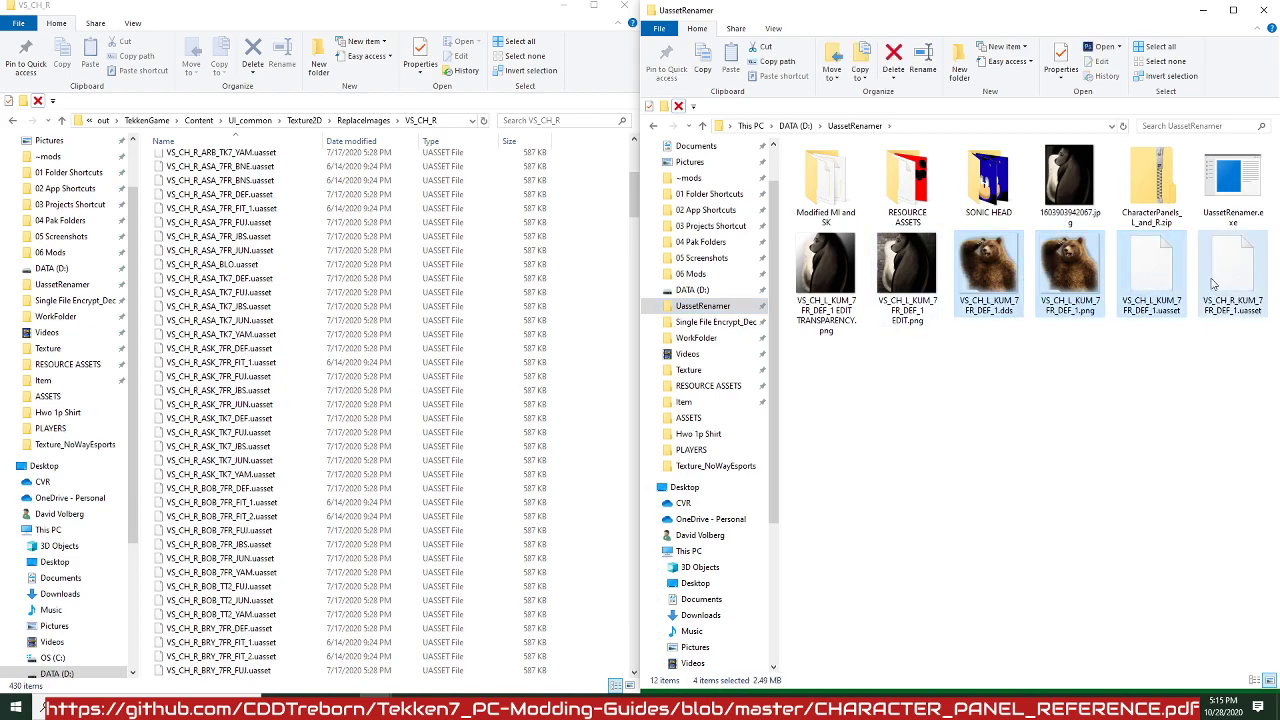
pyautogui.rightClick(1211, 280)
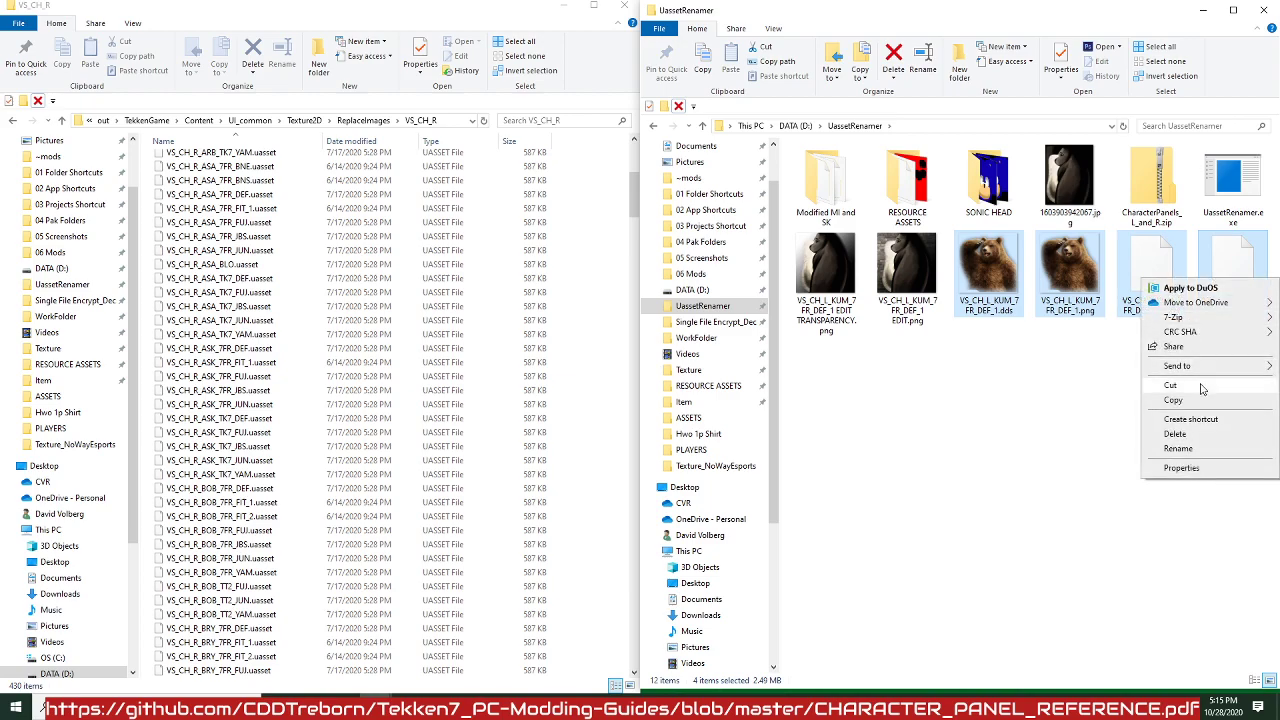
pyautogui.click(1176, 433)
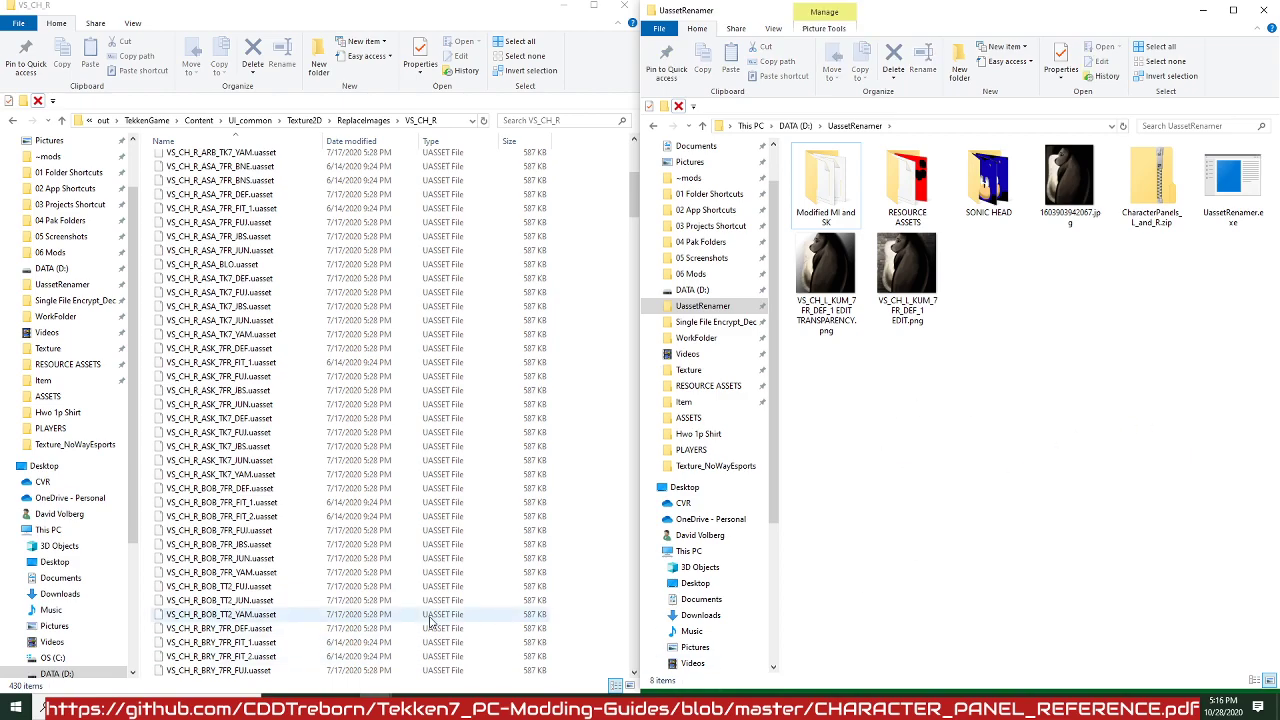
# Copy VS_CH_R_KUM_7FR_DEF_1.uasset from the VS_CH_R folder into the UassetRenamer folder.
pyautogui.click(290, 516)
pyautogui.scroll(-6, 295, 517)
pyautogui.scroll(-20, 295, 517)
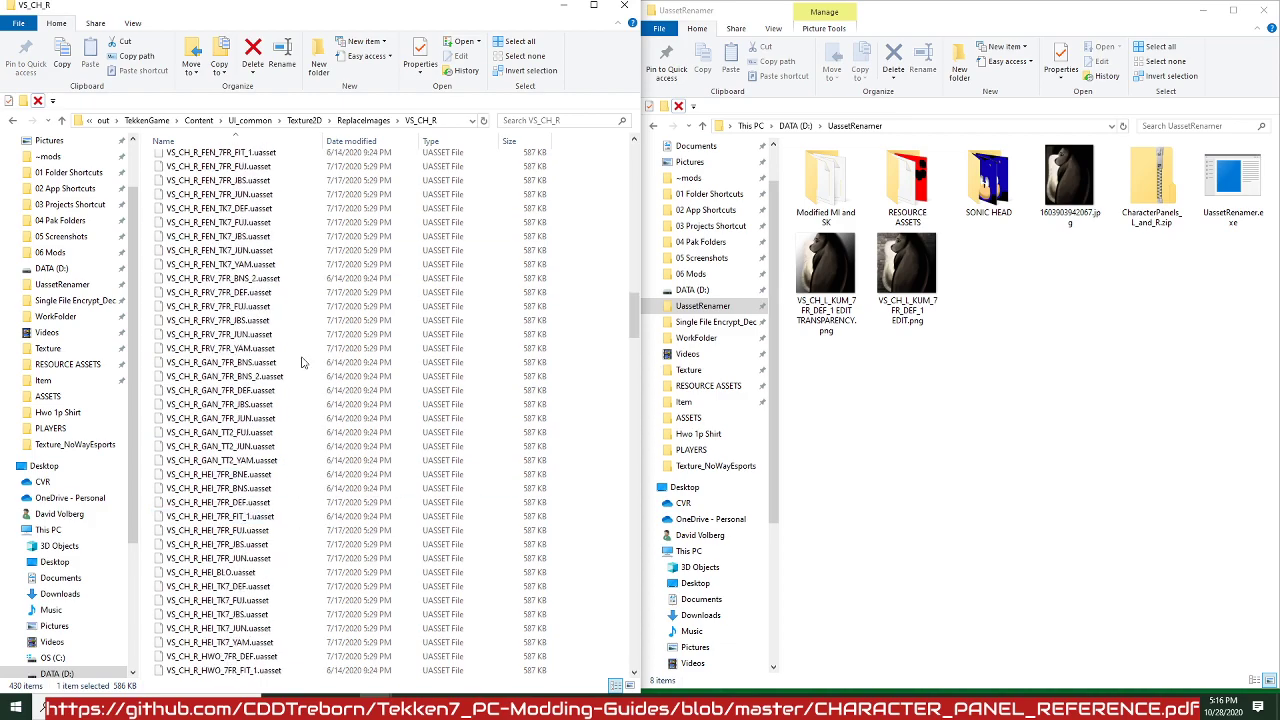
pyautogui.scroll(-9, 280, 516)
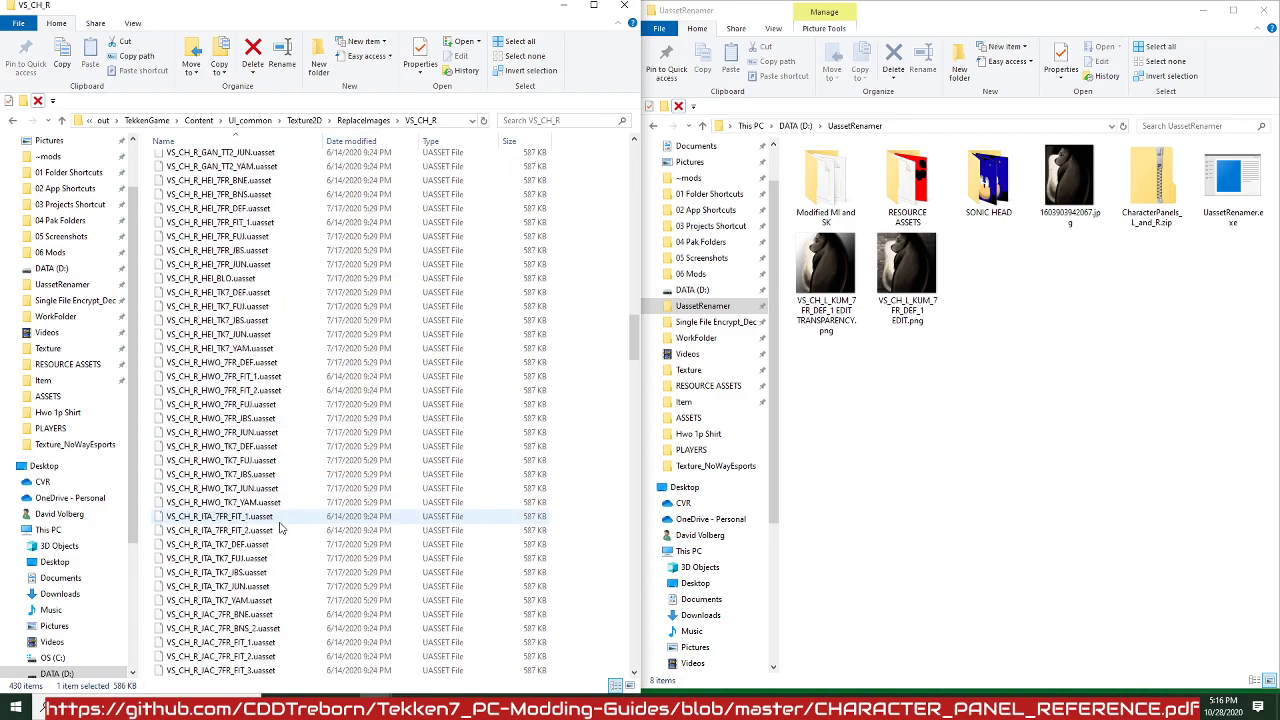
pyautogui.scroll(-18, 280, 516)
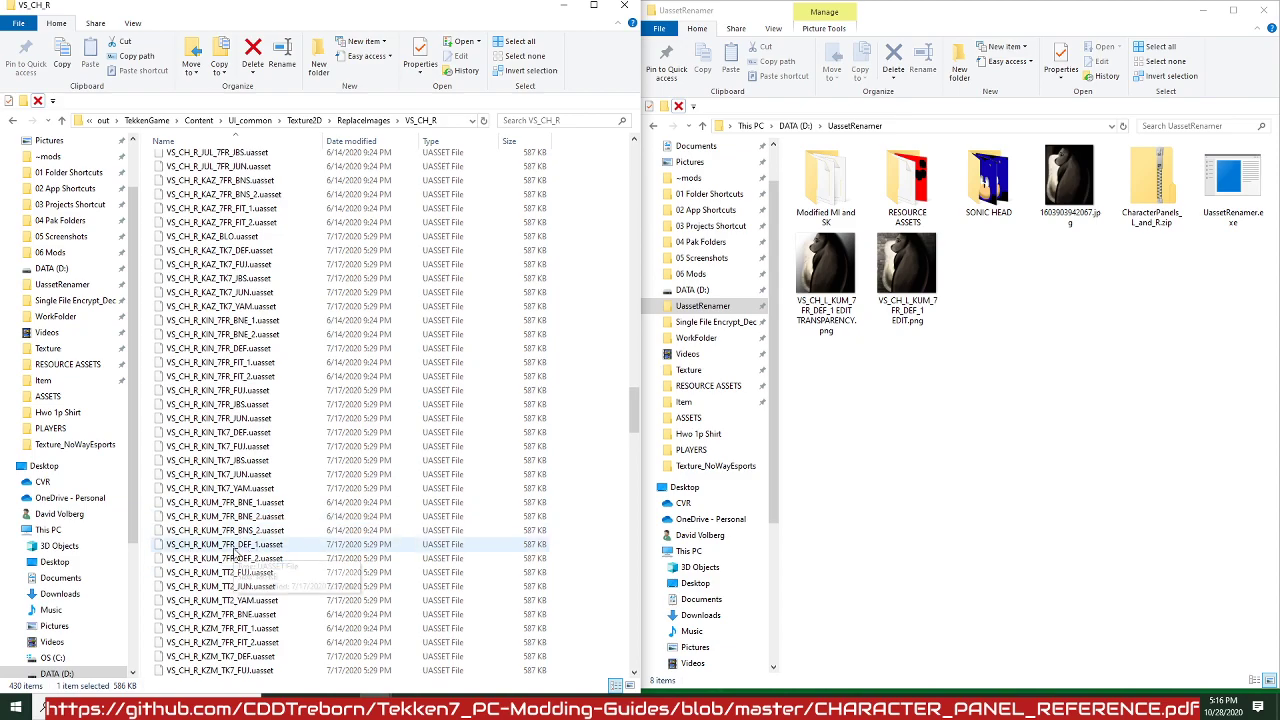
pyautogui.click(249, 548)
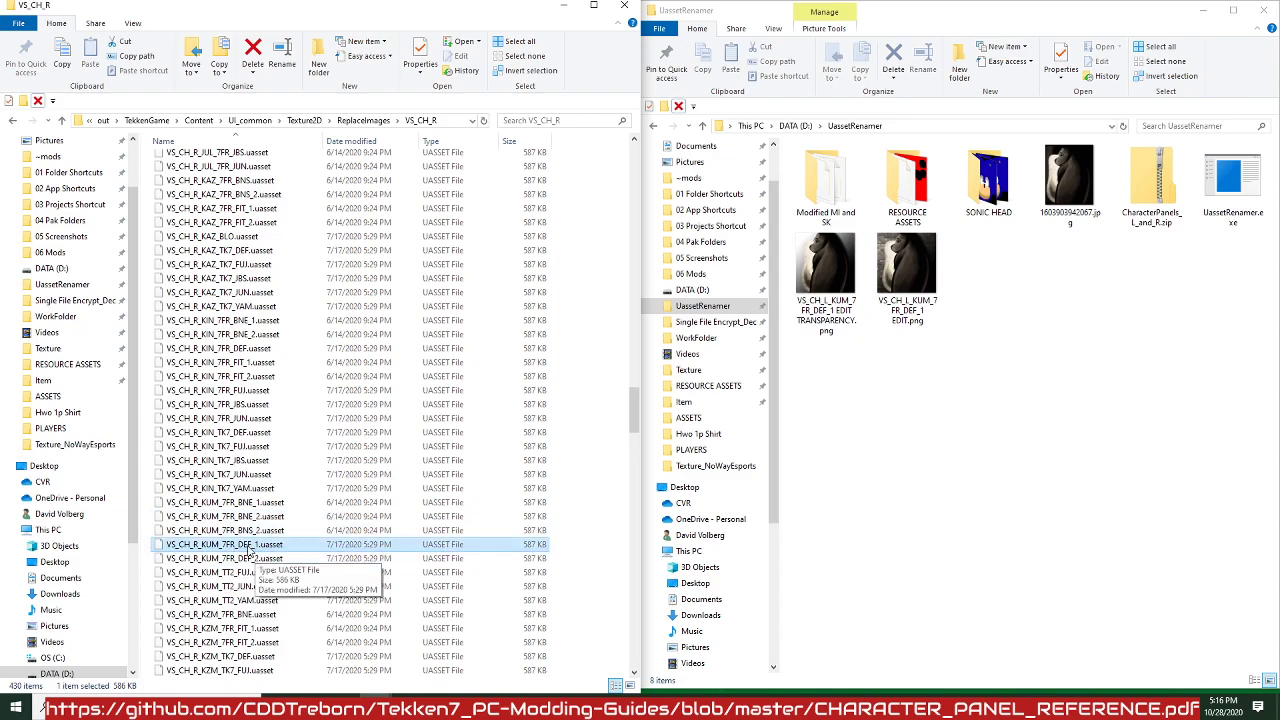
pyautogui.moveTo(247, 552); pyautogui.dragTo(873, 437)
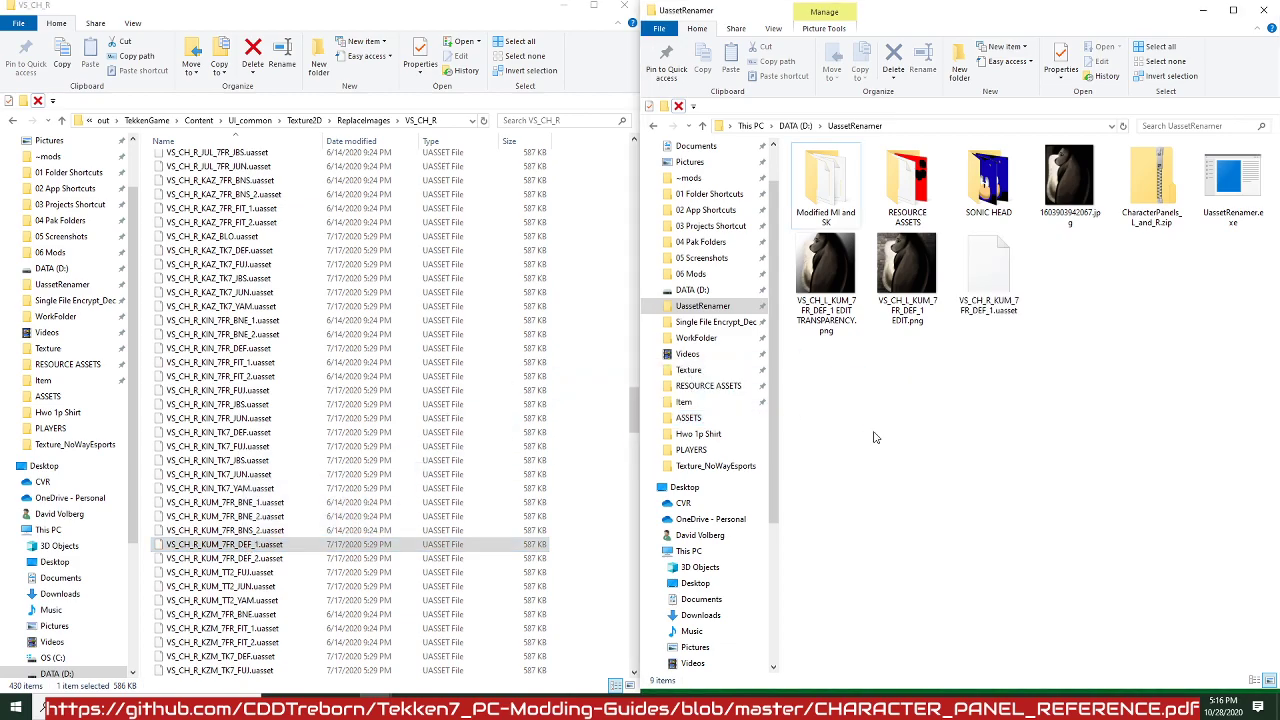
# Copy VS_CH_L_KUM_7FR_DEF_1.uasset from the VS_CH_L folder into the UassetRenamer folder.
pyautogui.click(371, 121)
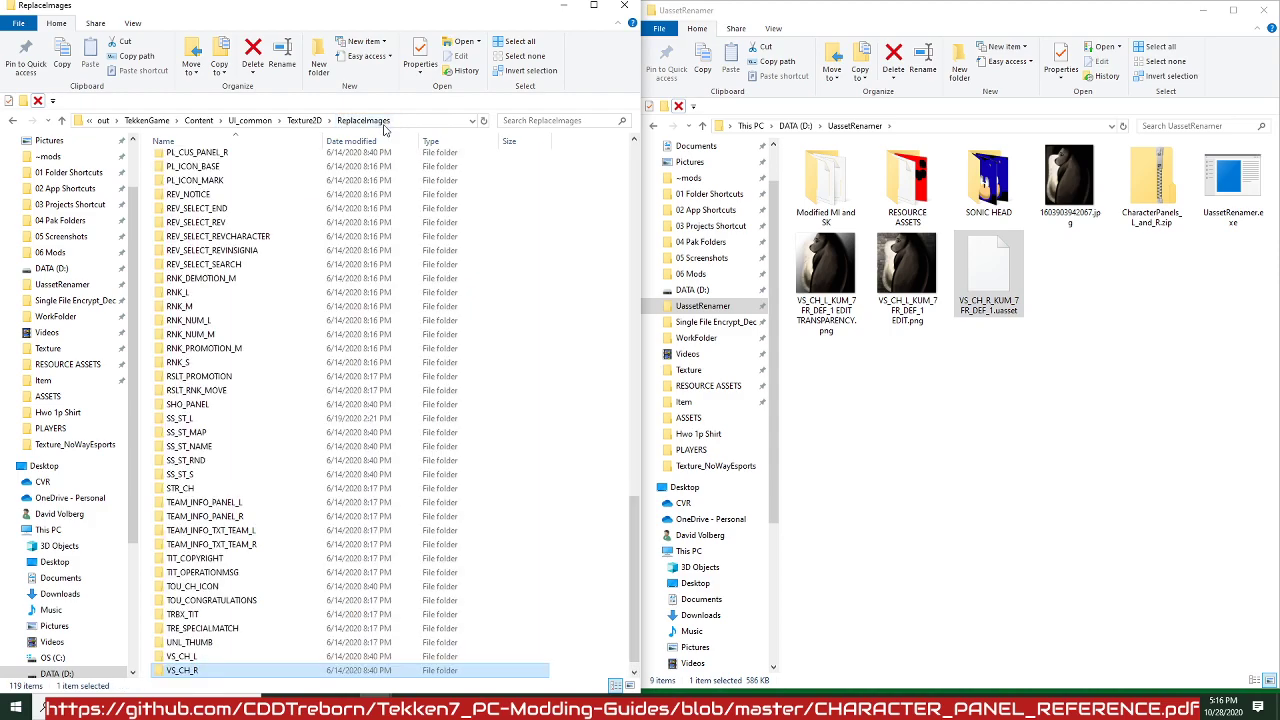
pyautogui.doubleClick(214, 658)
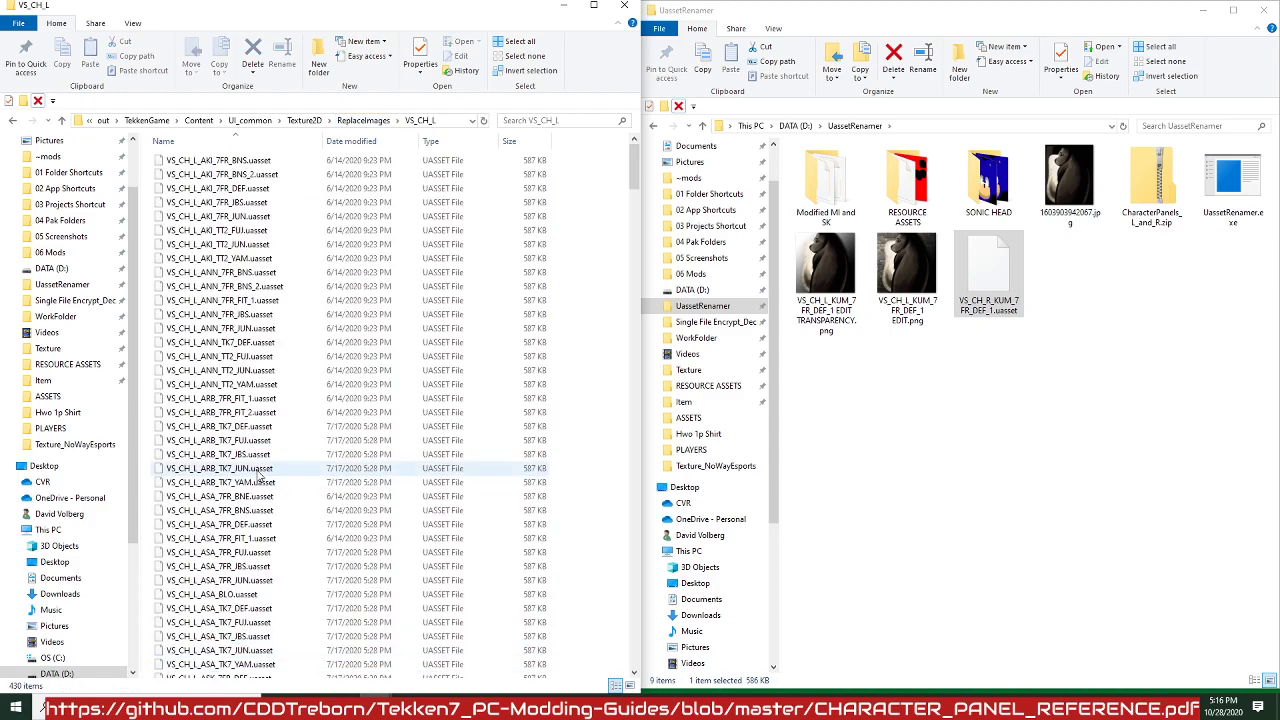
pyautogui.scroll(-3, 263, 490)
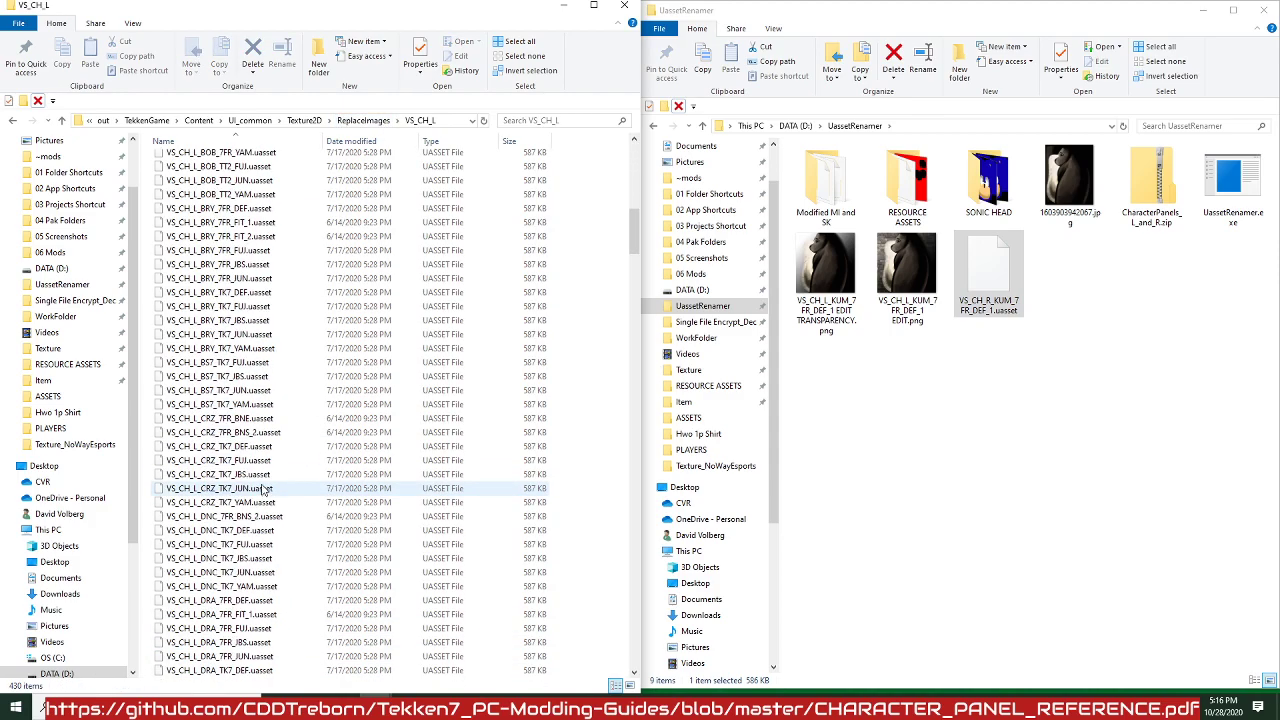
pyautogui.scroll(-20, 263, 488)
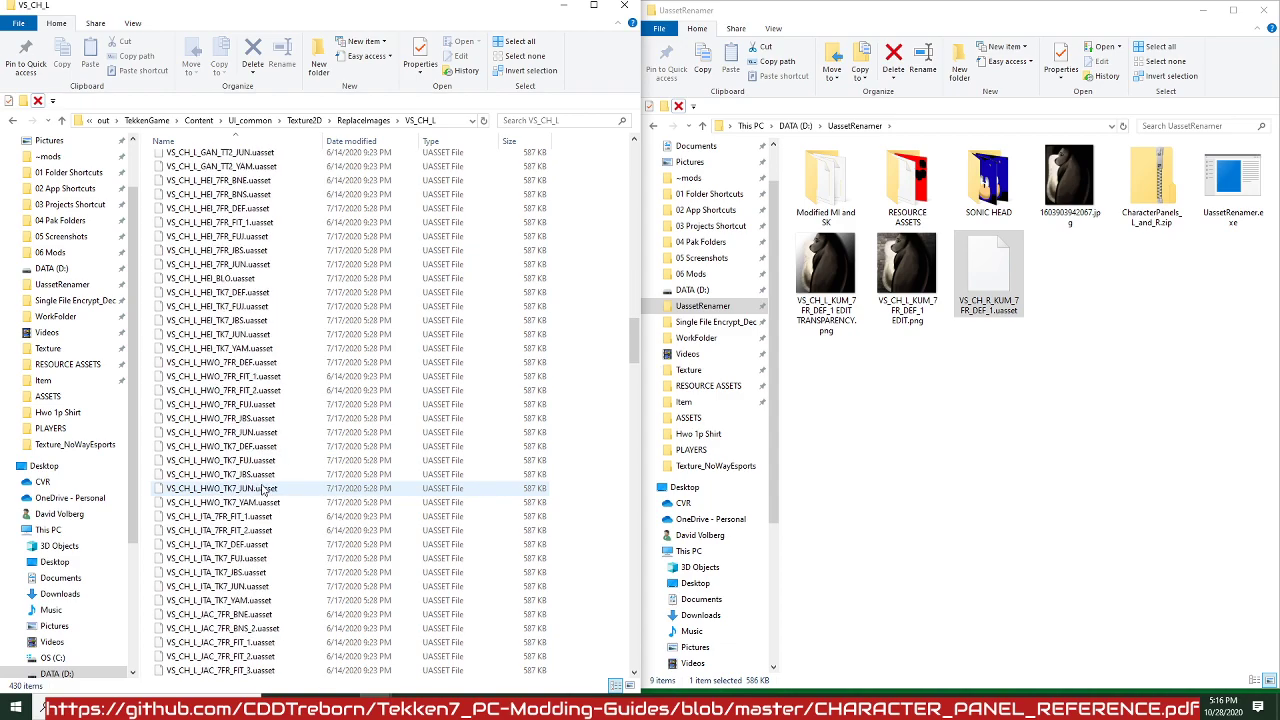
pyautogui.scroll(-9, 263, 488)
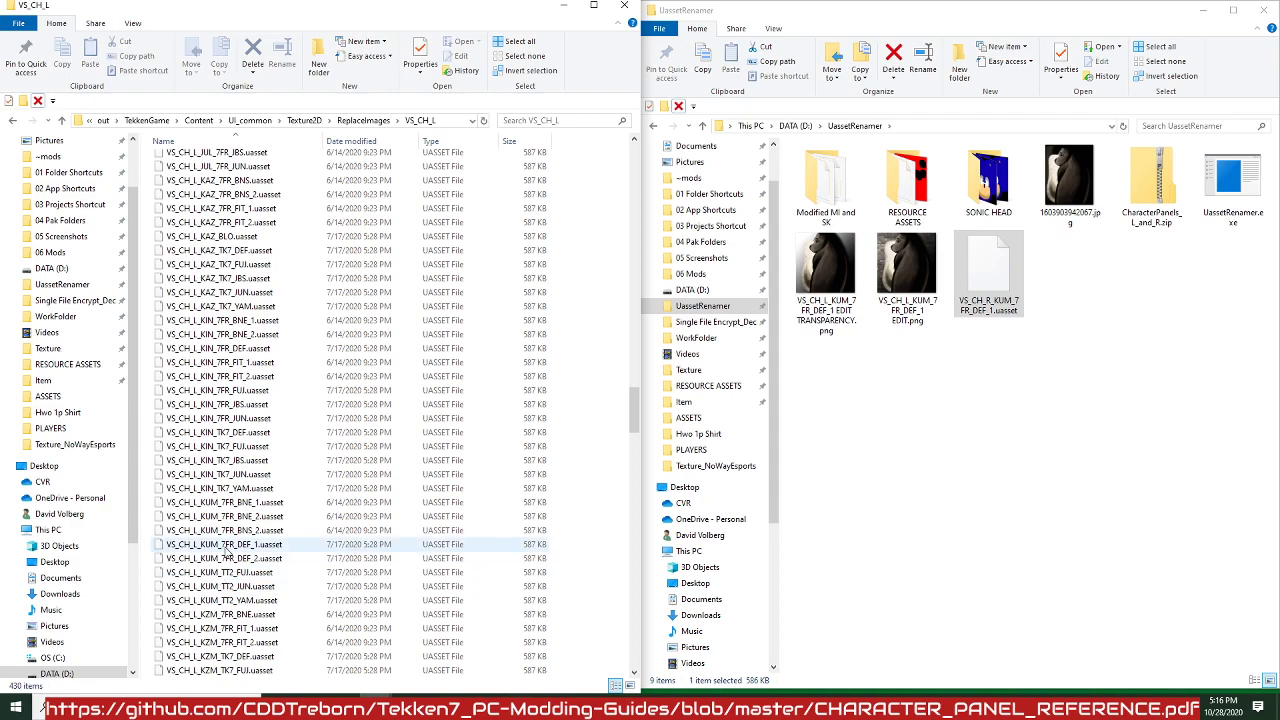
pyautogui.moveTo(228, 552); pyautogui.dragTo(942, 496)
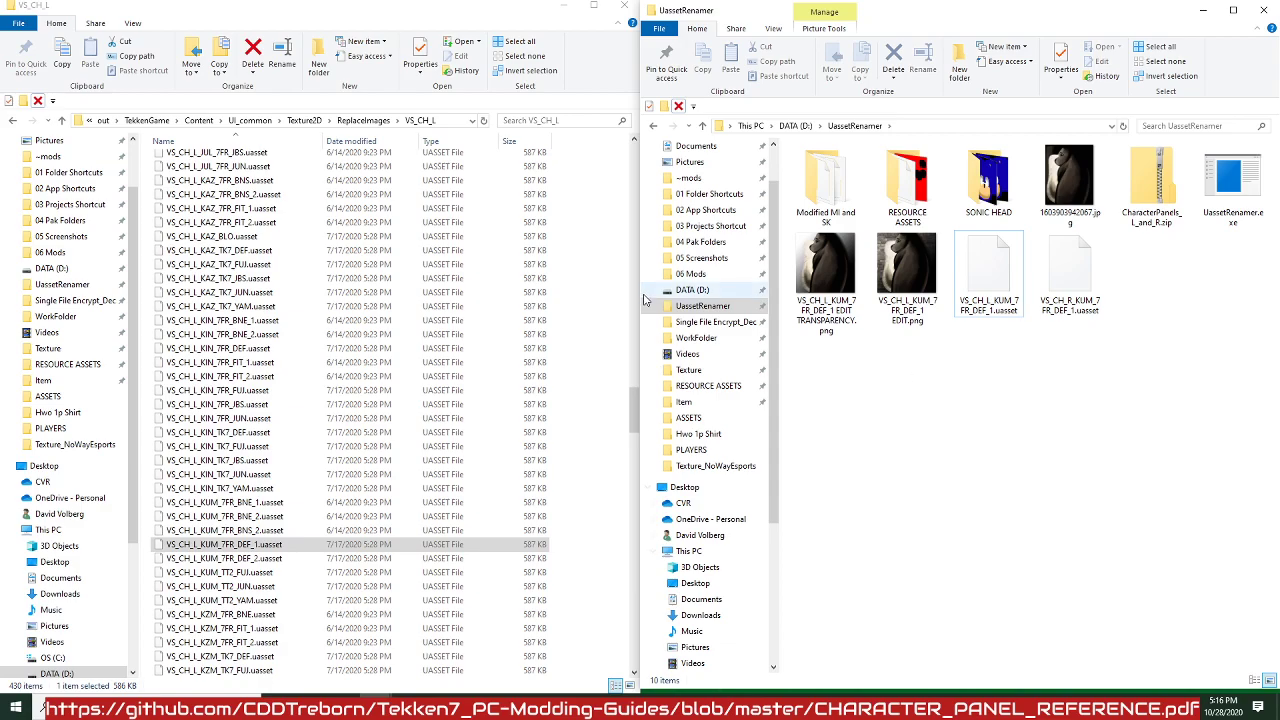
# Launch Tekken 7 Texture Editor from the 02 App Shortcuts folder.
pyautogui.click(720, 194)
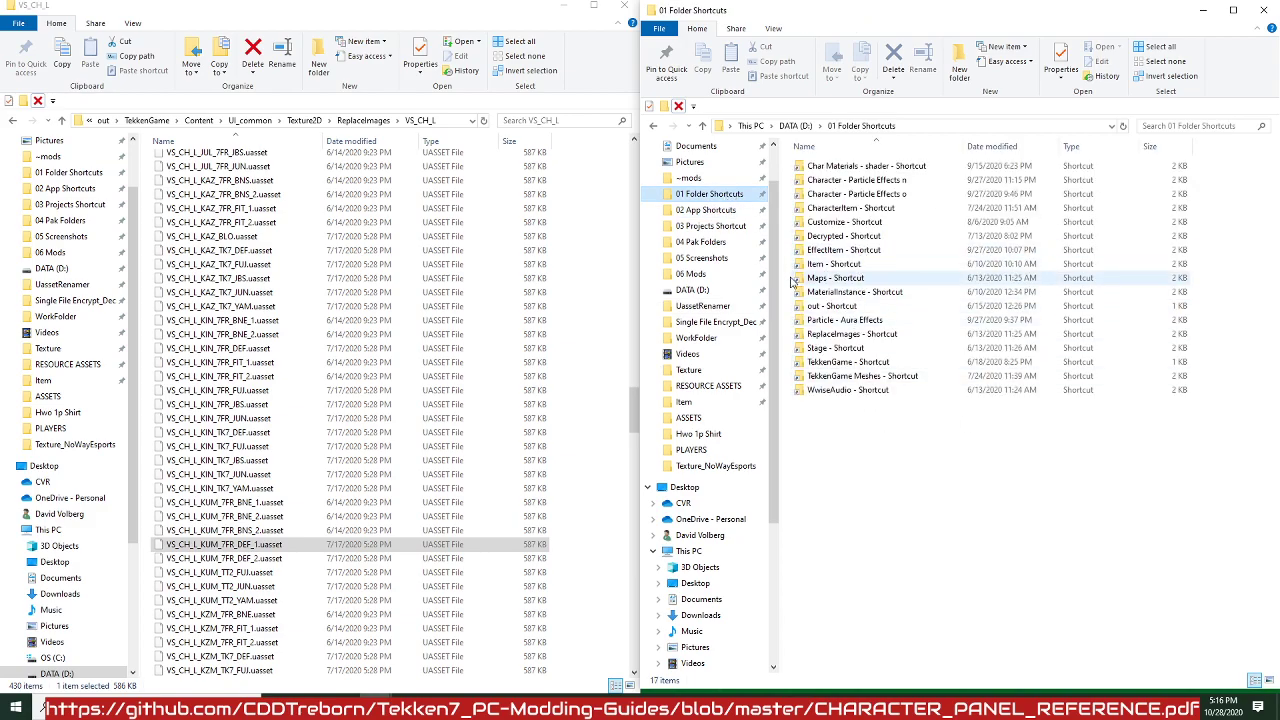
pyautogui.click(718, 210)
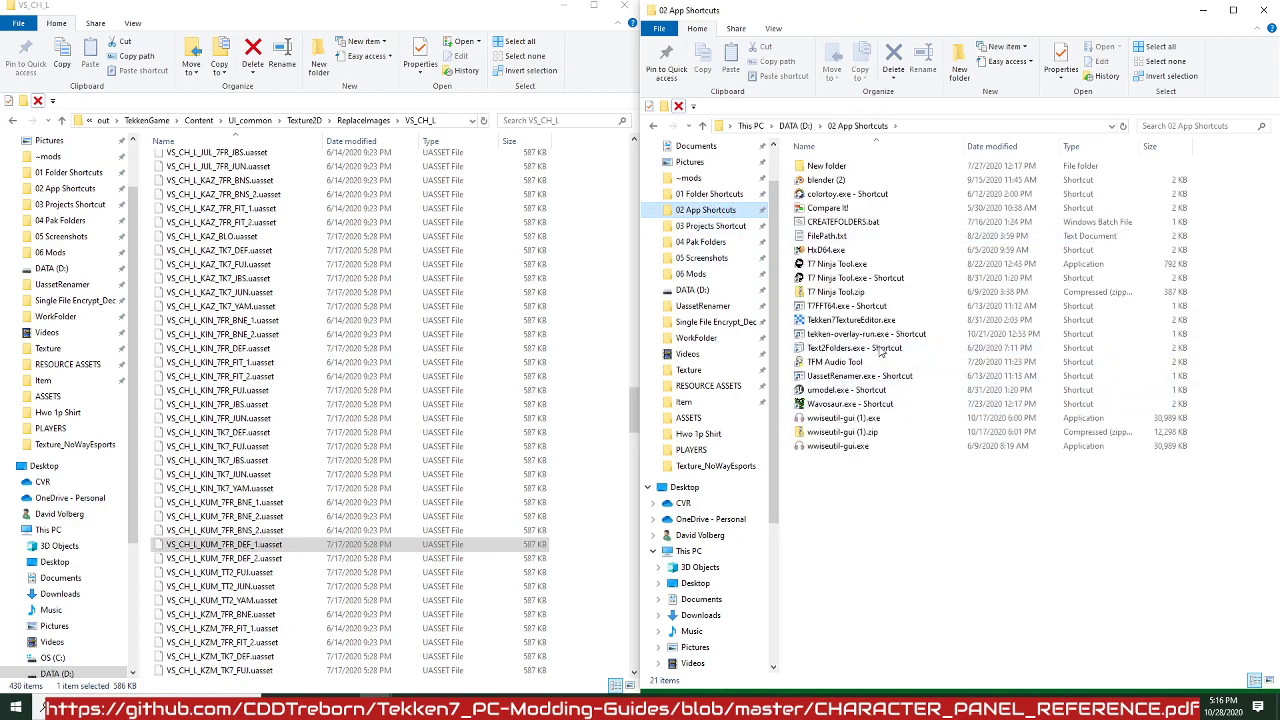
pyautogui.click(893, 321)
pyautogui.doubleClick(893, 321)
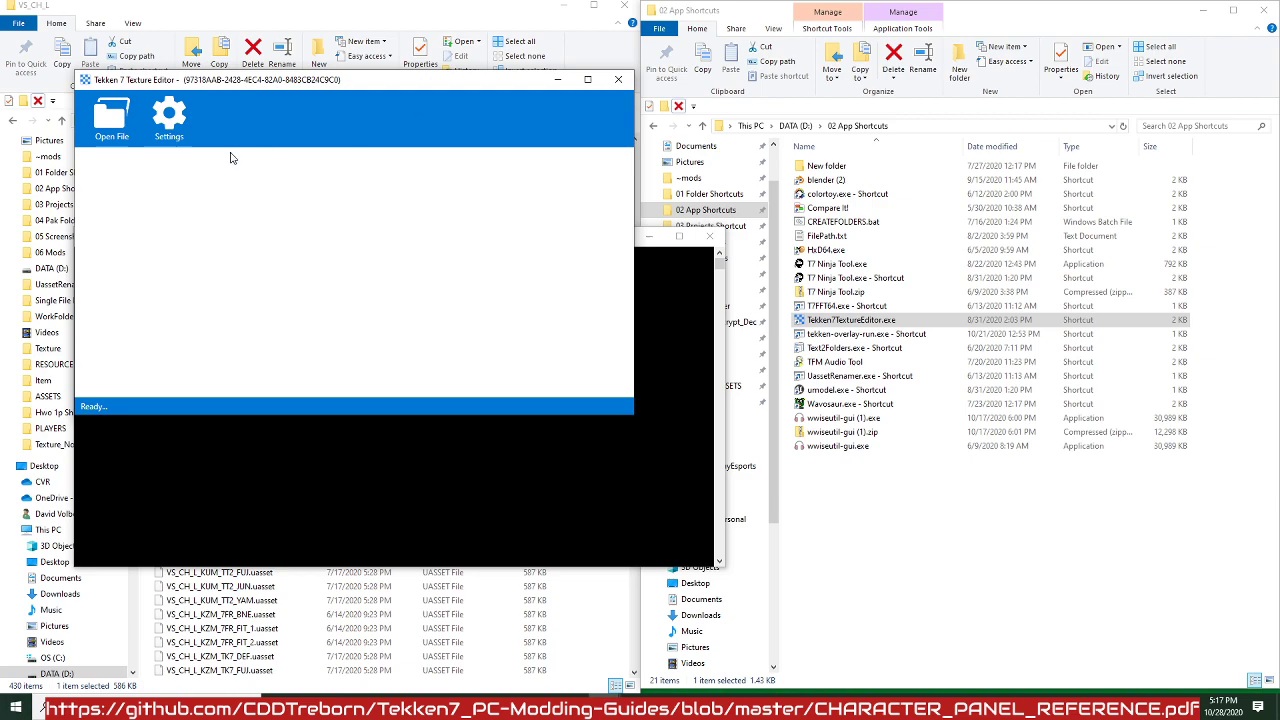
# Open VS_CH_L_KUM_7FR_DEF_1.uasset from the UassetRenamer folder and enlarge the editor window to show the whole panel image.
pyautogui.click(118, 128)
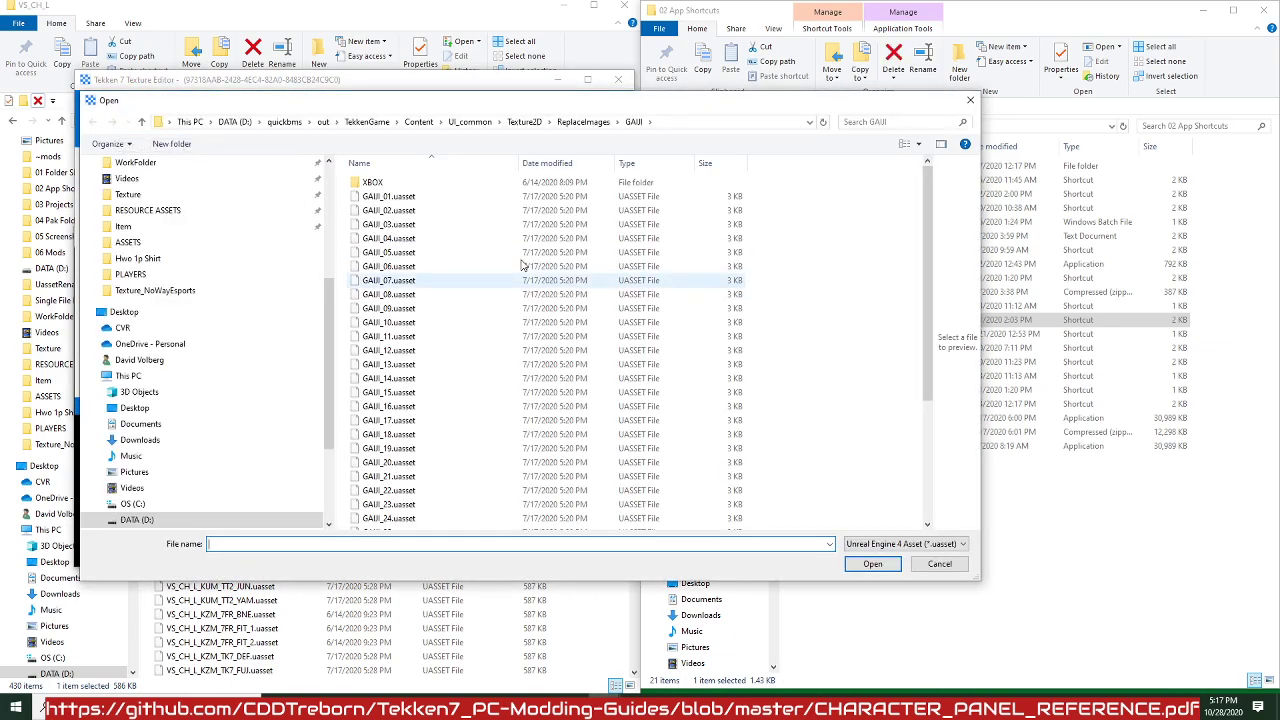
pyautogui.click(200, 210)
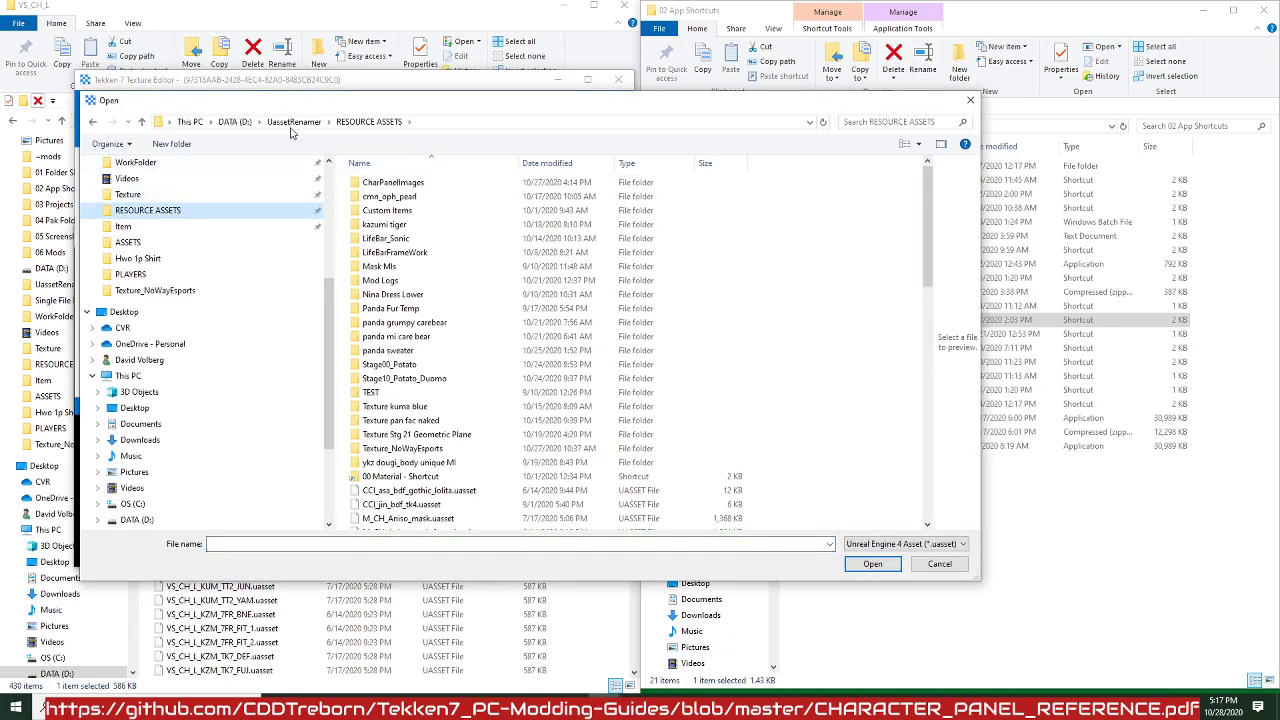
pyautogui.click(290, 122)
pyautogui.moveTo(349, 105); pyautogui.dragTo(389, 203)
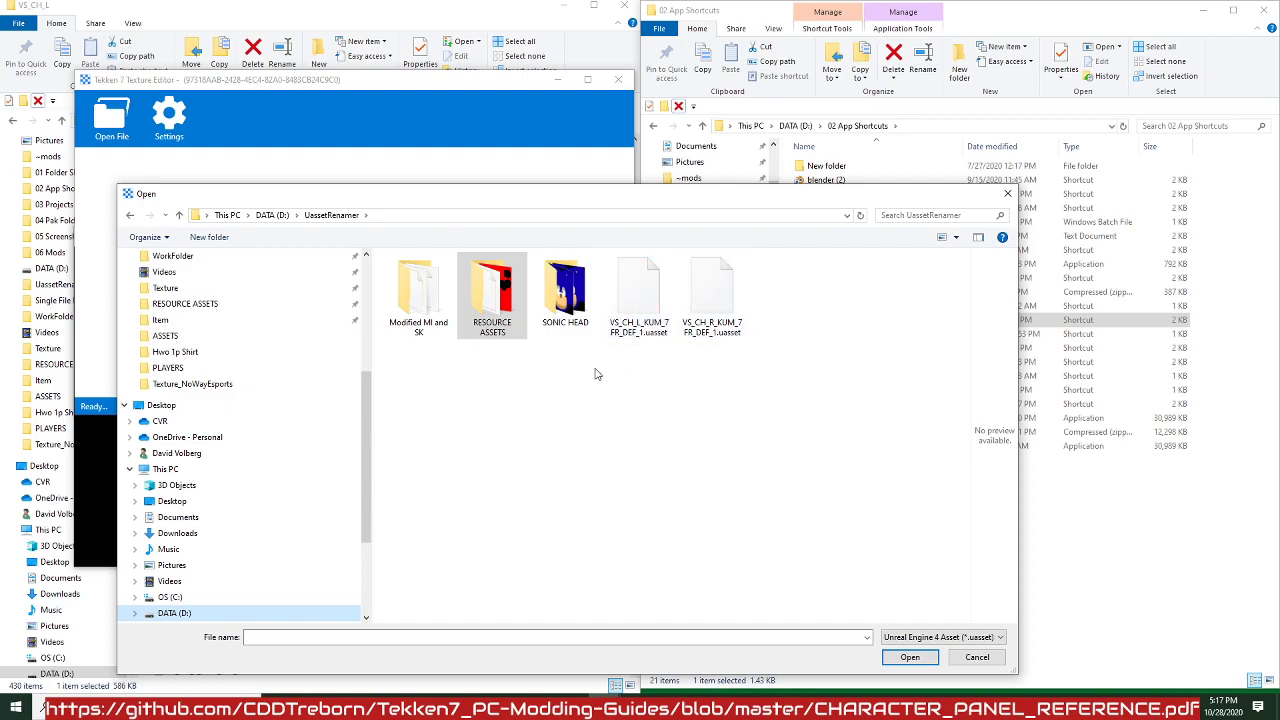
pyautogui.click(656, 331)
pyautogui.doubleClick(657, 331)
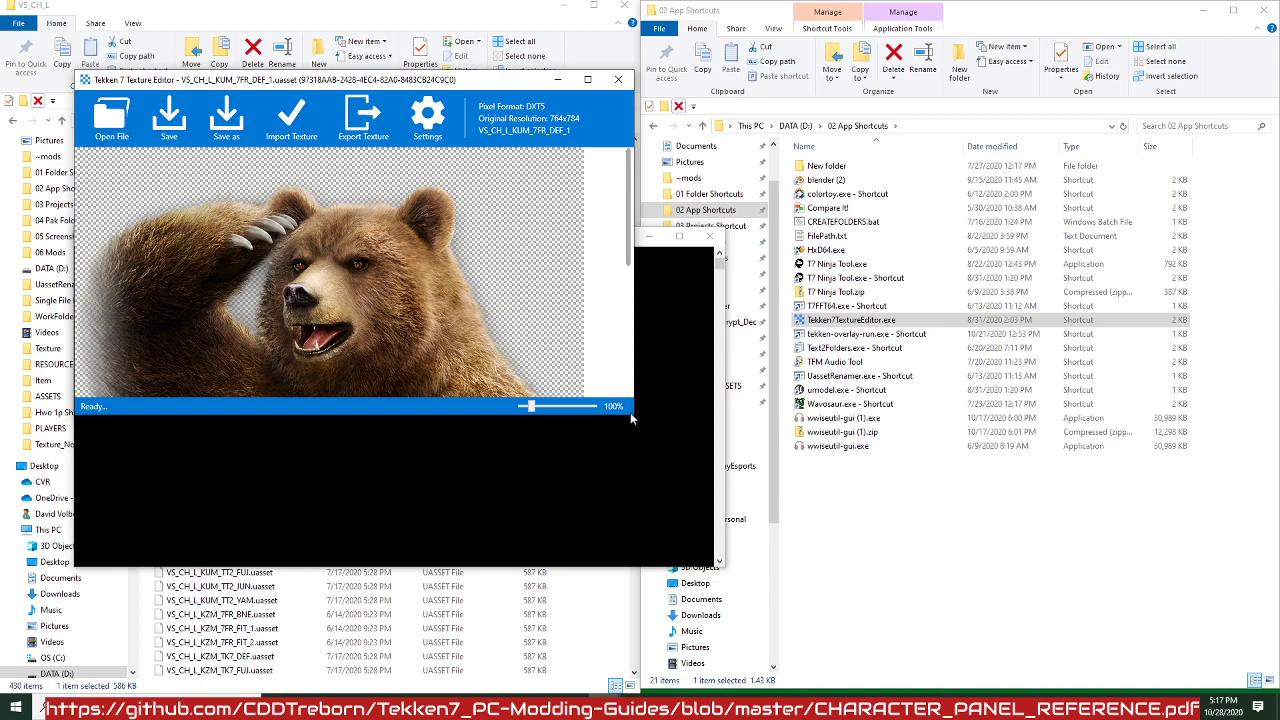
pyautogui.moveTo(633, 417); pyautogui.dragTo(927, 717)
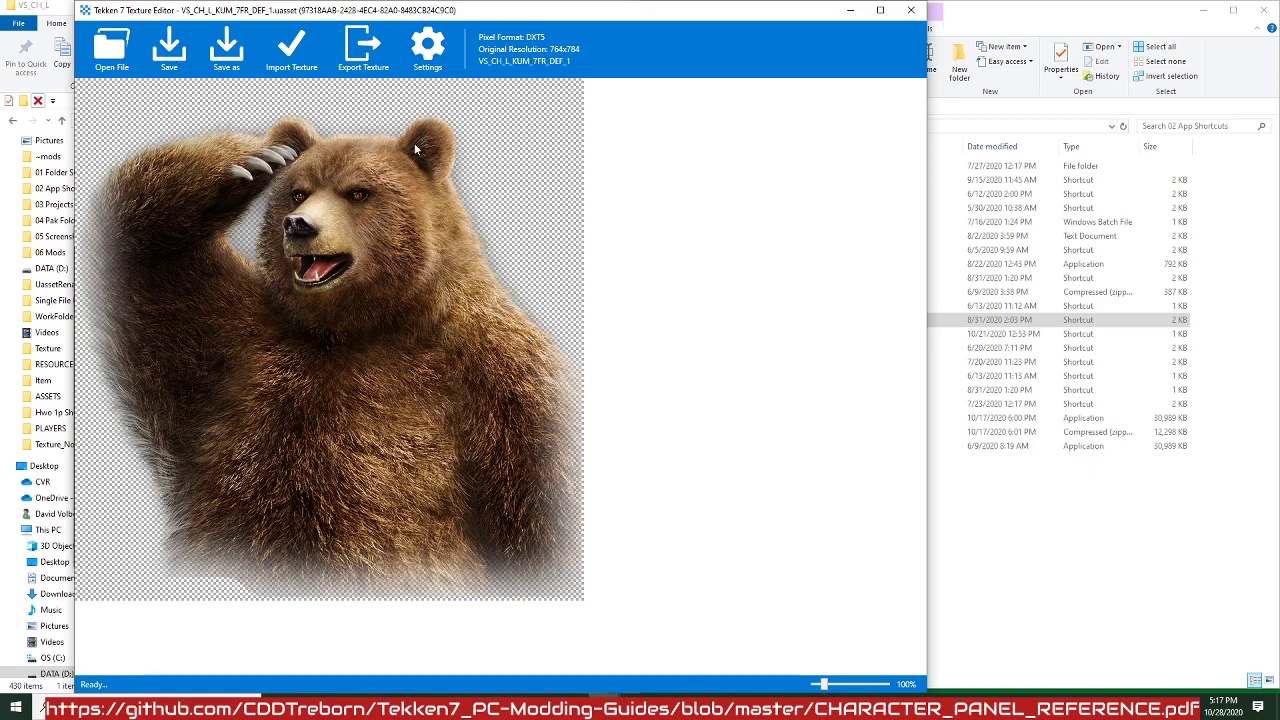
# Export the Kuma panel texture as a Portable Network Graphics file named VS_CH_L_KUM_7FR_DEF_1.png in the UassetRenamer folder.
pyautogui.click(342, 67)
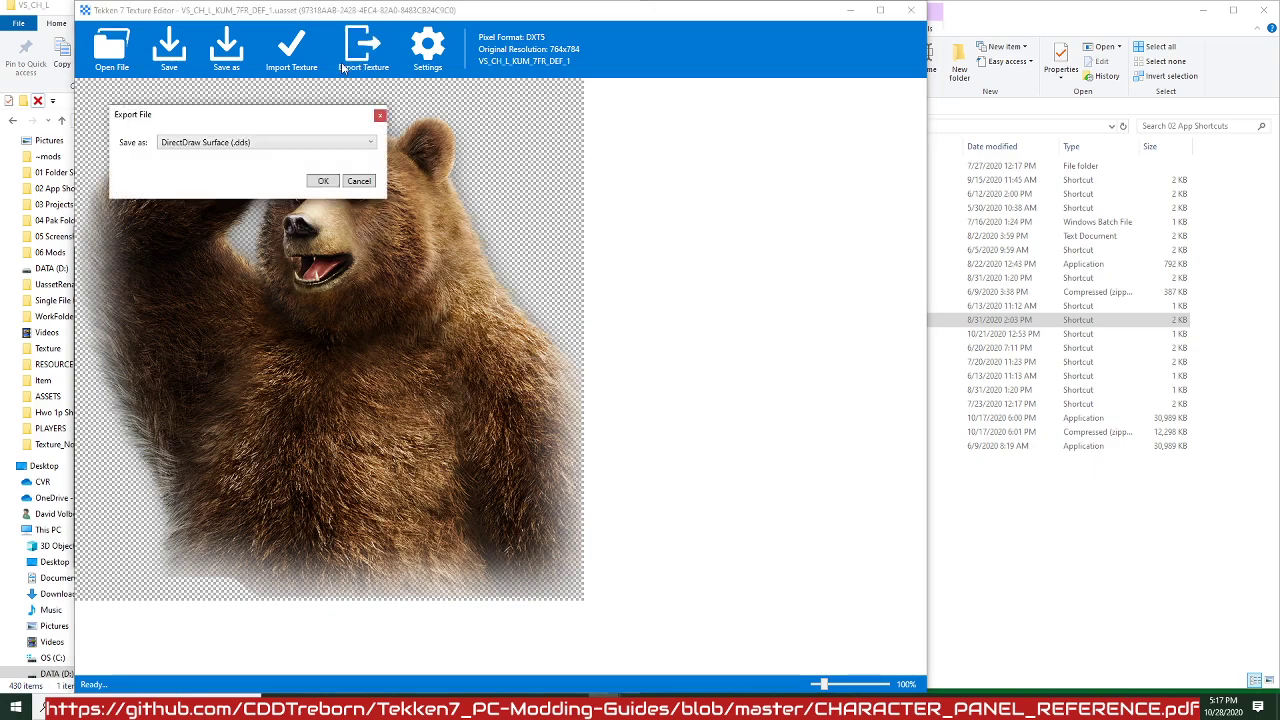
pyautogui.click(305, 146)
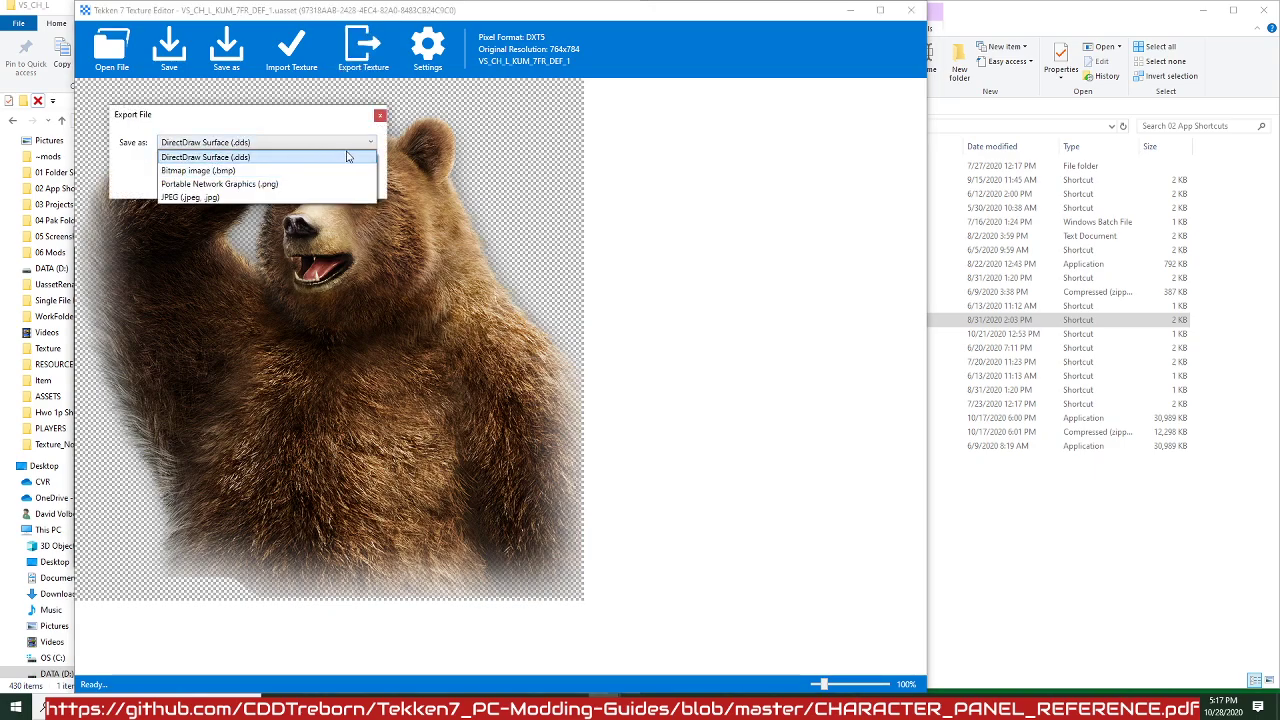
pyautogui.click(284, 184)
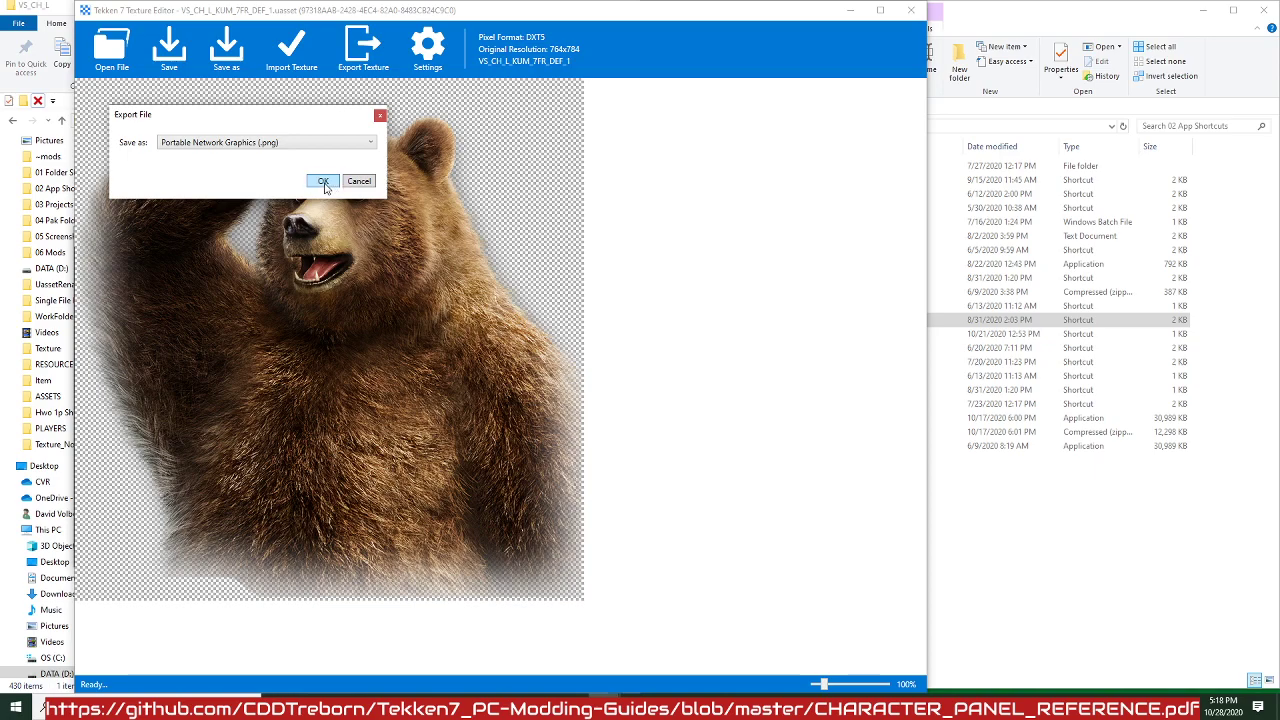
pyautogui.click(323, 181)
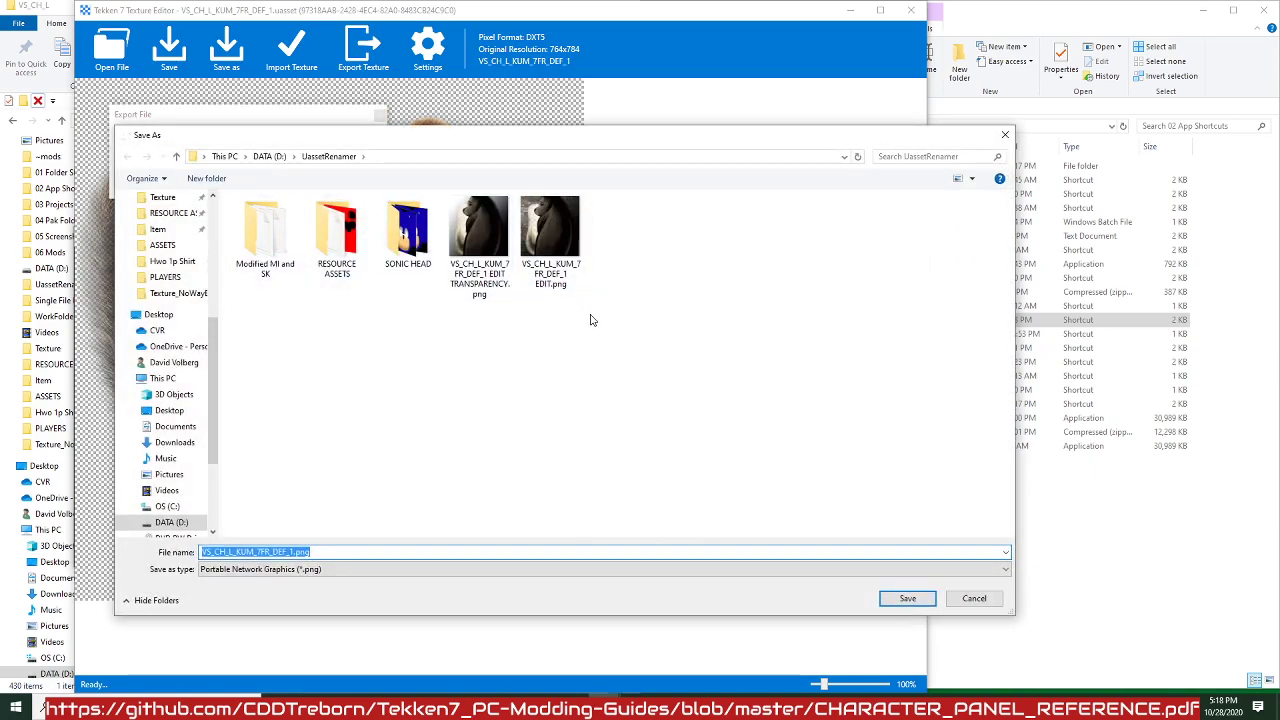
pyautogui.click(925, 604)
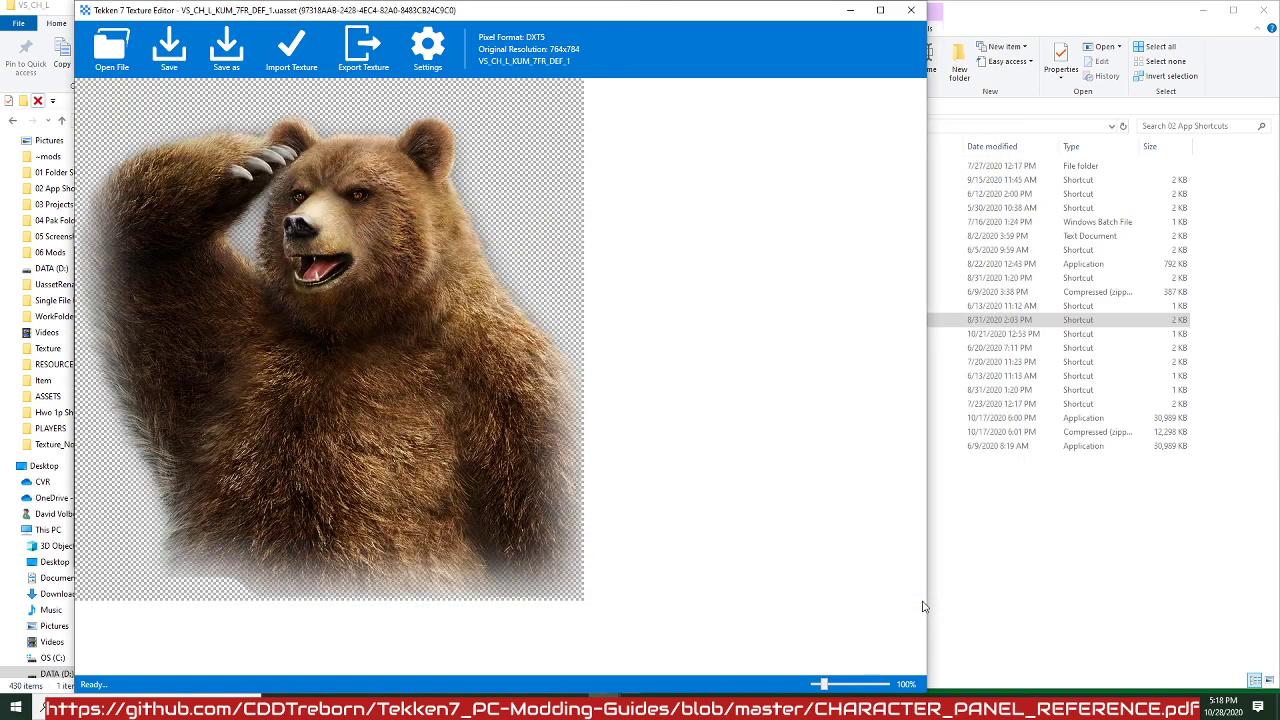
# Open VS_CH_R_KUM_7FR_DEF_1.uasset to view its panel image, and minimize the texture editor and its console window.
pyautogui.click(112, 50)
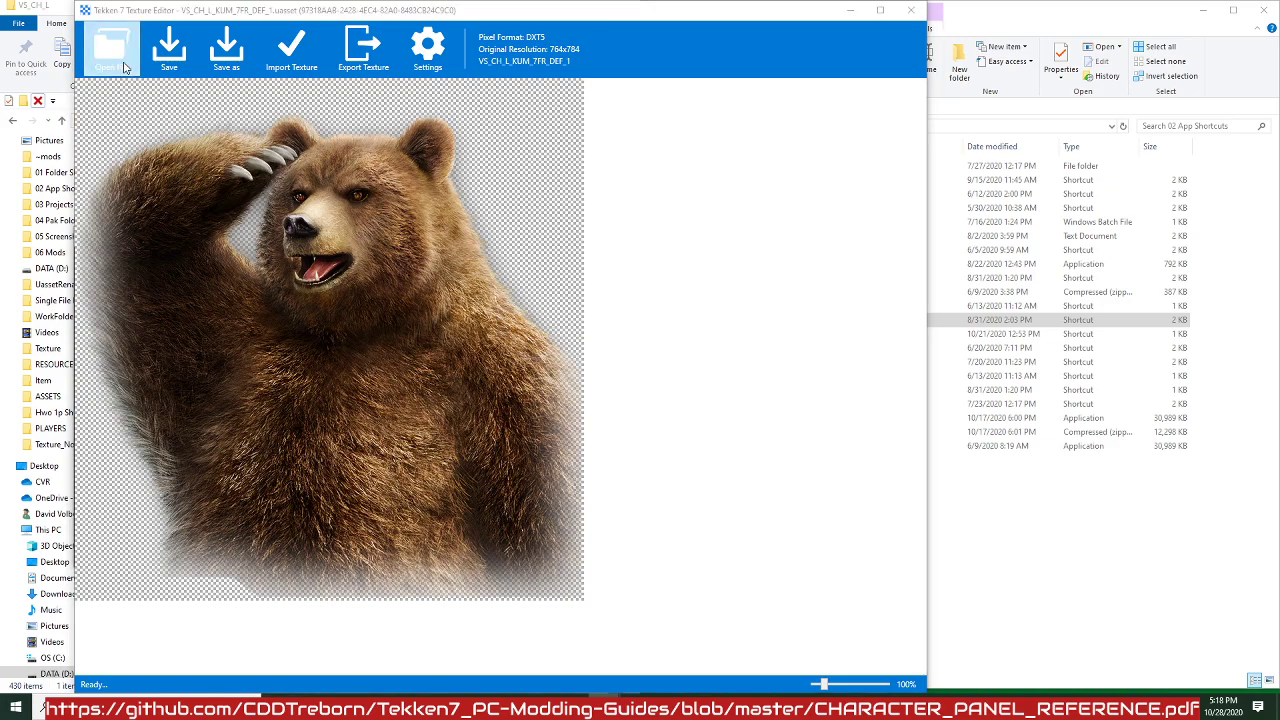
pyautogui.doubleClick(697, 150)
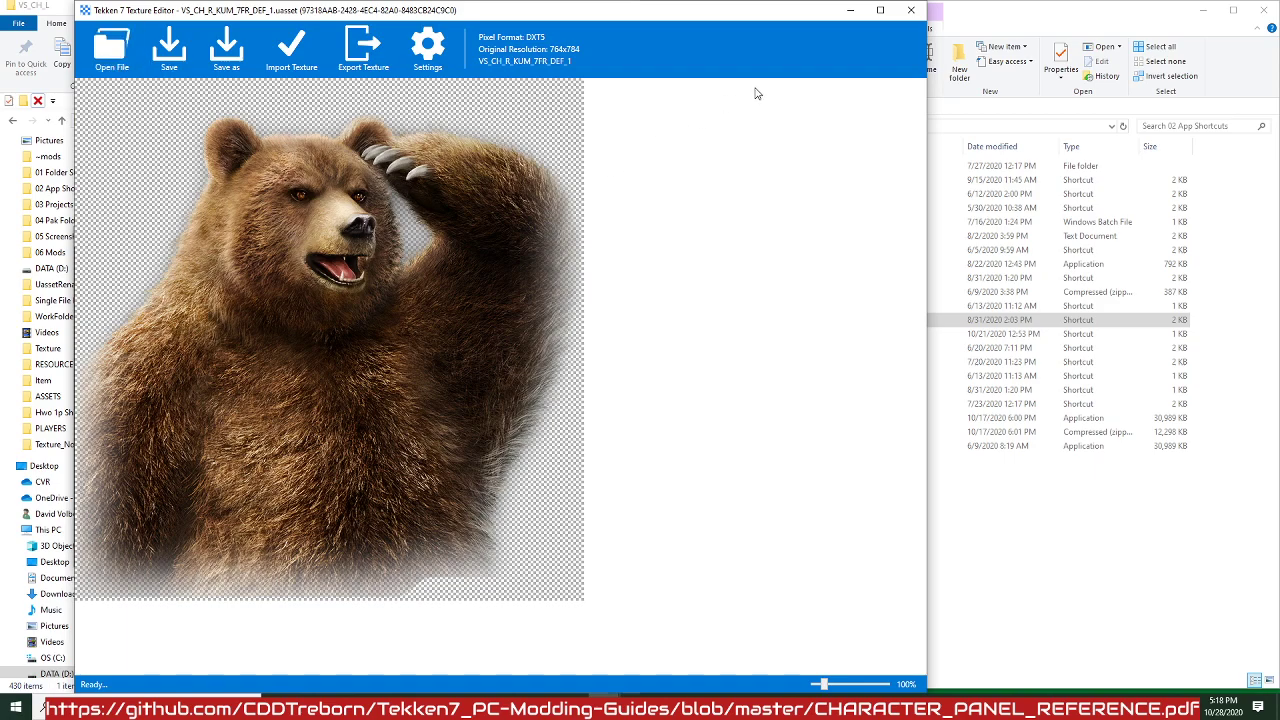
pyautogui.click(840, 18)
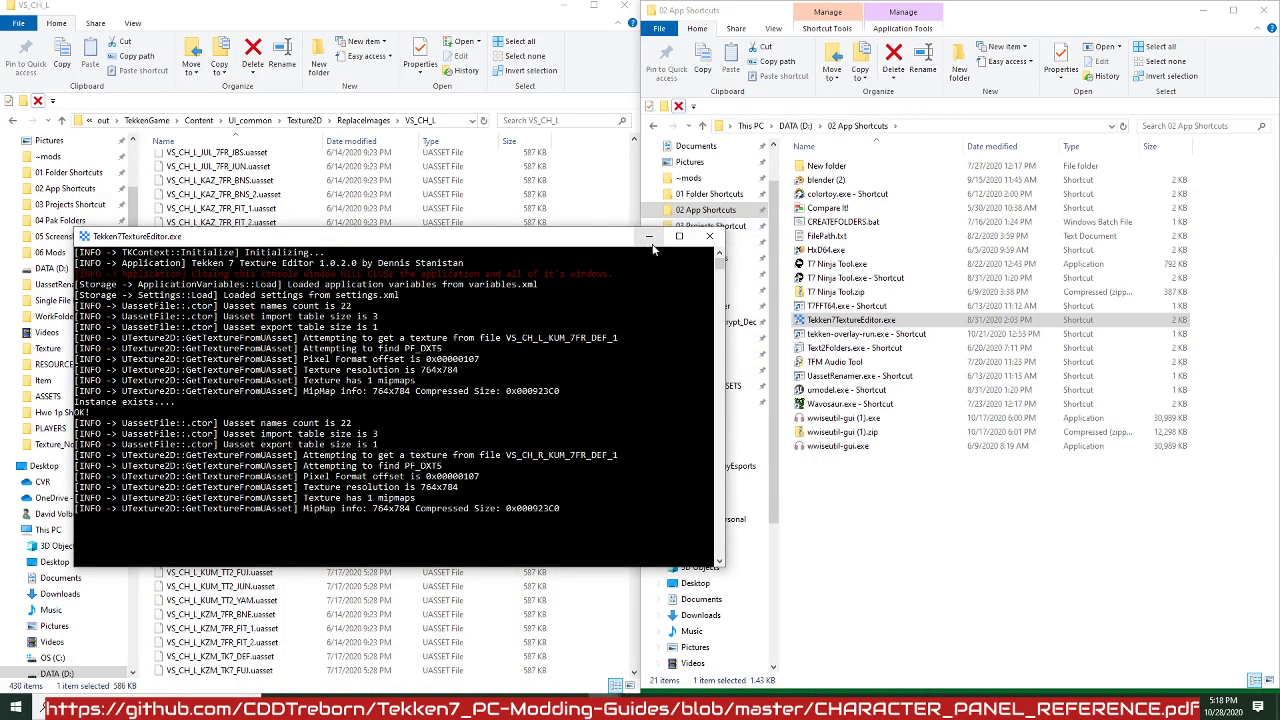
pyautogui.click(649, 236)
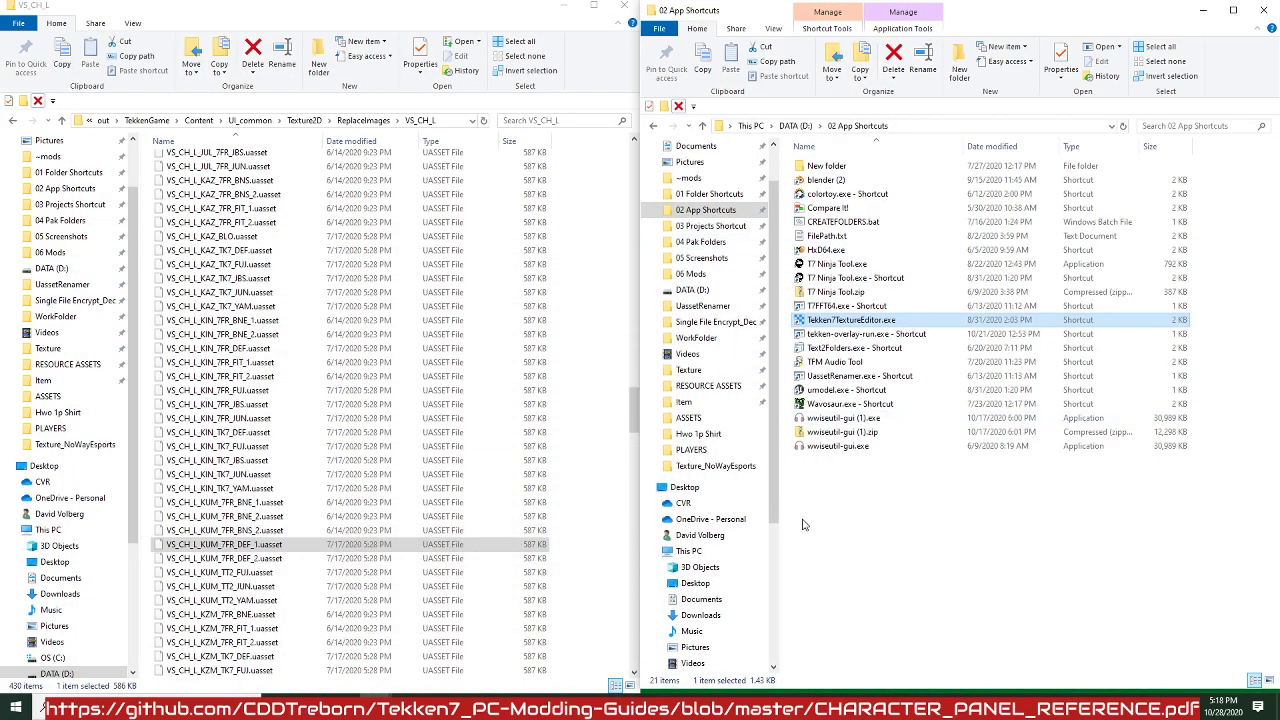
# Show the contents of the UassetRenamer folder in File Explorer.
pyautogui.click(846, 507)
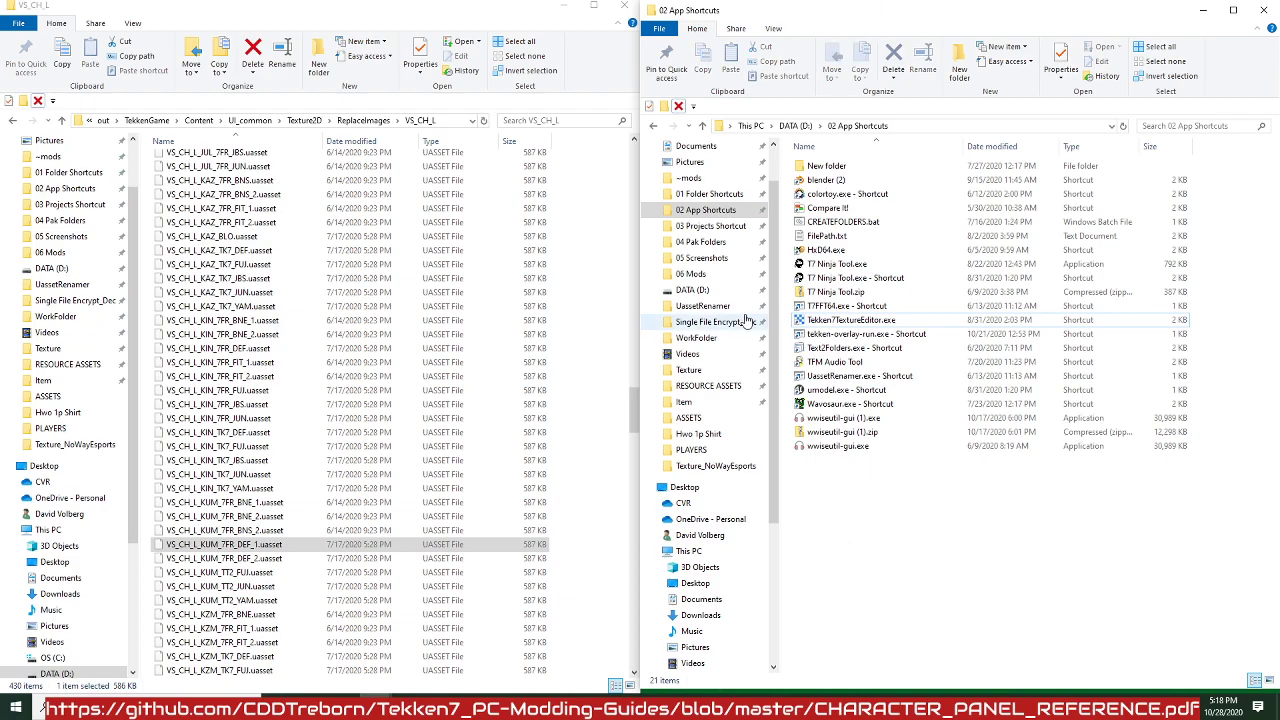
pyautogui.click(714, 321)
pyautogui.click(707, 306)
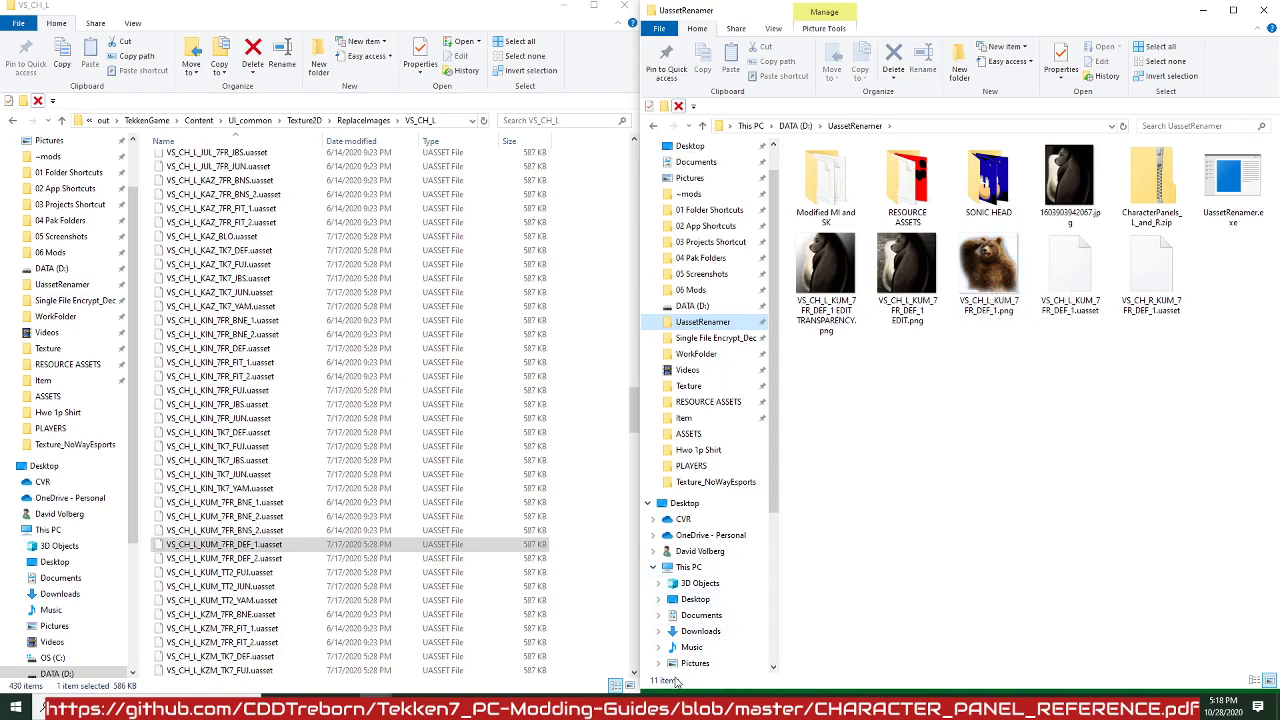
# Switch to Photoshop and open the exported VS_CH_L_KUM_7FR_DEF_1.png from the UassetRenamer folder.
pyautogui.click(653, 707)
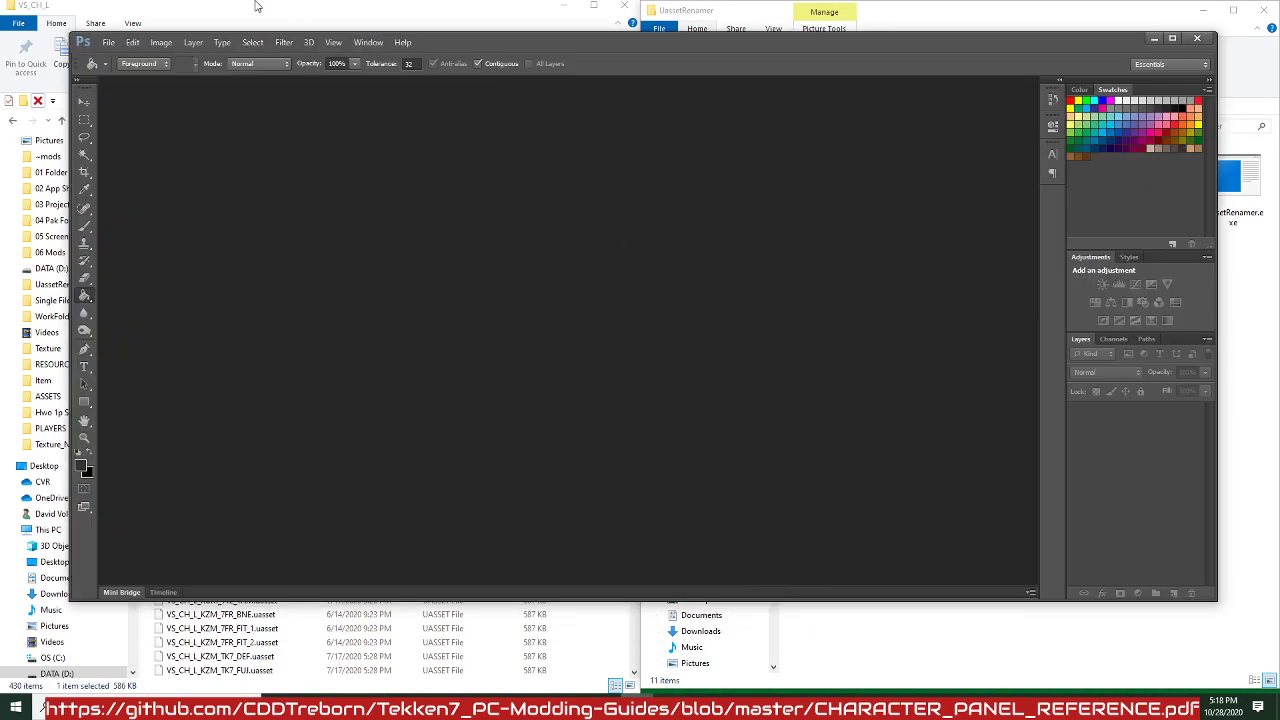
pyautogui.click(108, 43)
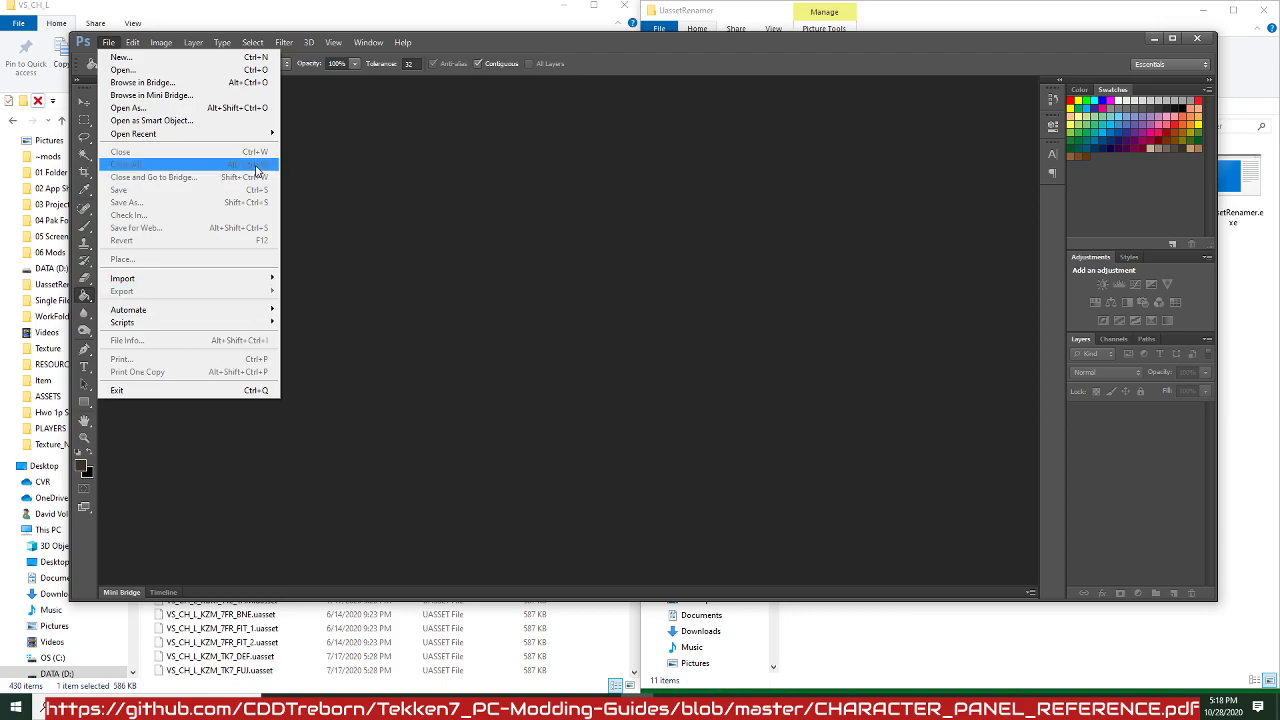
pyautogui.click(180, 71)
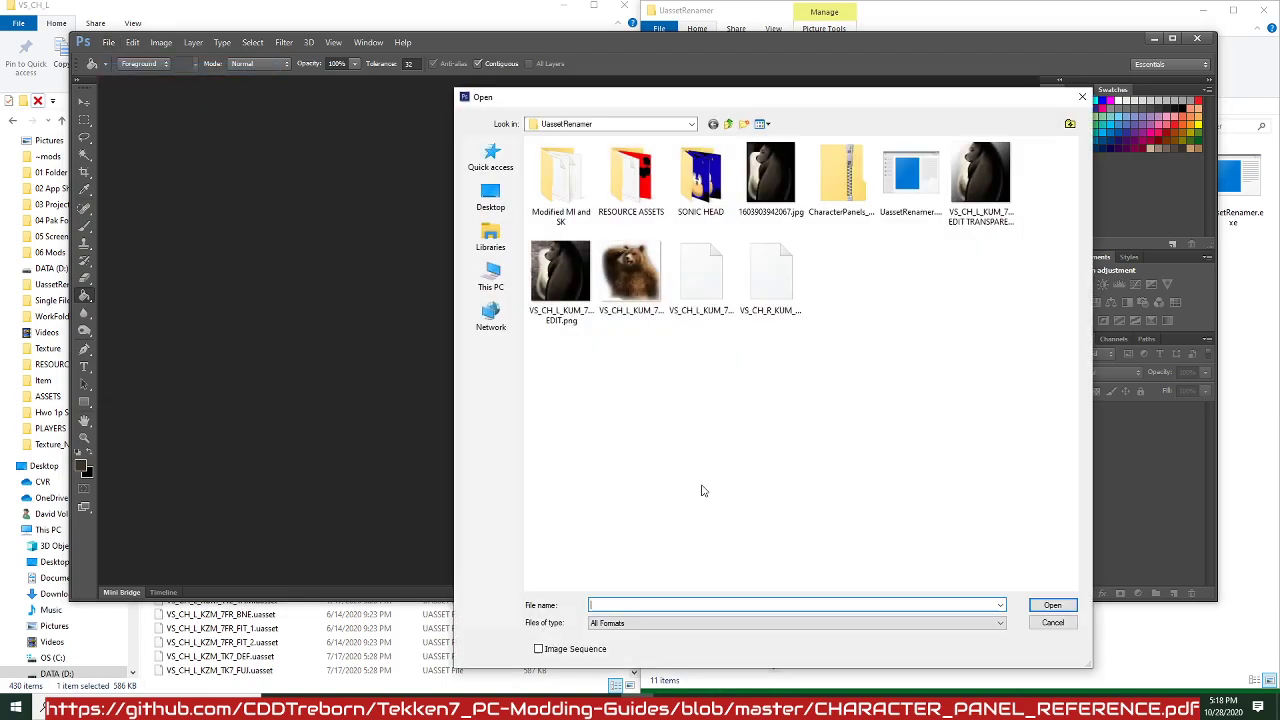
pyautogui.doubleClick(630, 275)
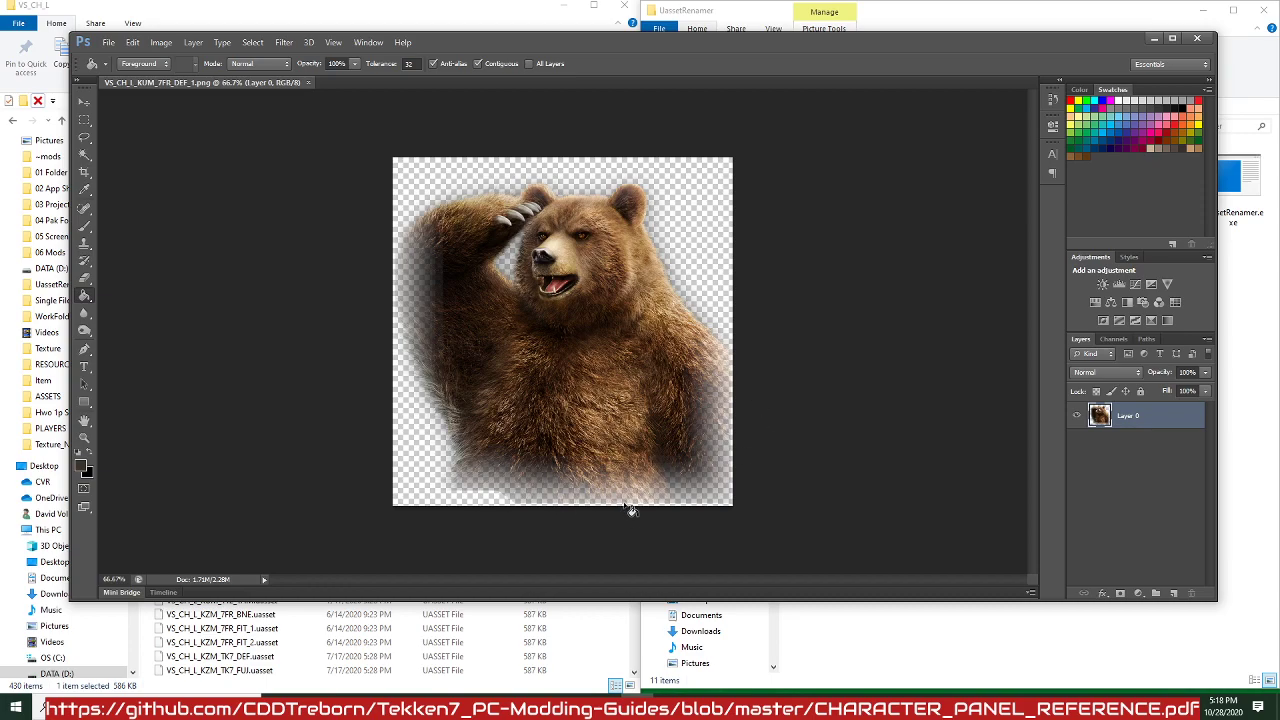
pyautogui.scroll(1, 605, 493)
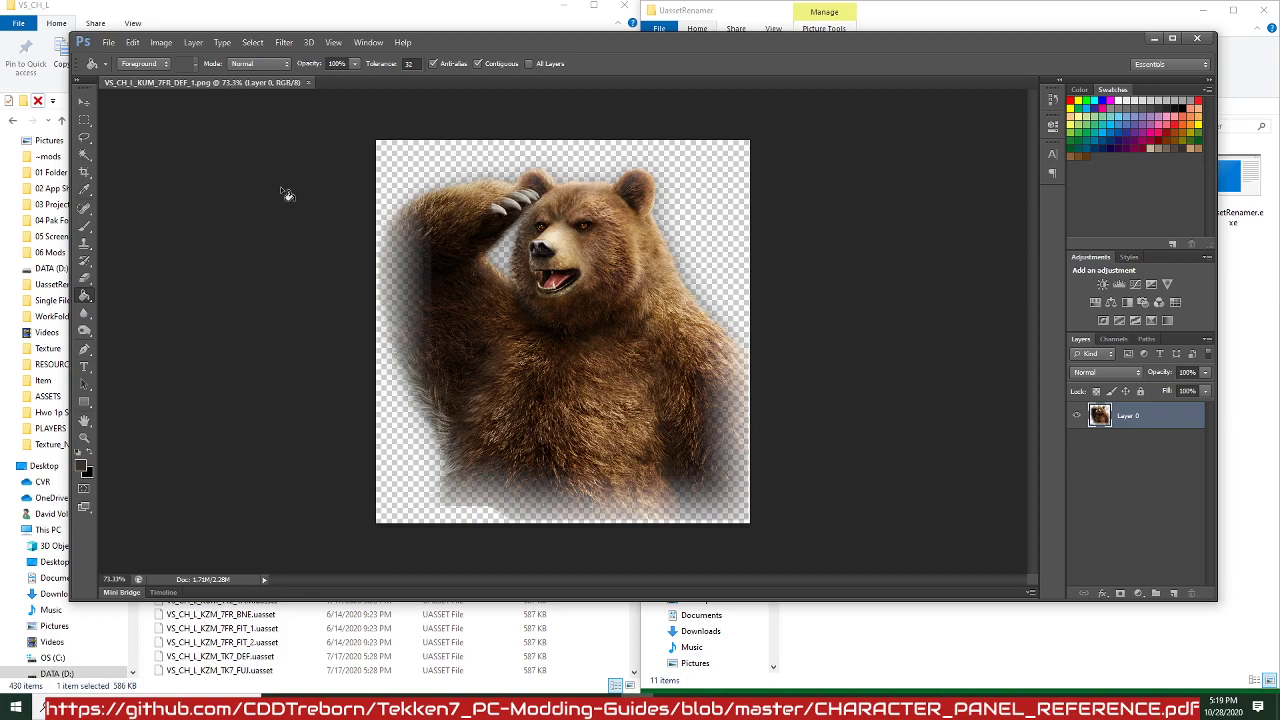
# Open the custom art file VS_CH_L_KUM_7FR_DEF_1 EDIT TRANSPARENCY.png from the UassetRenamer folder.
pyautogui.click(110, 43)
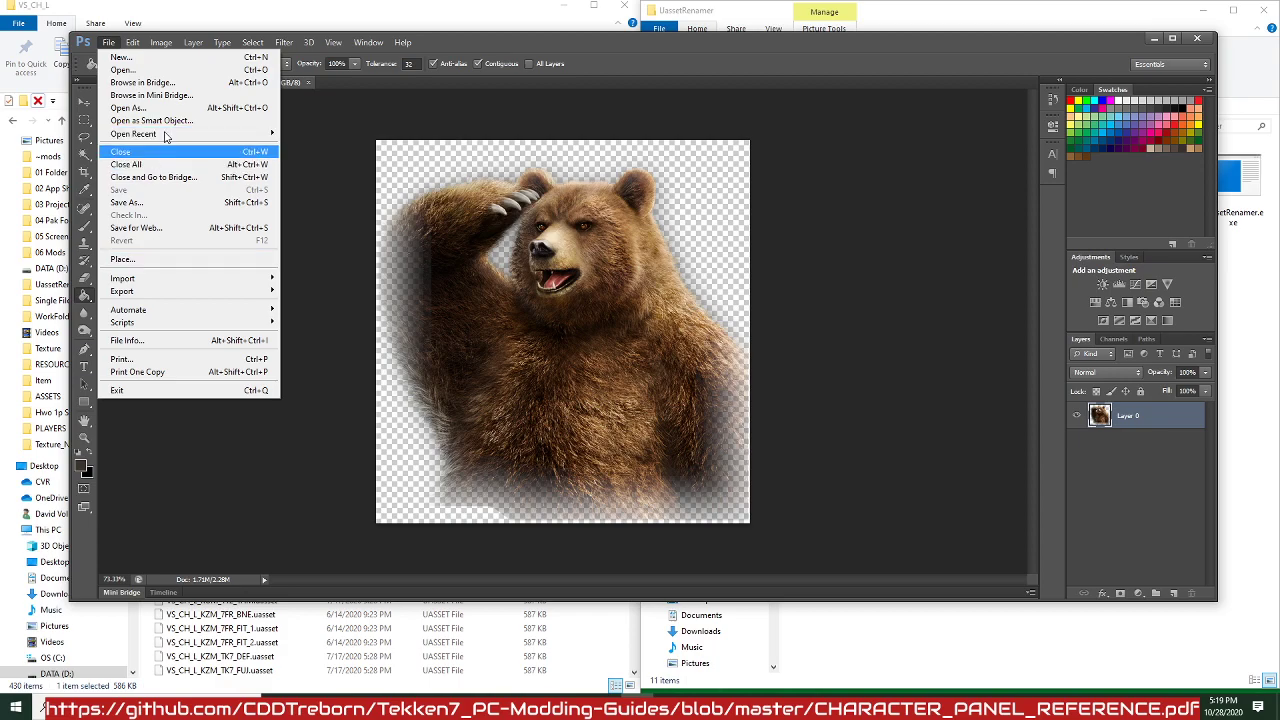
pyautogui.click(175, 76)
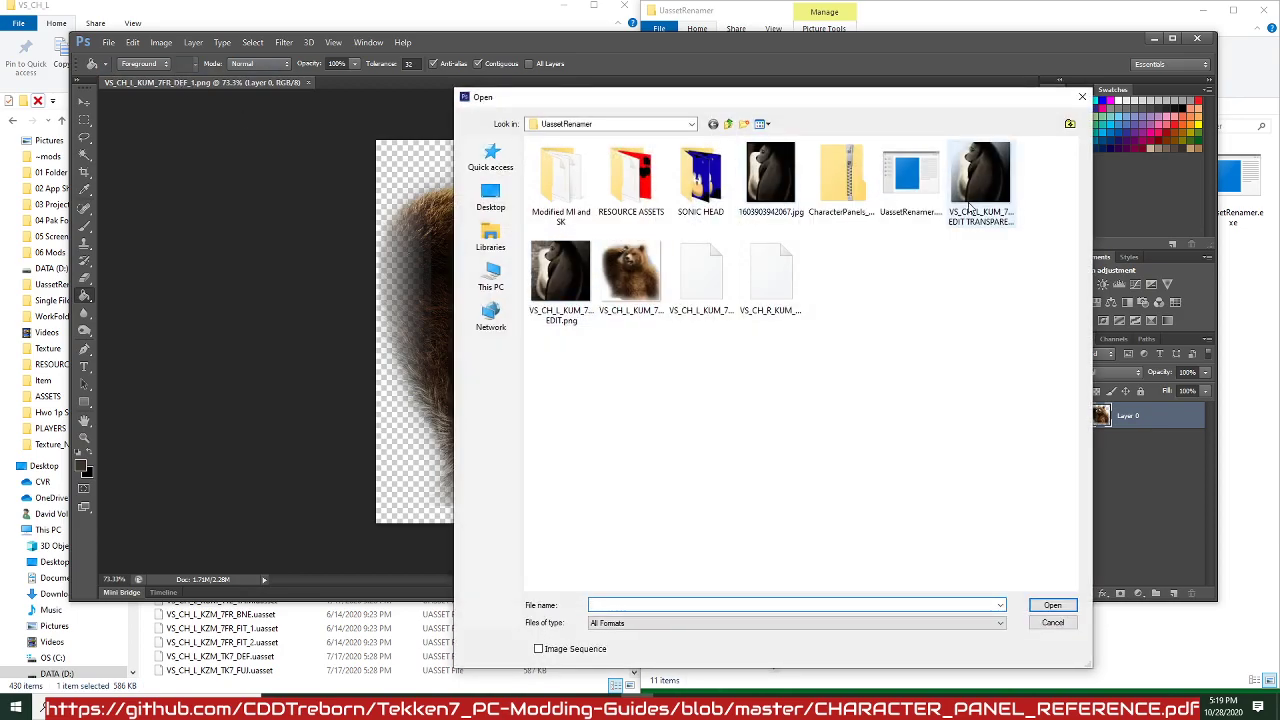
pyautogui.click(635, 275)
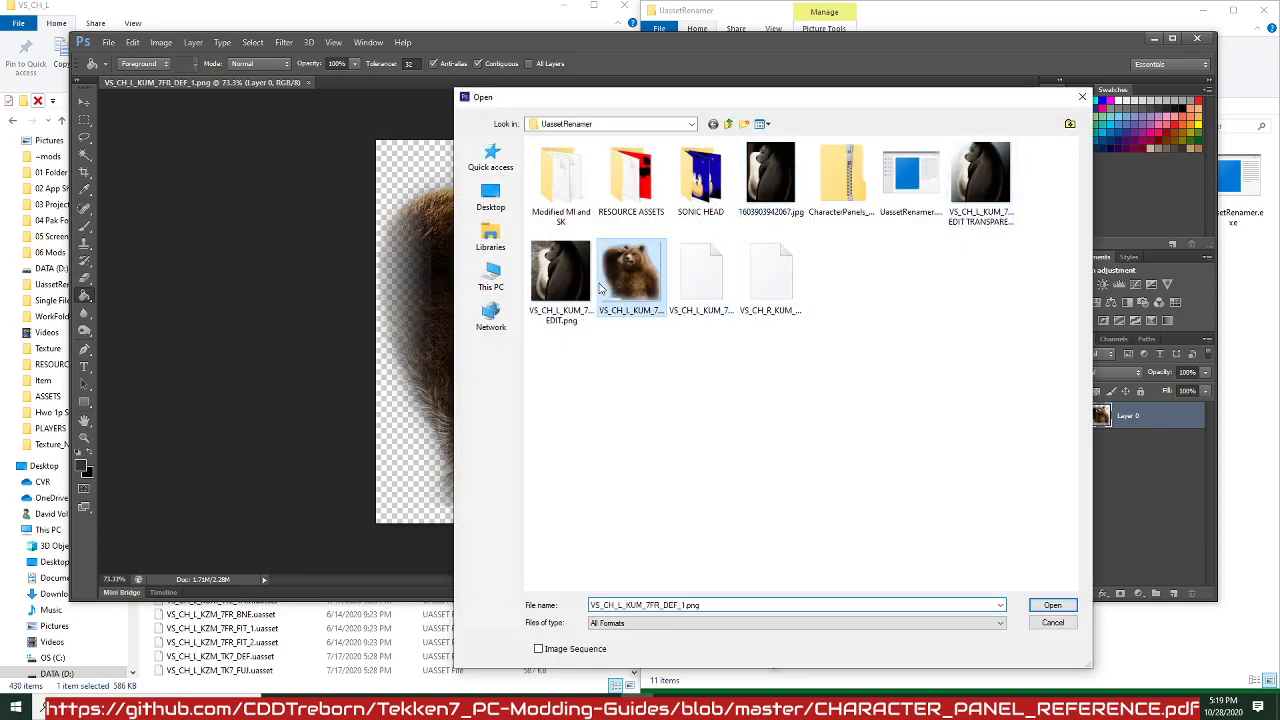
pyautogui.click(981, 197)
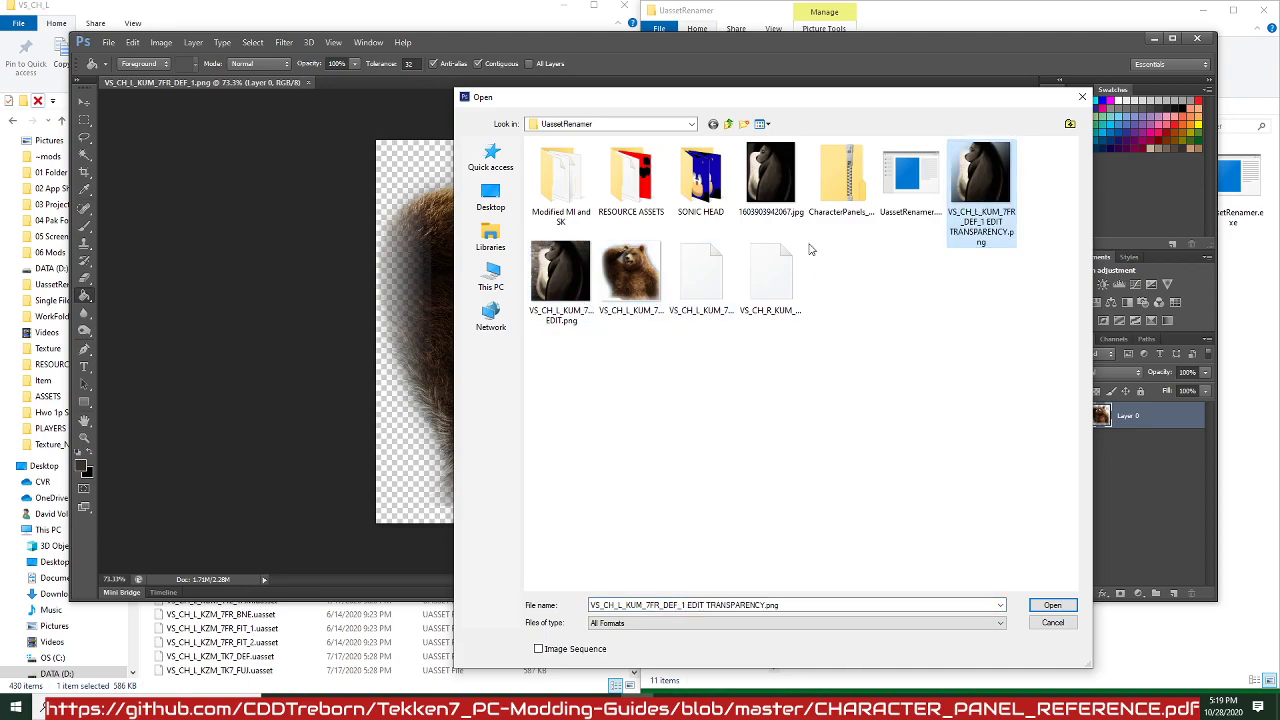
pyautogui.doubleClick(981, 195)
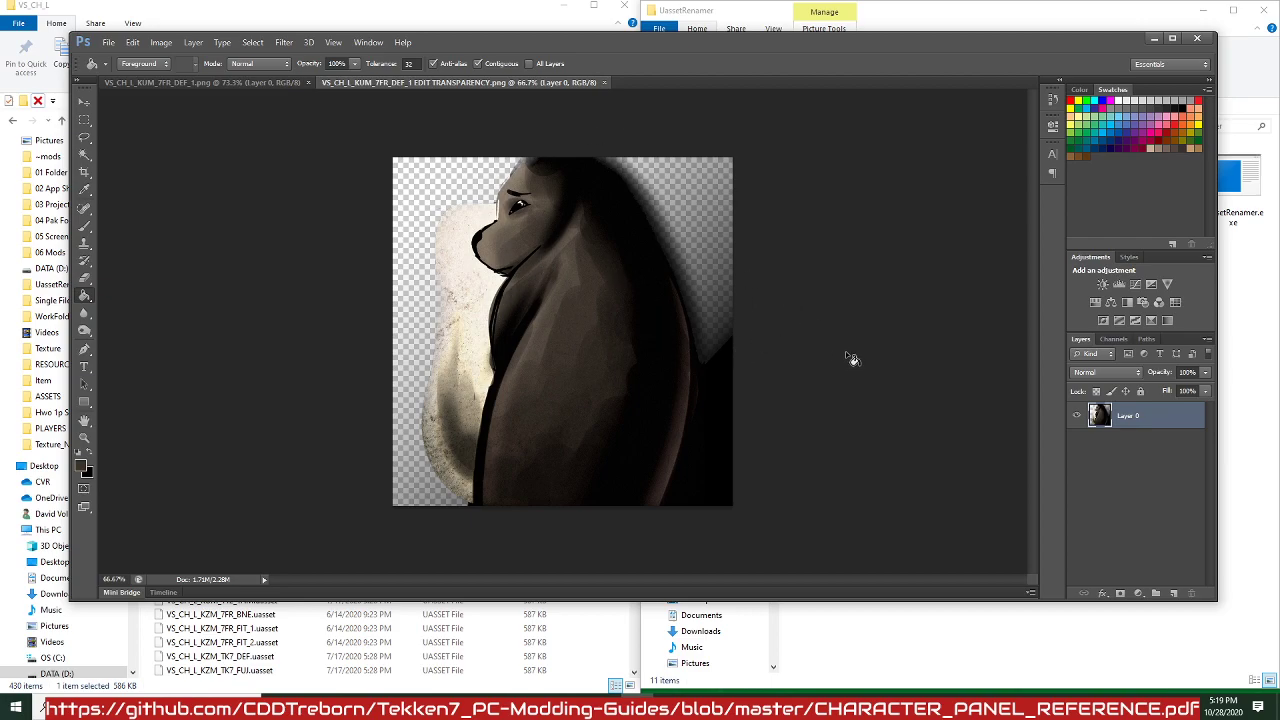
pyautogui.scroll(1, 551, 335)
pyautogui.scroll(1, 551, 335)
pyautogui.scroll(-2, 543, 337)
# Open VS_CH_L_KUM_7FR_DEF_1 EDIT.png to view the custom art with the brick wall background.
pyautogui.click(110, 43)
pyautogui.click(122, 70)
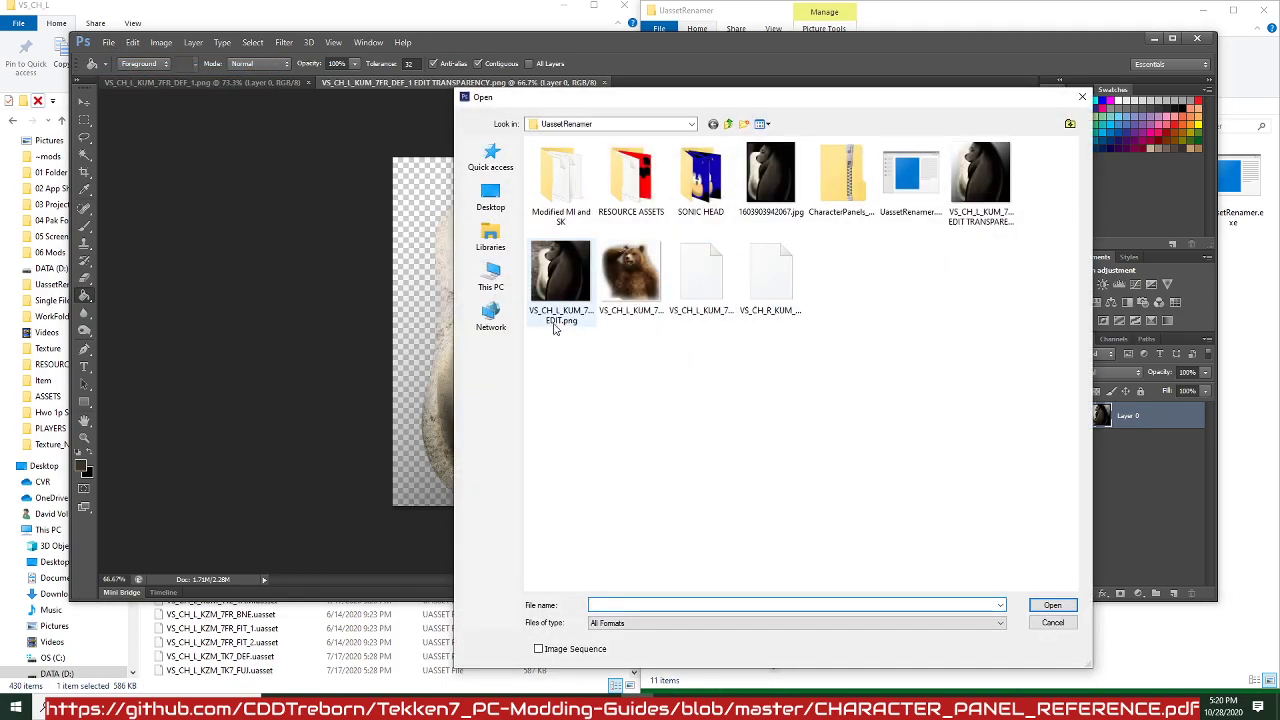
pyautogui.doubleClick(569, 288)
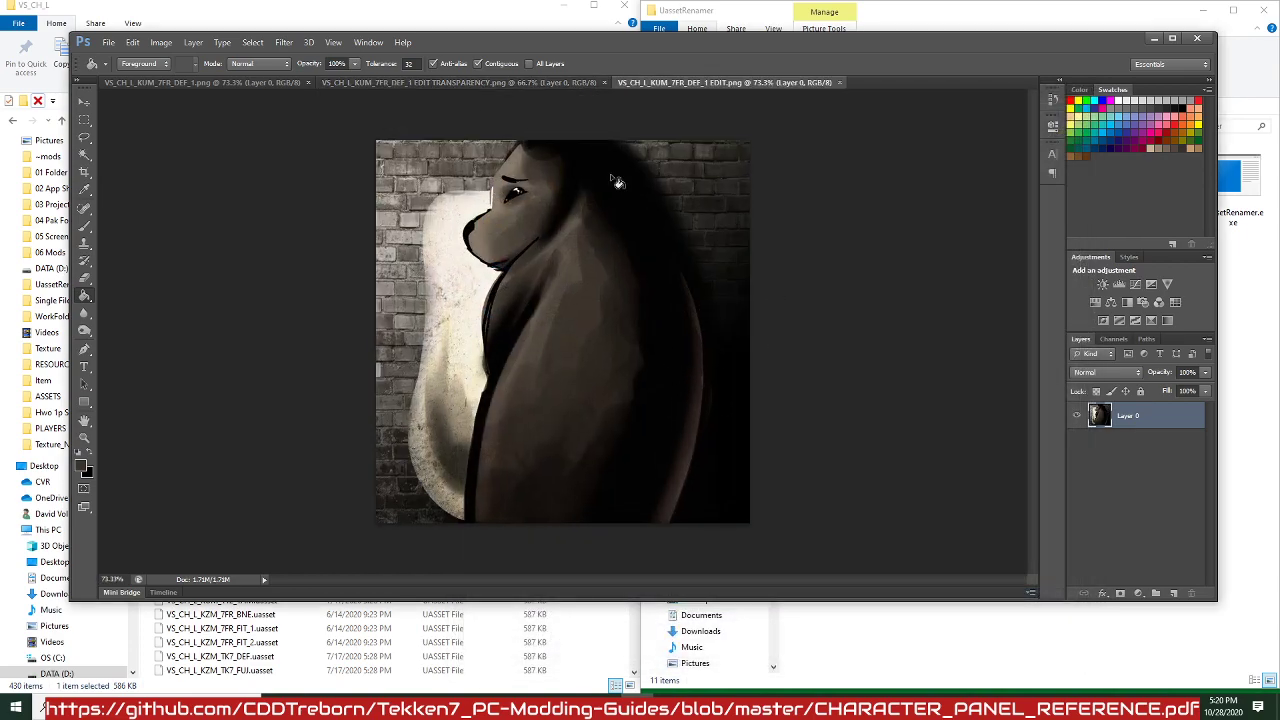
pyautogui.scroll(-2, 563, 362)
pyautogui.scroll(1, 639, 308)
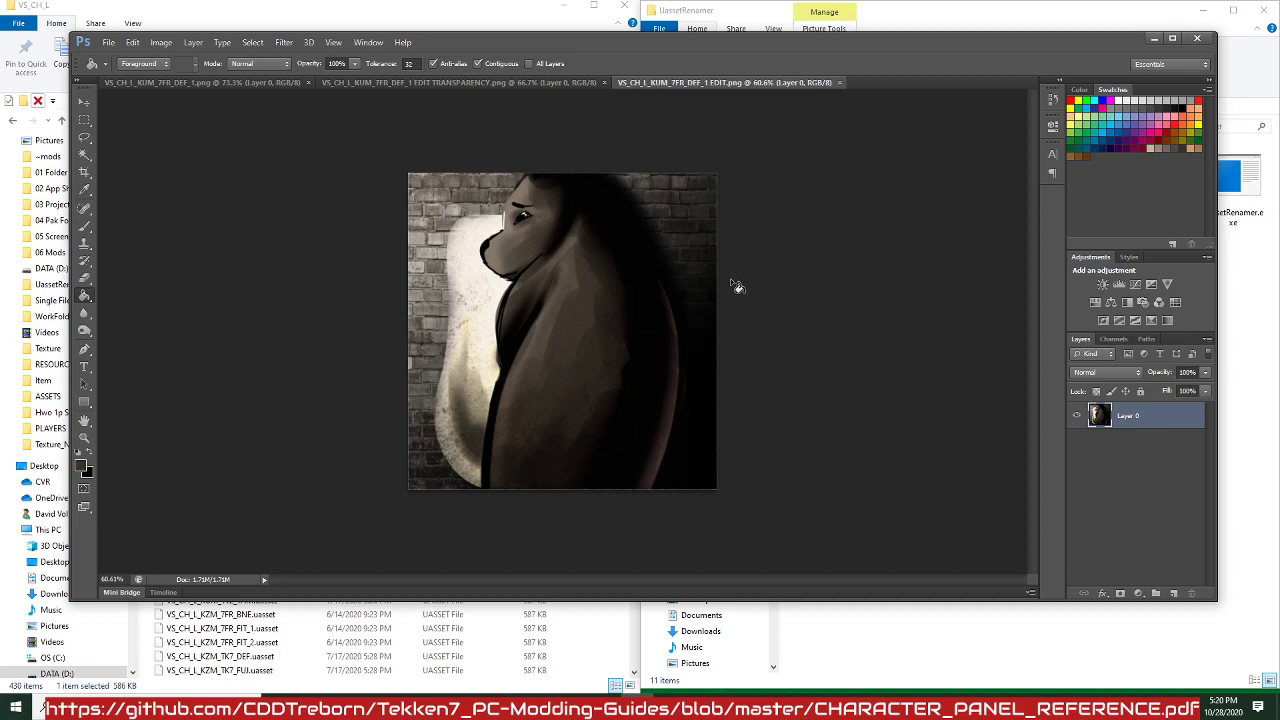
# Select the entire canvas of VS_CH_L_KUM_7FR_DEF_1 EDIT TRANSPARENCY.png with the Rectangular Marquee tool and copy it.
pyautogui.click(84, 119)
pyautogui.click(524, 82)
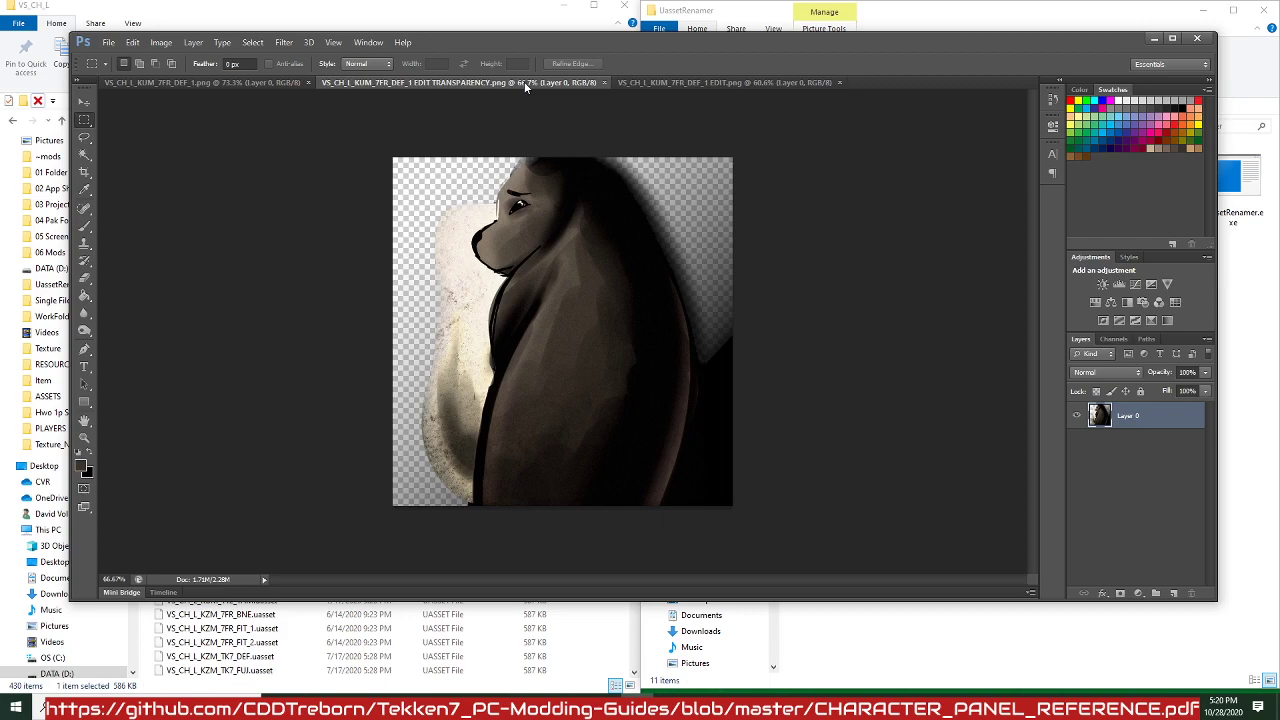
pyautogui.moveTo(356, 140); pyautogui.dragTo(1135, 590)
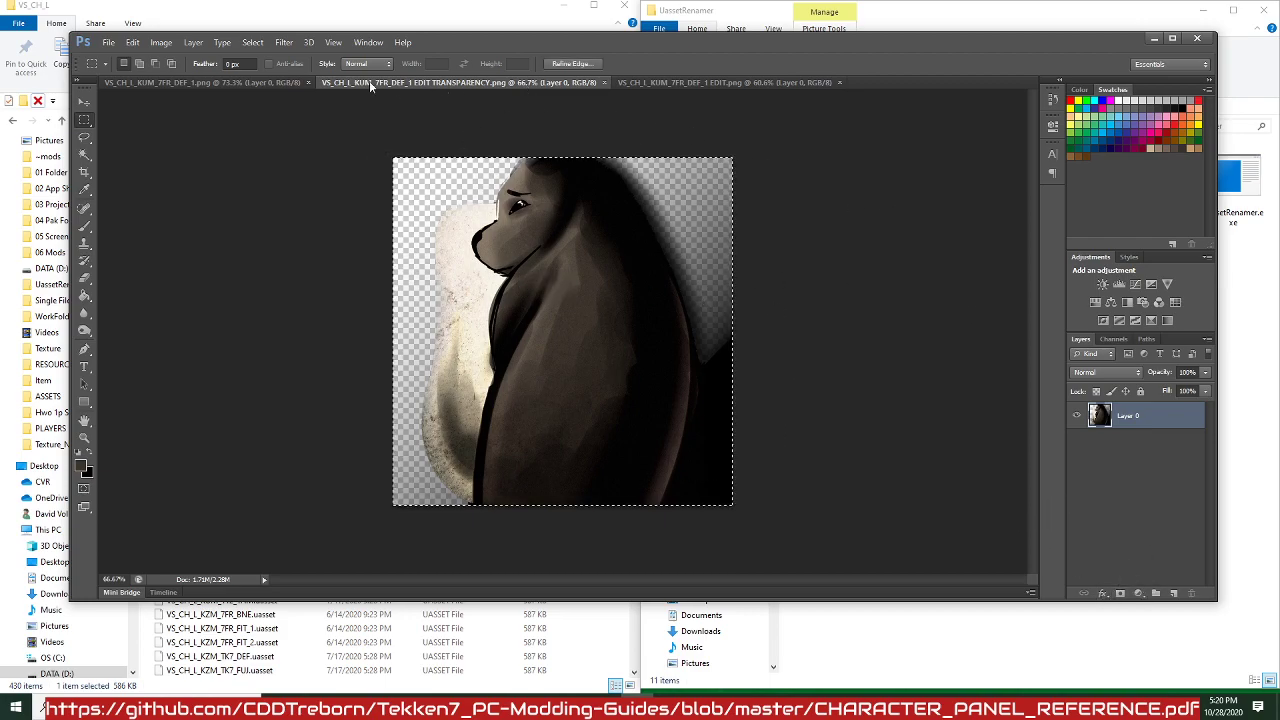
pyautogui.click(132, 42)
pyautogui.click(211, 133)
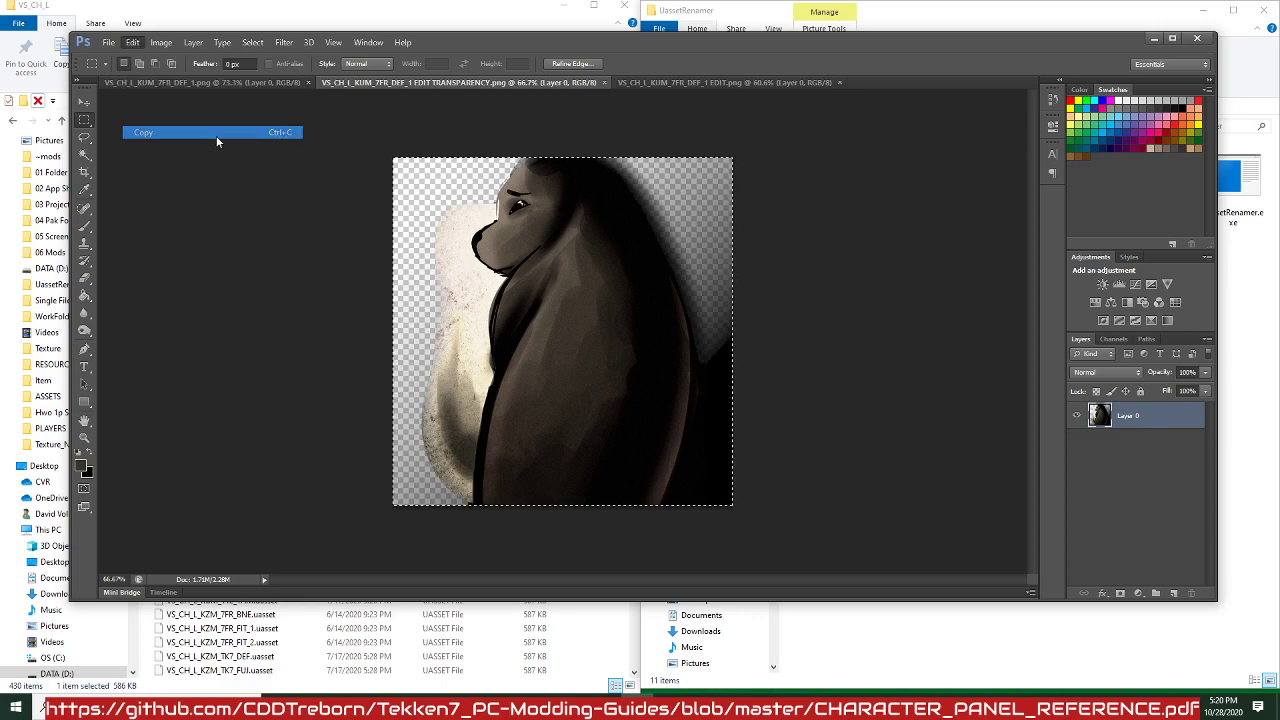
# Paste the copied art as a new layer over the bear in VS_CH_L_KUM_7FR_DEF_1.png, keeping it at its original size.
pyautogui.click(254, 87)
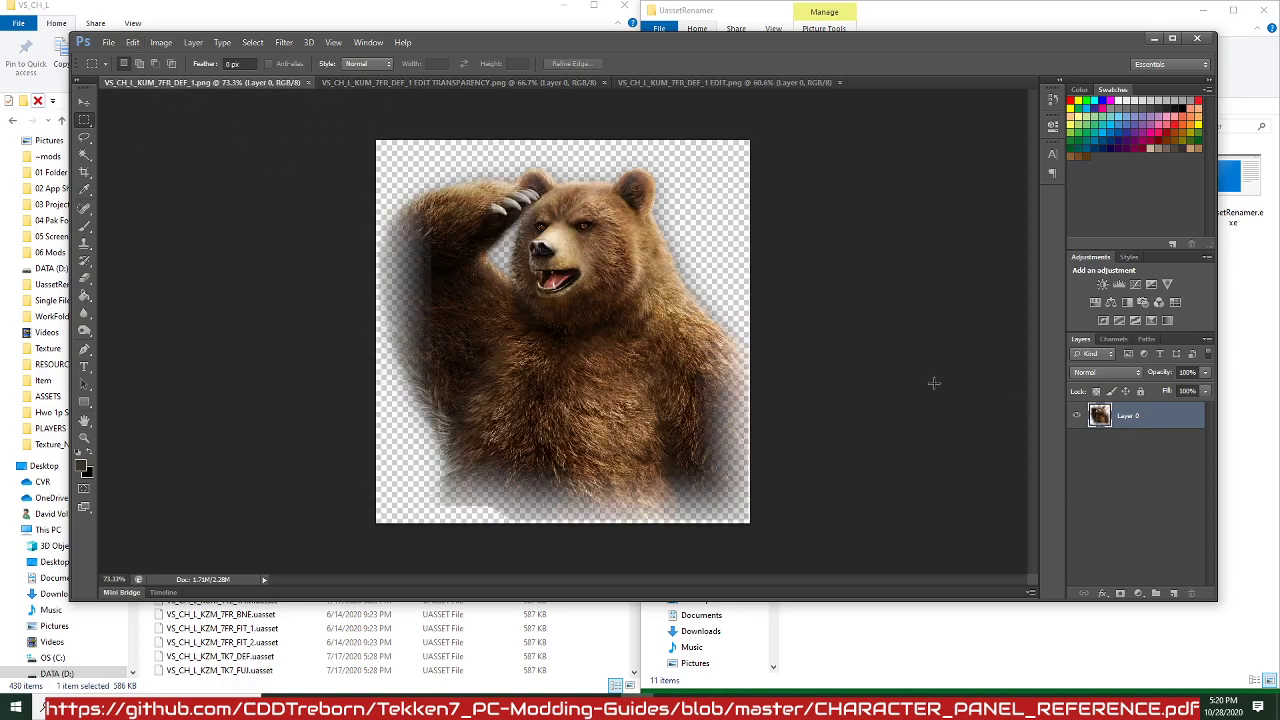
pyautogui.click(108, 42)
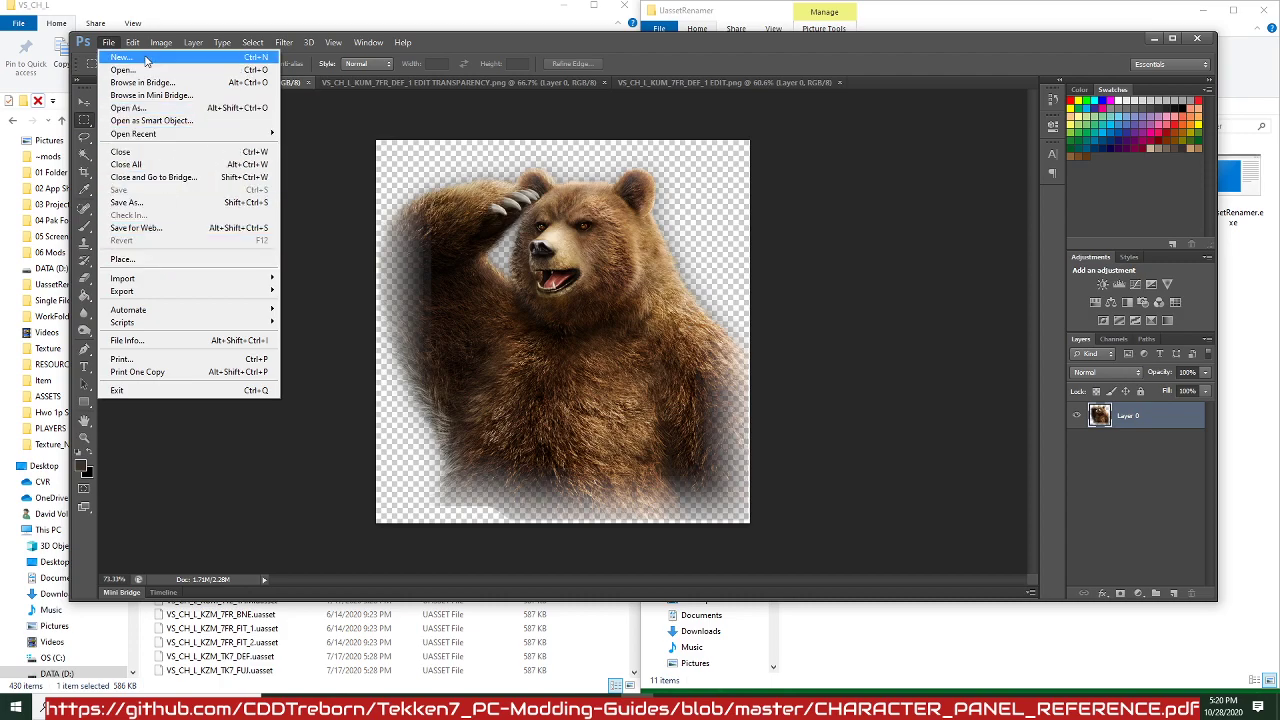
pyautogui.moveTo(133, 44)
pyautogui.click(145, 158)
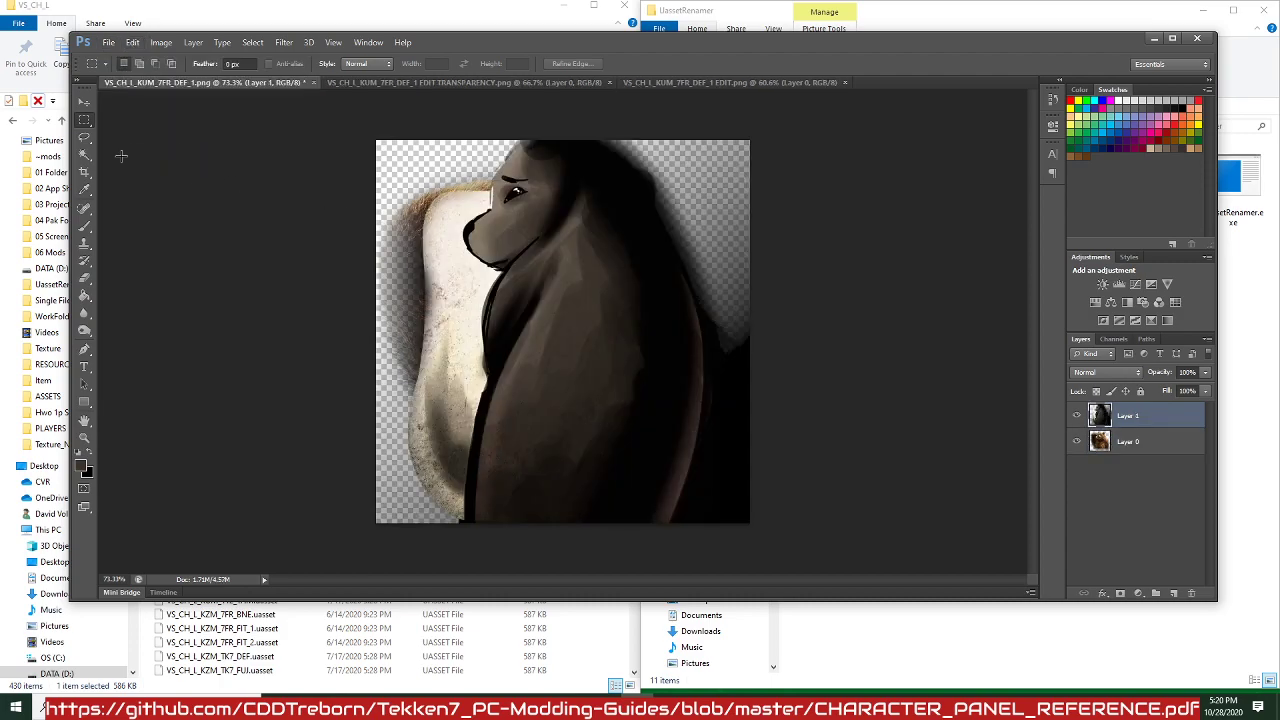
pyautogui.hotkey('ctrl', 't')
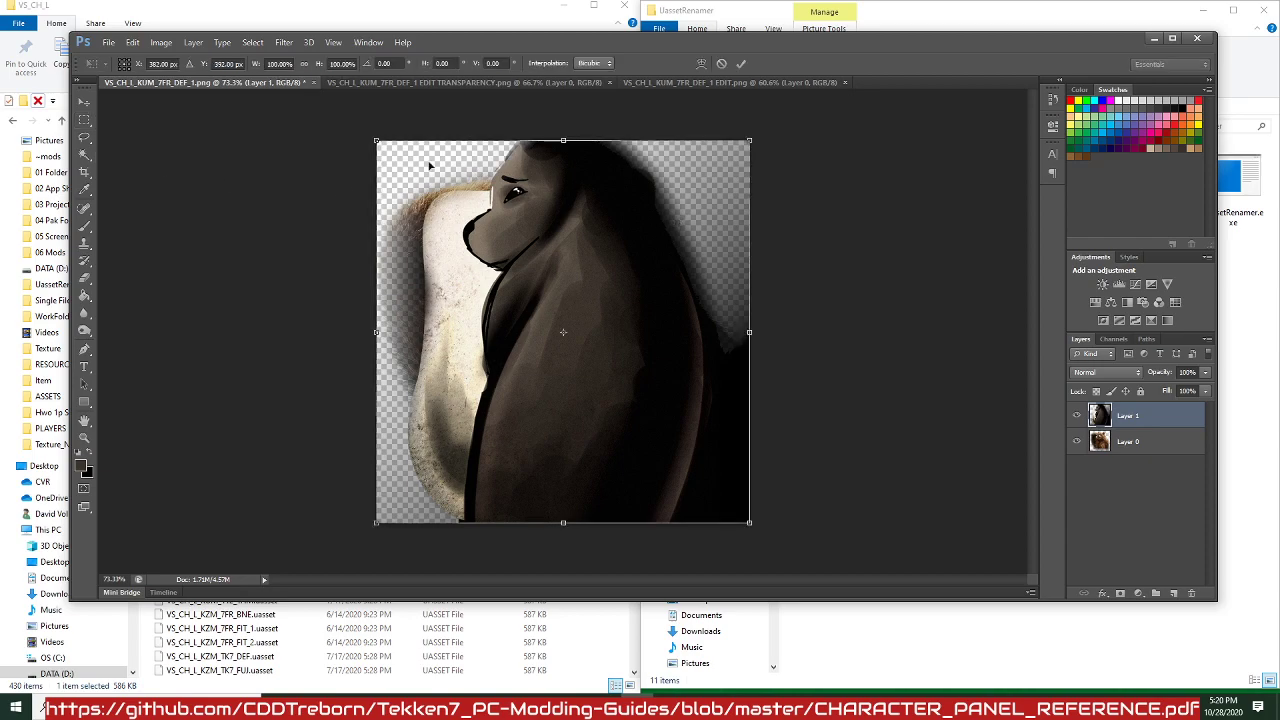
pyautogui.press('Return')
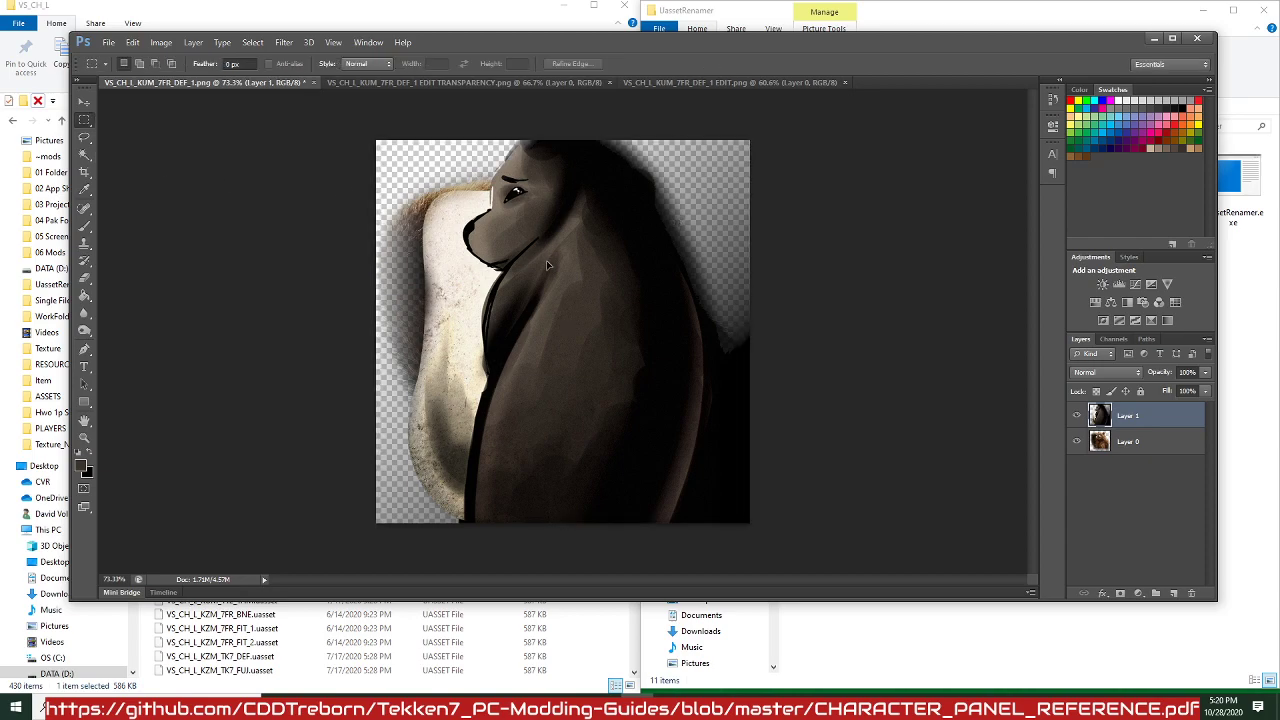
# Hide Layer 0 with the original bear so that only the pasted art layer shows.
pyautogui.click(1077, 442)
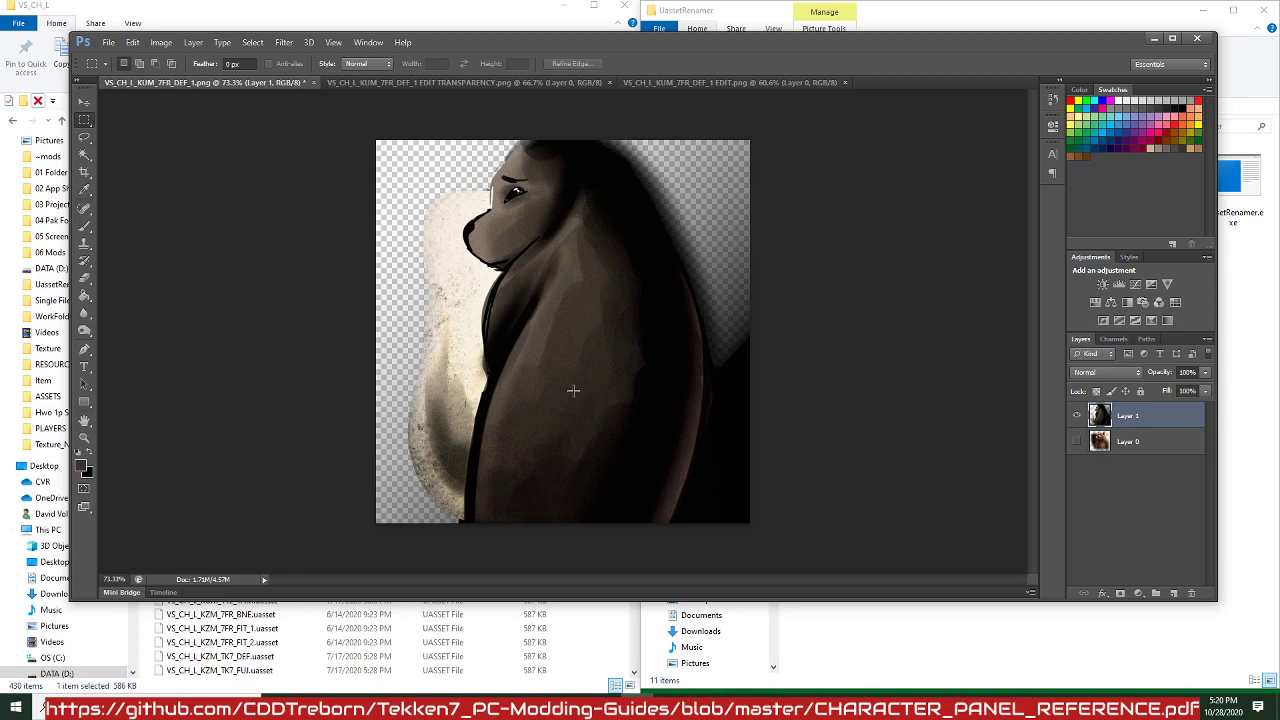
pyautogui.scroll(1, 637, 363)
pyautogui.scroll(-2, 638, 362)
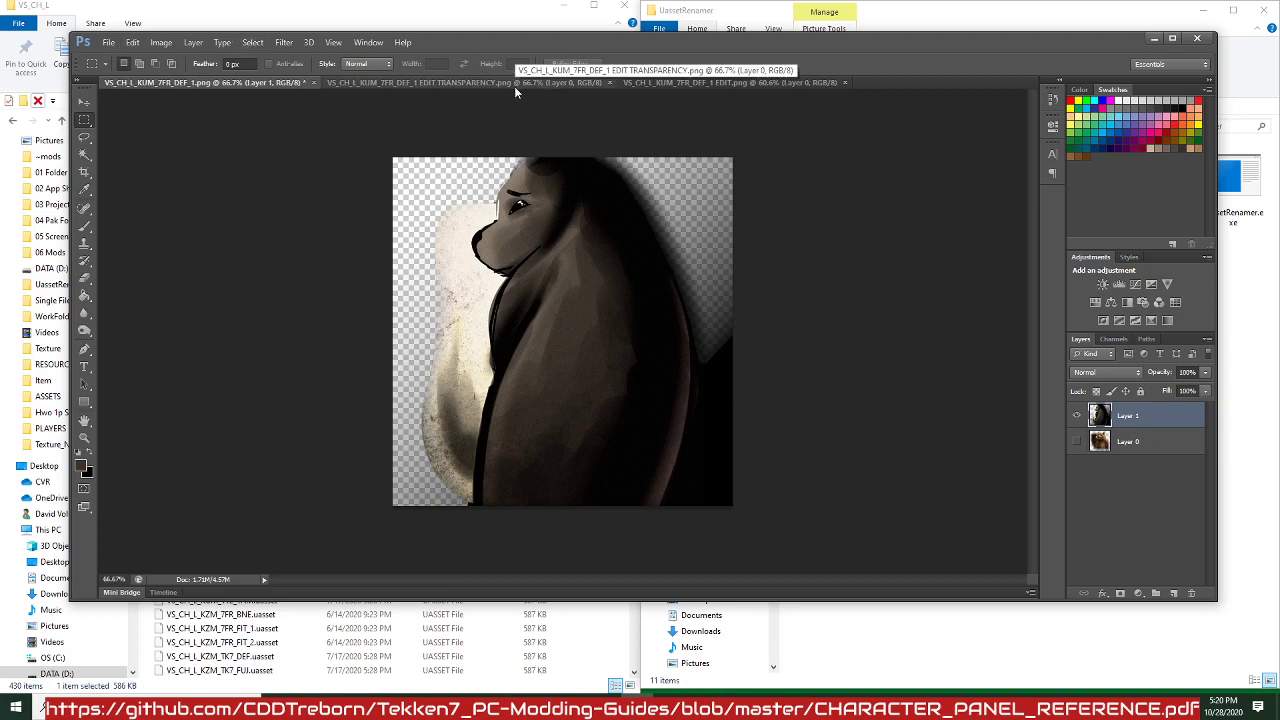
pyautogui.click(108, 42)
pyautogui.click(203, 205)
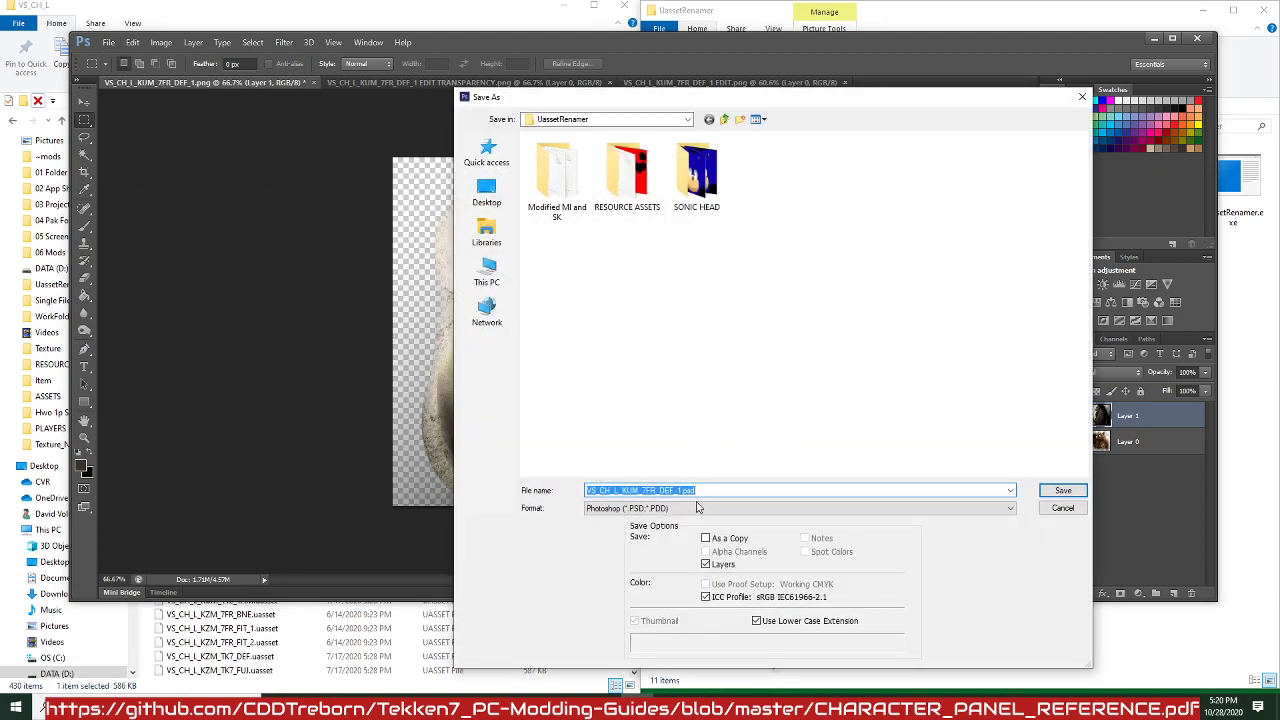
pyautogui.click(698, 507)
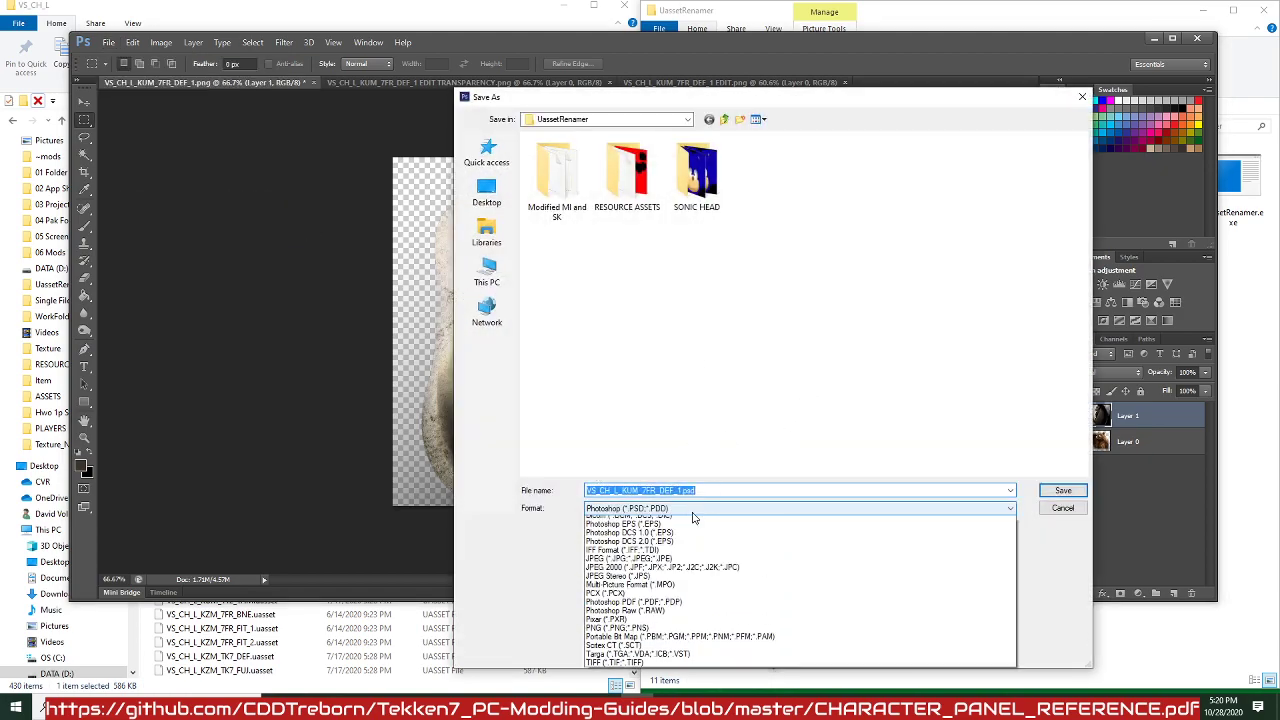
pyautogui.click(693, 555)
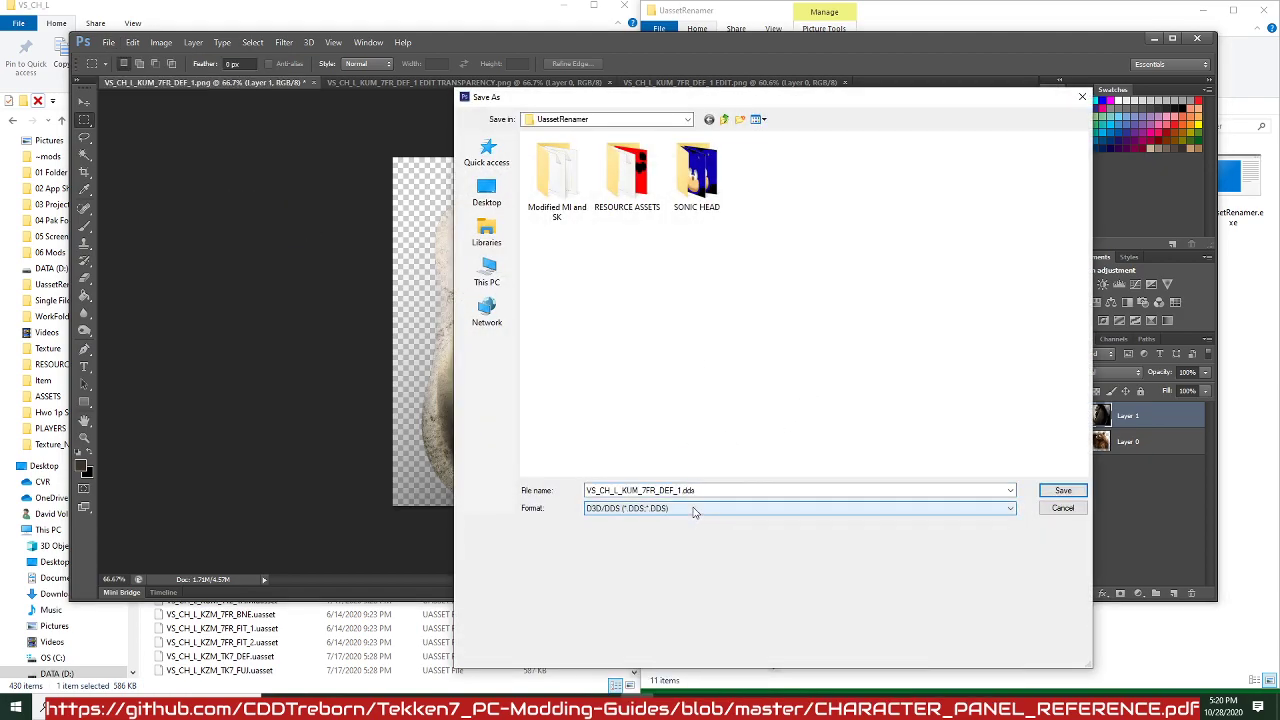
pyautogui.click(699, 510)
pyautogui.click(720, 677)
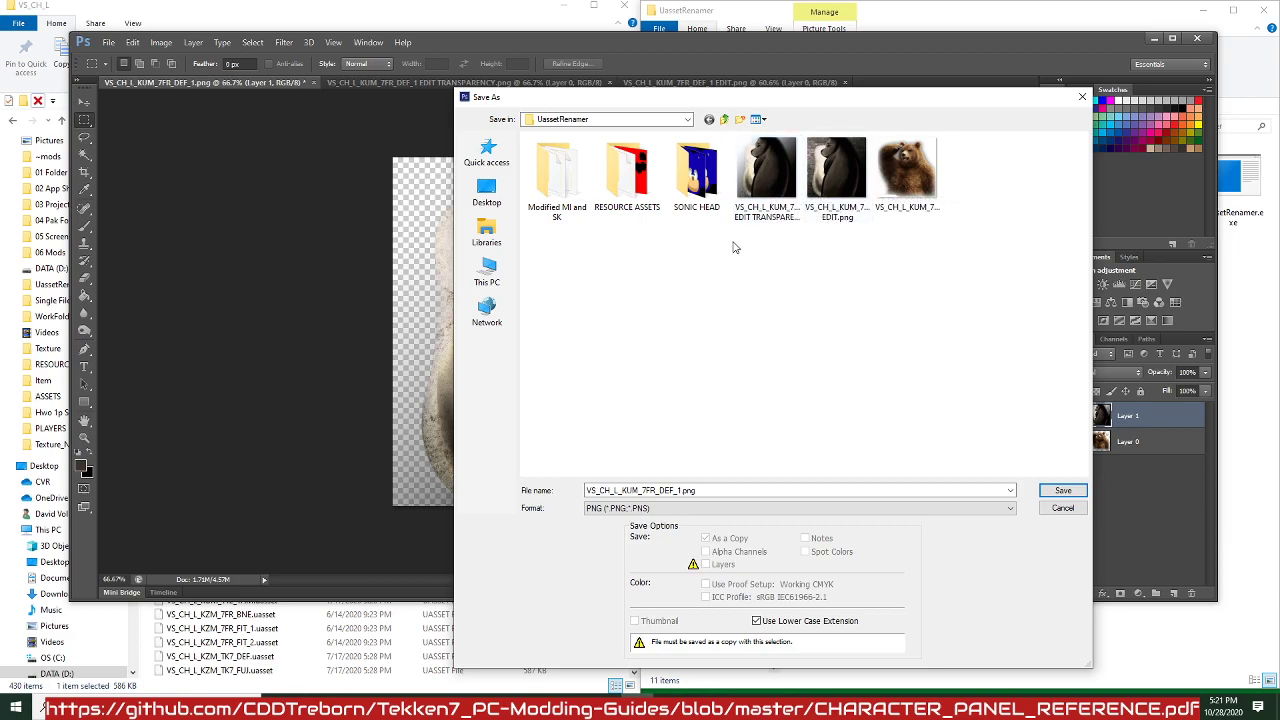
pyautogui.press('Tab')
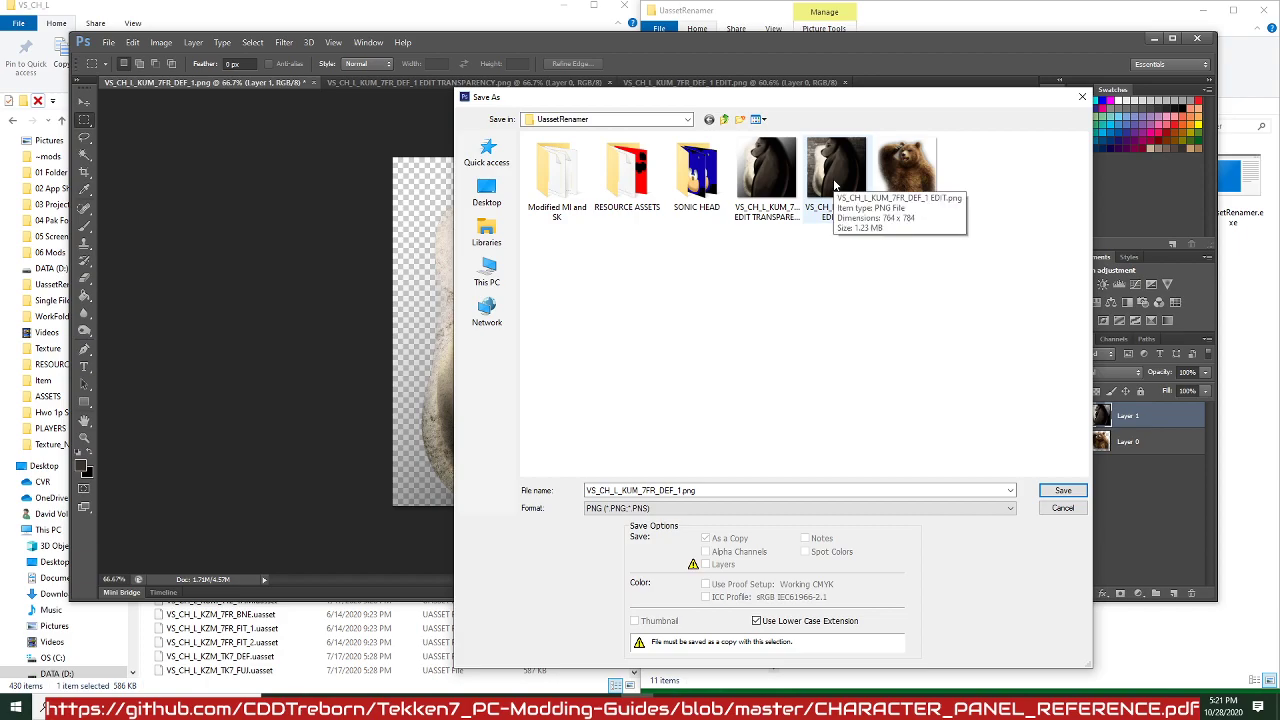
pyautogui.click(1063, 509)
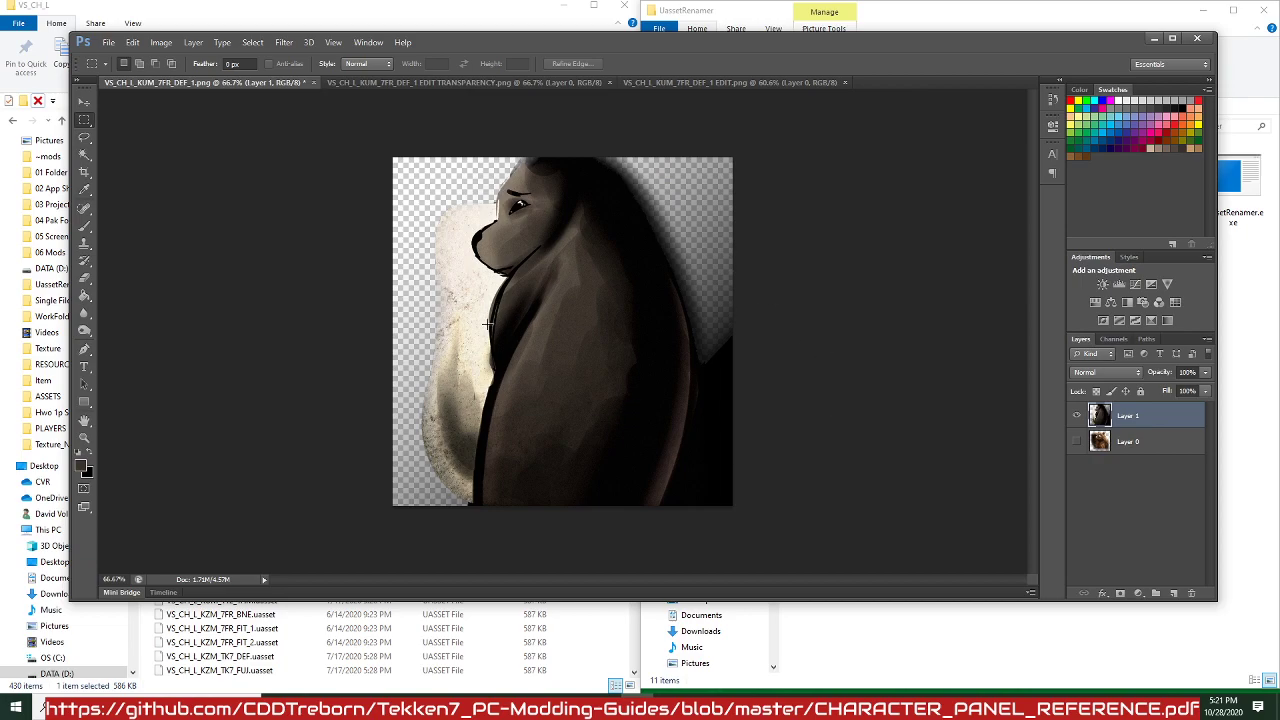
# Switch to Tekken 7 Texture Editor and open VS_CH_L_KUM_7FR_DEF_1.uasset from the UassetRenamer folder.
pyautogui.click(1152, 39)
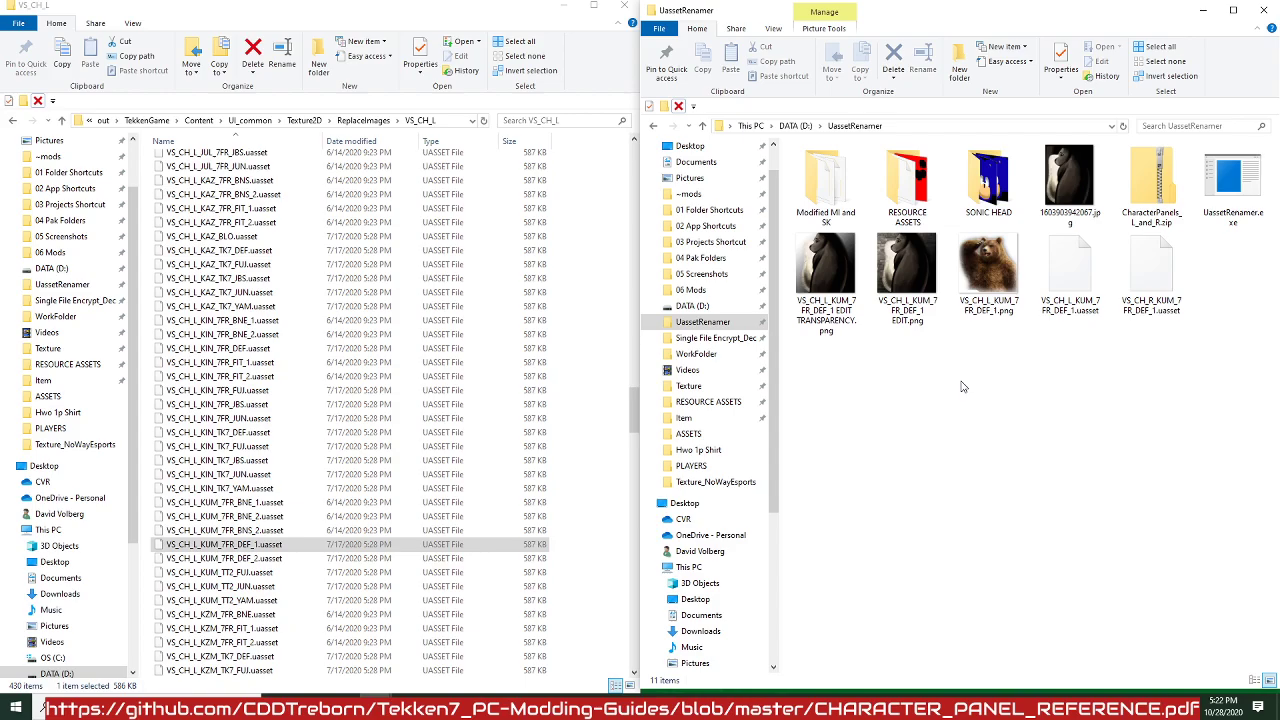
pyautogui.moveTo(604, 706)
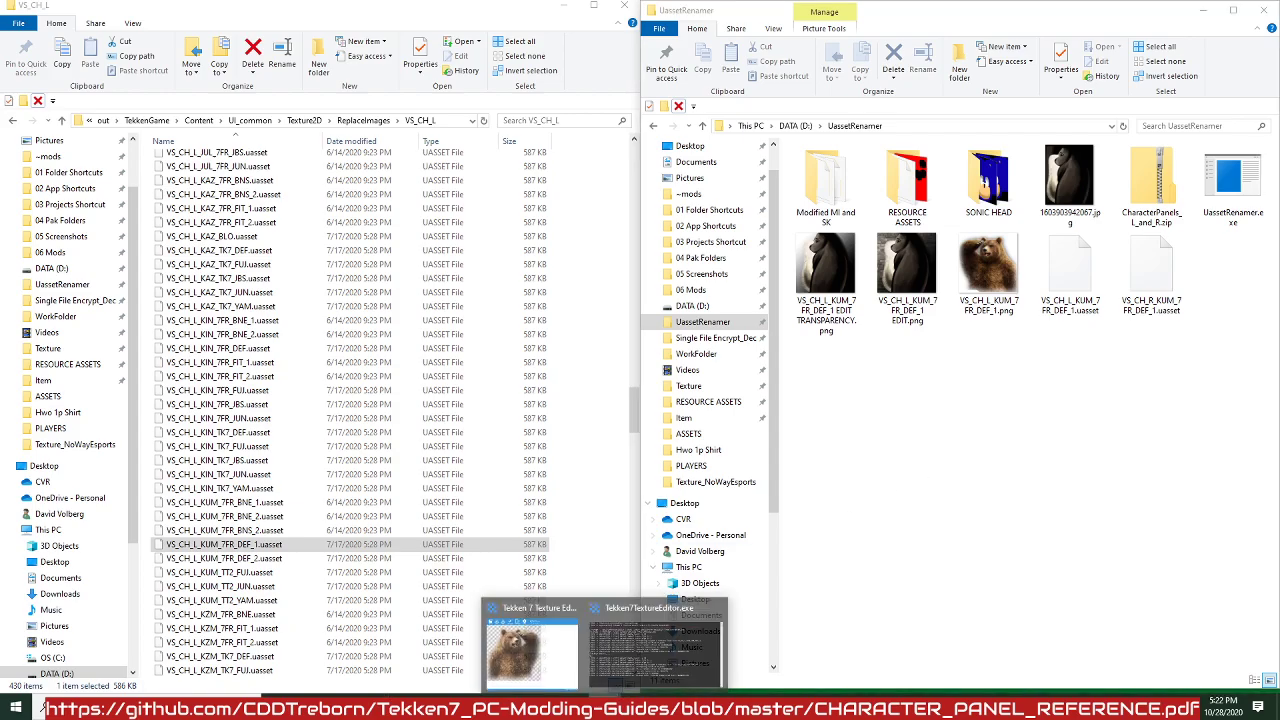
pyautogui.click(534, 663)
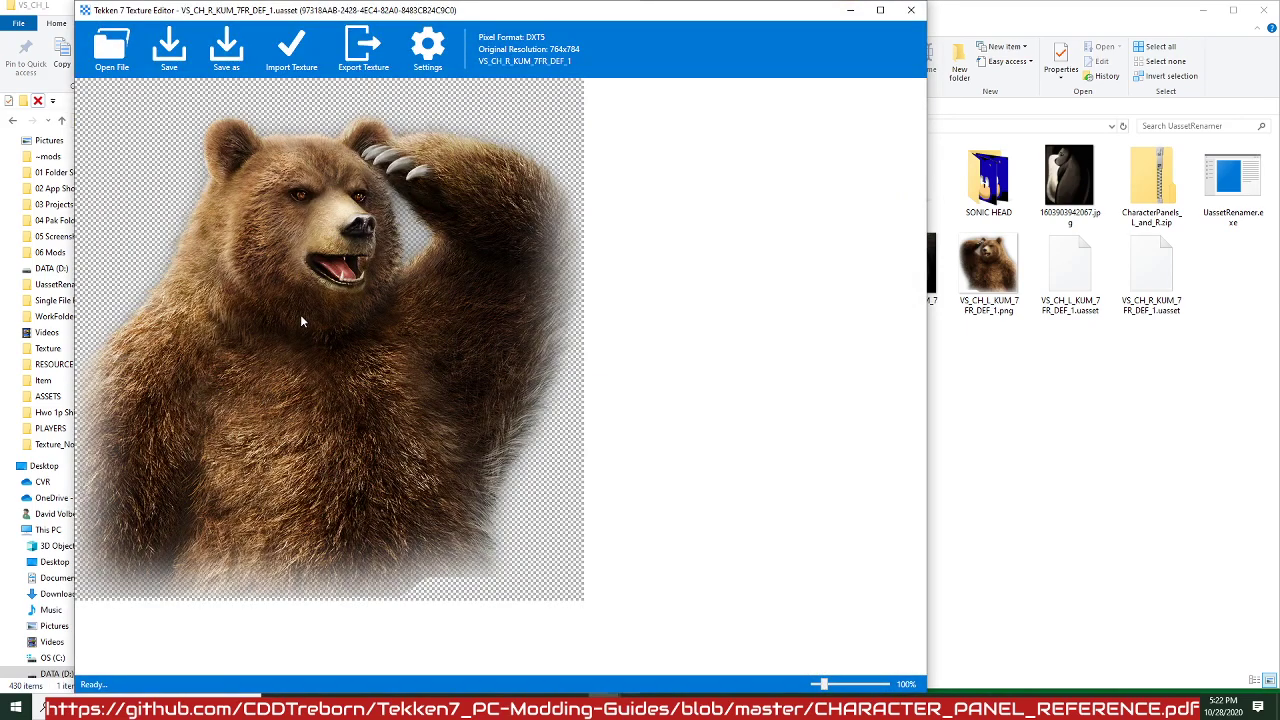
pyautogui.click(289, 47)
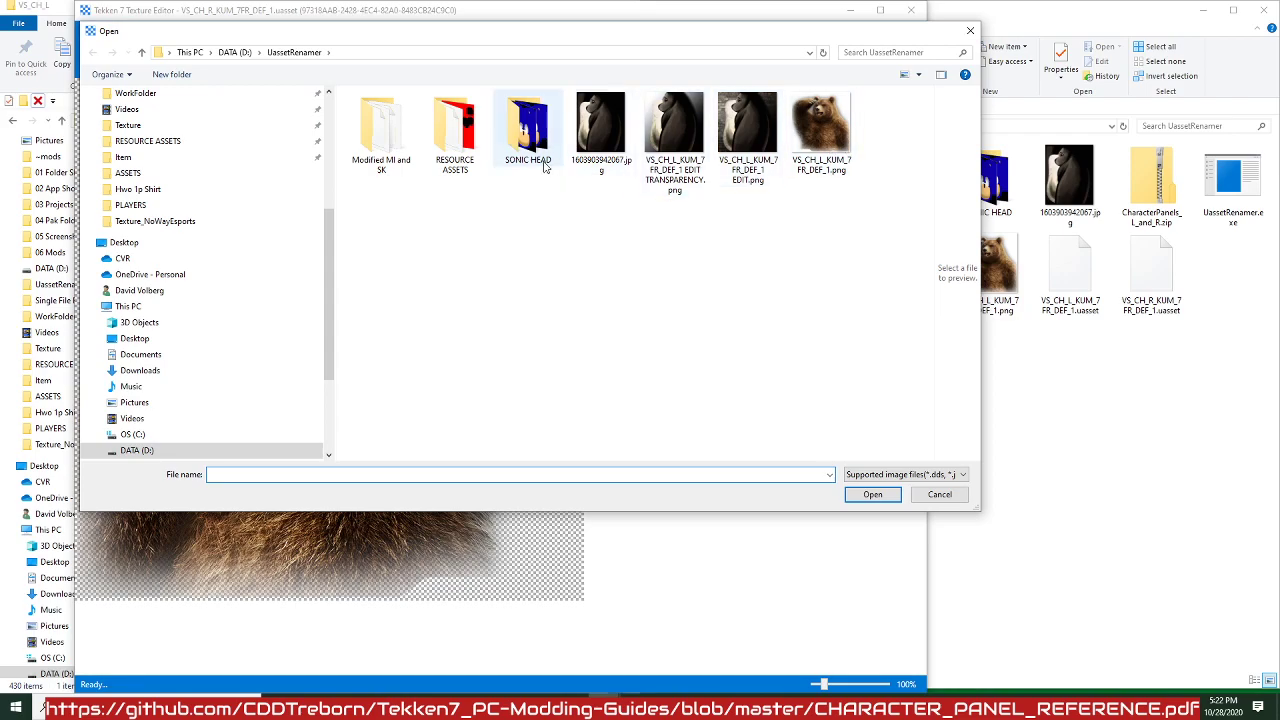
pyautogui.click(939, 494)
pyautogui.click(112, 47)
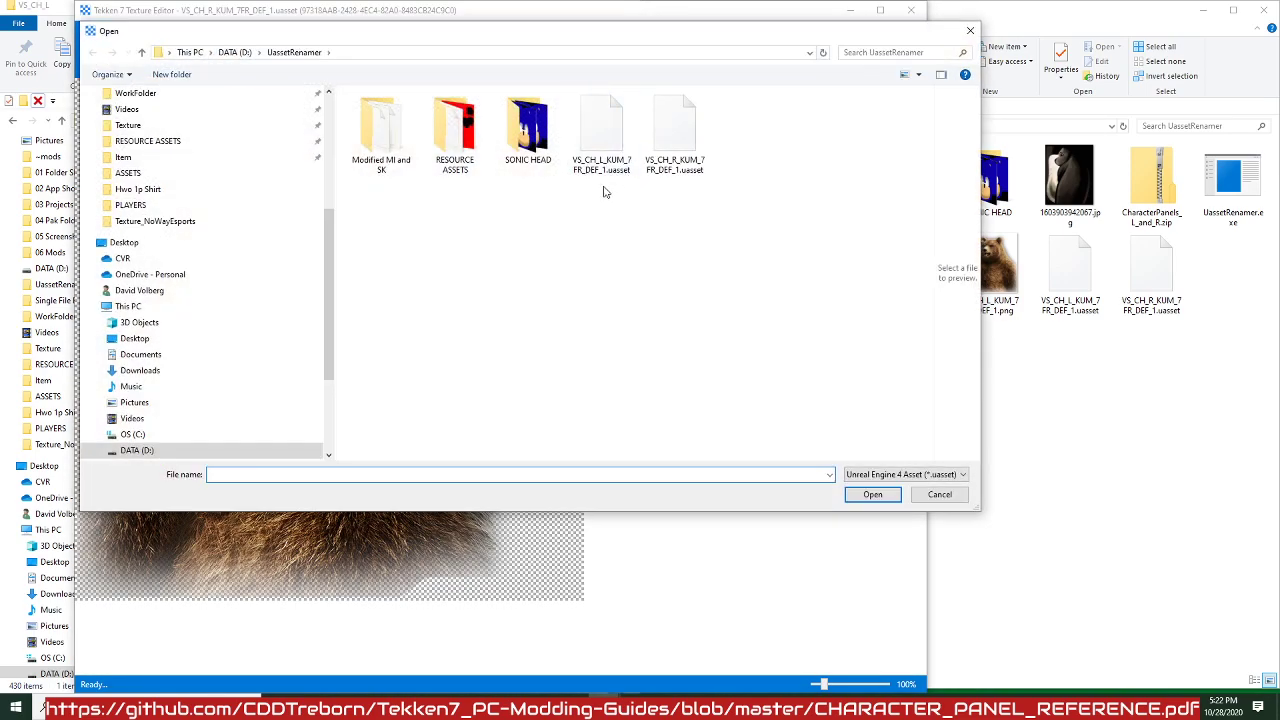
pyautogui.doubleClick(602, 172)
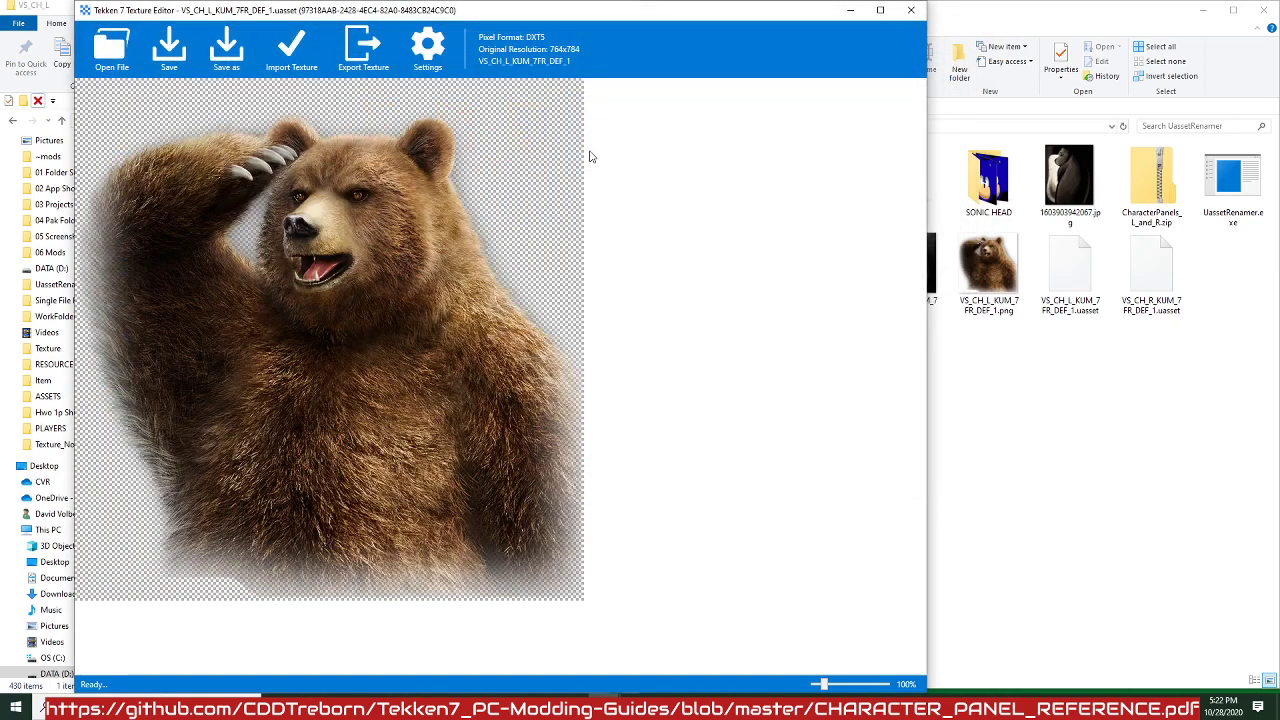
# Import VS_CH_L_KUM_7FR_DEF_1 EDIT TRANSPARENCY.png as the new texture, accepting the image format conversion.
pyautogui.click(310, 58)
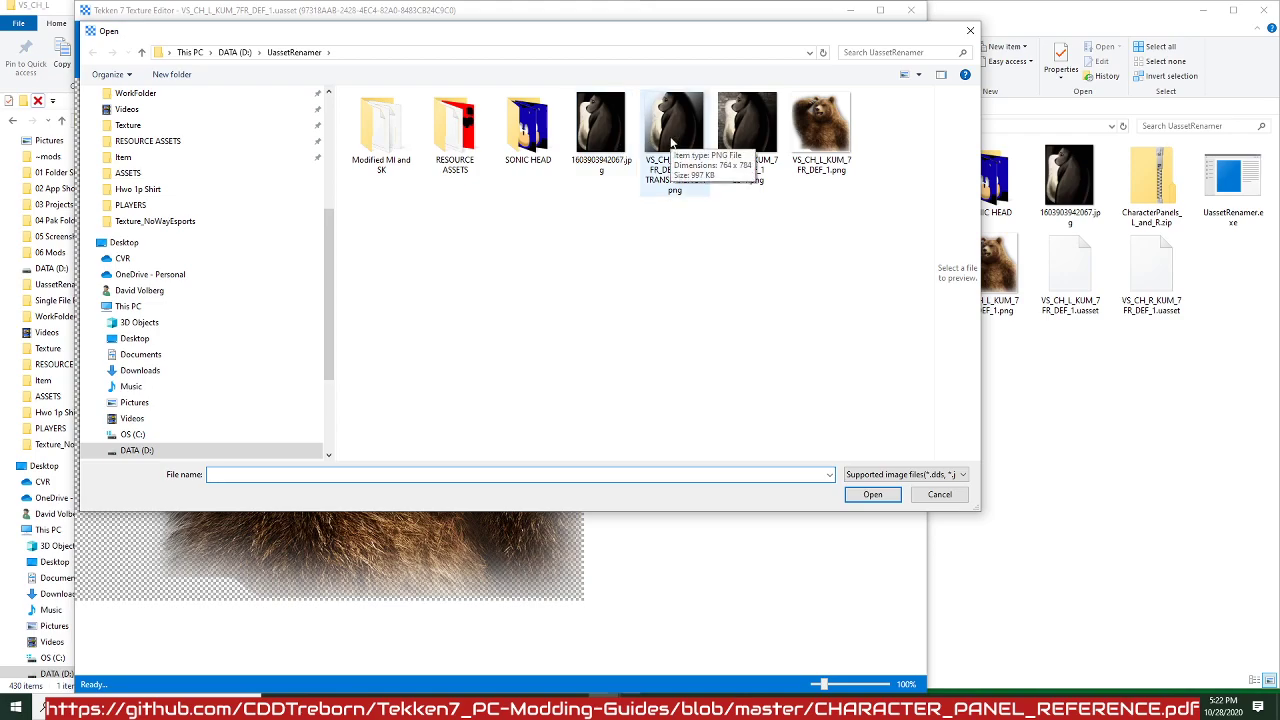
pyautogui.doubleClick(679, 146)
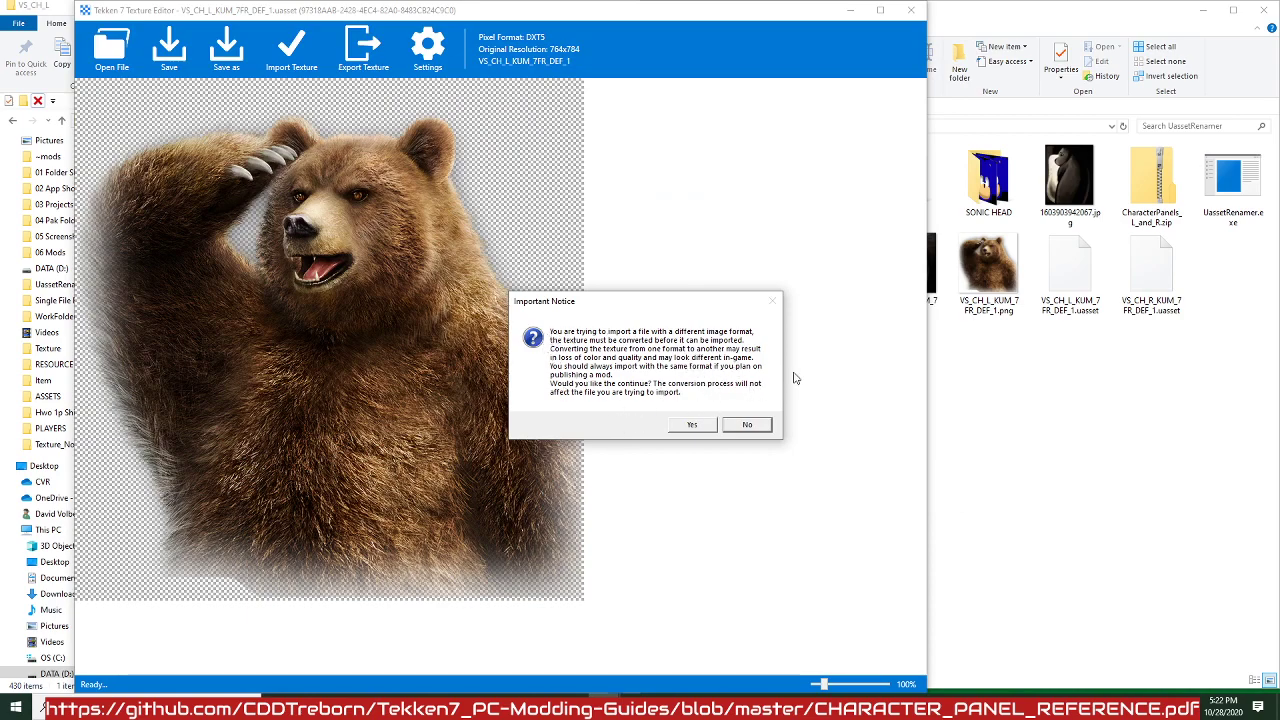
pyautogui.click(693, 425)
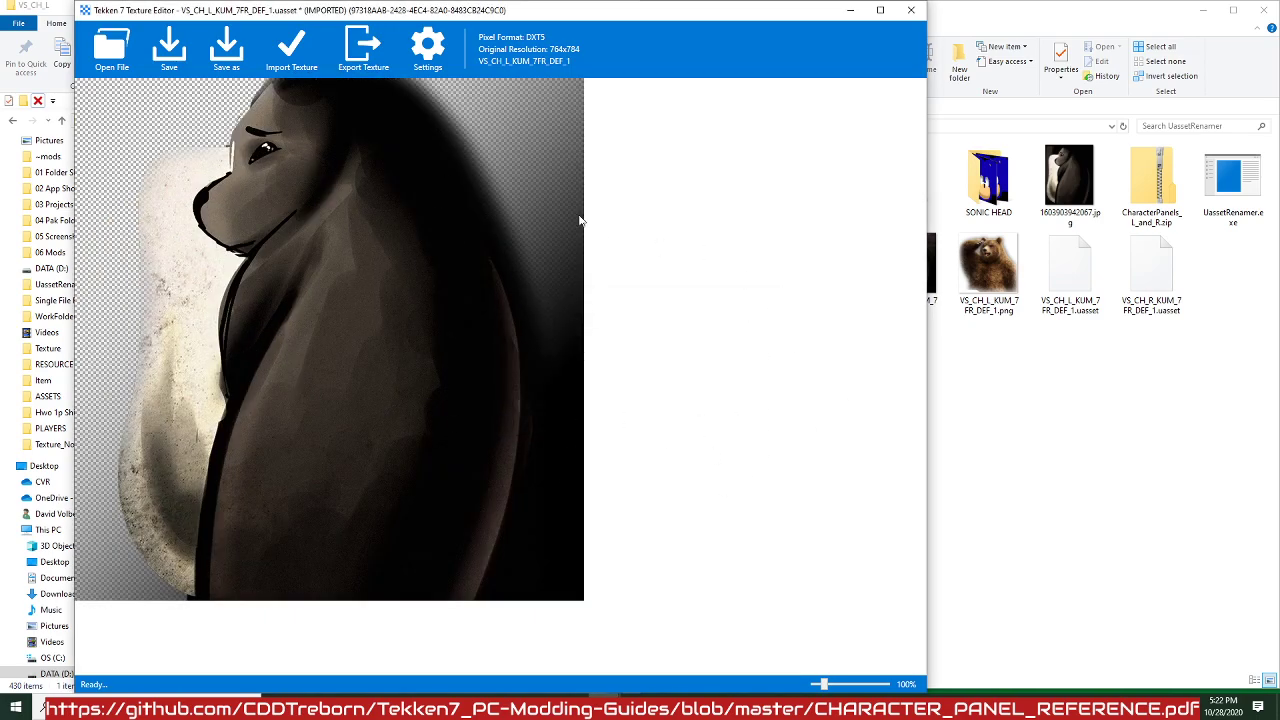
# Save the modified texture as VS_CH_L_KUM_7FR_DEF_1.uasset in D:\UassetRenamer, replacing the existing file.
pyautogui.click(226, 48)
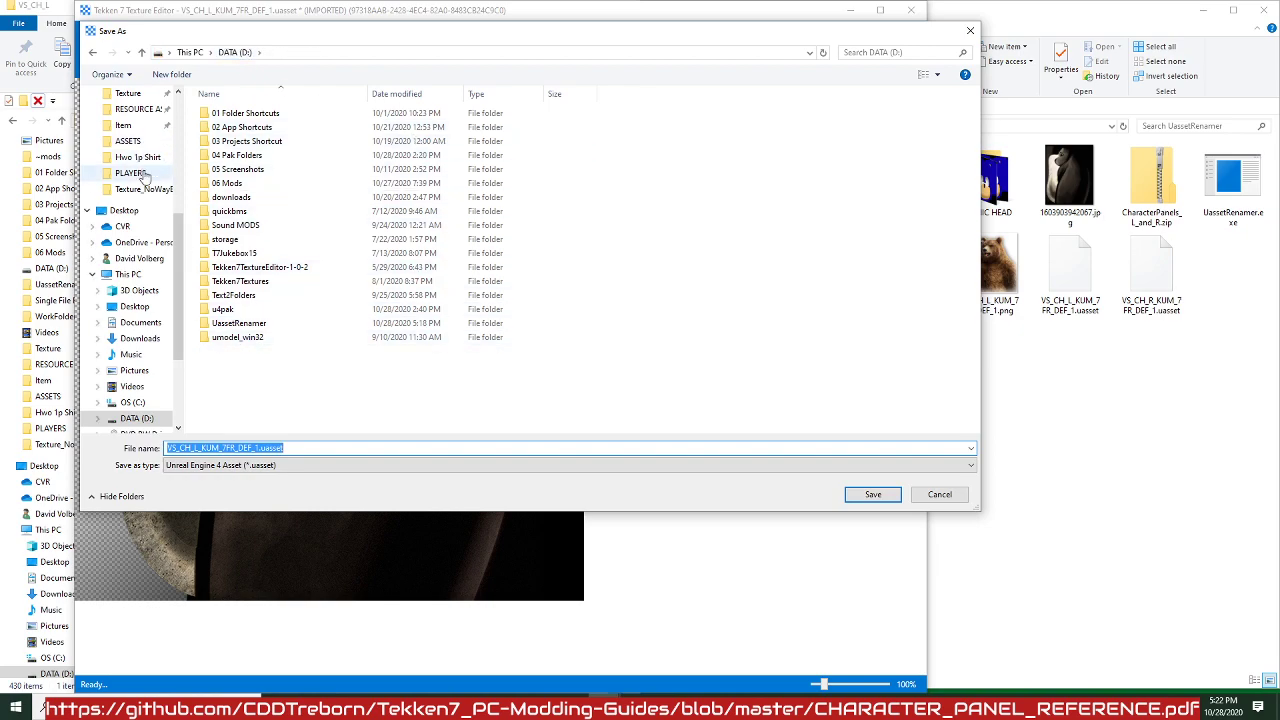
pyautogui.click(147, 116)
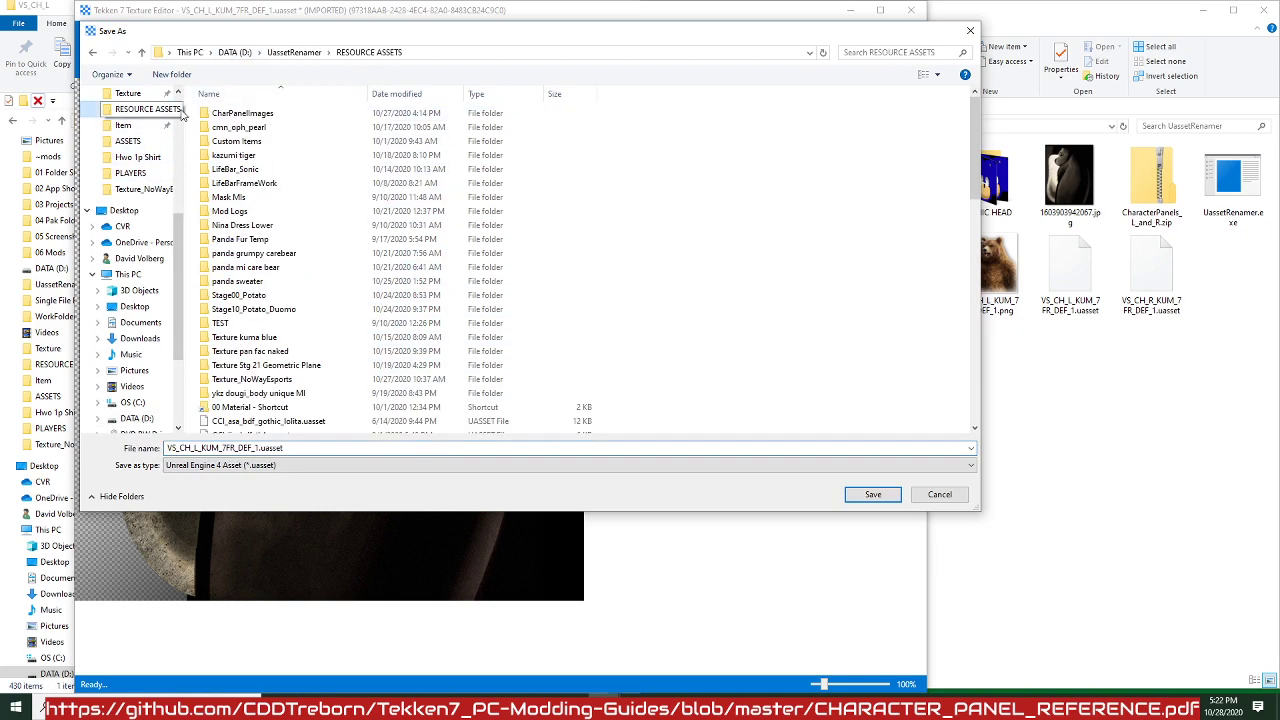
pyautogui.click(292, 52)
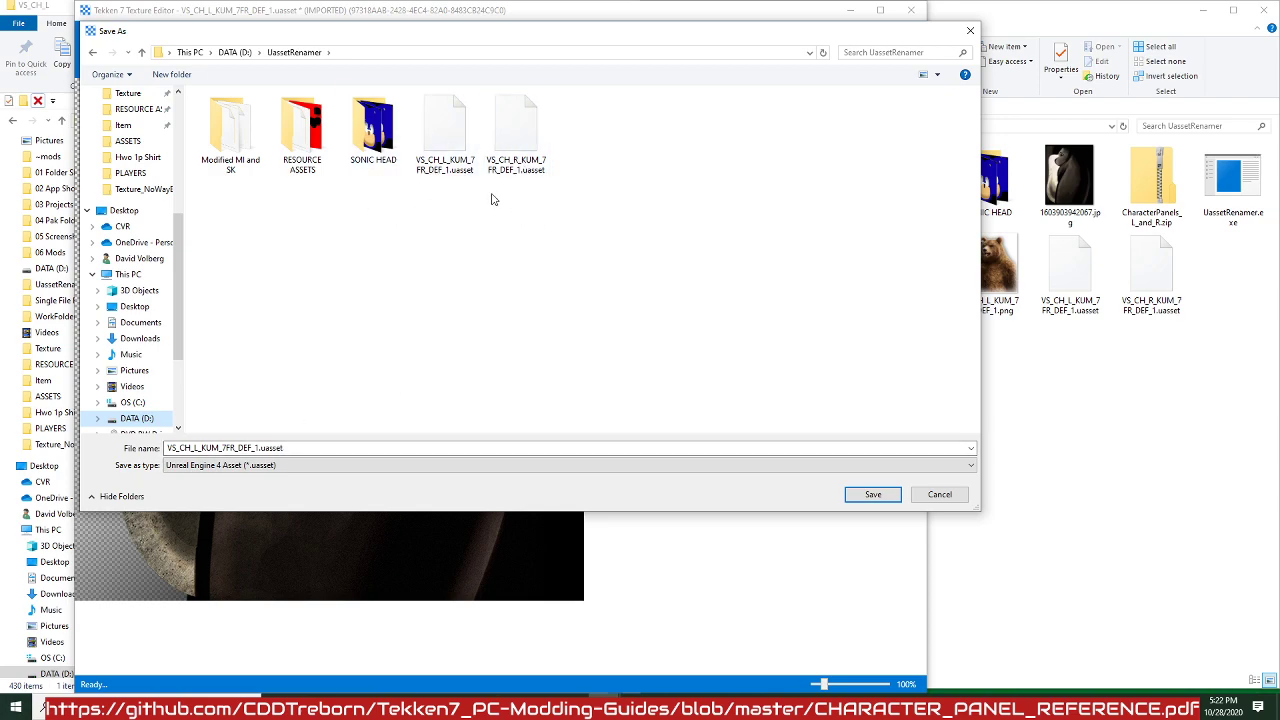
pyautogui.click(884, 499)
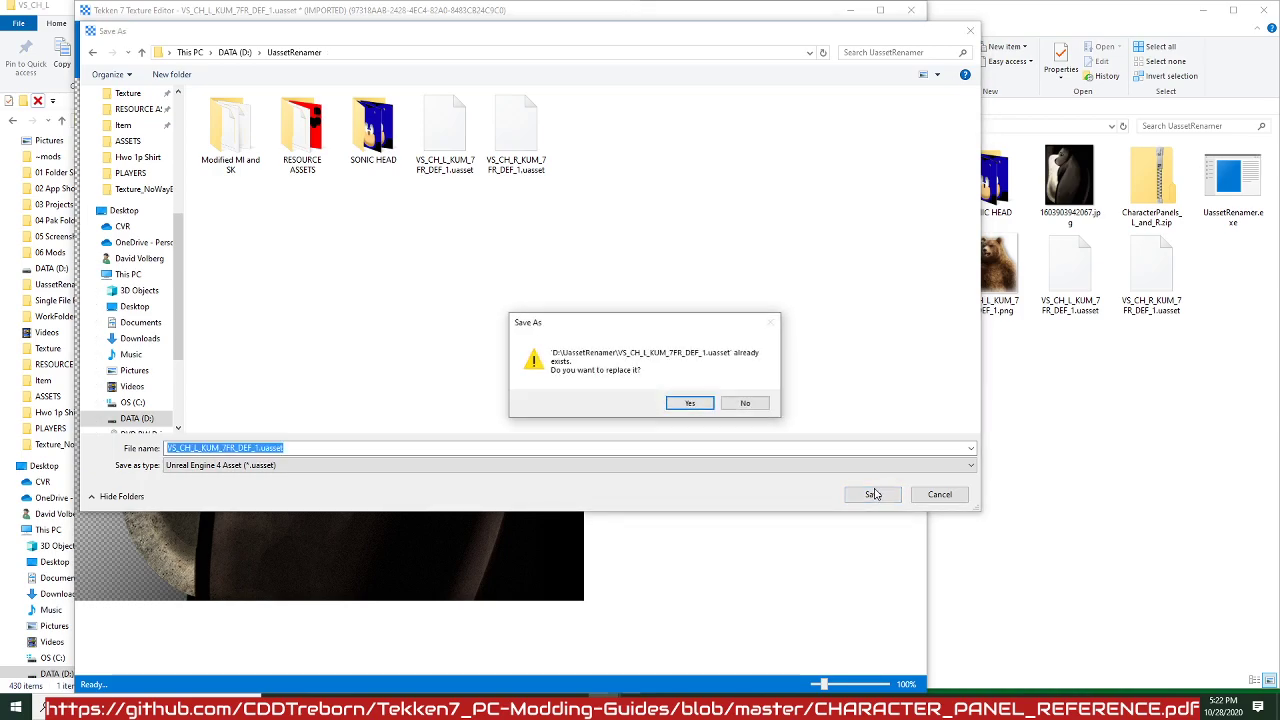
pyautogui.click(700, 407)
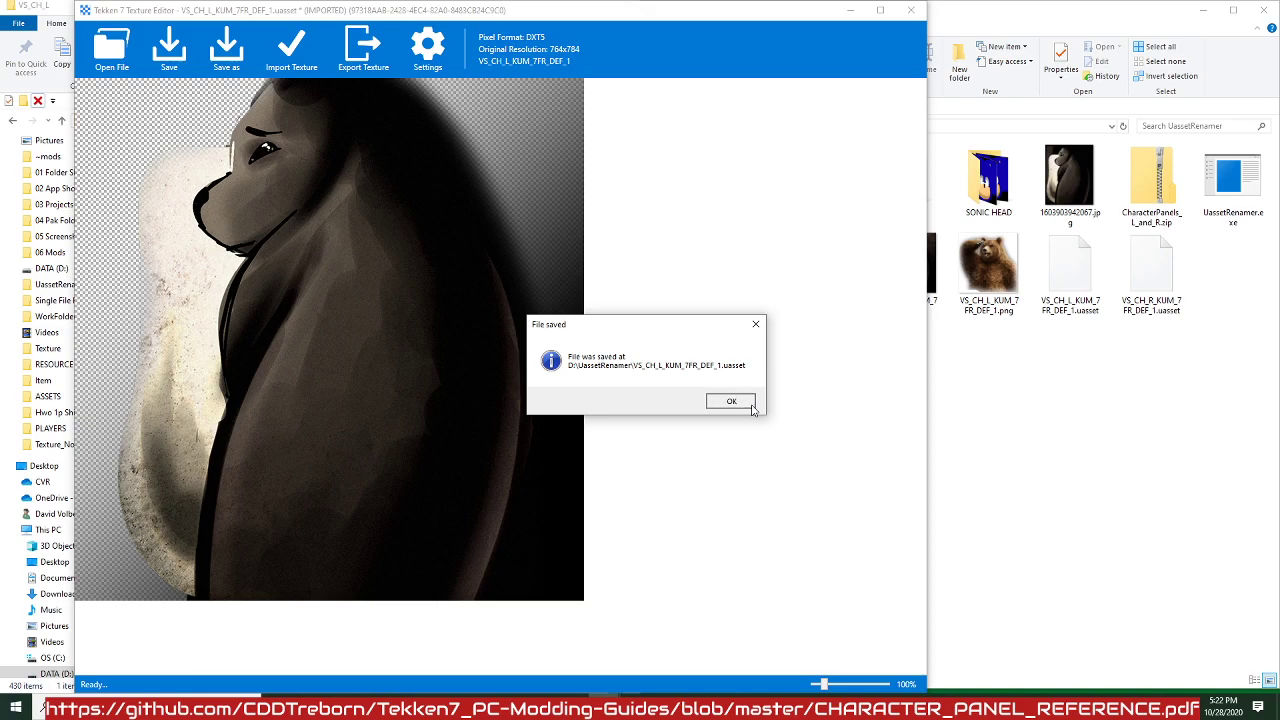
pyautogui.click(752, 408)
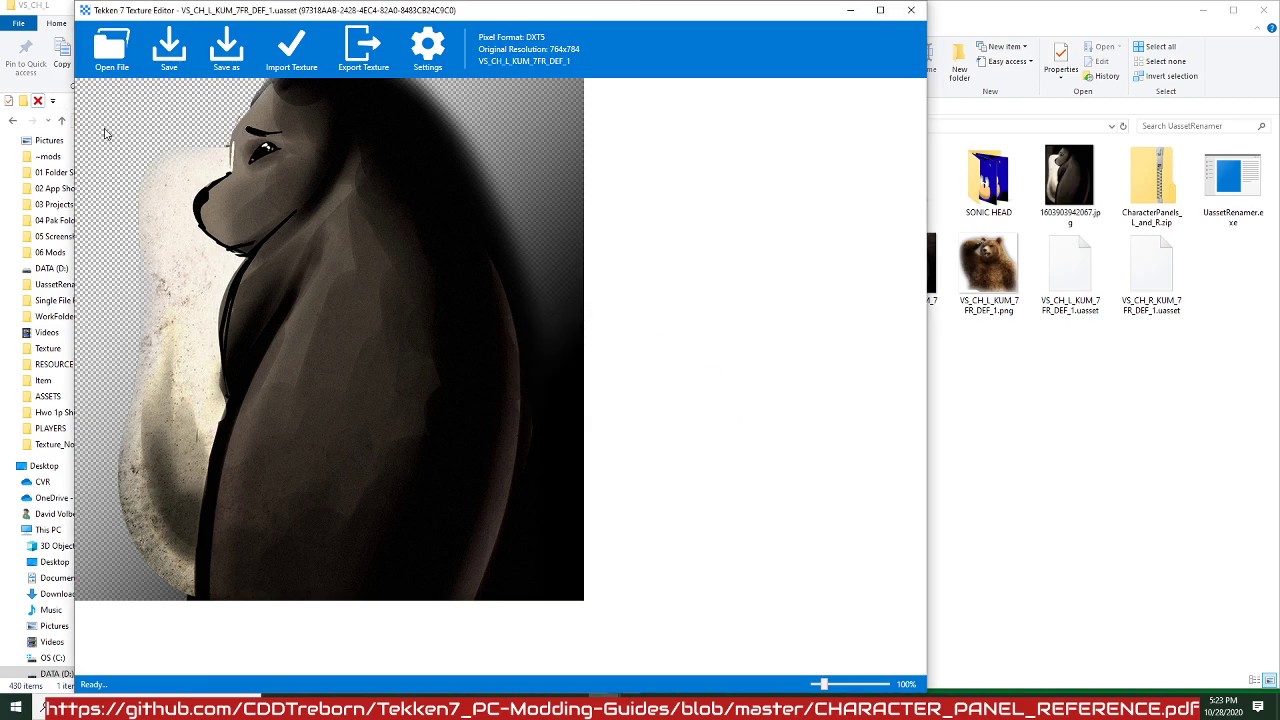
# Switch to Photoshop and flip the brick wall art in VS_CH_L_KUM_7FR_DEF_1 EDIT.png horizontally.
pyautogui.click(111, 47)
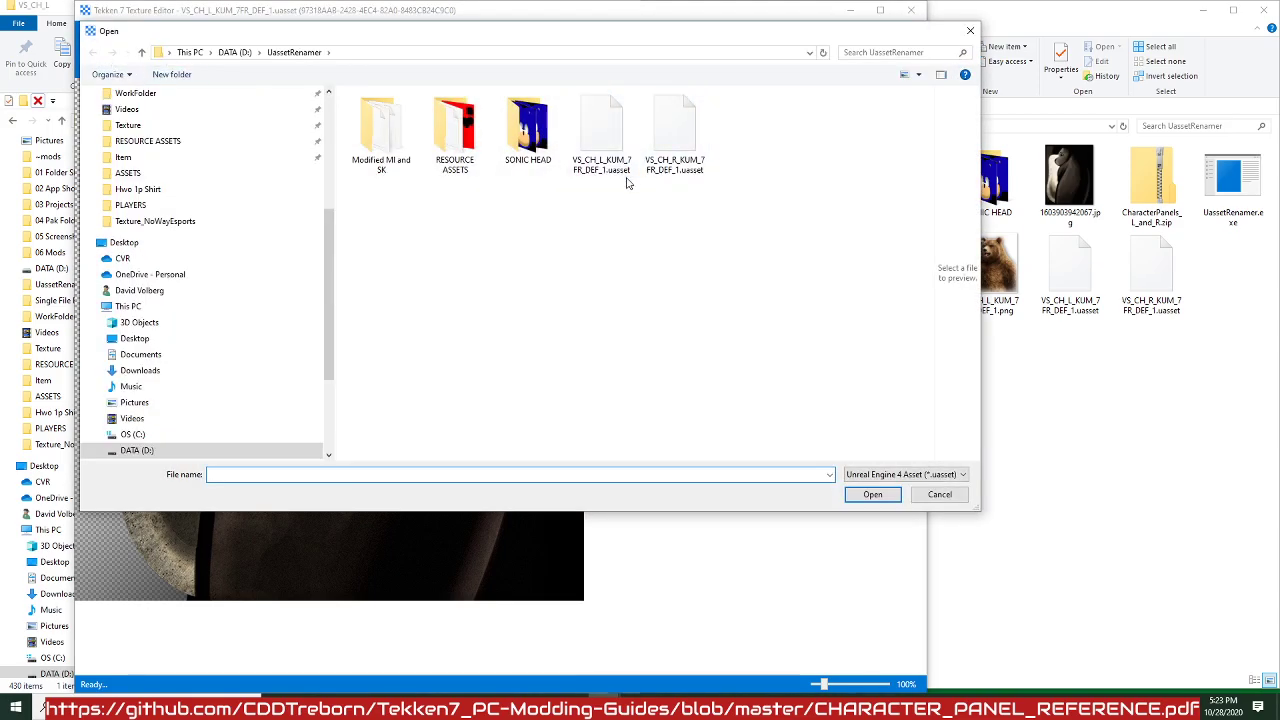
pyautogui.click(940, 494)
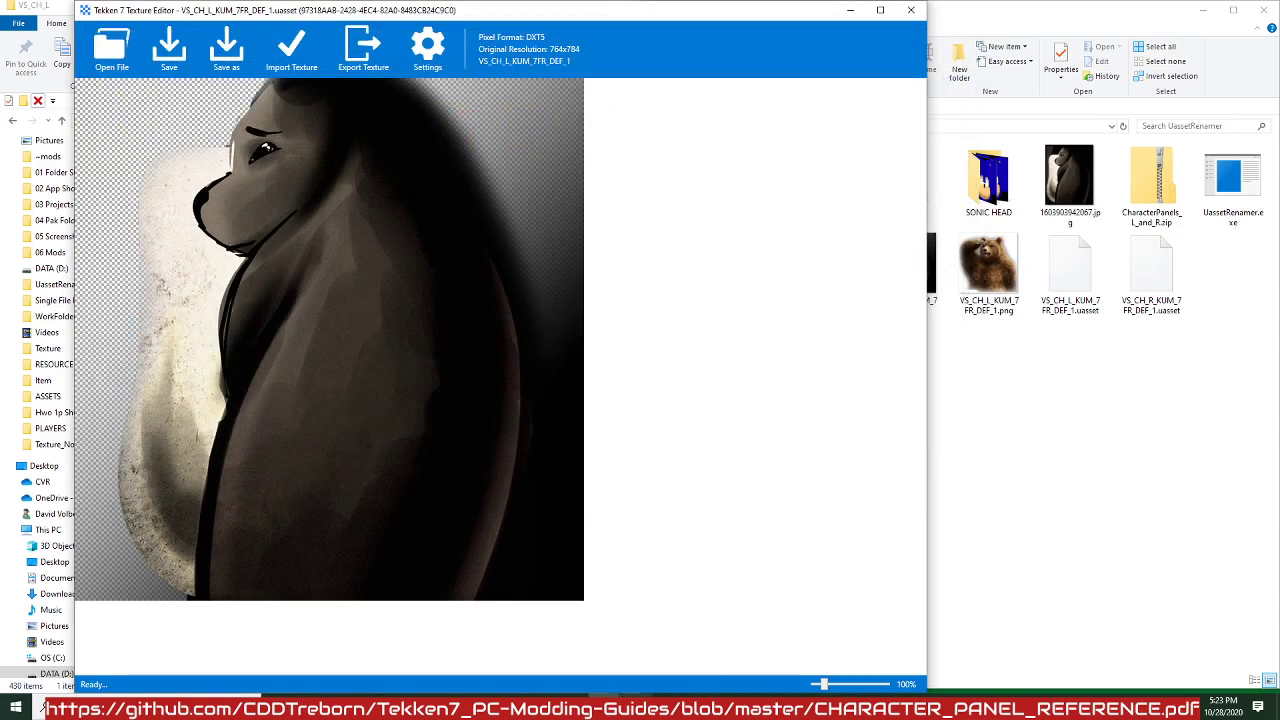
pyautogui.click(43, 708)
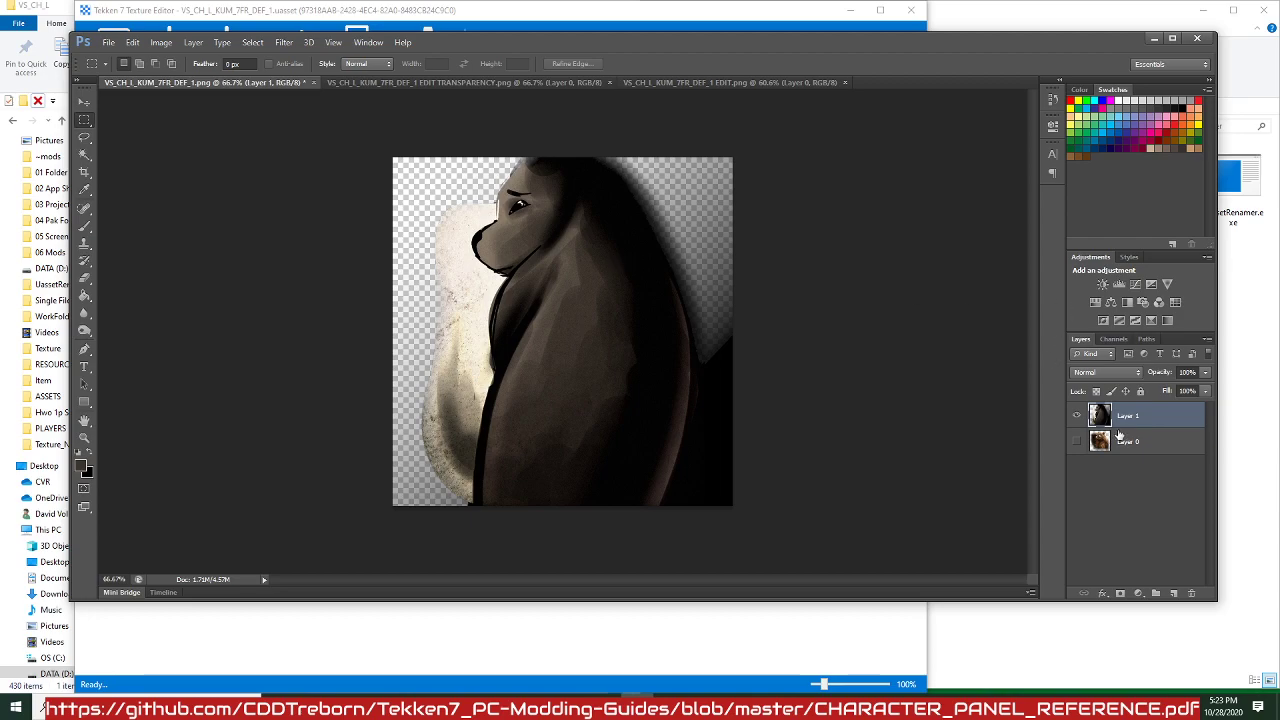
pyautogui.click(483, 87)
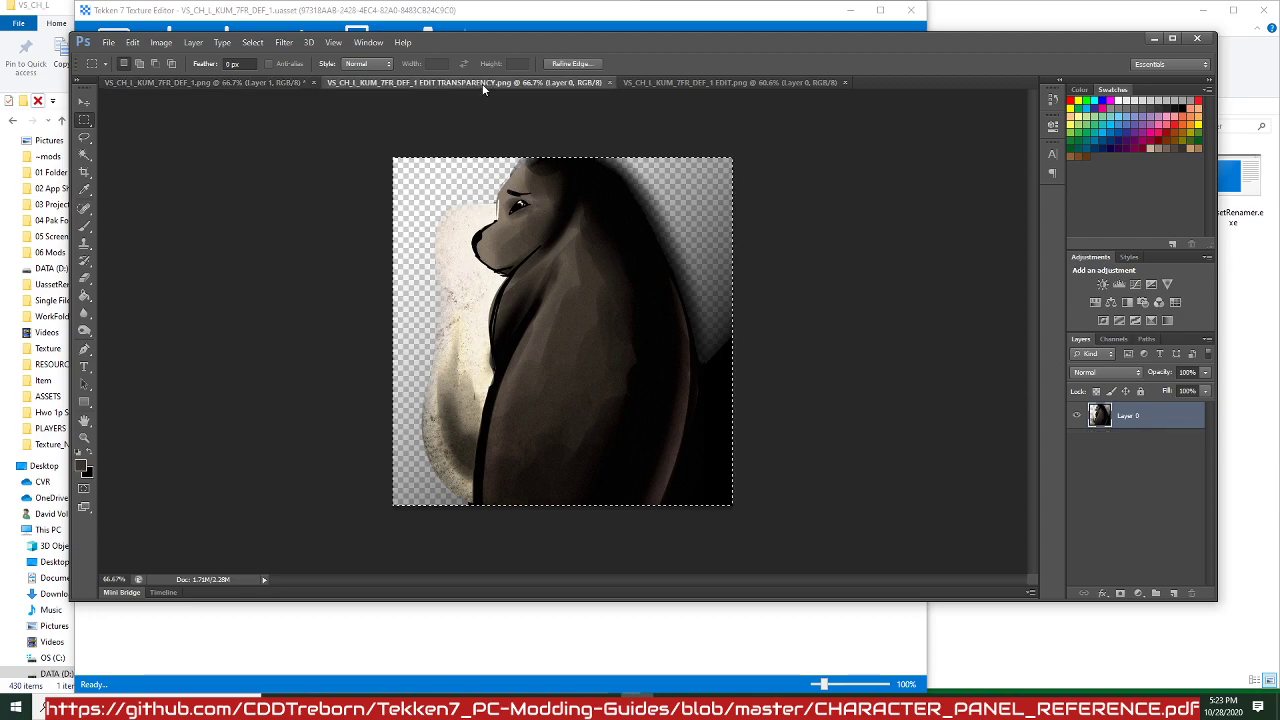
pyautogui.click(704, 84)
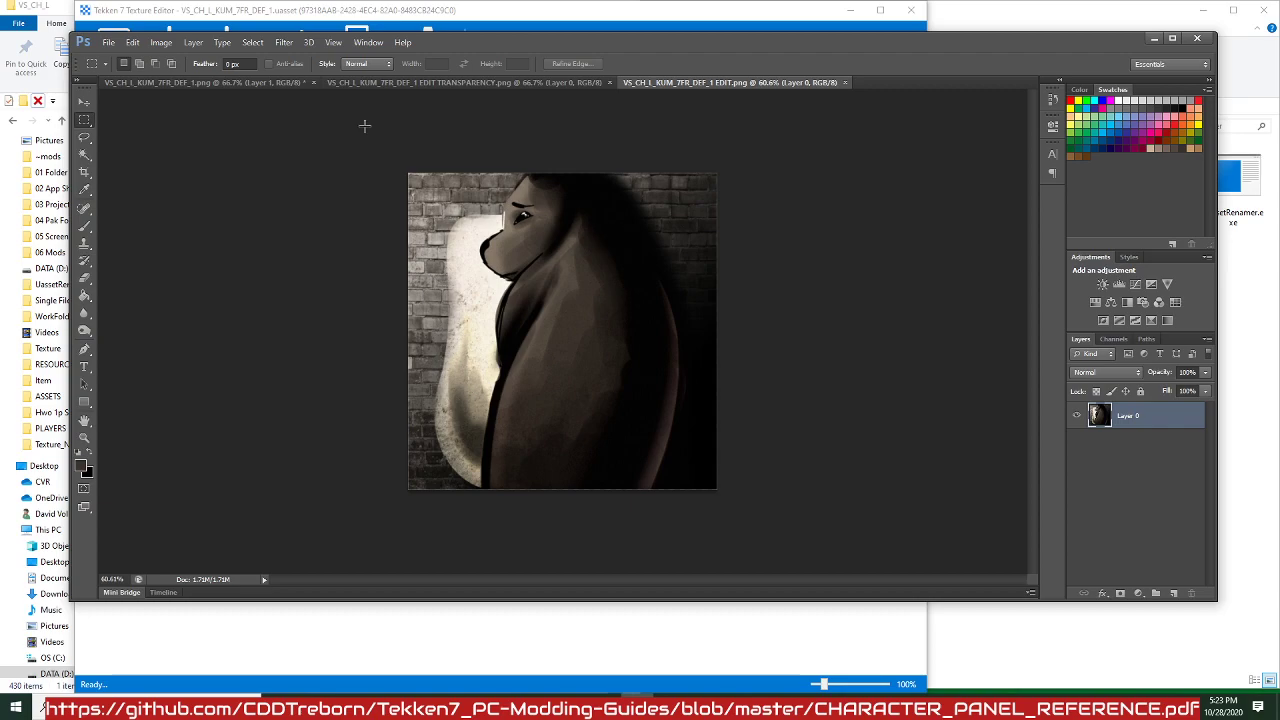
pyautogui.click(160, 43)
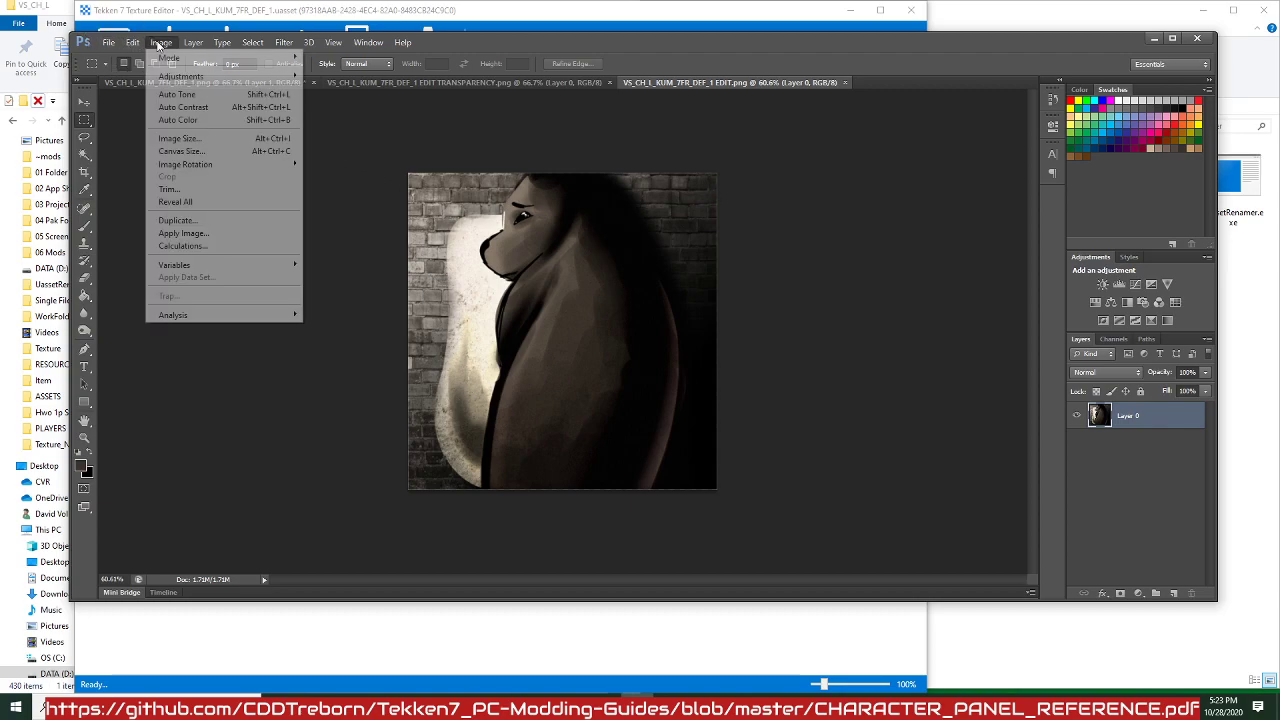
pyautogui.moveTo(132, 42)
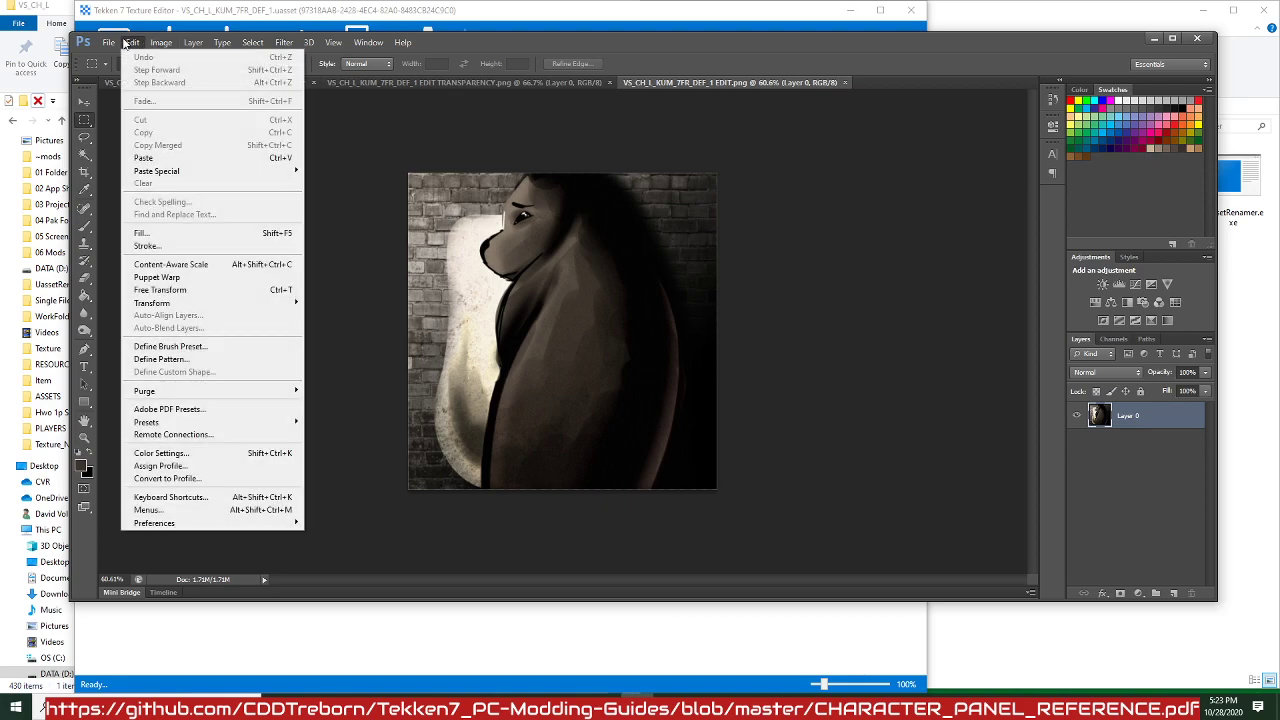
pyautogui.moveTo(244, 308)
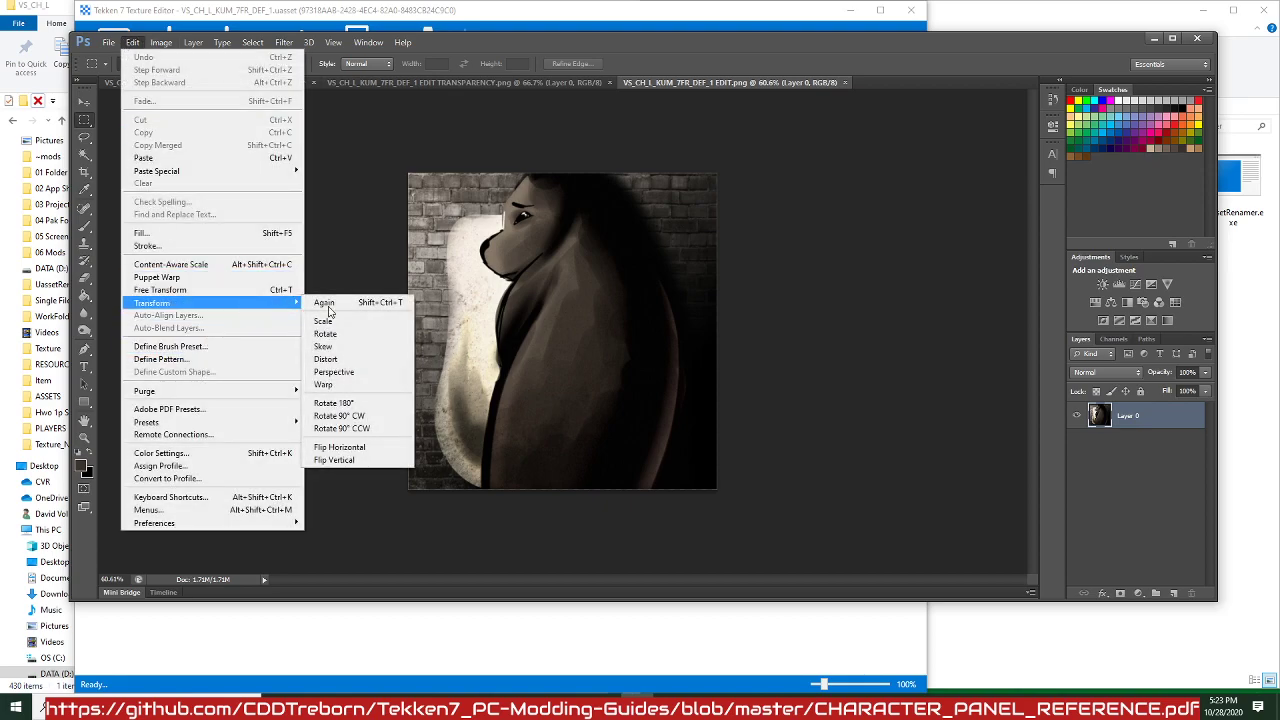
pyautogui.click(383, 449)
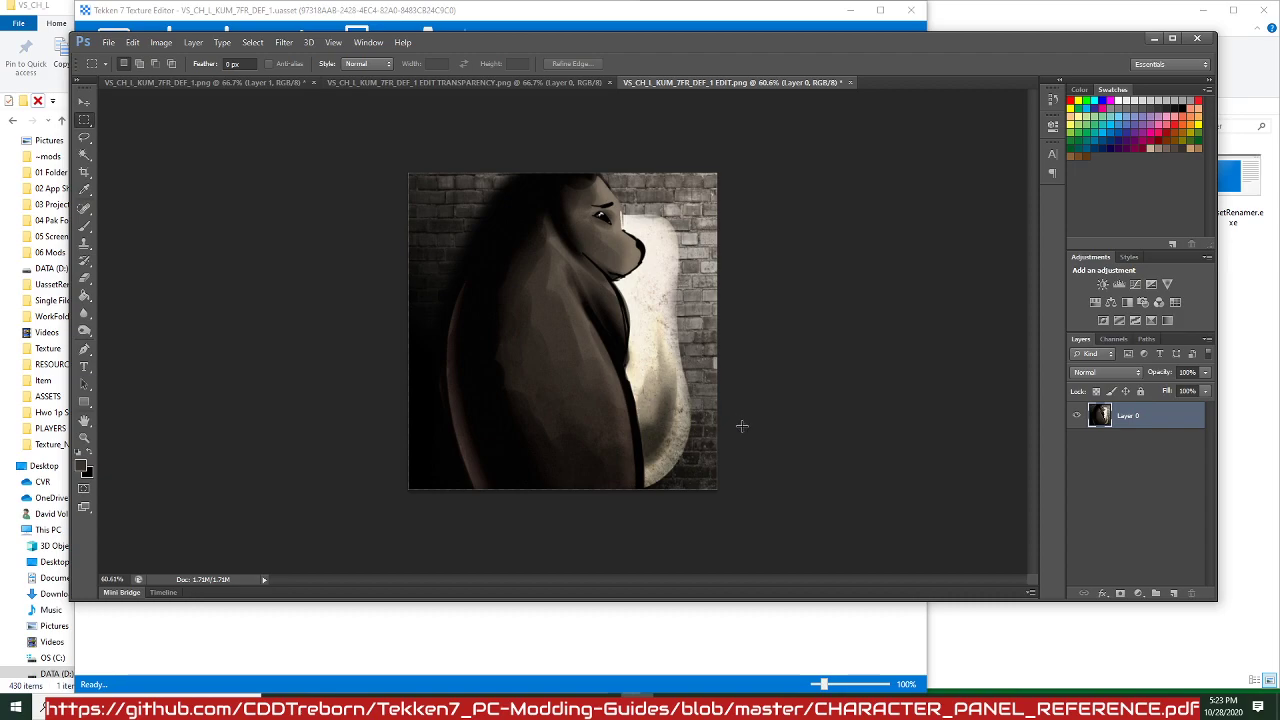
# Save the flipped art as a PNG copy named VS_CH_L_KUM_7FR_DEF_1 EDIT RIGHT.png in the UassetRenamer folder, keeping the default PNG options.
pyautogui.click(108, 42)
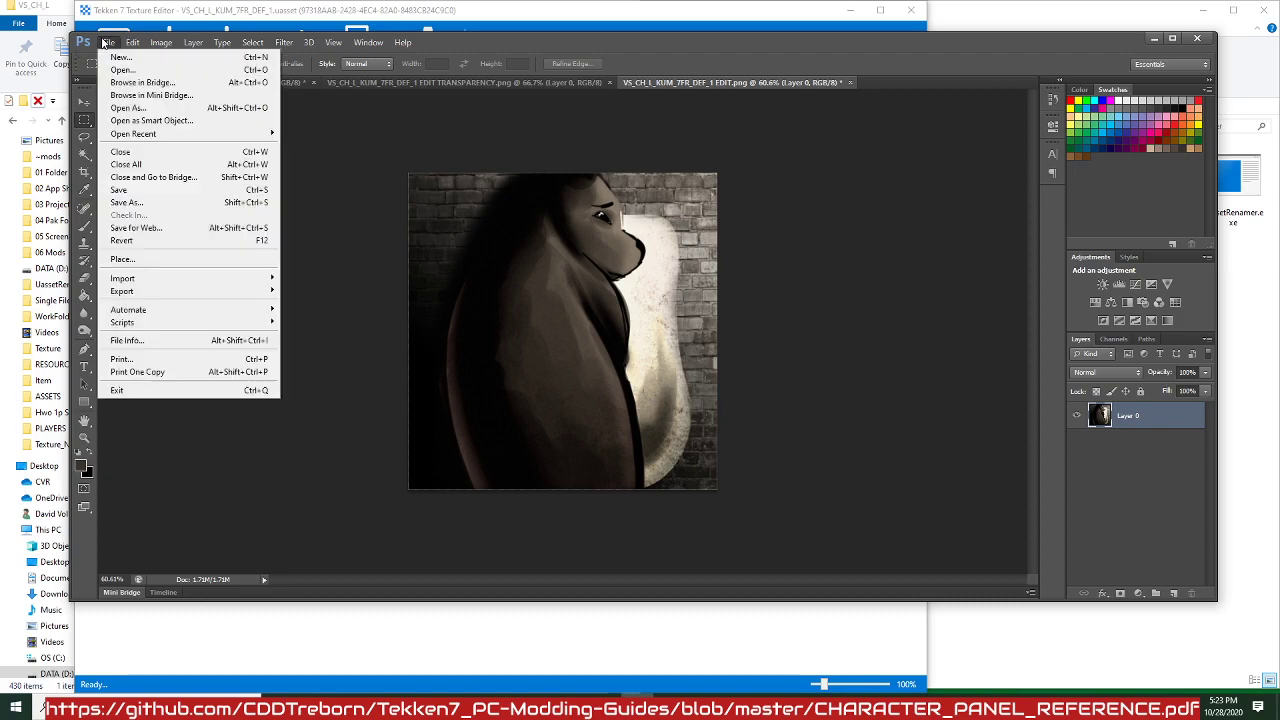
pyautogui.click(127, 202)
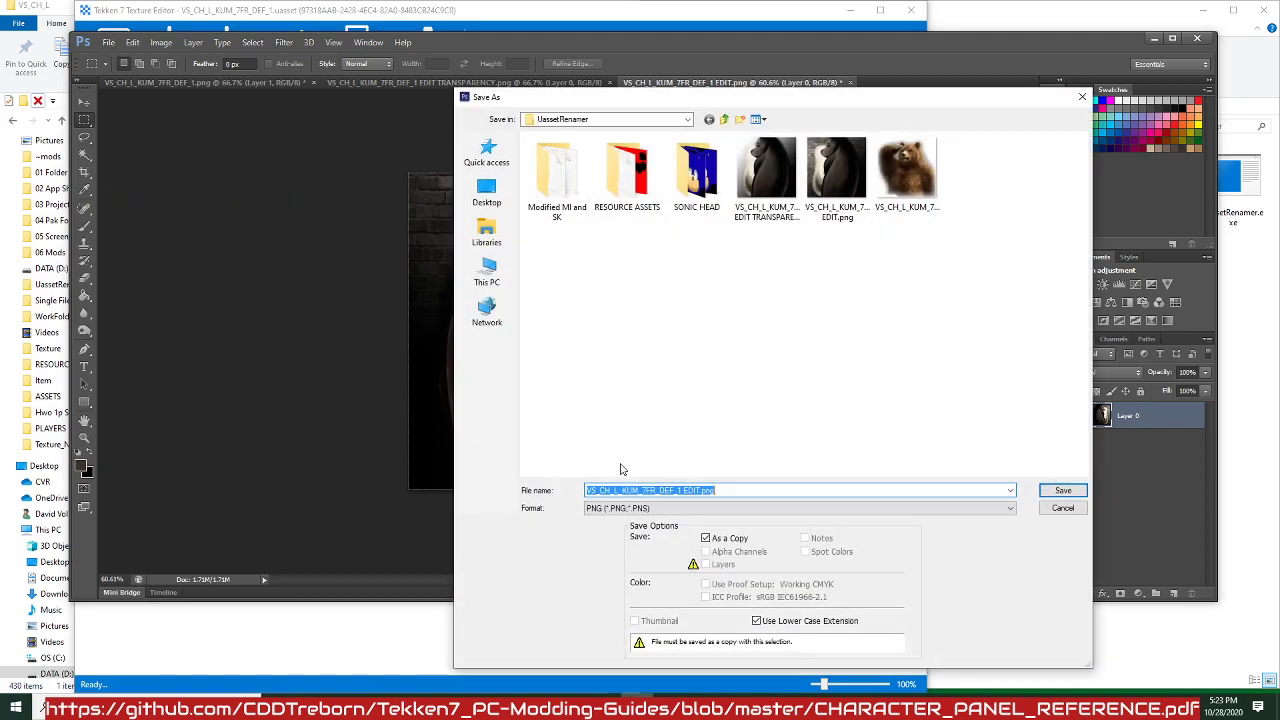
pyautogui.click(660, 508)
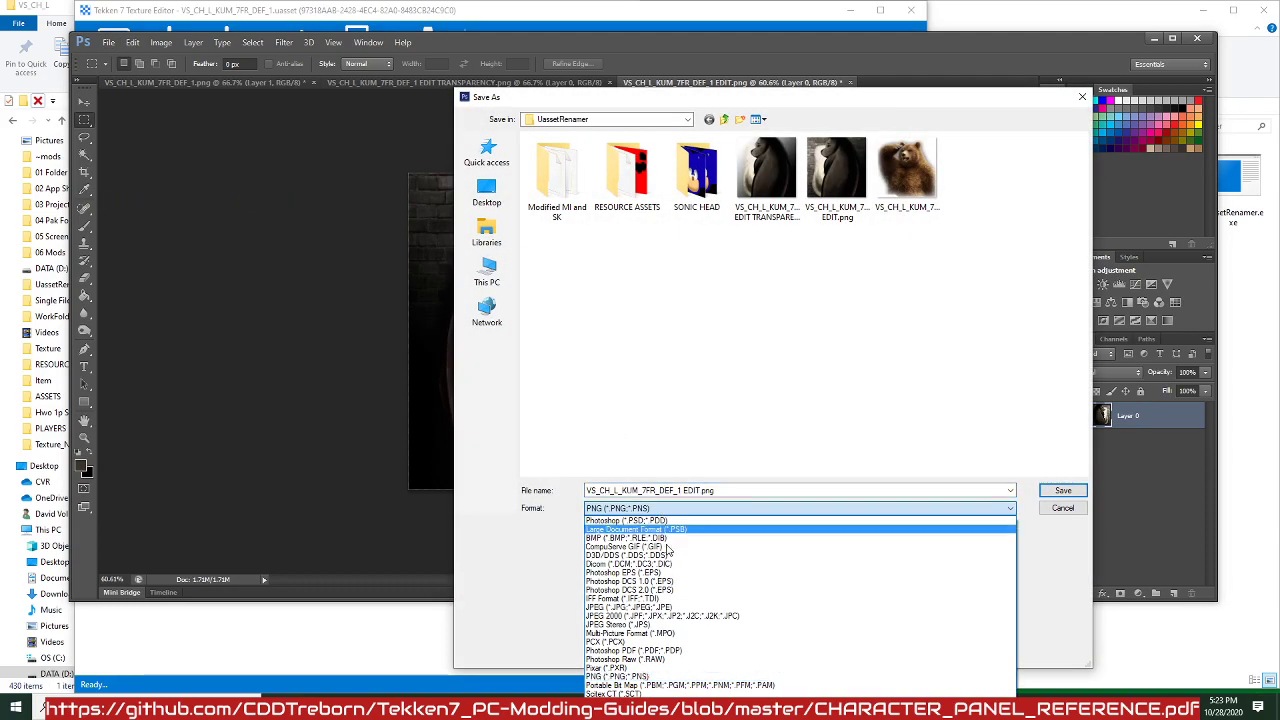
pyautogui.click(698, 684)
pyautogui.click(740, 490)
pyautogui.click(740, 490)
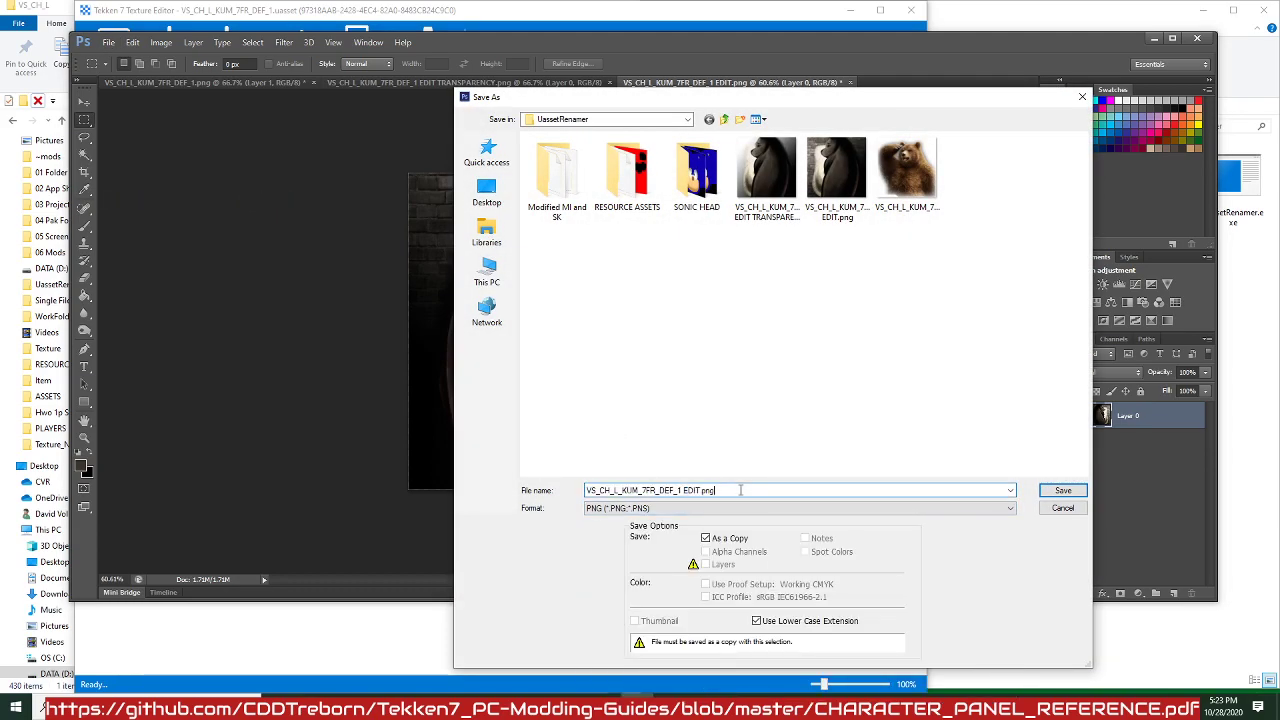
pyautogui.press('Down')
pyautogui.press('Down')
pyautogui.press('Down')
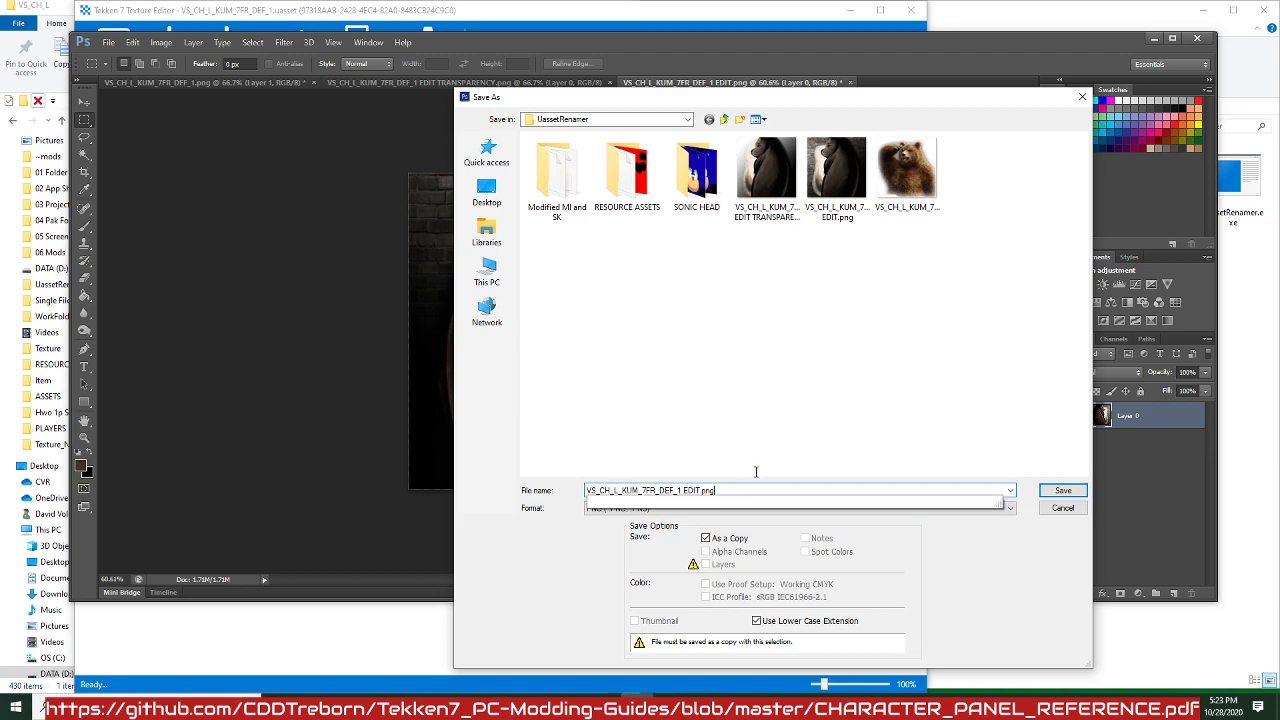
pyautogui.press('Return')
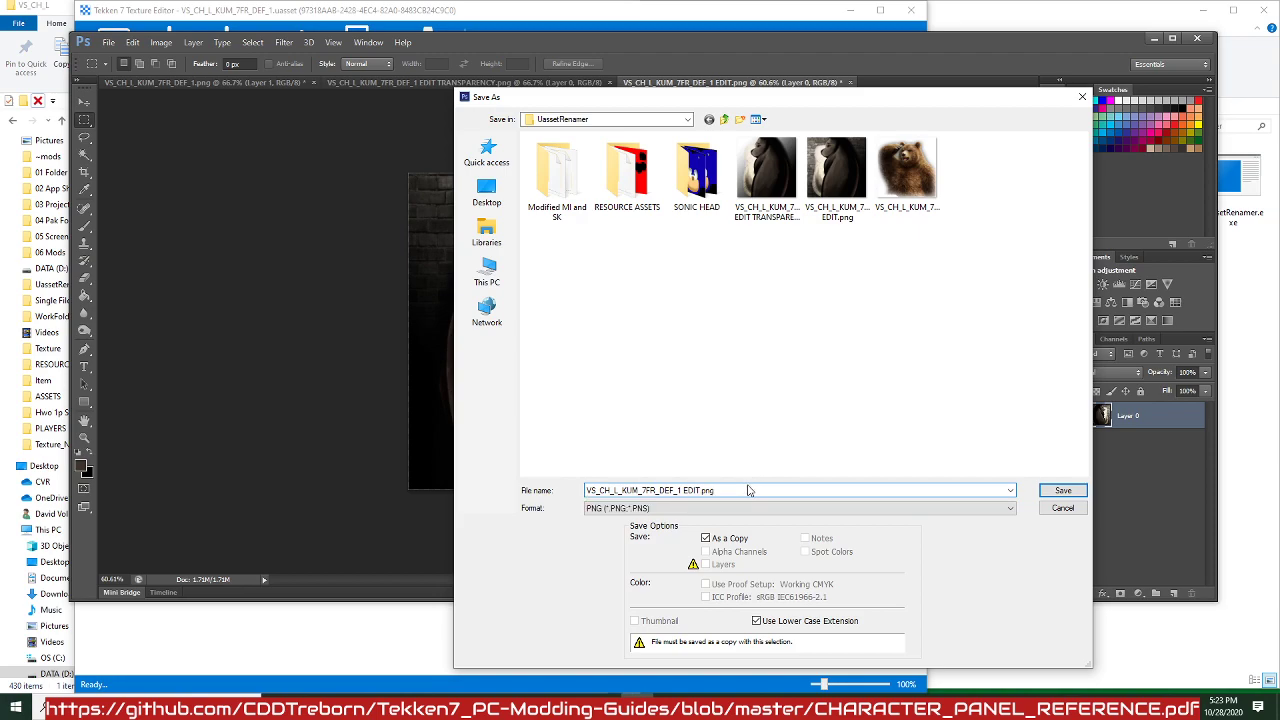
pyautogui.press('BackSpace')
pyautogui.press('BackSpace')
pyautogui.press('BackSpace')
pyautogui.press('BackSpace')
pyautogui.write('RIG')
pyautogui.press('Return')
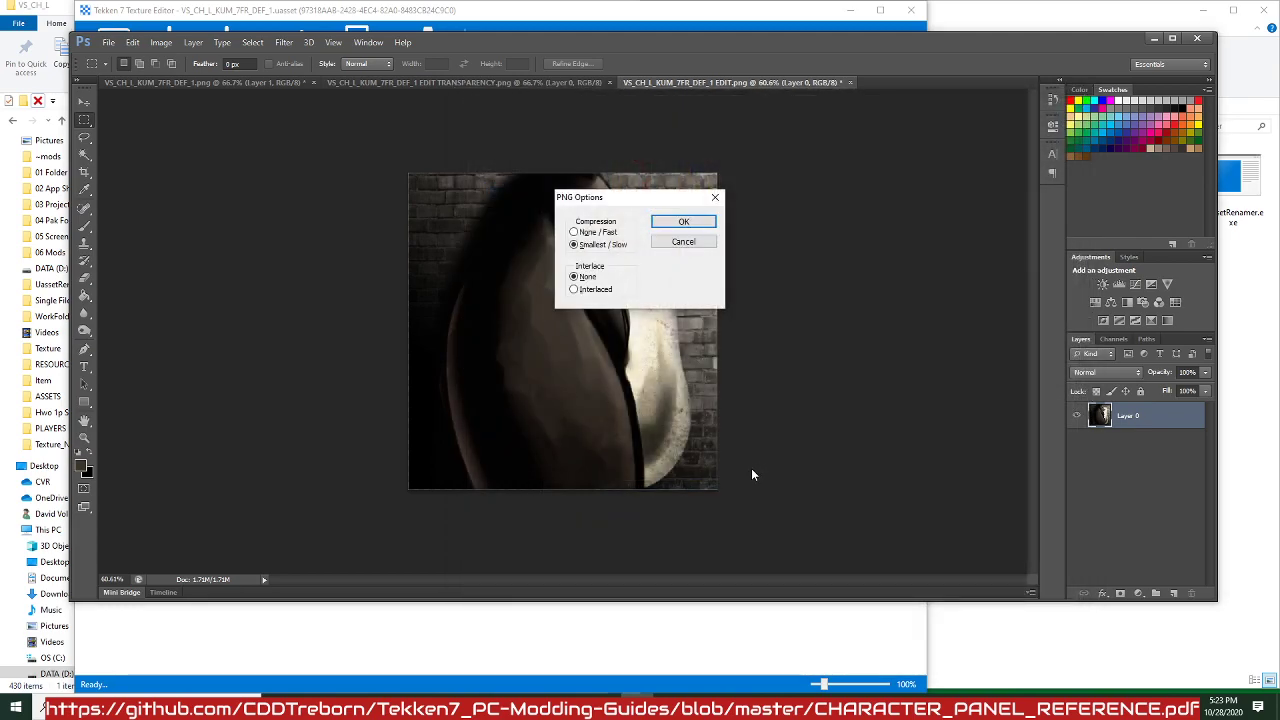
pyautogui.click(680, 222)
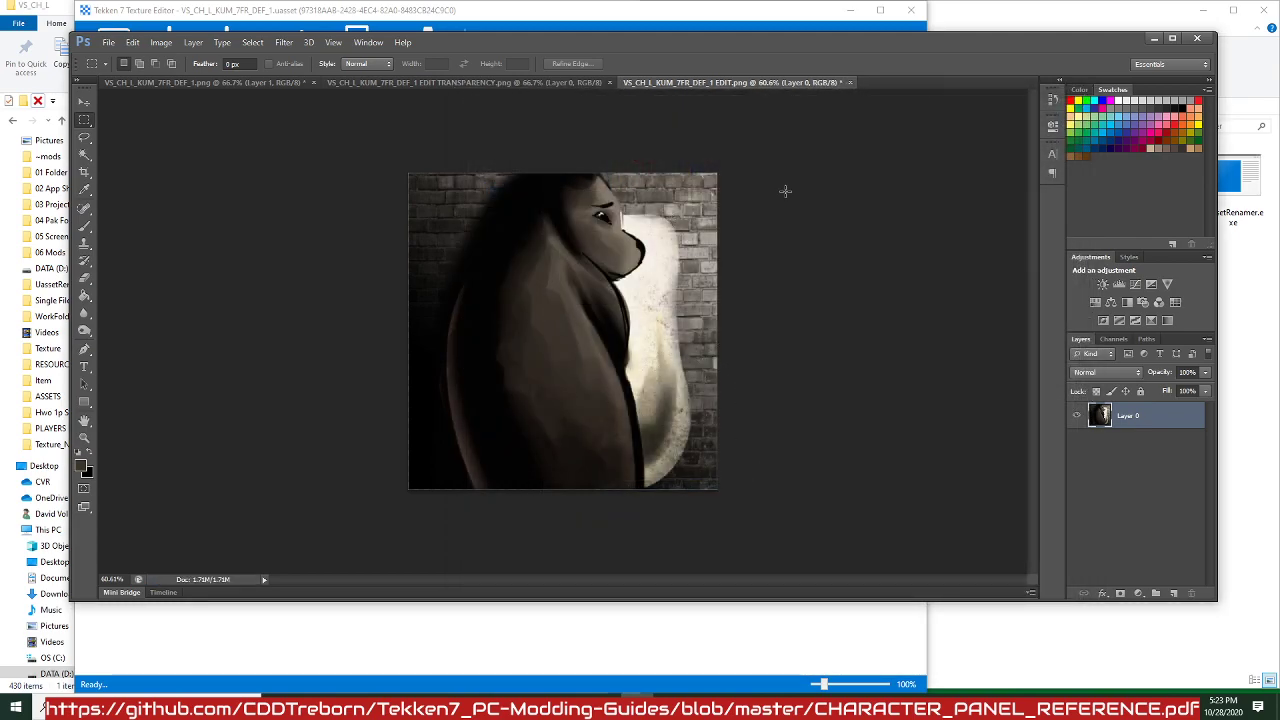
# Switch to Tekken 7 Texture Editor and open VS_CH_R_KUM_7FR_DEF_1.uasset from the UassetRenamer folder.
pyautogui.click(1154, 38)
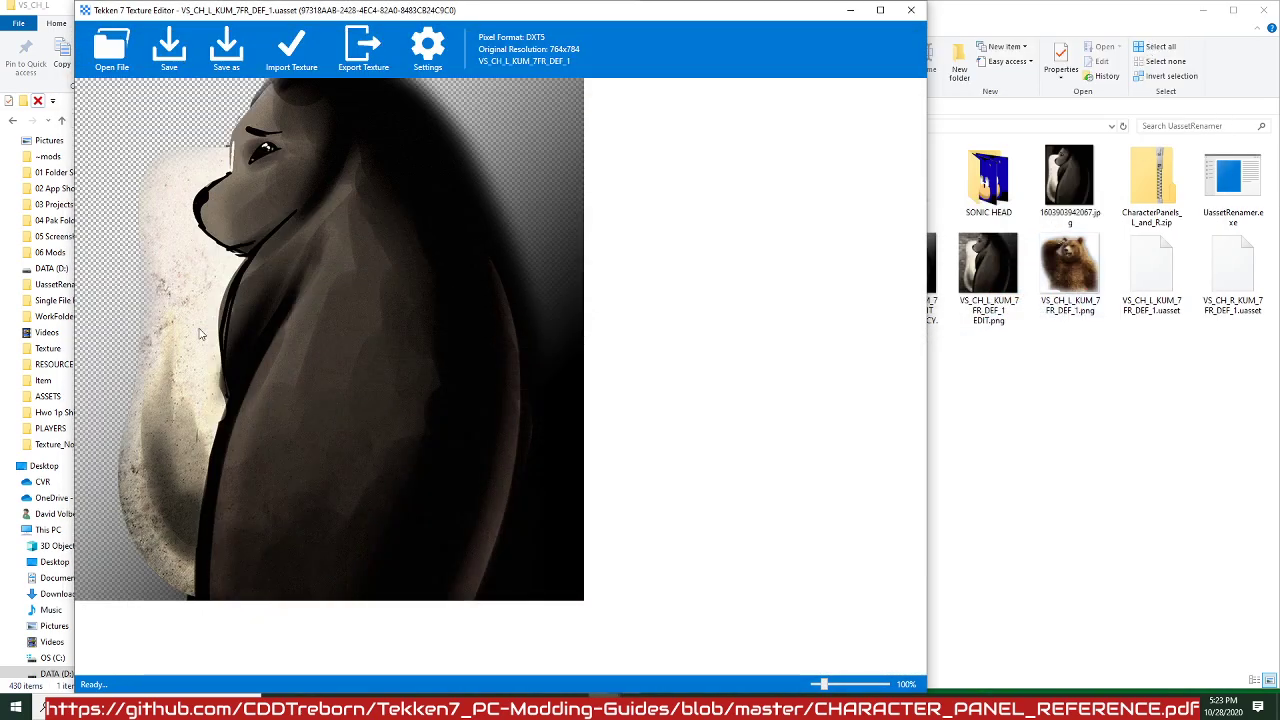
pyautogui.click(112, 52)
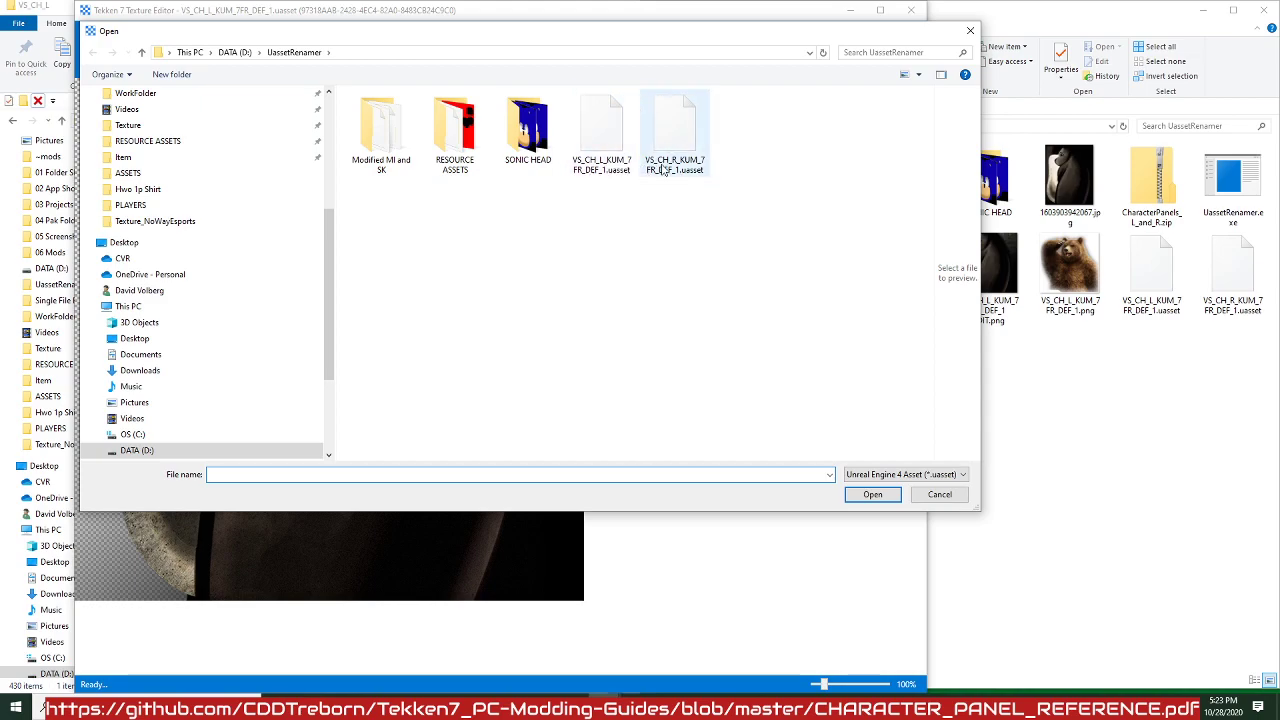
pyautogui.doubleClick(670, 124)
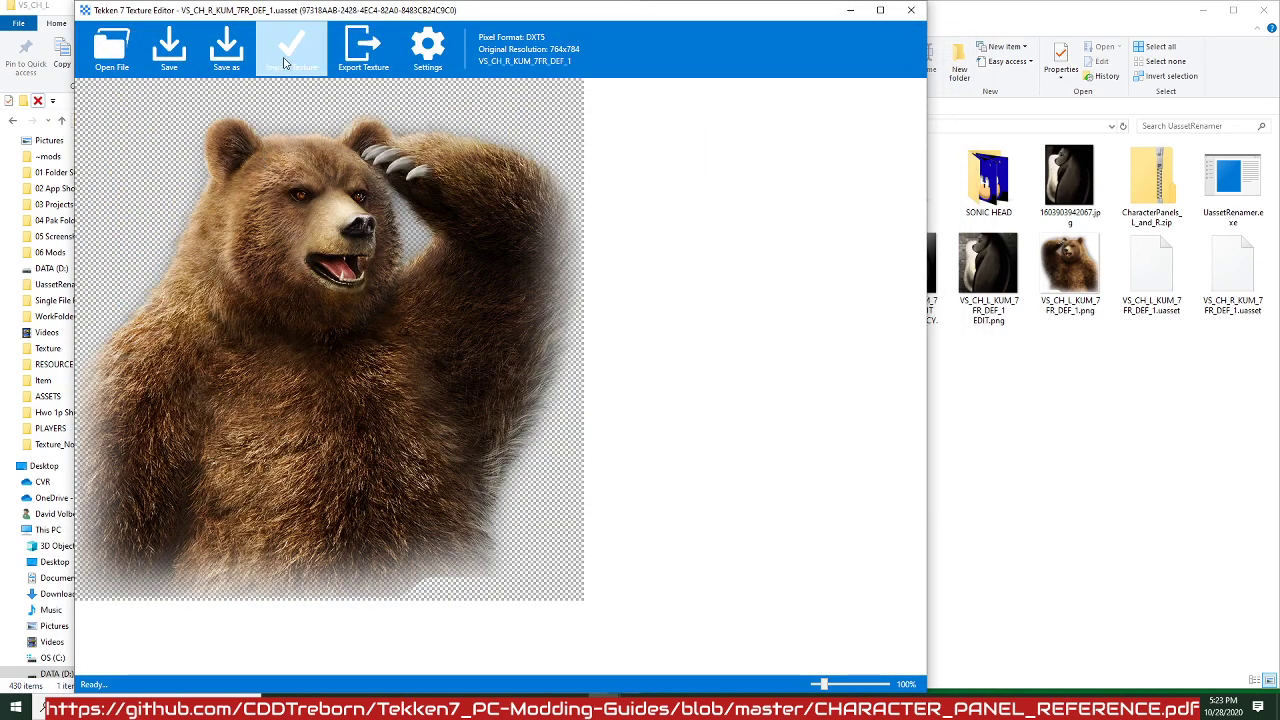
# Import VS_CH_L_KUM_7FR_DEF_1 EDIT RIGHT.png as the new texture, accepting the image format conversion.
pyautogui.click(287, 55)
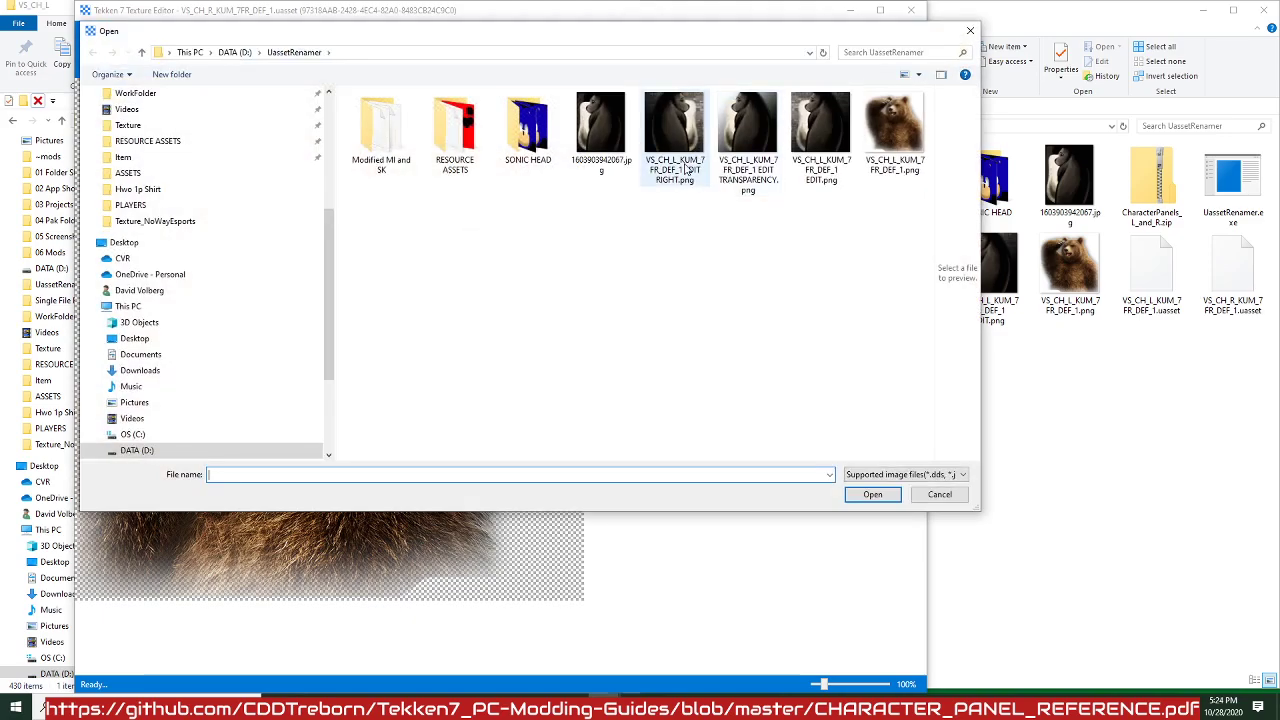
pyautogui.doubleClick(661, 127)
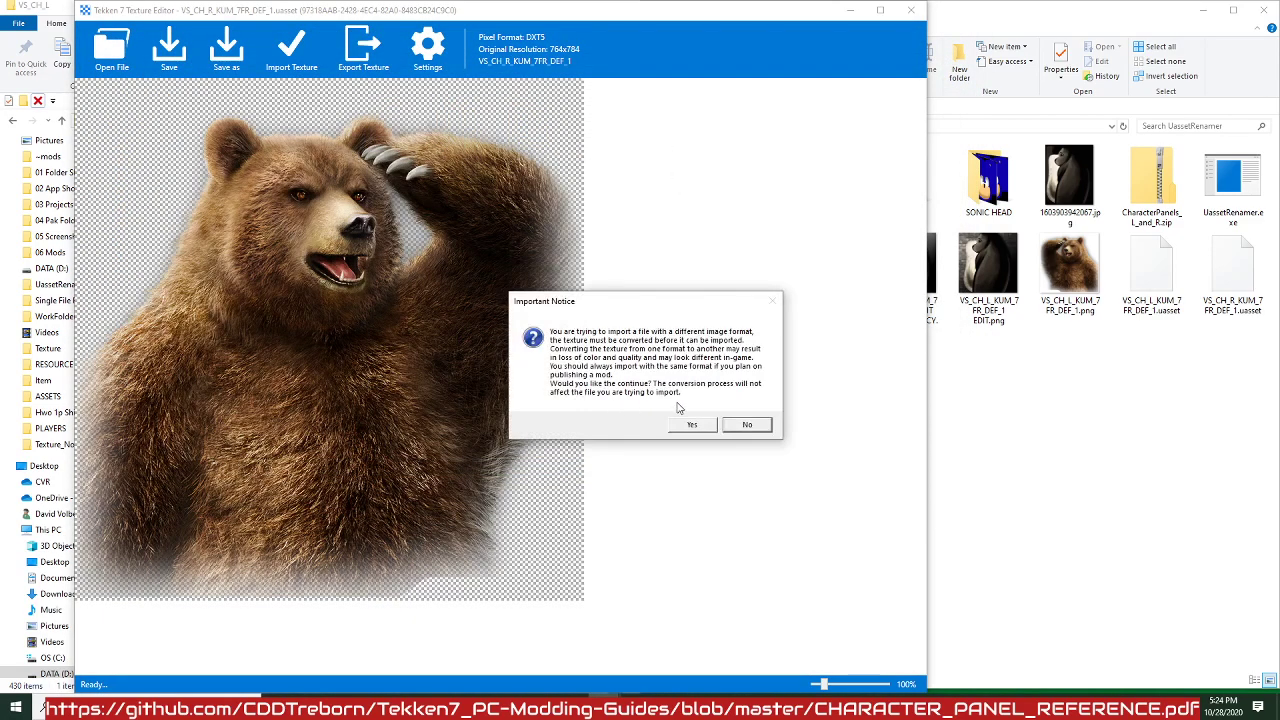
pyautogui.click(696, 425)
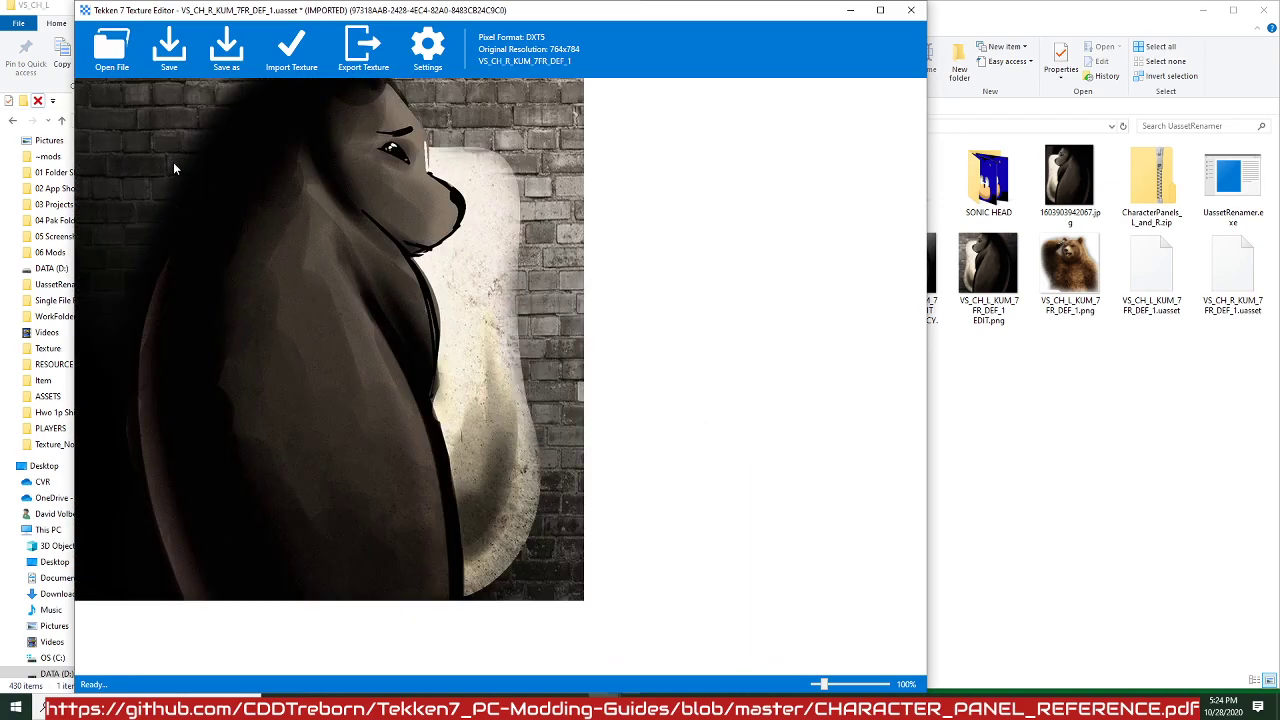
# Save the modified texture as VS_CH_R_KUM_7FR_DEF_1.uasset in D:\UassetRenamer, replacing the existing file, and minimize the texture editor.
pyautogui.click(228, 60)
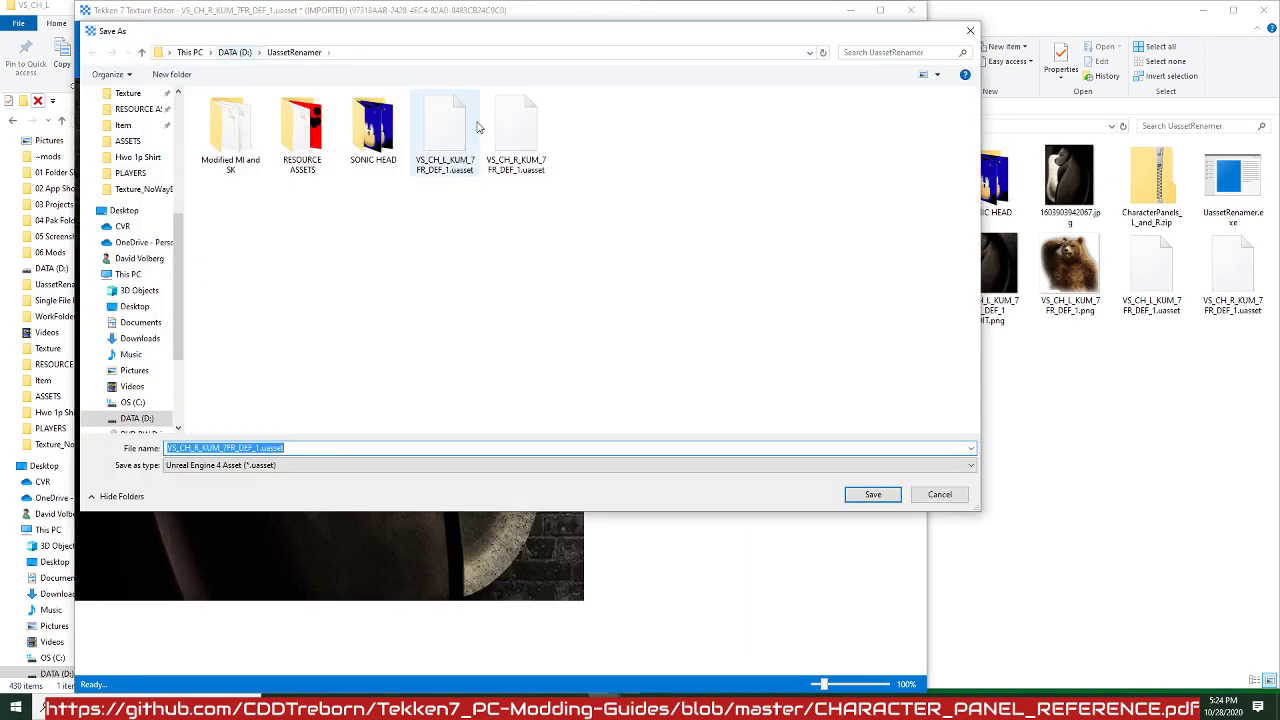
pyautogui.click(873, 496)
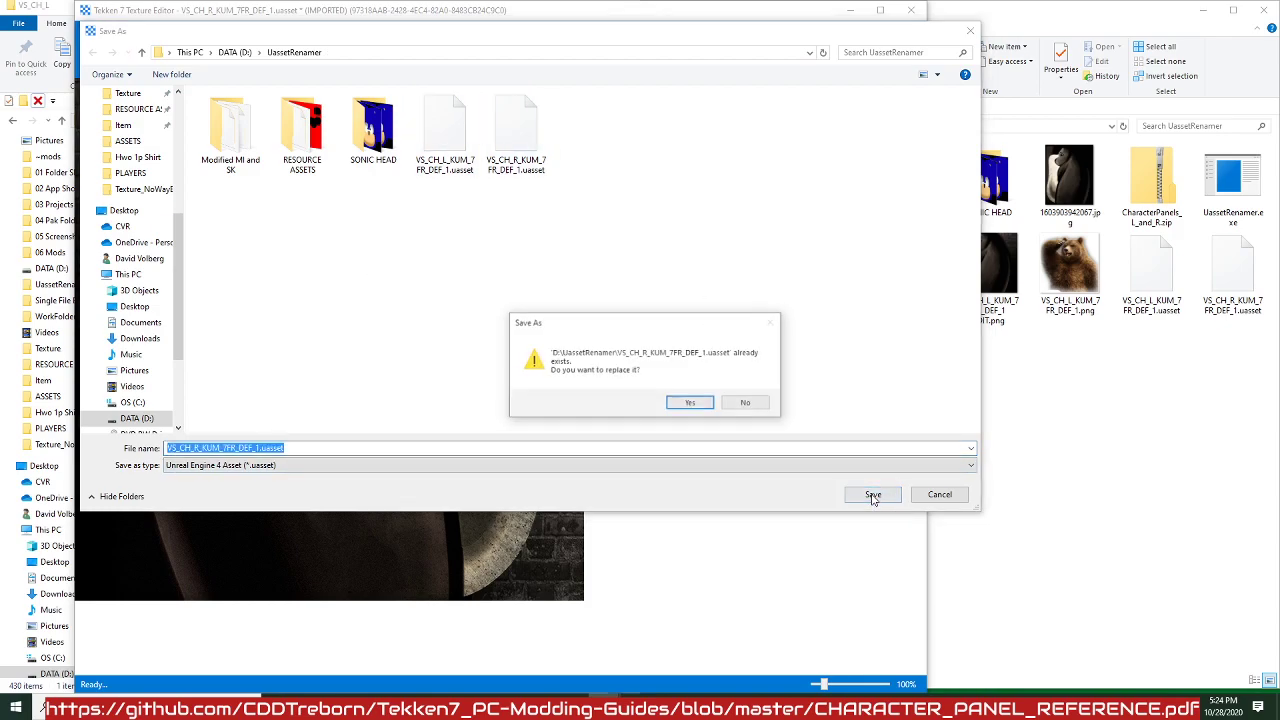
pyautogui.click(701, 404)
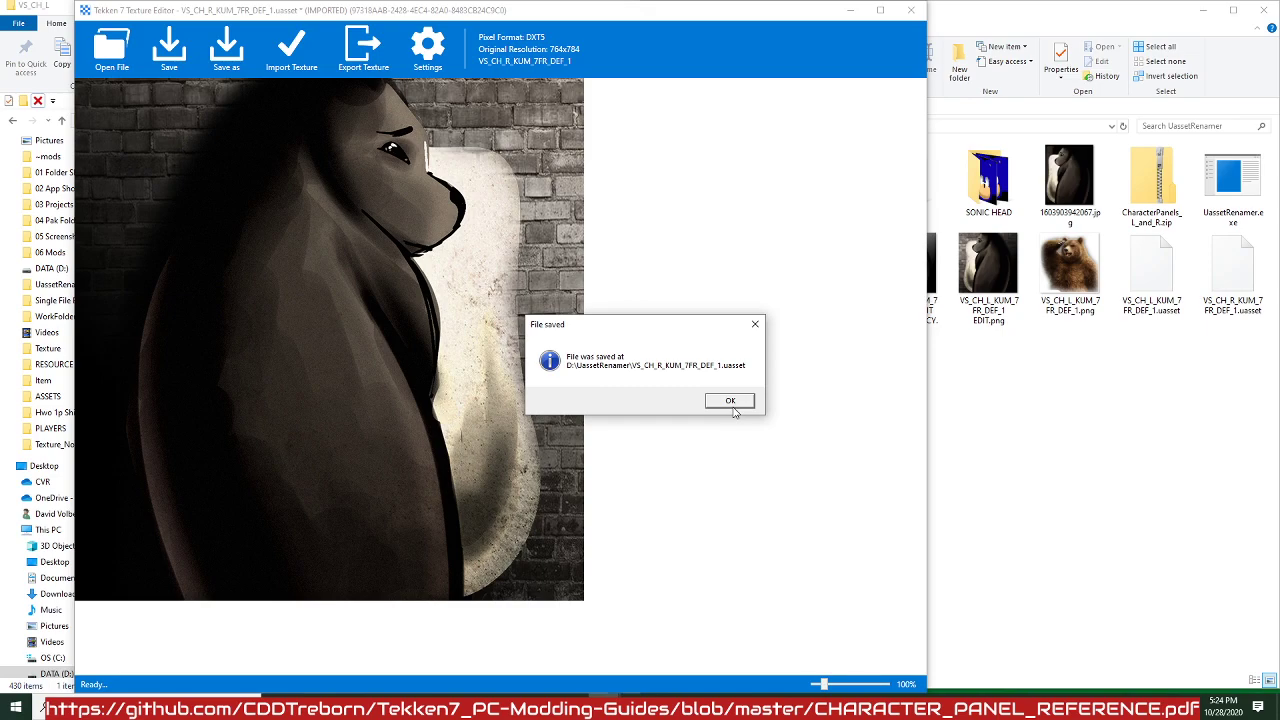
pyautogui.click(730, 401)
pyautogui.click(848, 11)
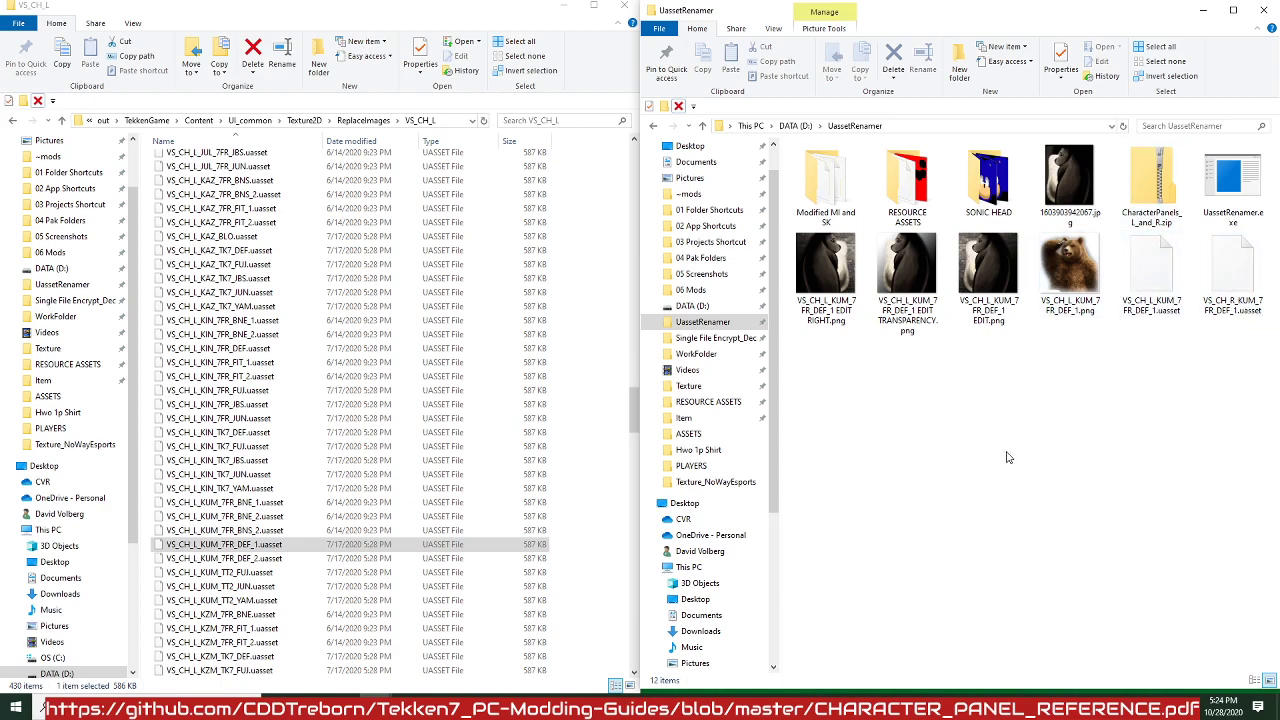
# Launch T7 Ninja Tool.exe from the 02 App Shortcuts folder on the D: drive.
pyautogui.click(706, 226)
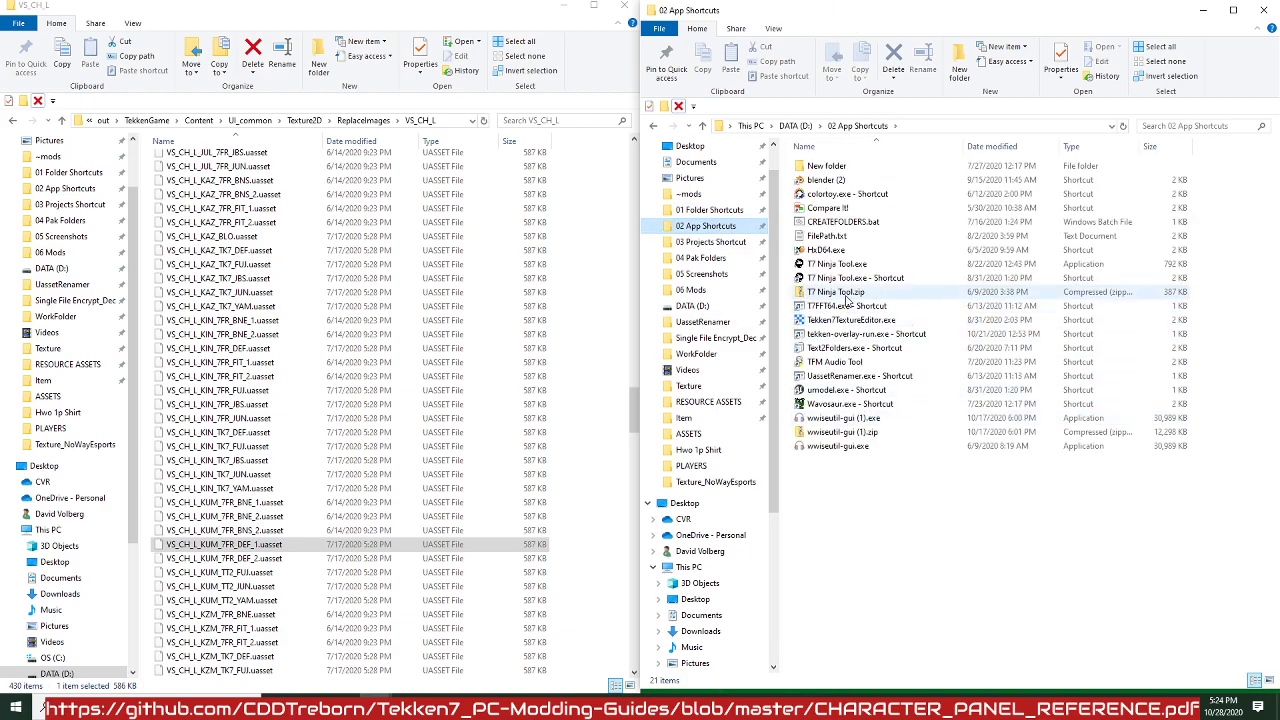
pyautogui.click(870, 281)
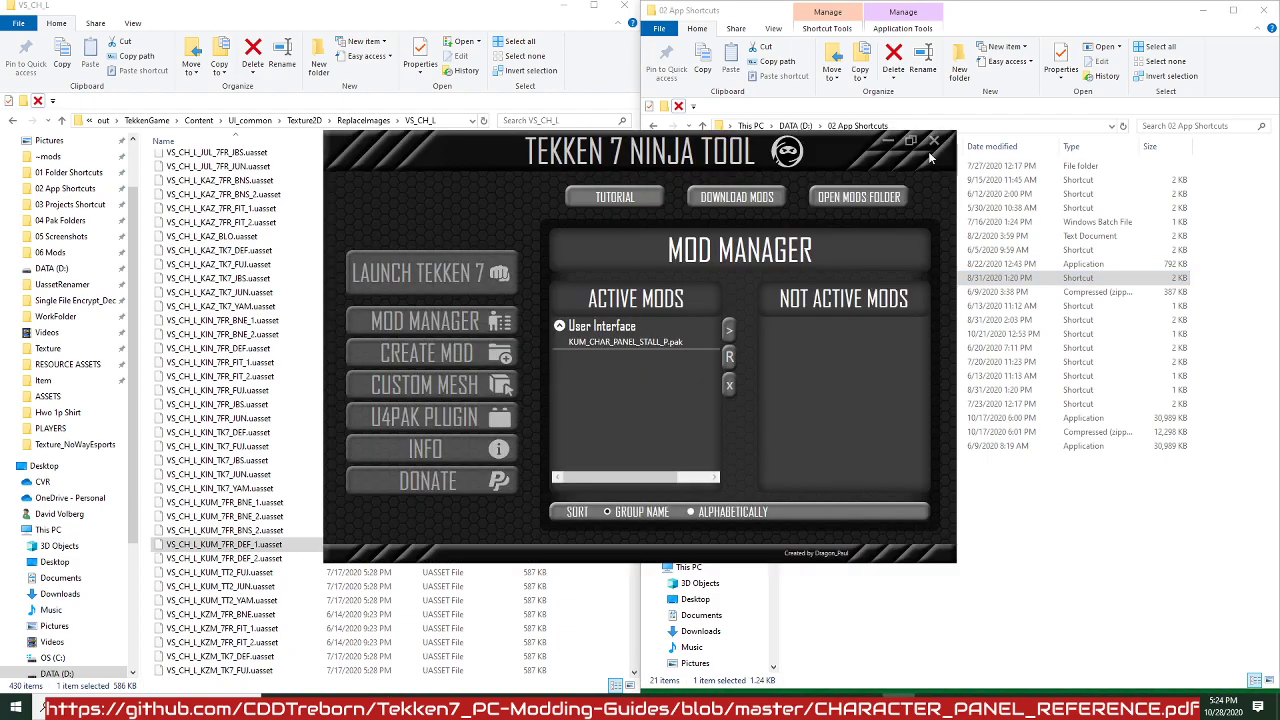
pyautogui.click(937, 138)
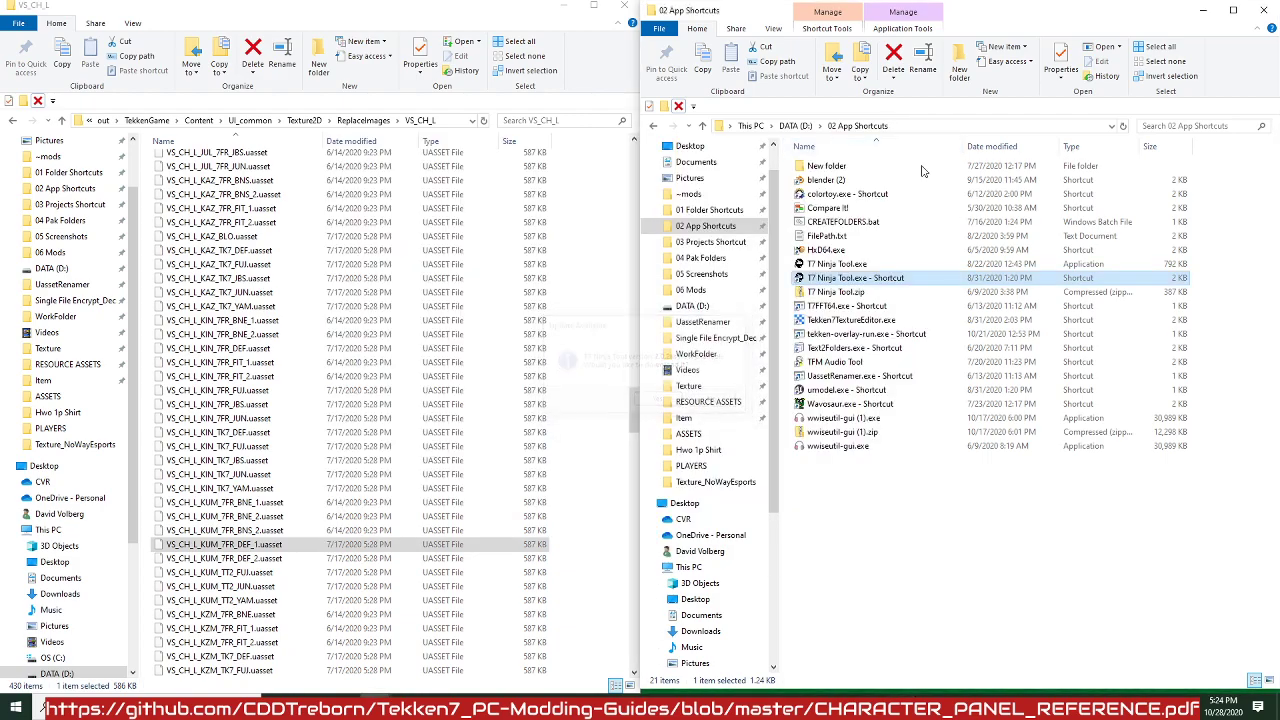
pyautogui.doubleClick(845, 265)
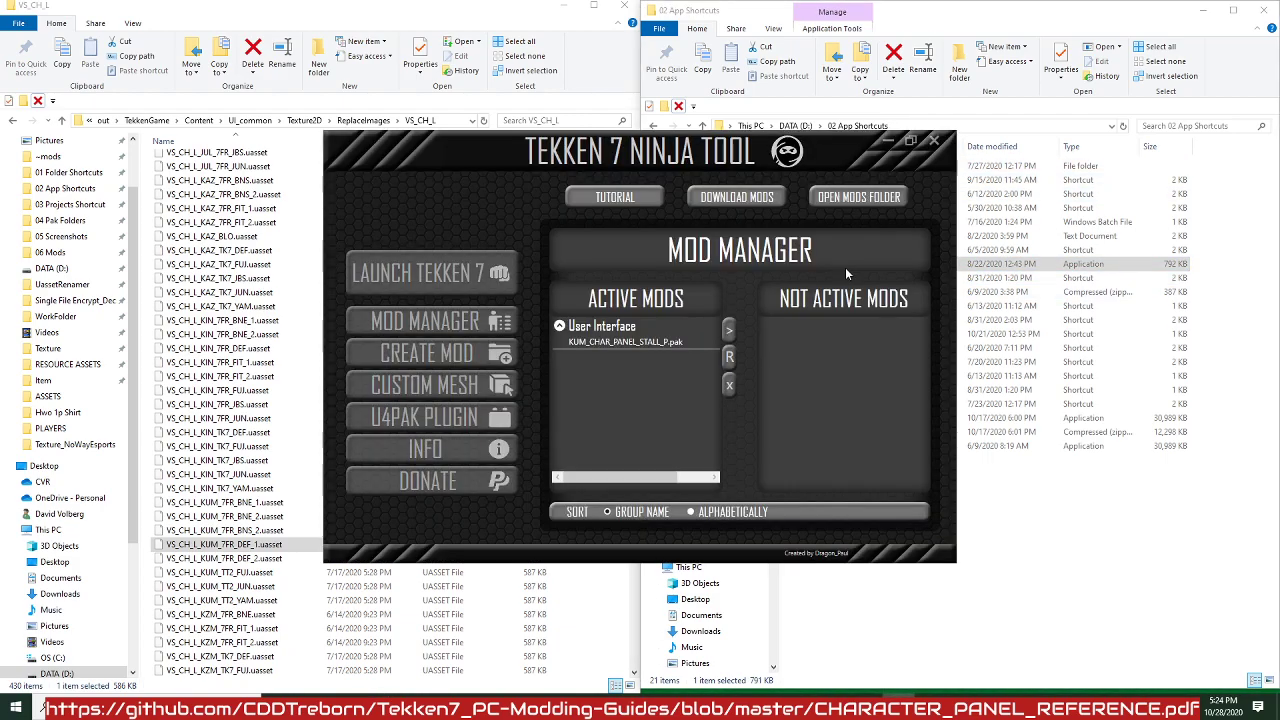
# Start creating a new mod in Tekken 7 Ninja Tool and name it KUMA_PANELART_WTF_P.
pyautogui.click(452, 353)
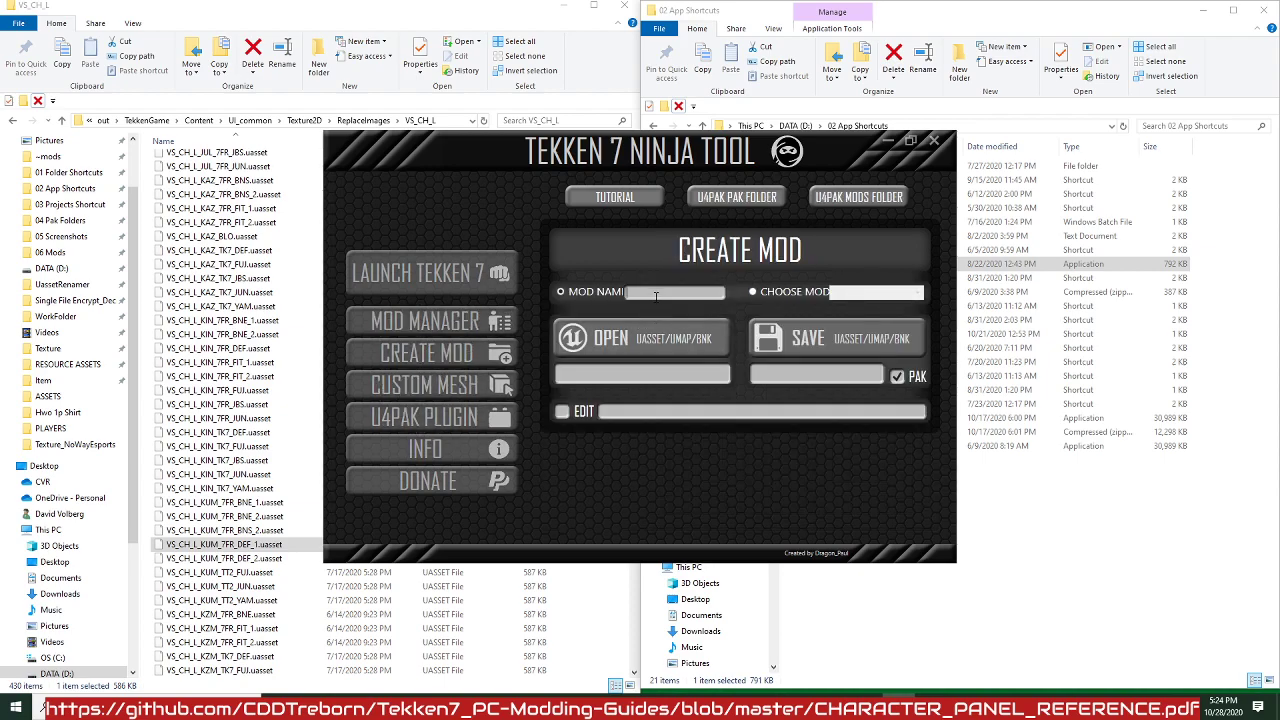
pyautogui.click(654, 292)
pyautogui.write('KUMA_PANELART_C')
pyautogui.press('BackSpace')
pyautogui.write('TEST_P')
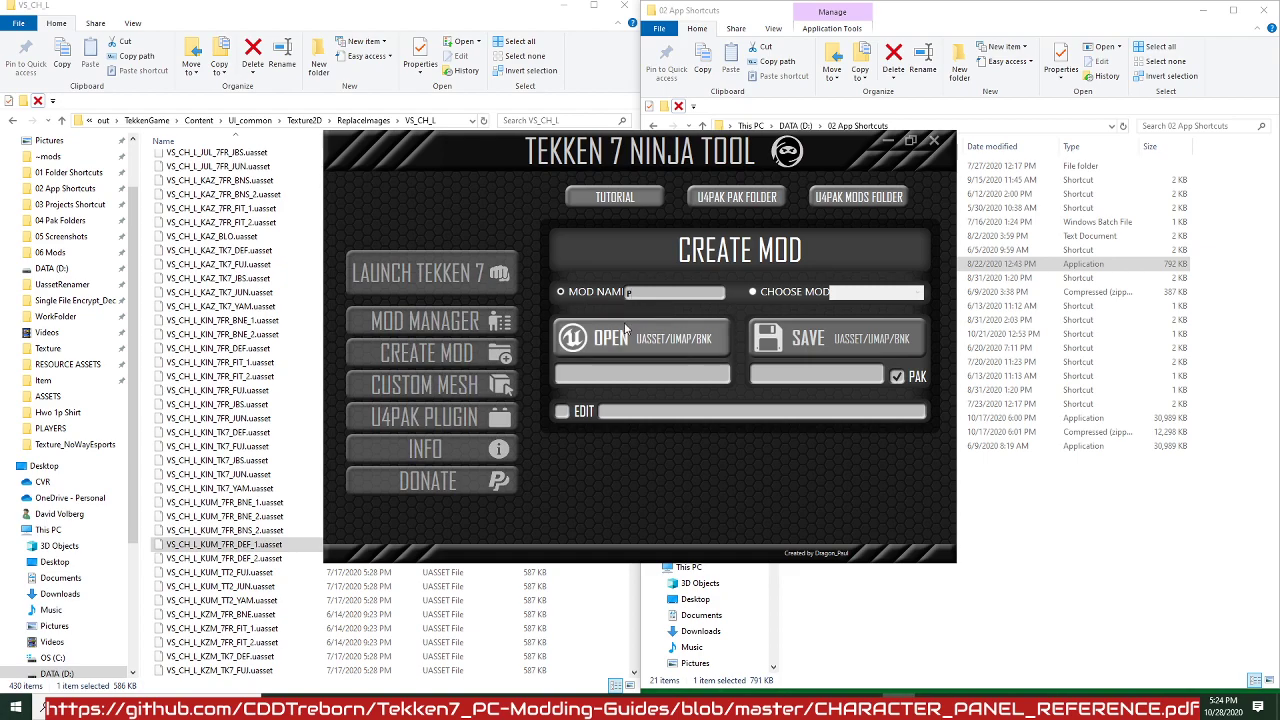
# Try to load VS_CH_L_KUM_7FR_DEF_1.uasset from the UassetRenamer folder into the new mod.
pyautogui.click(670, 348)
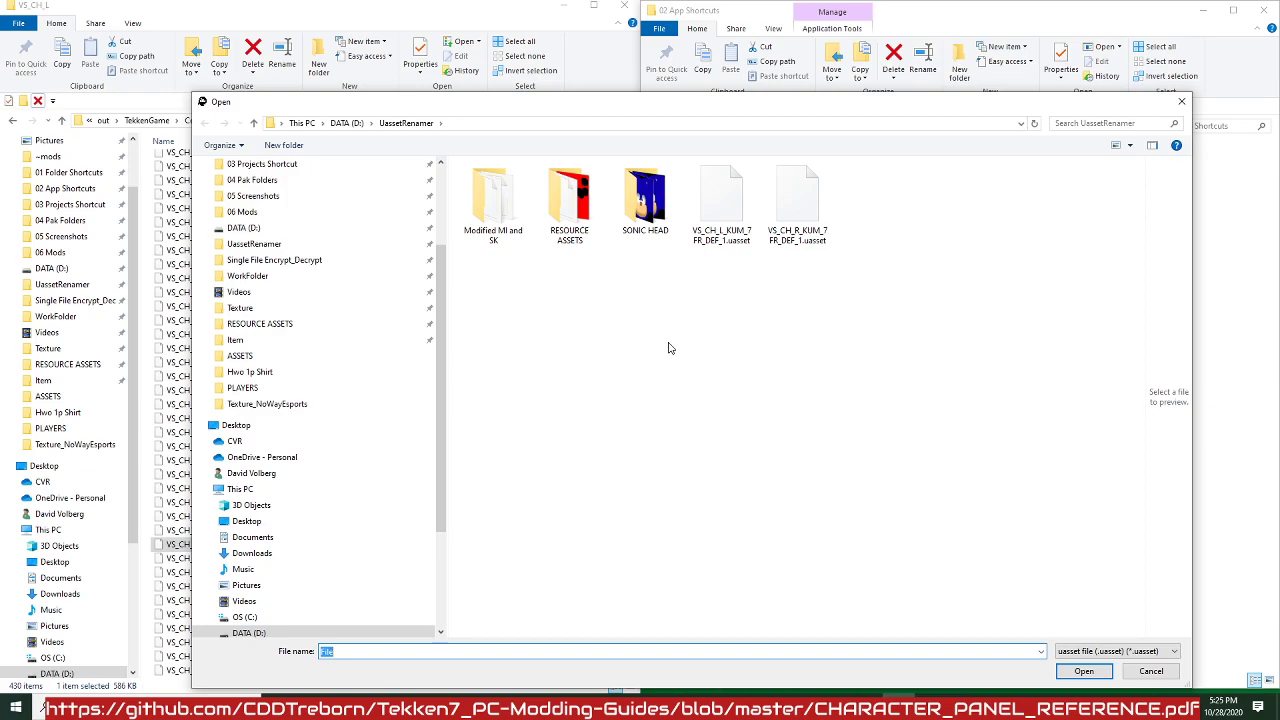
pyautogui.doubleClick(707, 240)
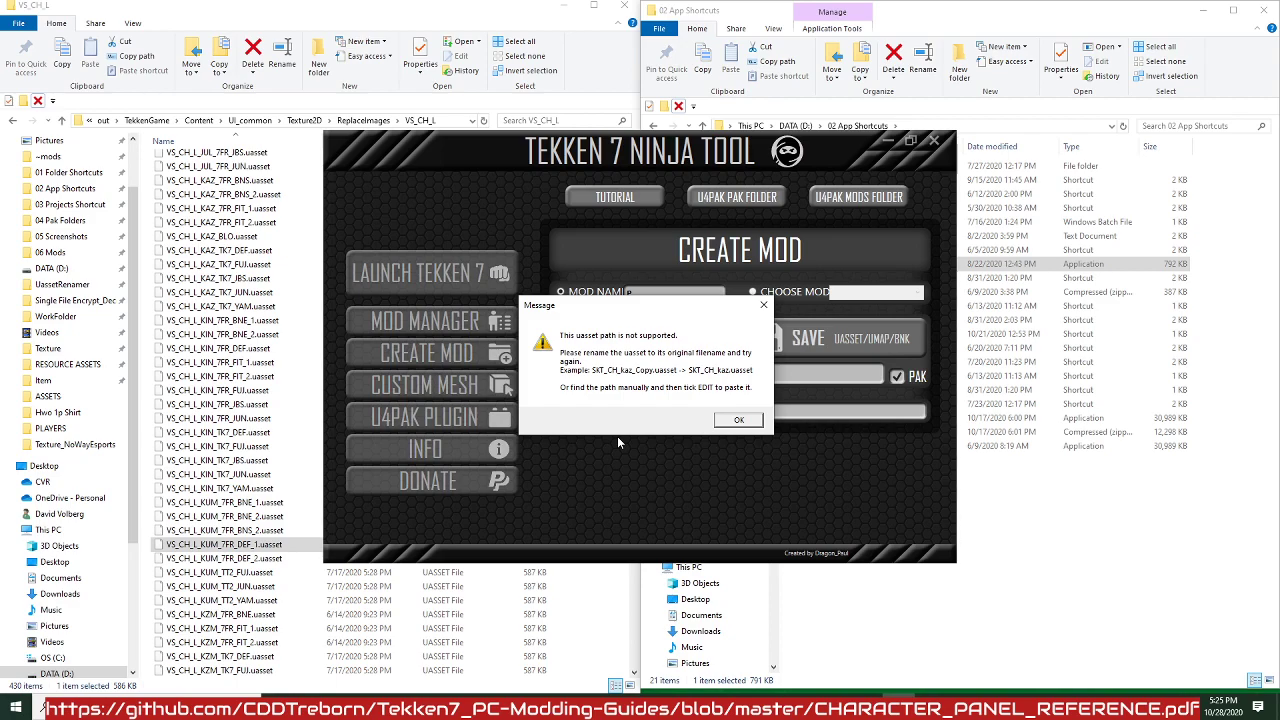
pyautogui.click(740, 421)
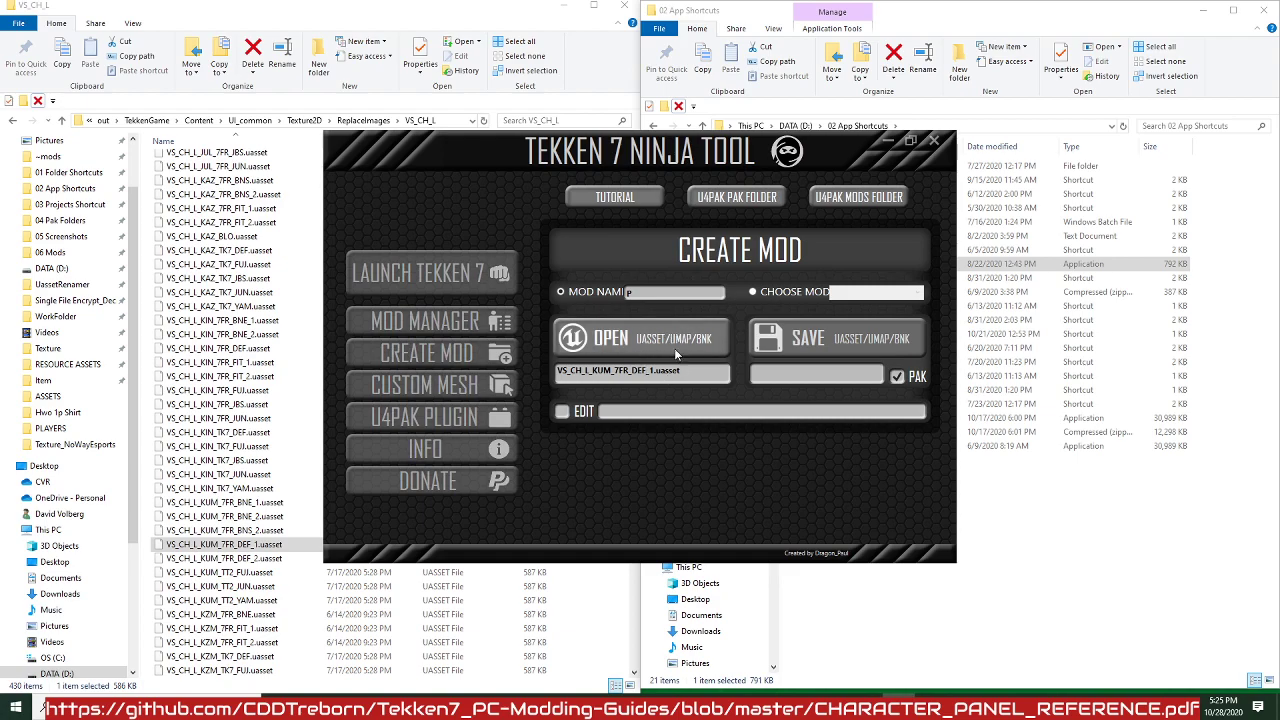
# Switch to File Explorer and rename VS_CH_L_KUM_7FR_DEF_1.uasset in the UassetRenamer folder as VS_CH_L_KUM_7FR_DEF.uasset.
pyautogui.click(1038, 526)
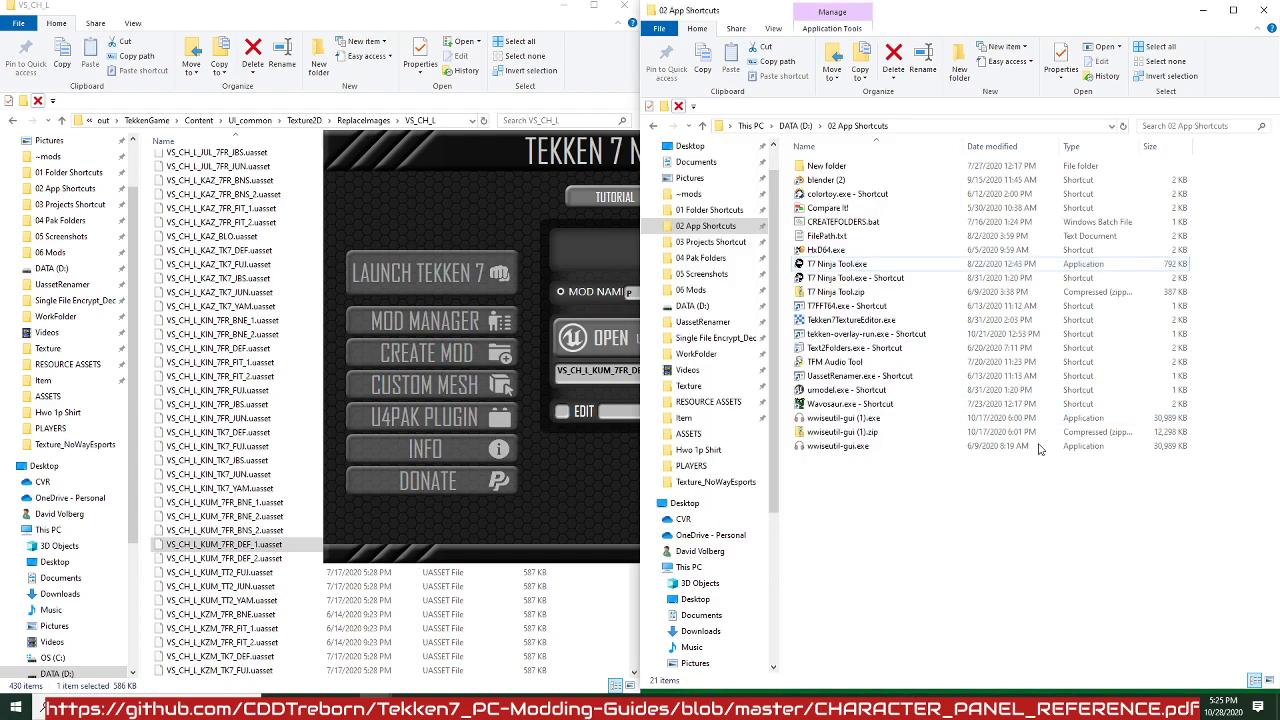
pyautogui.click(707, 211)
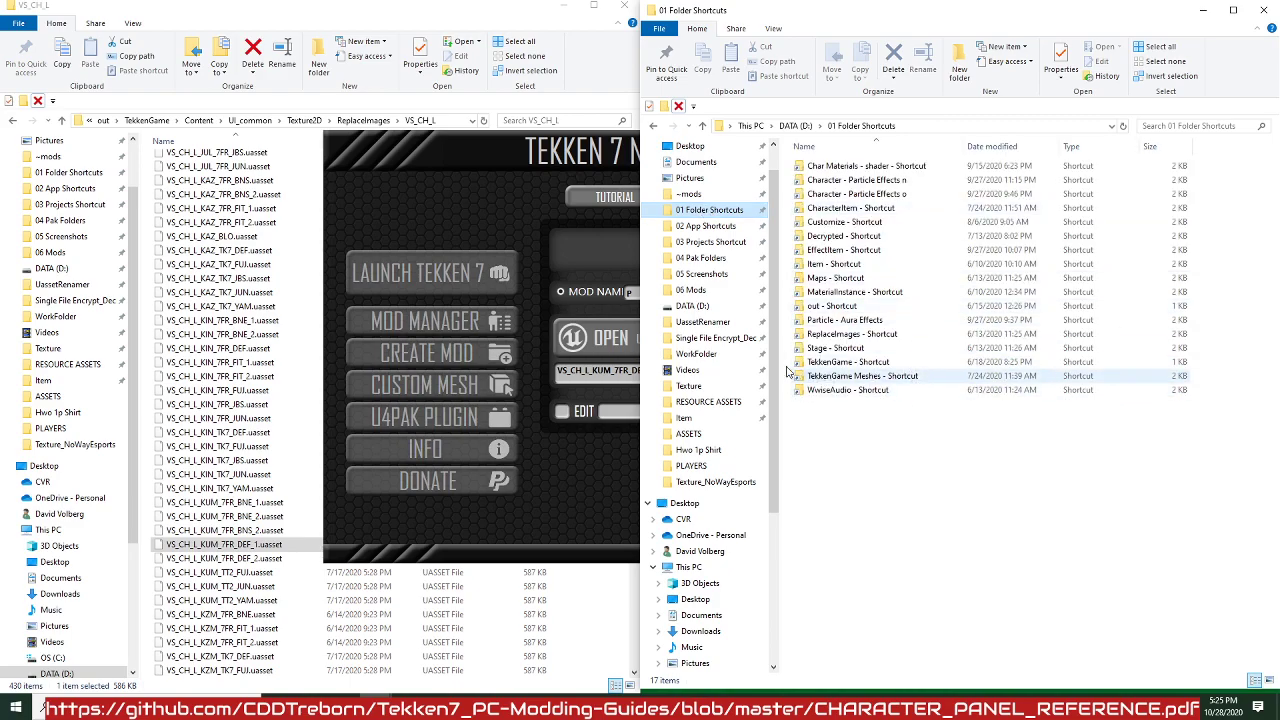
pyautogui.click(702, 321)
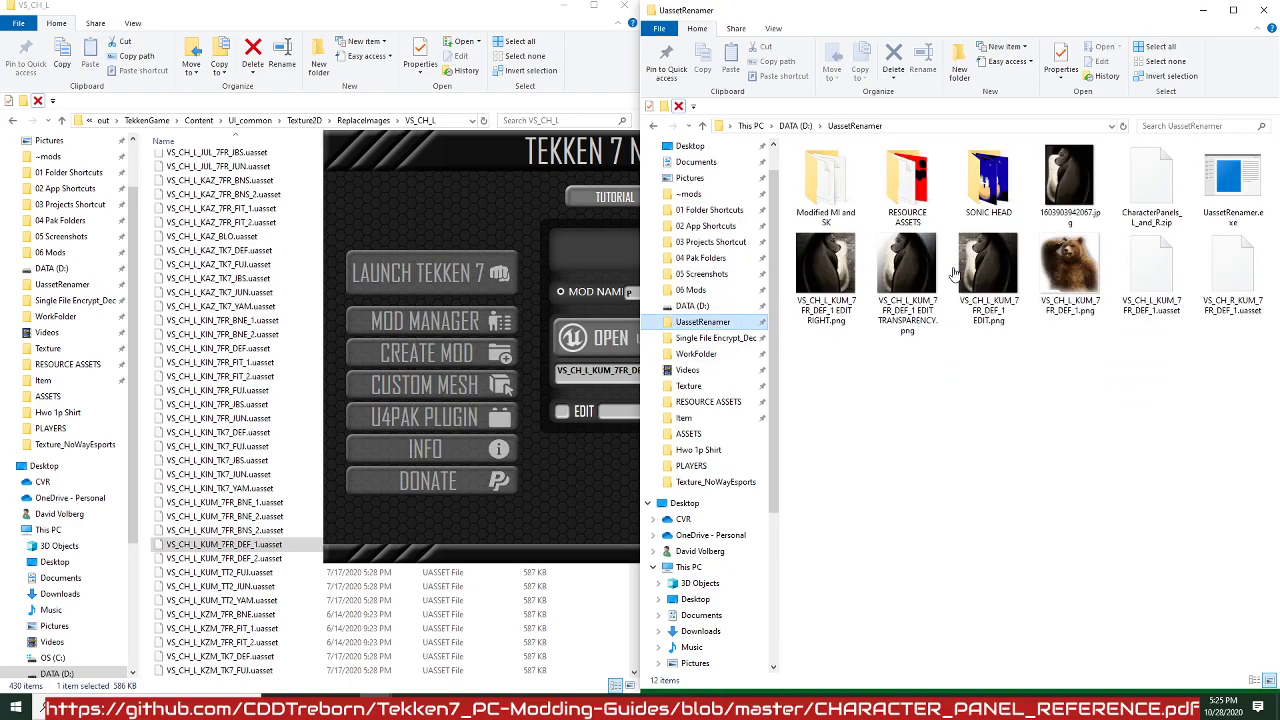
pyautogui.click(1150, 280)
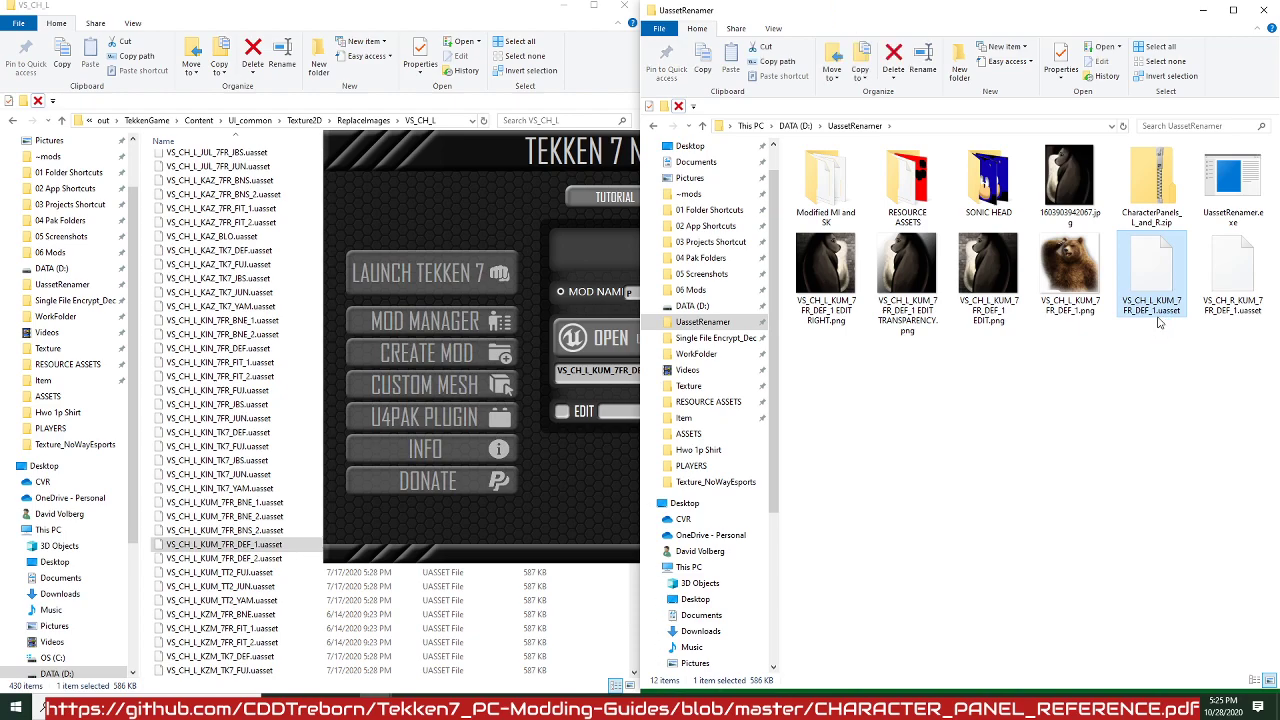
pyautogui.click(1156, 310)
pyautogui.click(1167, 311)
pyautogui.press('BackSpace')
pyautogui.press('BackSpace')
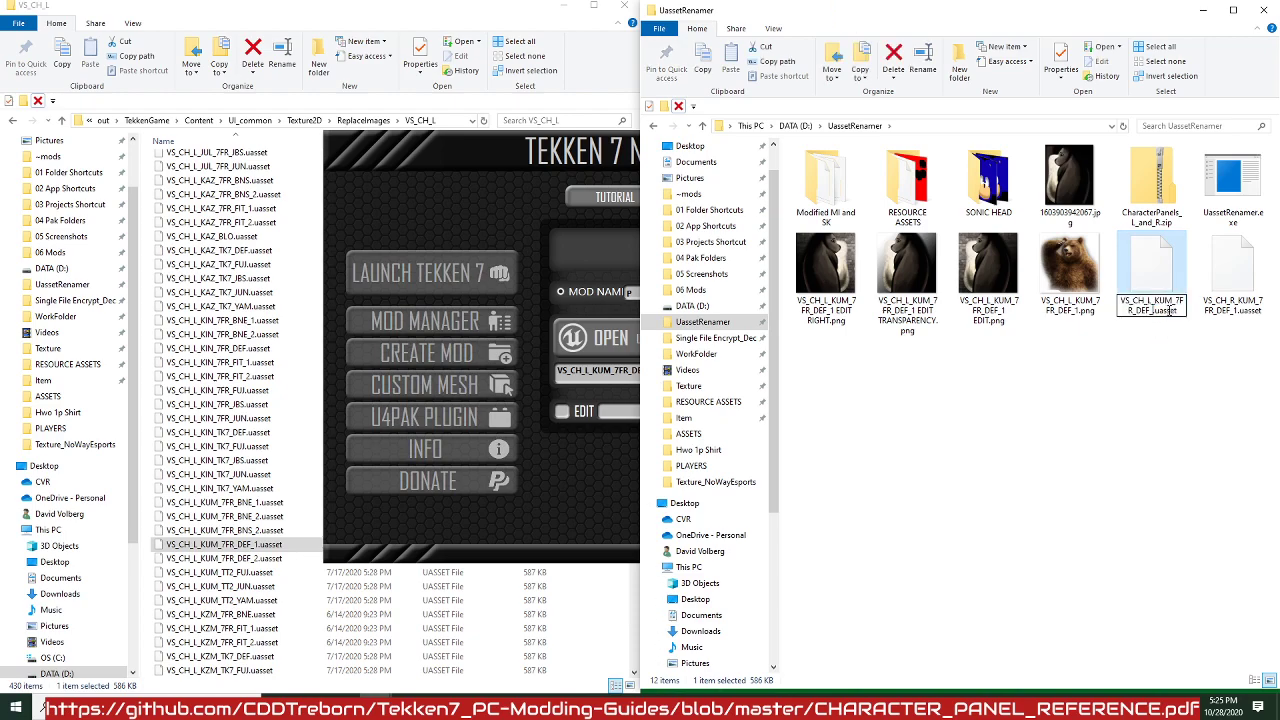
pyautogui.click(1020, 449)
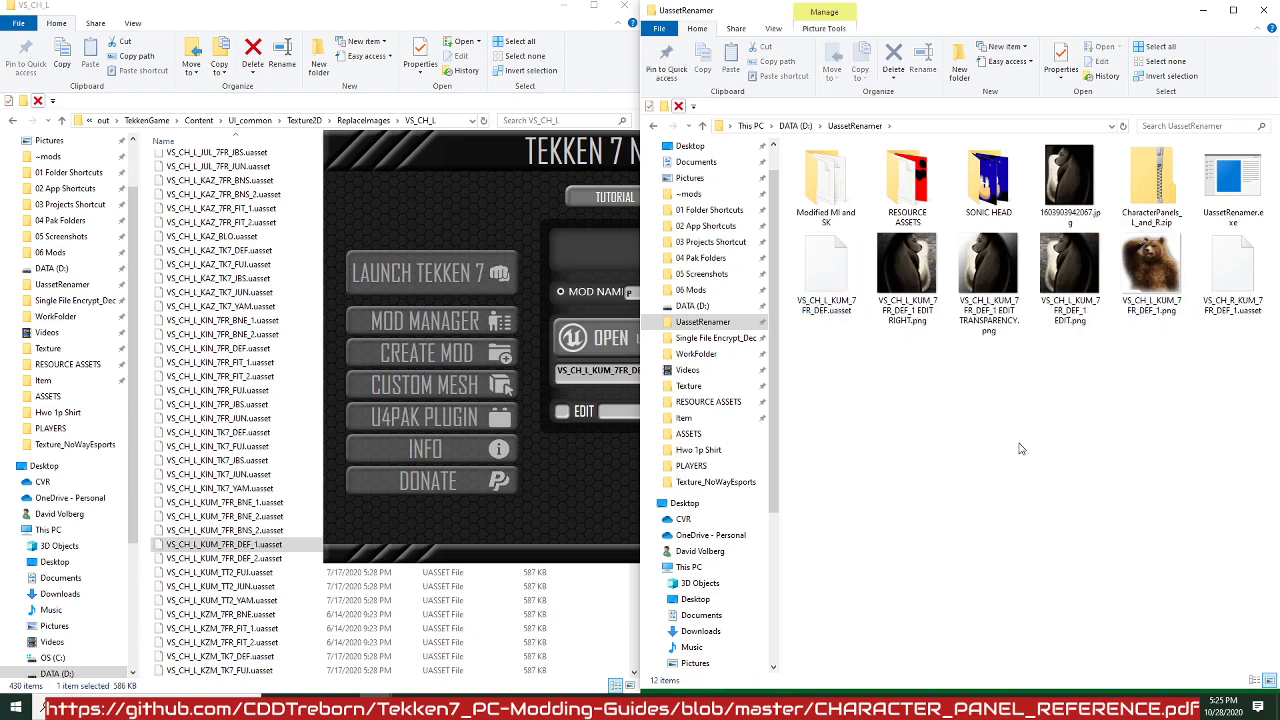
# Switch back to Tekken 7 Ninja Tool, load VS_CH_L_KUM_7FR_DEF.uasset and save it into the mod with automatic pak creation enabled.
pyautogui.click(422, 205)
pyautogui.click(670, 340)
pyautogui.doubleClick(720, 220)
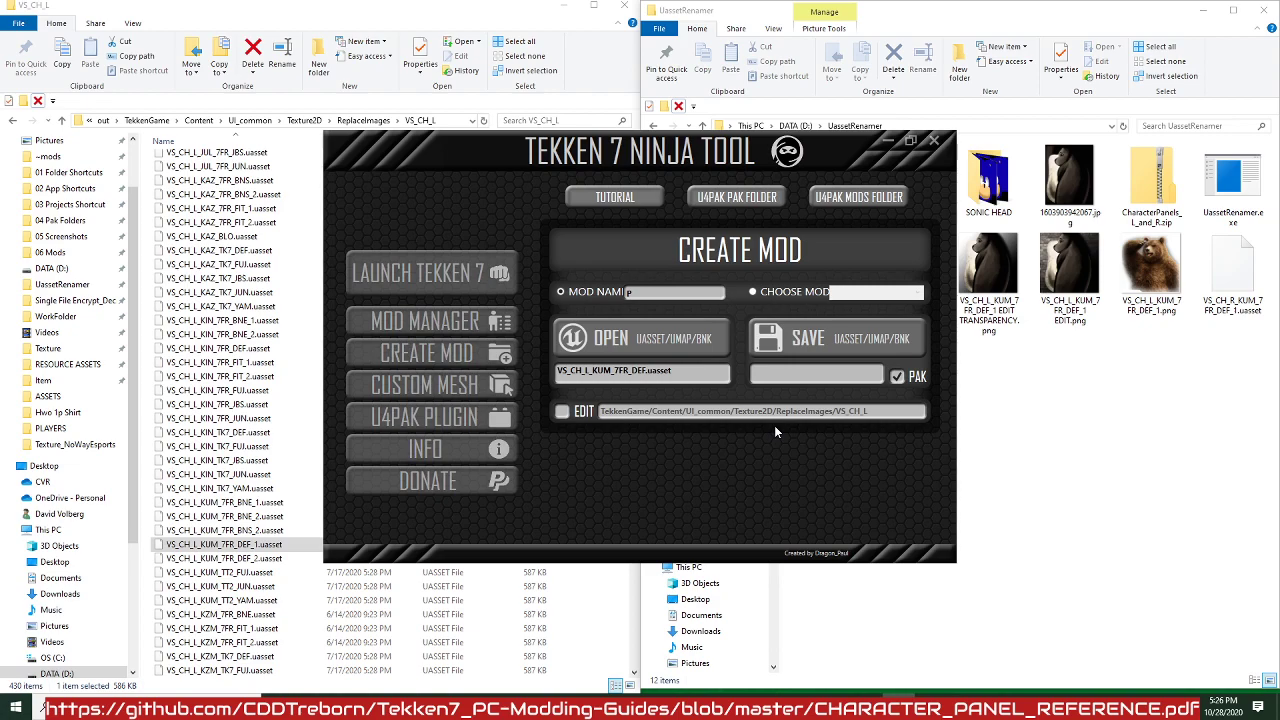
pyautogui.click(868, 347)
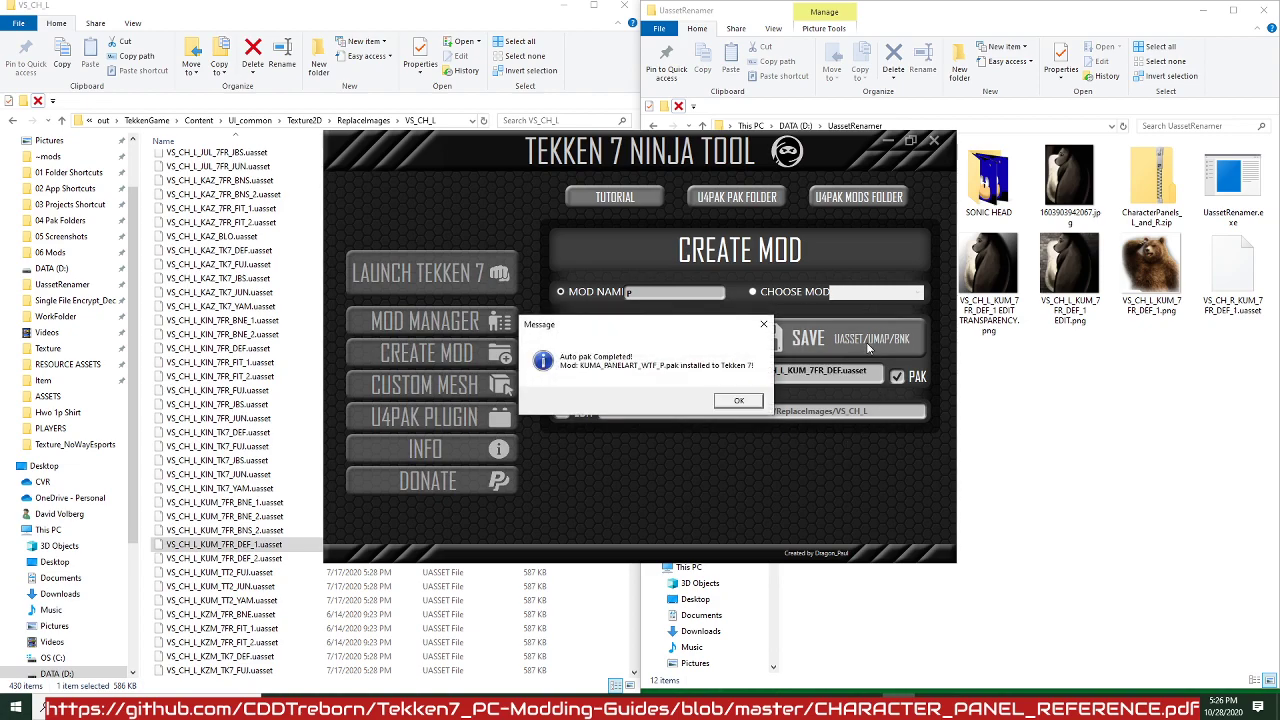
# Dismiss the auto pak message, go up to the ReplaceImages folder in File Explorer and minimize Tekken 7 Ninja Tool.
pyautogui.click(754, 401)
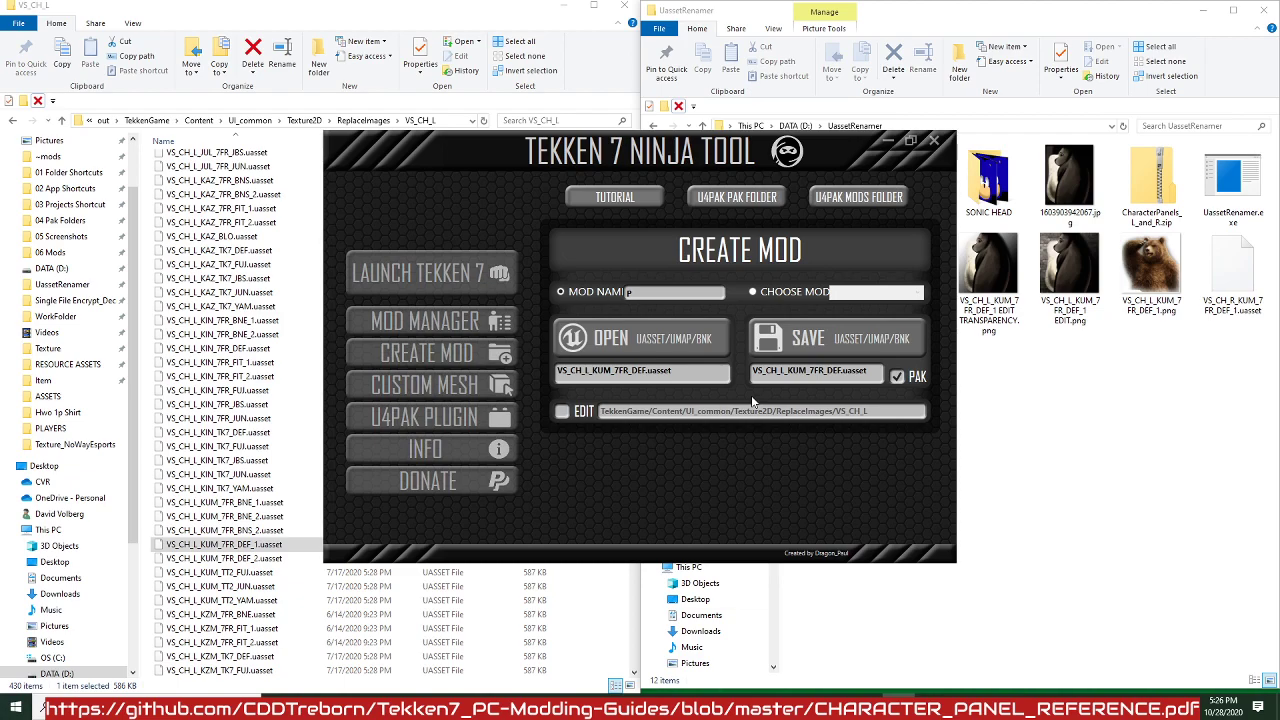
pyautogui.click(266, 12)
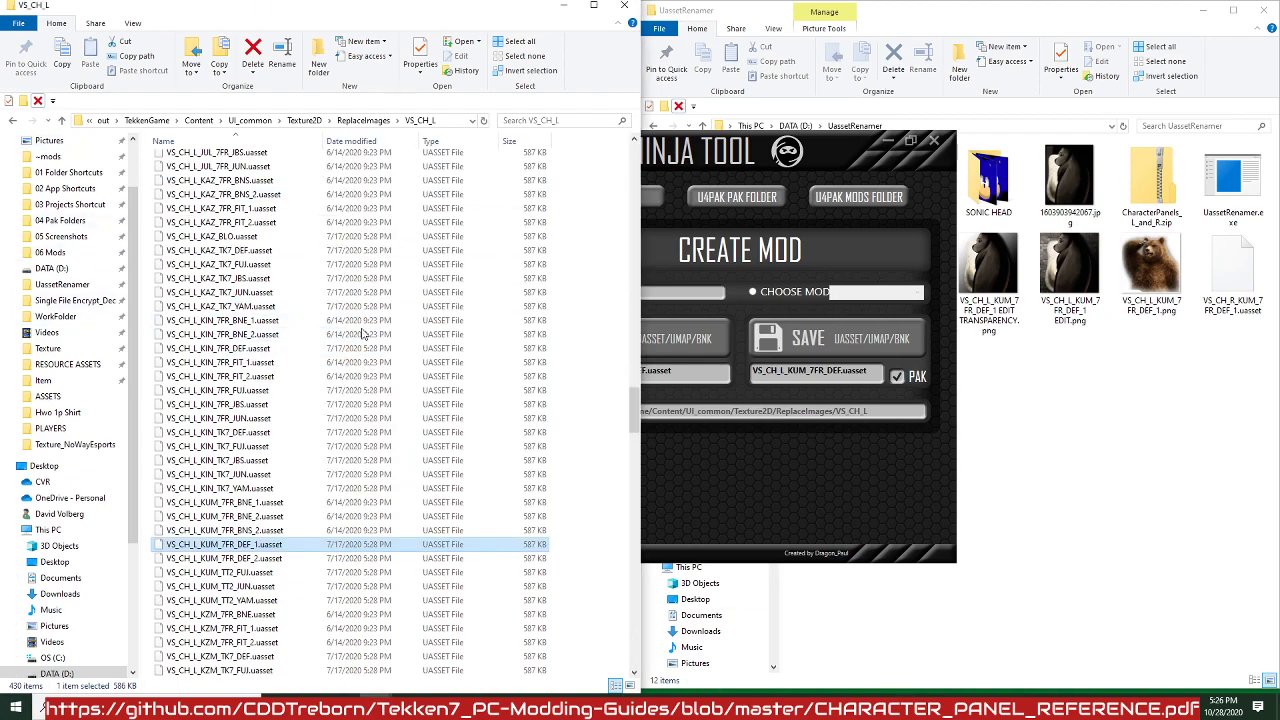
pyautogui.scroll(20, 300, 397)
pyautogui.scroll(15, 299, 395)
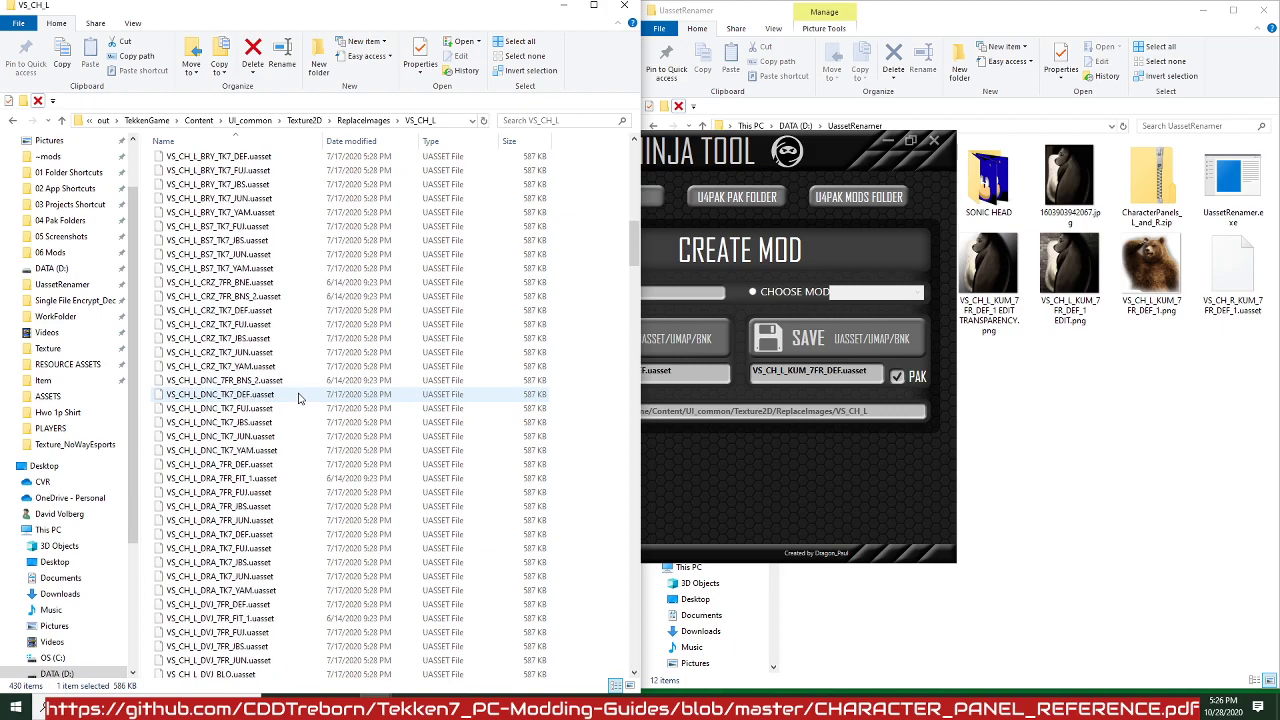
pyautogui.click(368, 121)
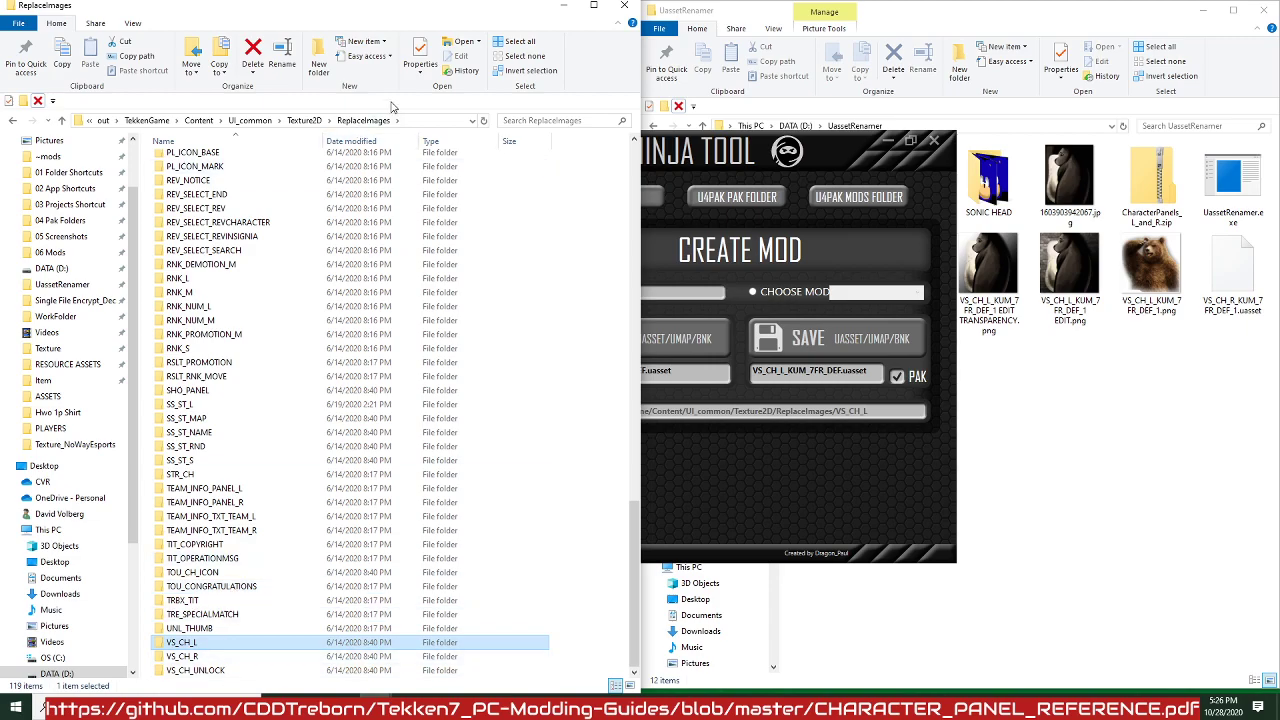
pyautogui.click(772, 506)
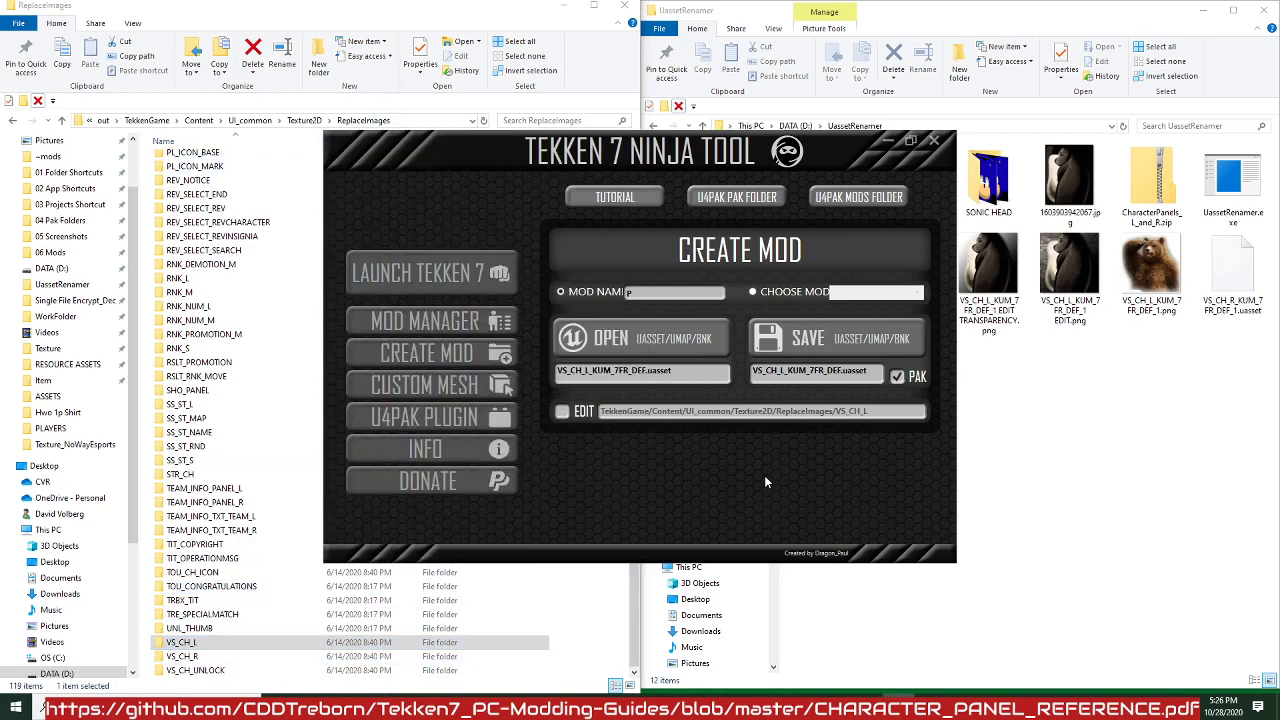
pyautogui.click(892, 145)
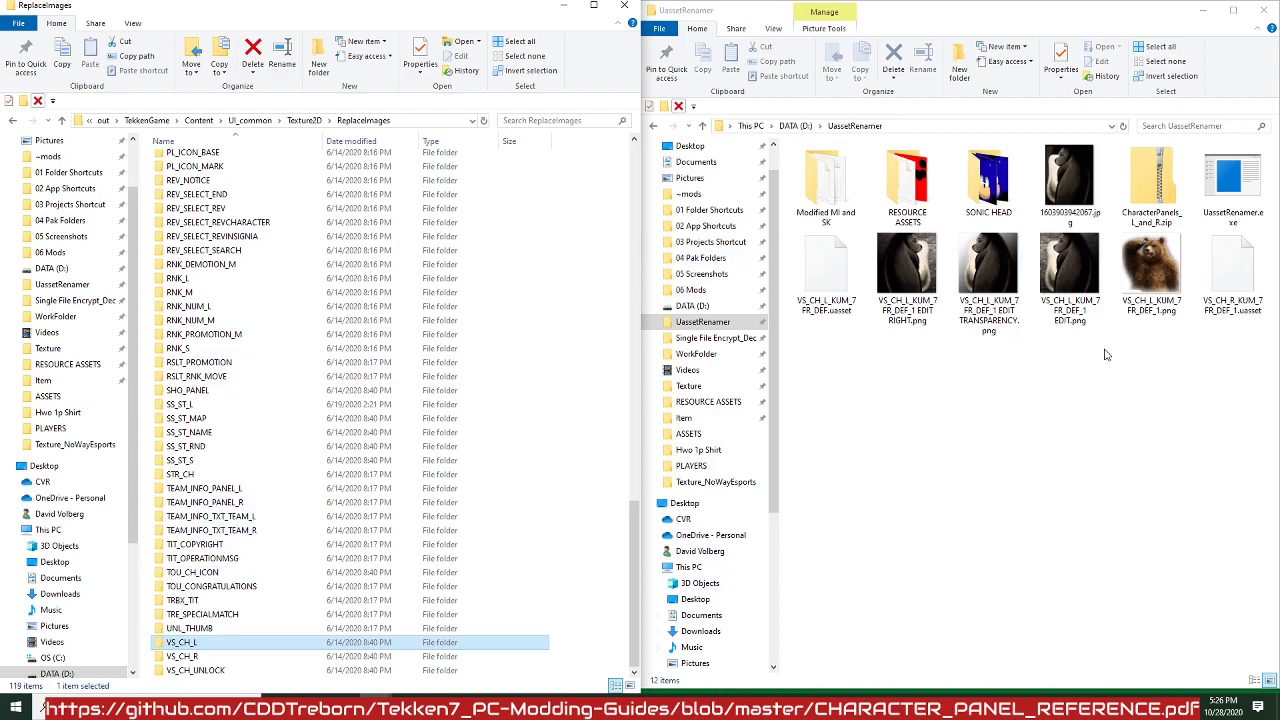
# Open the VS_CH_L folder nested inside the KUMA_PANELART_WTF_P mod folder in 04 Pak Folders.
pyautogui.click(84, 222)
pyautogui.click(360, 455)
pyautogui.scroll(-2, 360, 457)
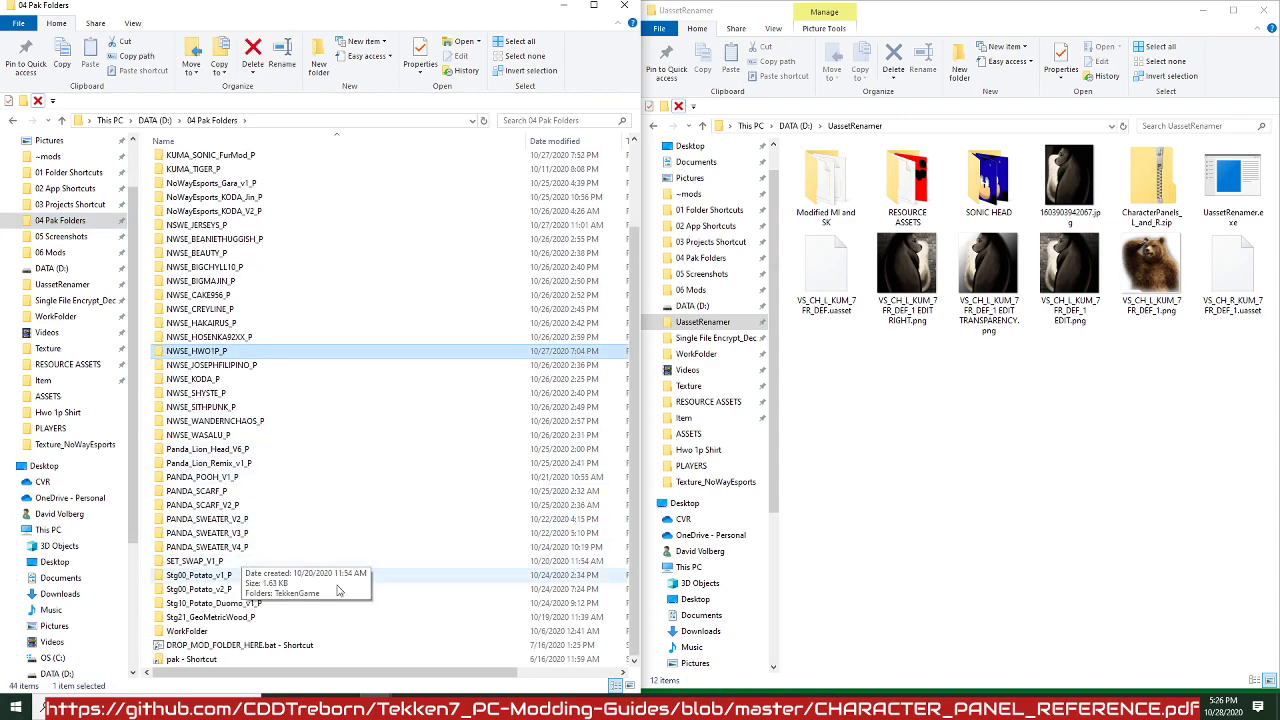
pyautogui.scroll(2, 210, 340)
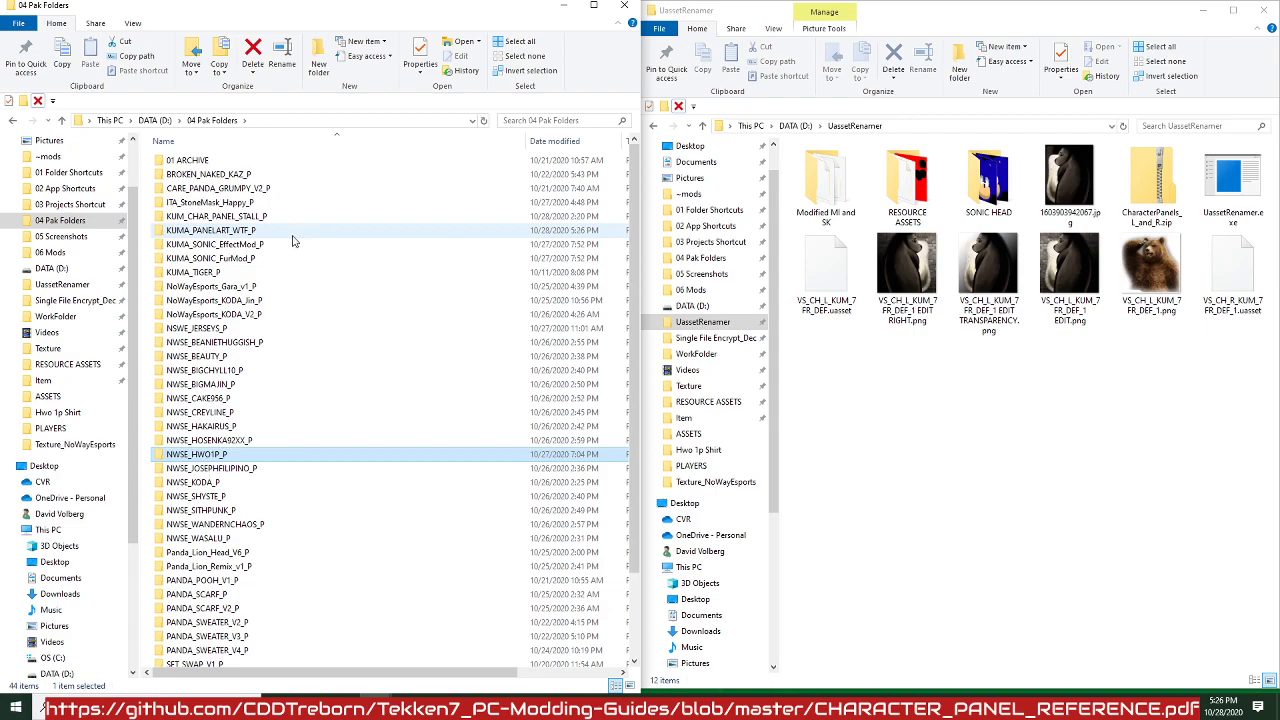
pyautogui.doubleClick(255, 232)
pyautogui.click(190, 165)
pyautogui.doubleClick(190, 162)
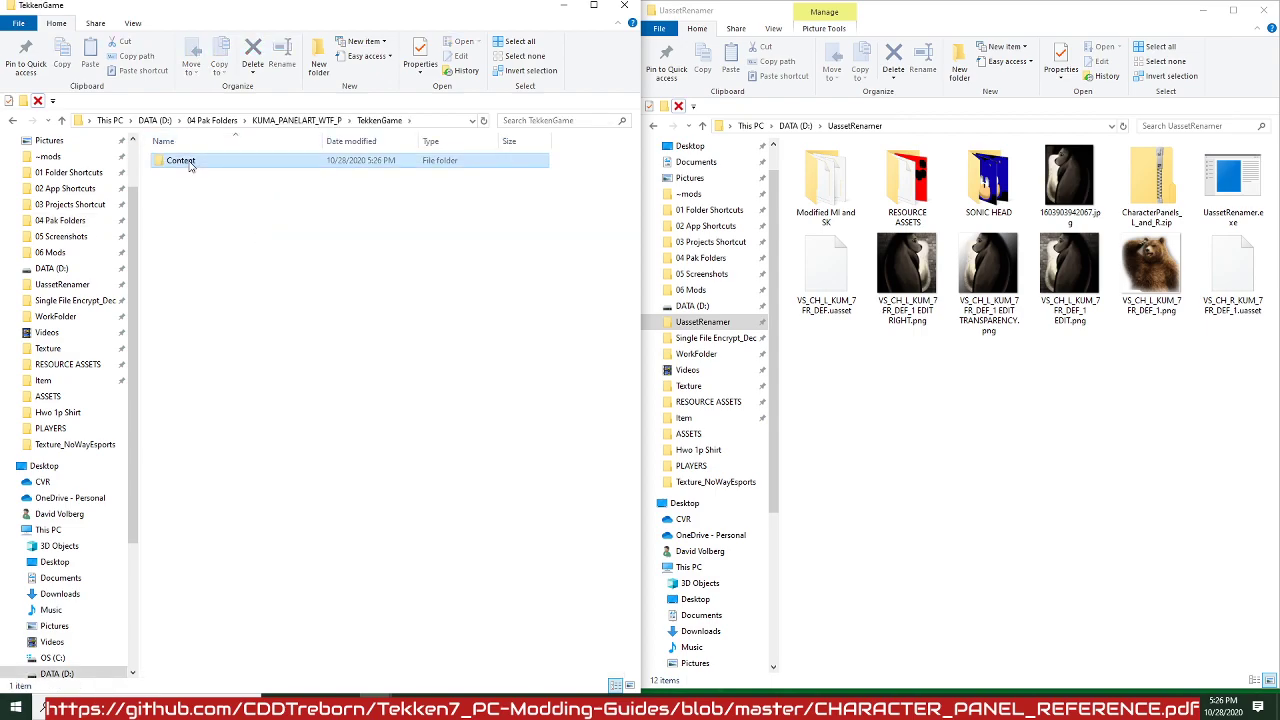
pyautogui.doubleClick(190, 162)
pyautogui.doubleClick(190, 162)
pyautogui.doubleClick(190, 162)
pyautogui.doubleClick(190, 162)
pyautogui.click(192, 162)
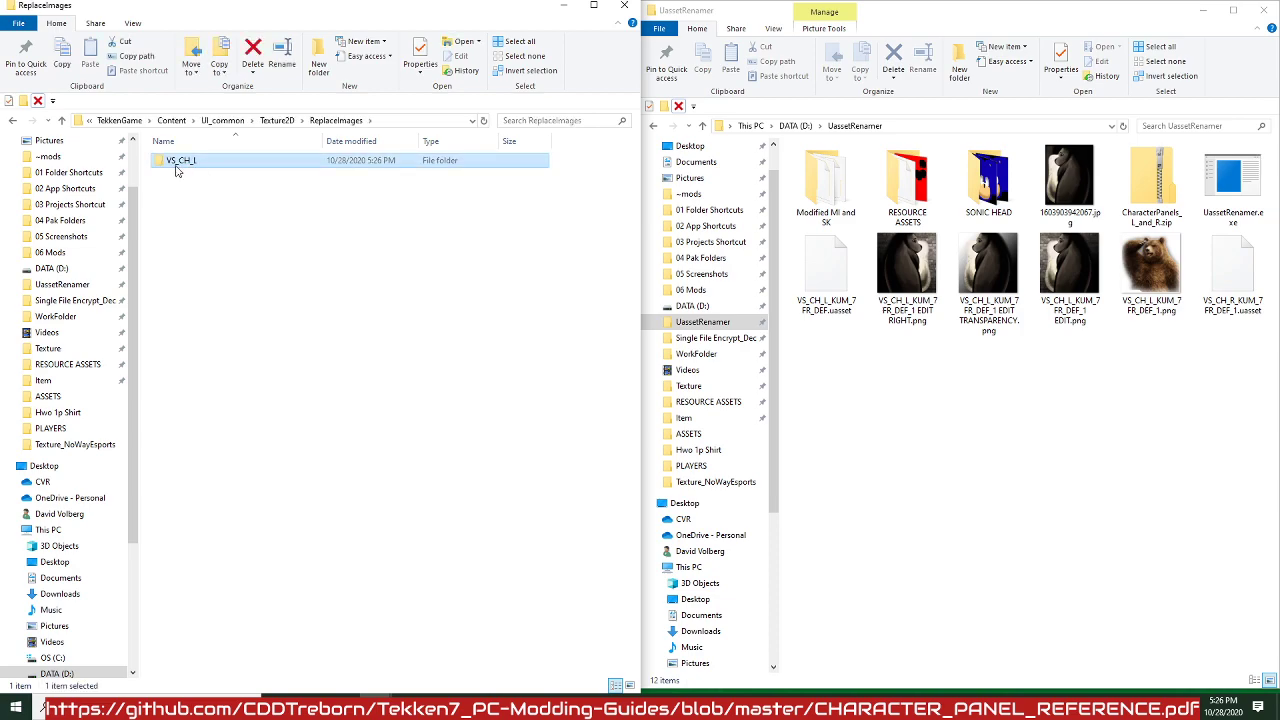
pyautogui.doubleClick(180, 164)
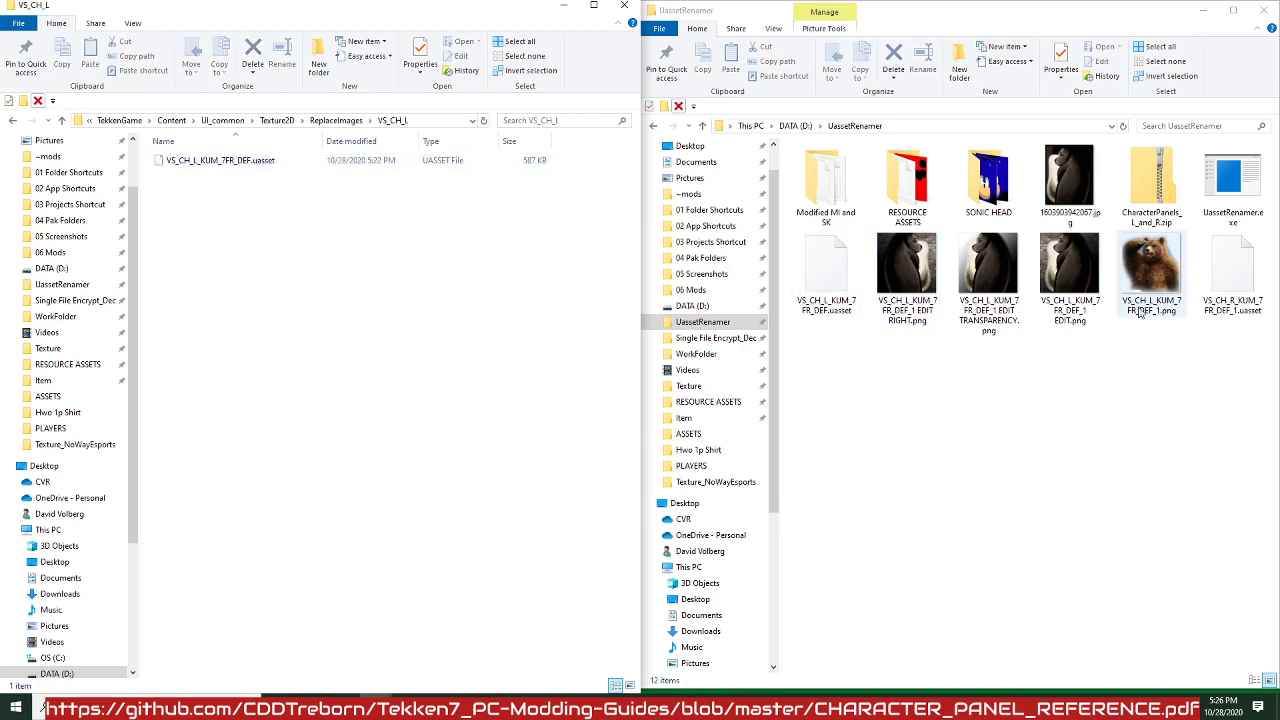
# Rename VS_CH_L_KUM_7FR_DEF.uasset in the UassetRenamer folder as VS_CH_L_KUM_7FR_DEF_1.uasset.
pyautogui.click(828, 300)
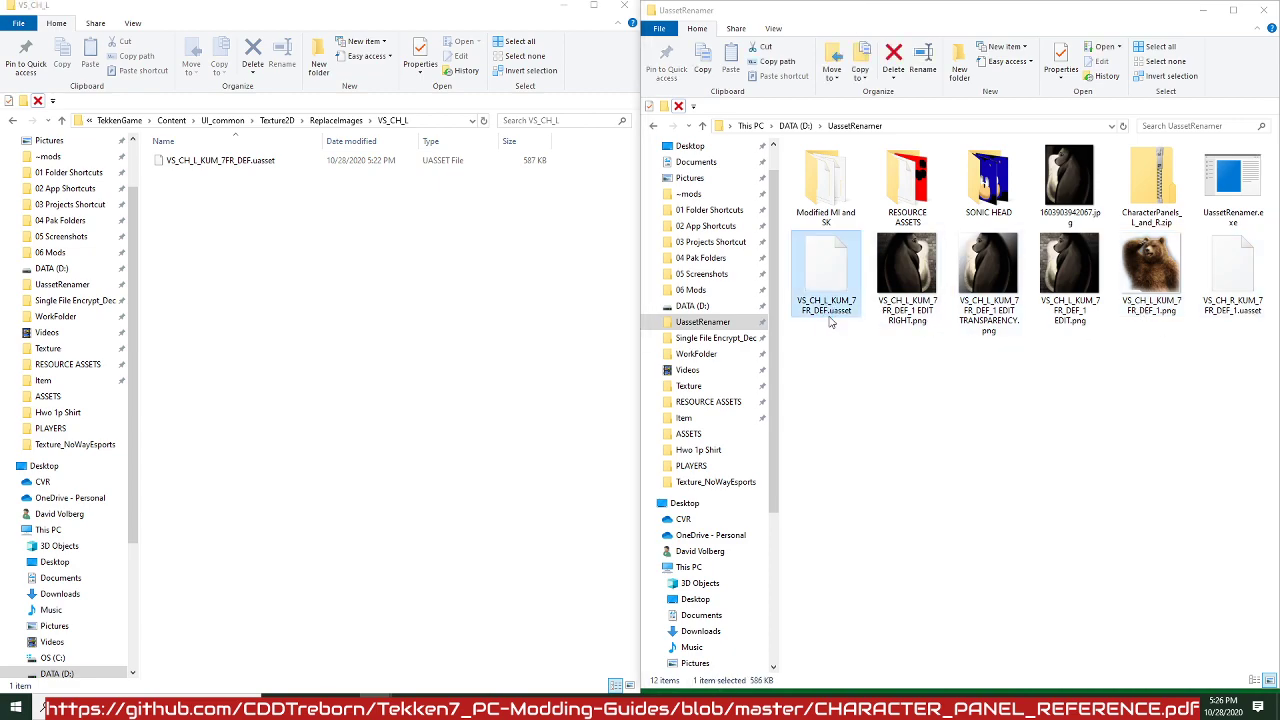
pyautogui.click(829, 308)
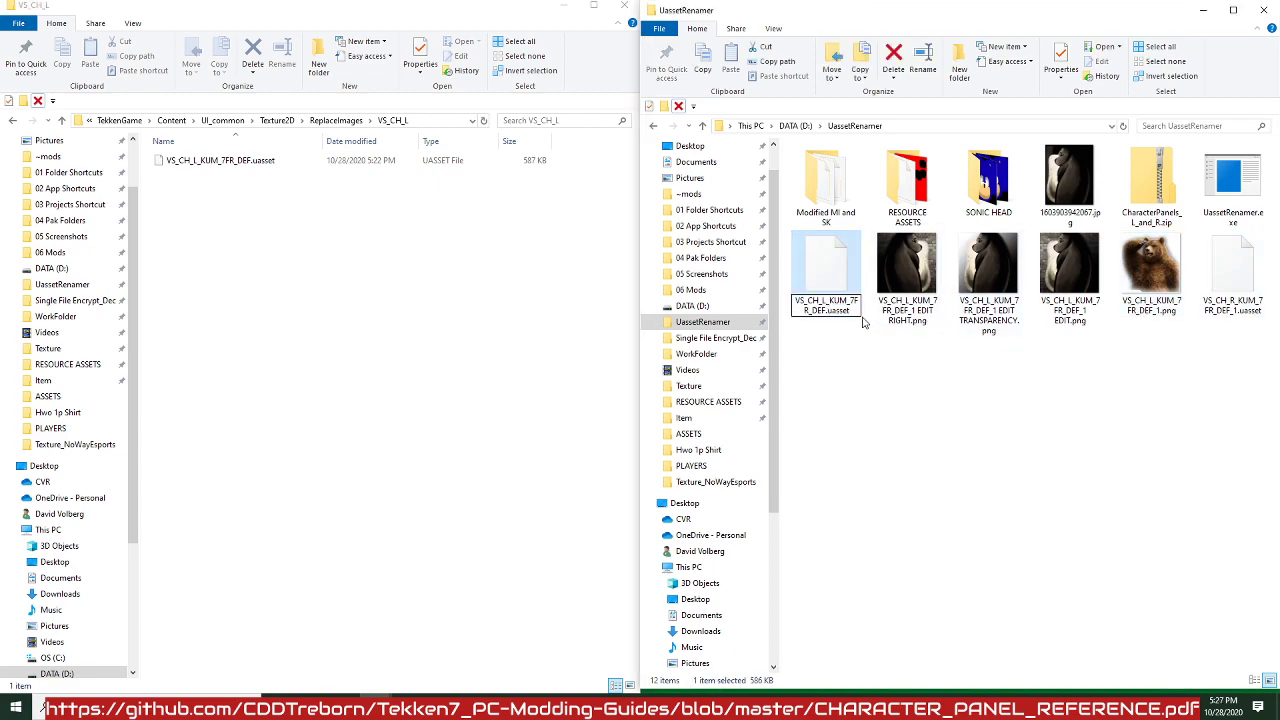
pyautogui.write('_1')
pyautogui.press('Return')
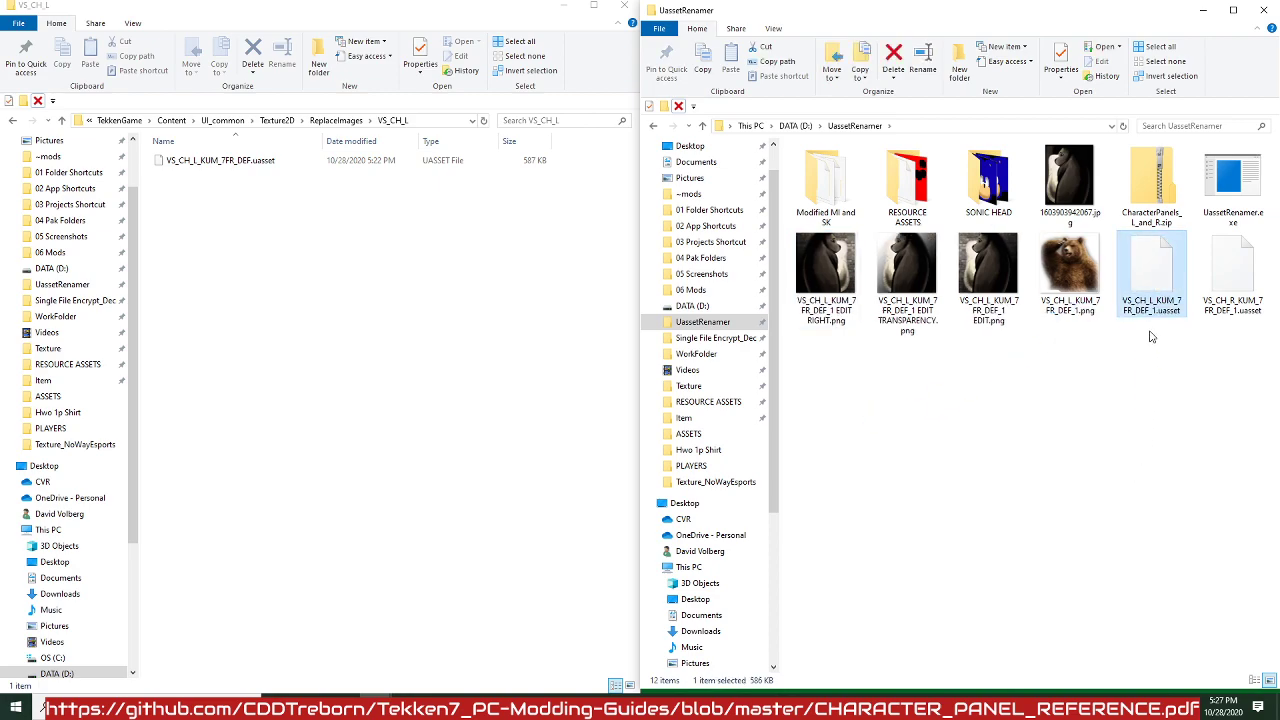
# Copy VS_CH_L_KUM_7FR_DEF_1.uasset from the UassetRenamer folder into the mod's VS_CH_L folder.
pyautogui.click(313, 296)
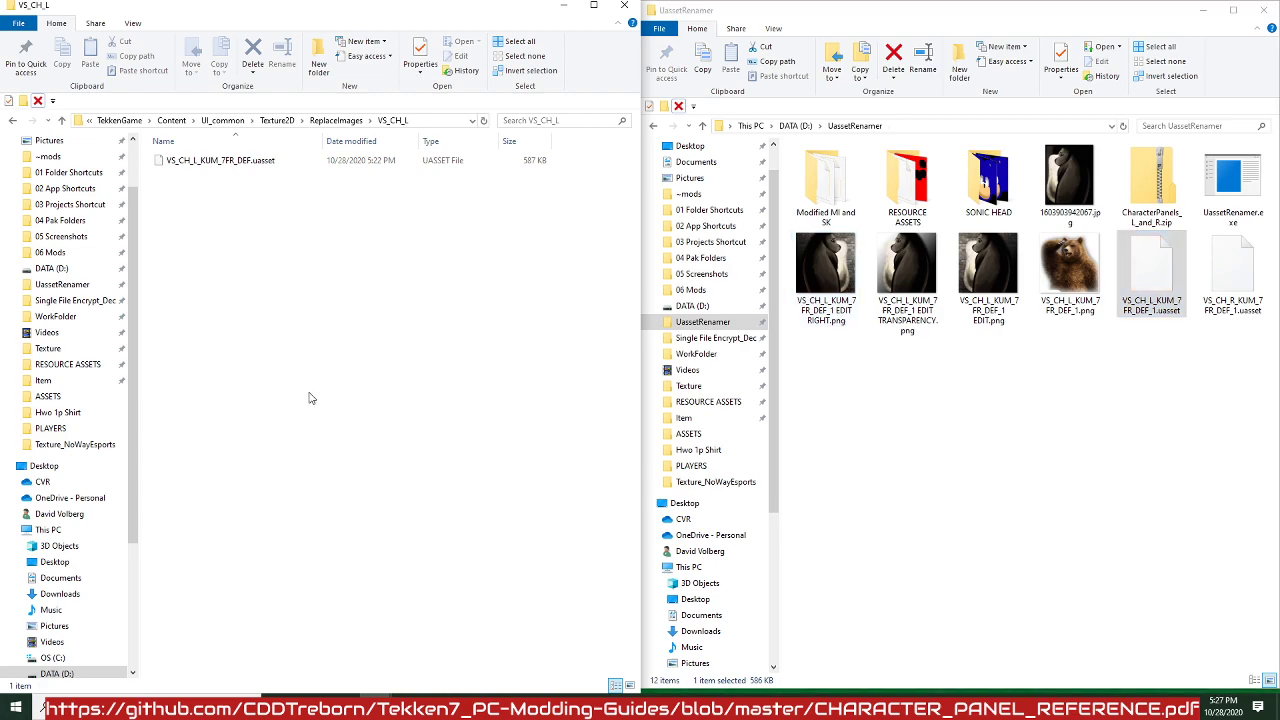
pyautogui.moveTo(1150, 268); pyautogui.dragTo(265, 278)
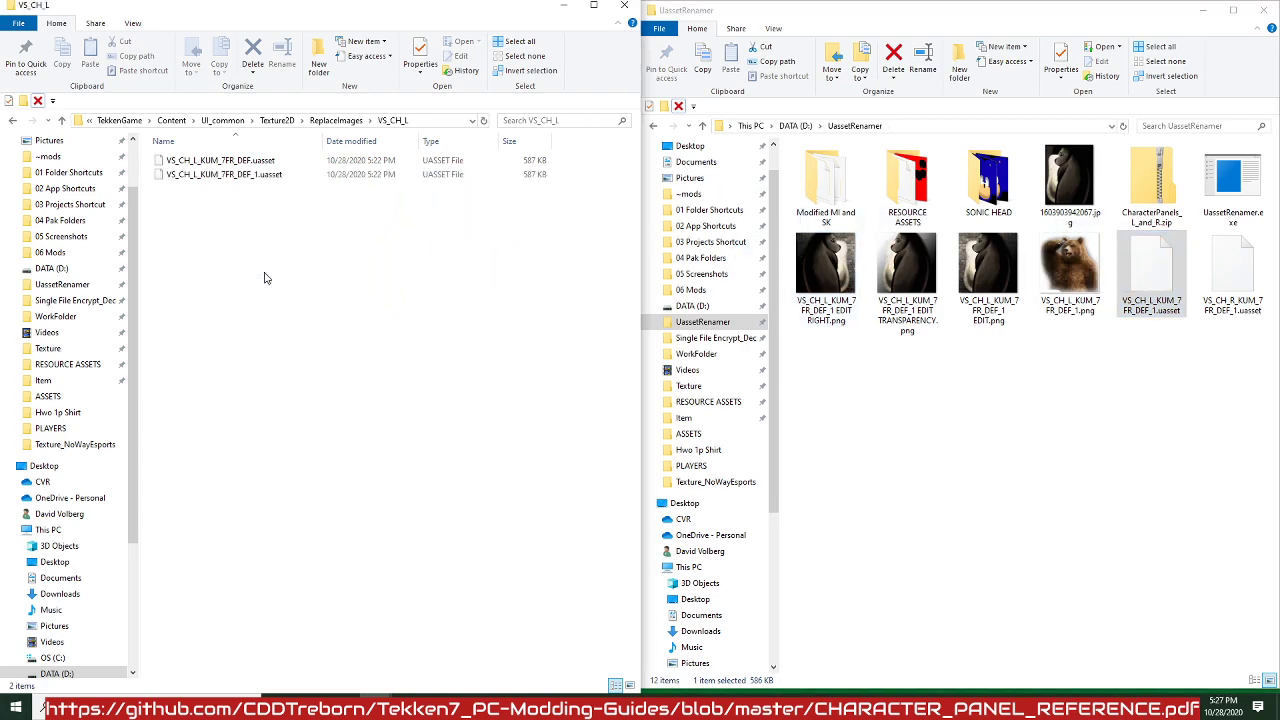
pyautogui.click(281, 164)
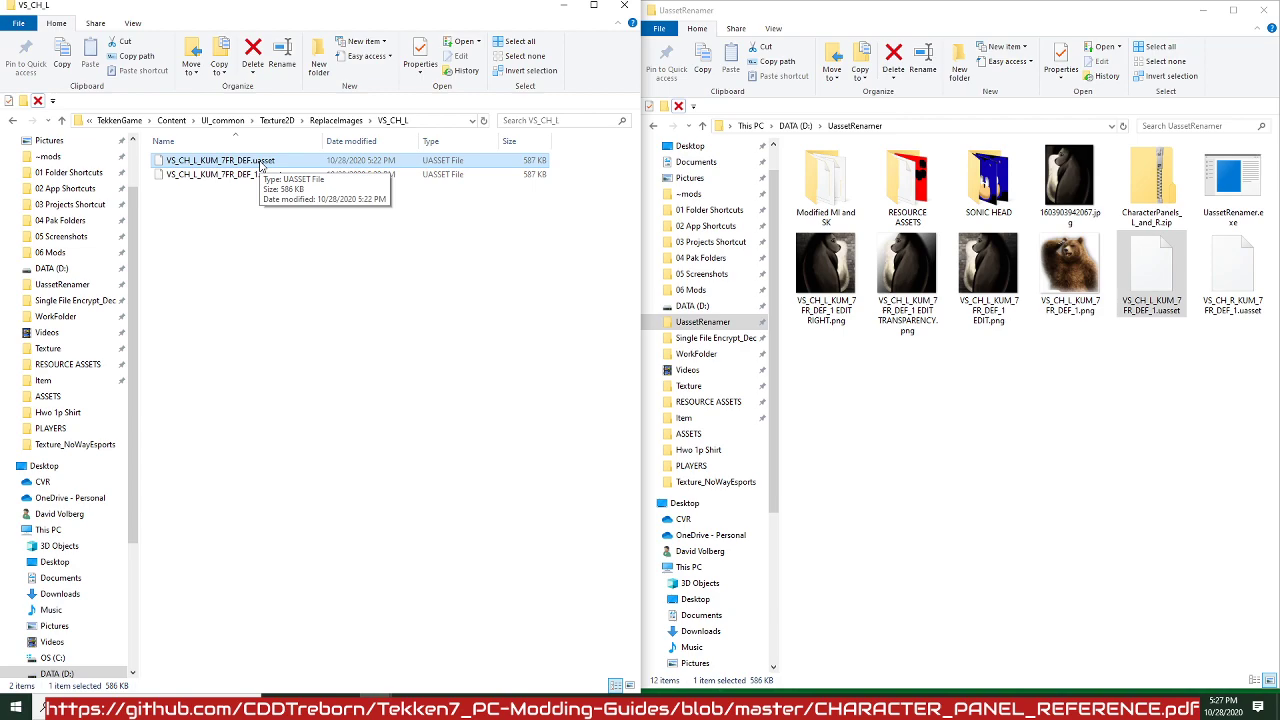
pyautogui.click(321, 298)
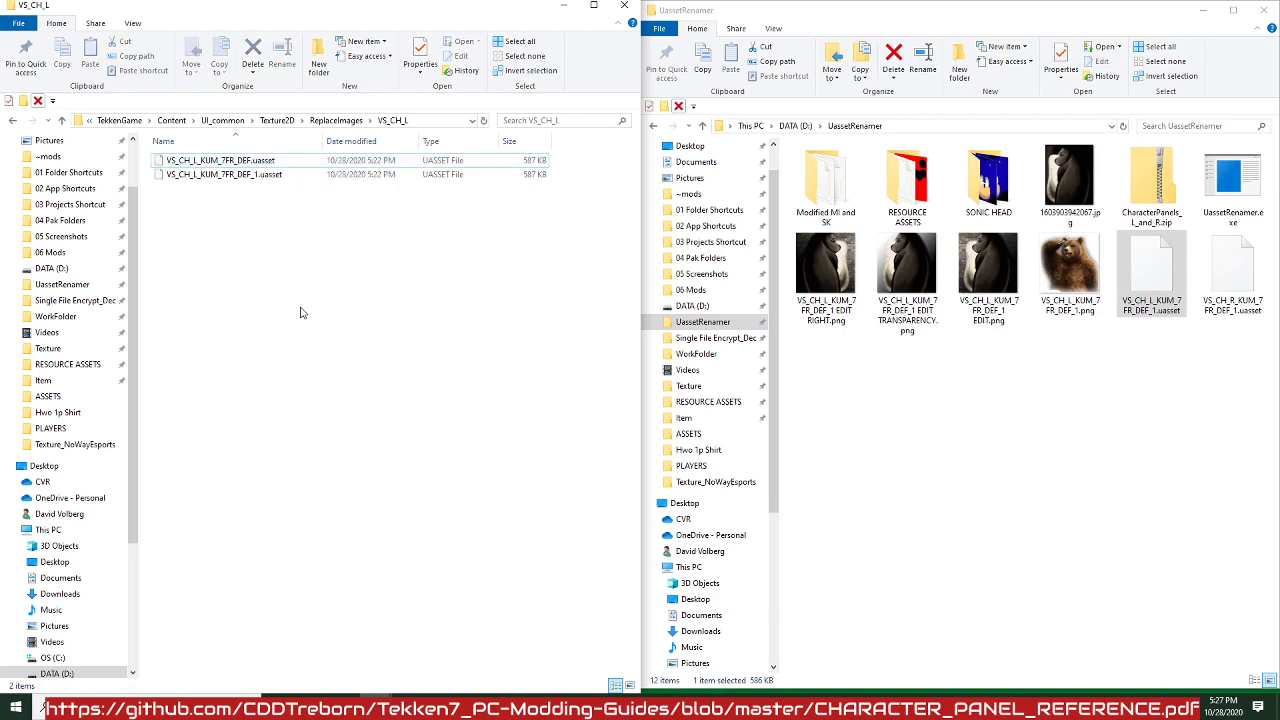
# Create a new folder named VS_CH_R beside VS_CH_L in the mod's ReplaceImages folder.
pyautogui.click(336, 121)
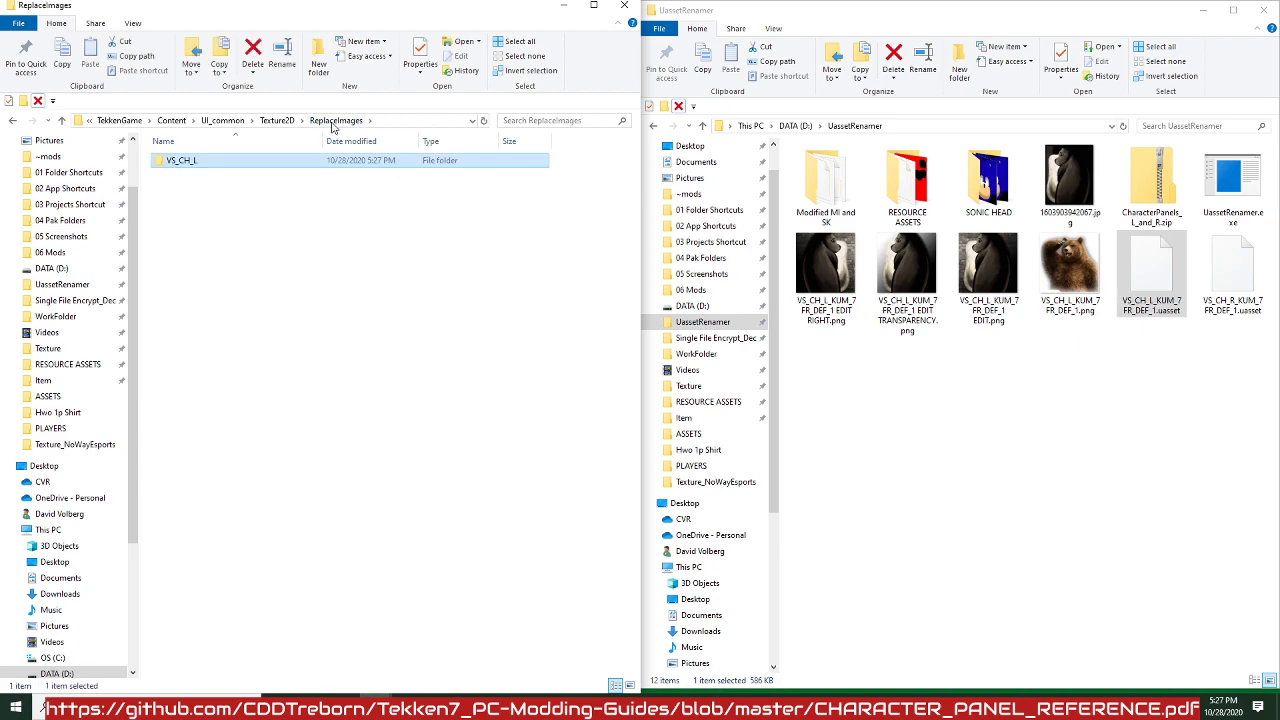
pyautogui.rightClick(194, 295)
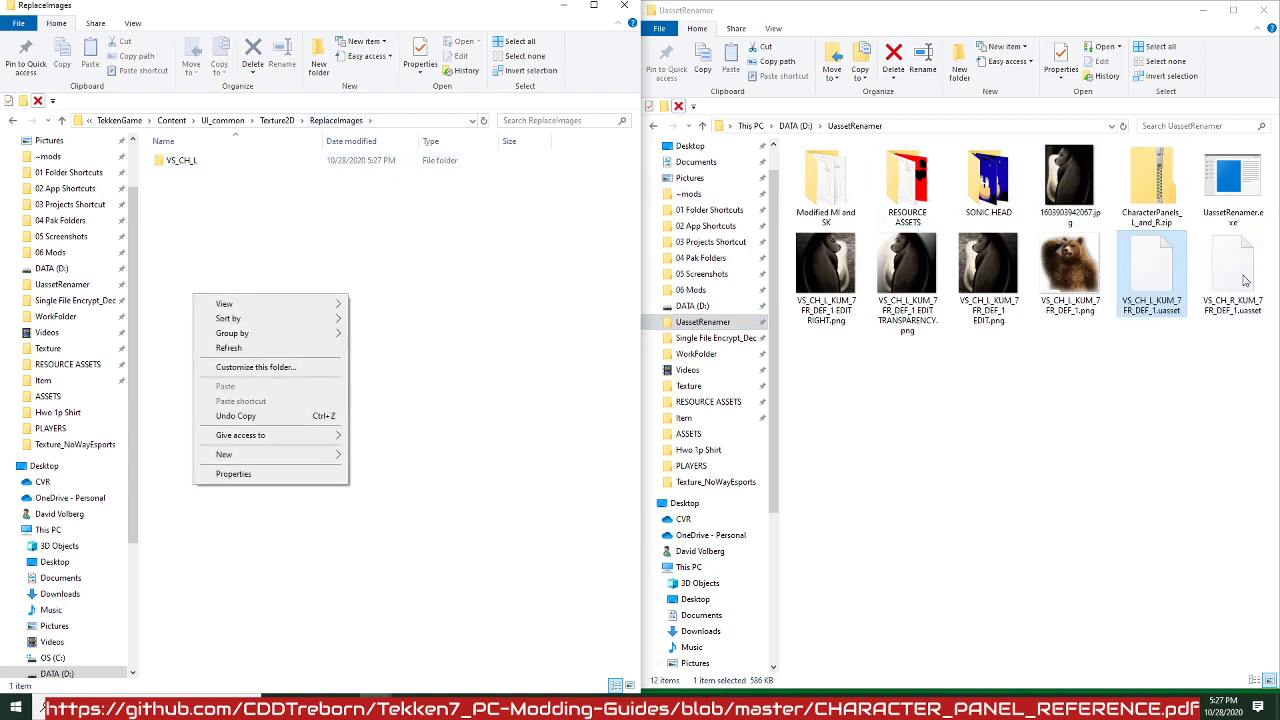
pyautogui.rightClick(243, 232)
pyautogui.rightClick(244, 228)
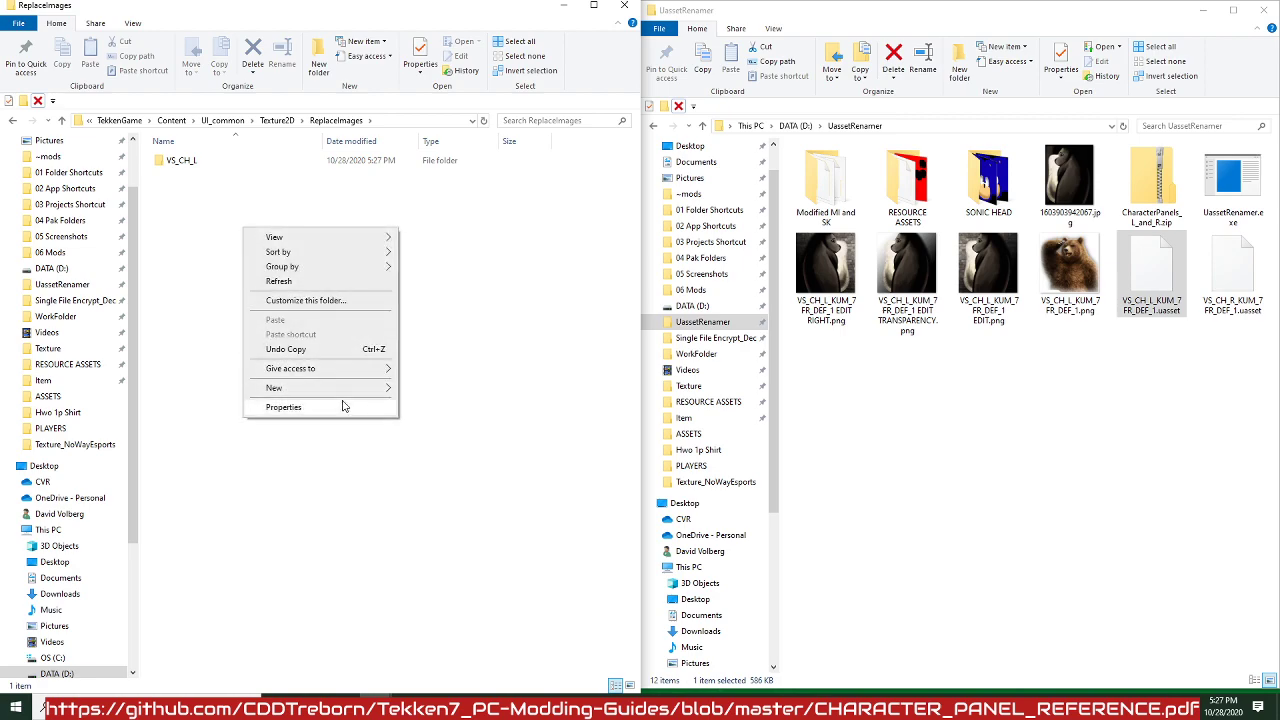
pyautogui.moveTo(349, 390)
pyautogui.click(462, 392)
pyautogui.click(464, 392)
pyautogui.moveTo(465, 400); pyautogui.dragTo(204, 240)
pyautogui.click(201, 163)
pyautogui.click(199, 164)
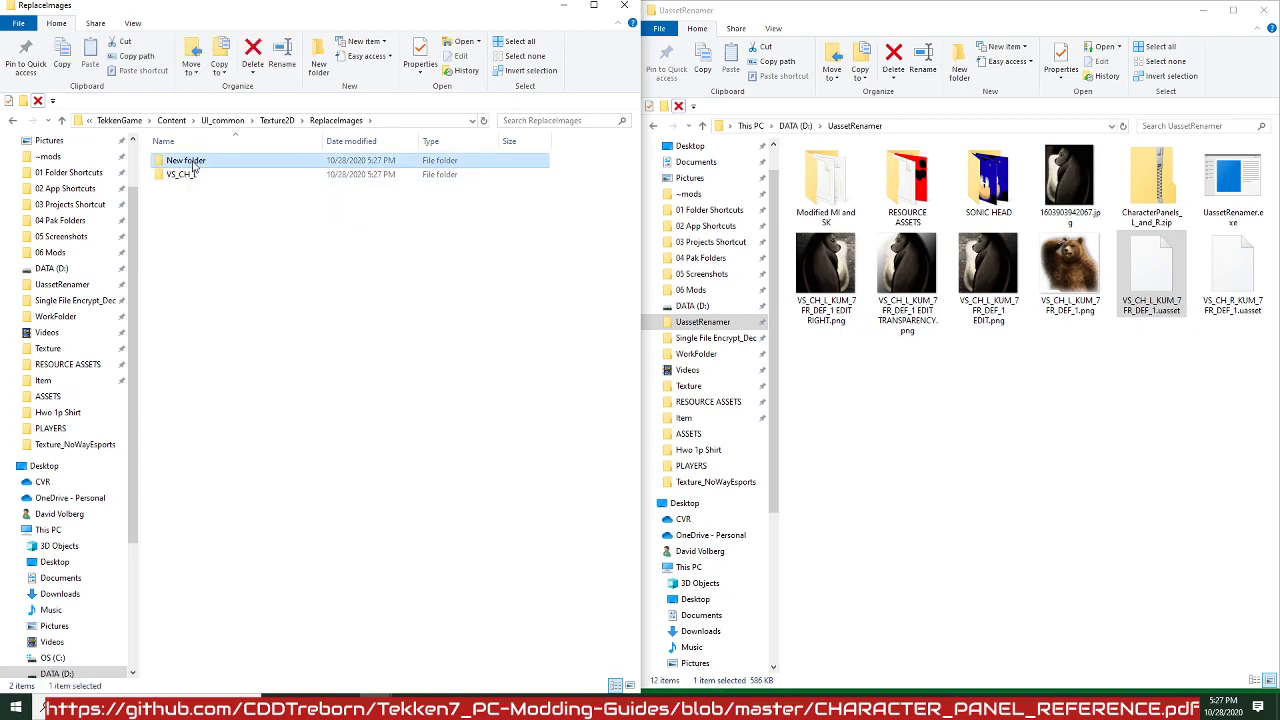
pyautogui.write('vs')
pyautogui.press('BackSpace')
pyautogui.press('BackSpace')
pyautogui.write('VS_')
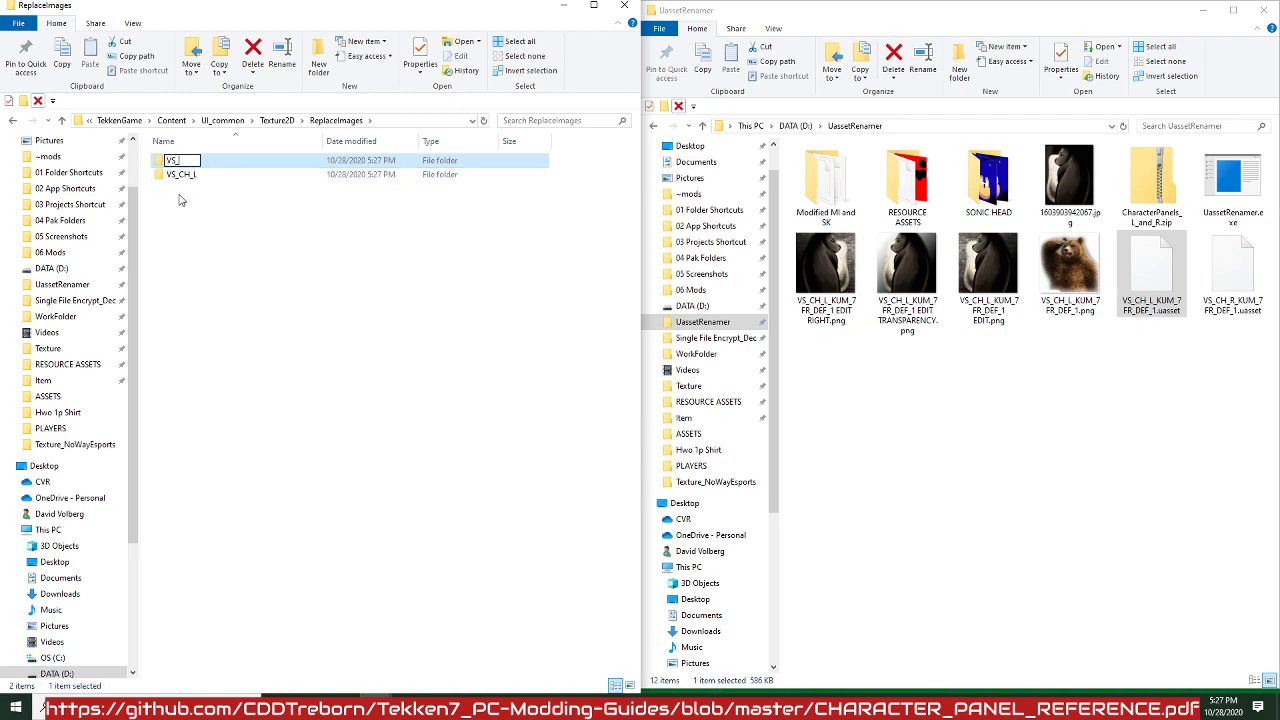
pyautogui.write('CH_R')
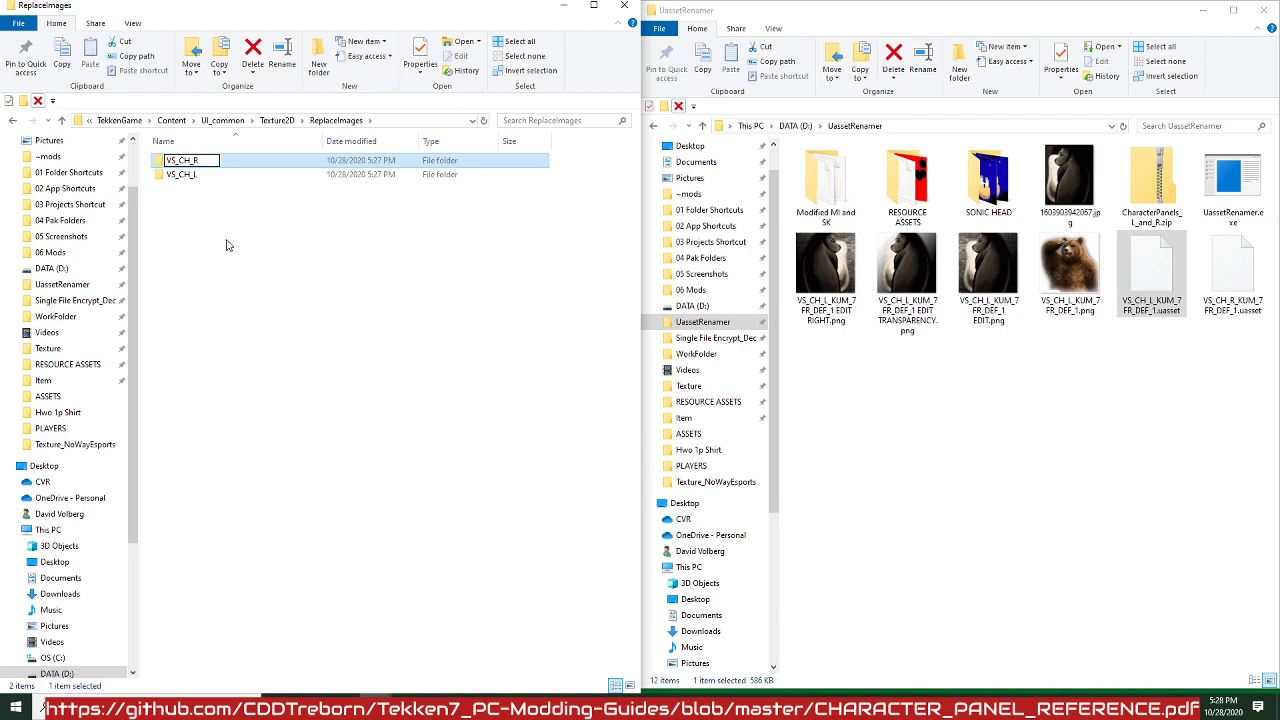
pyautogui.click(228, 226)
# Copy VS_CH_R_KUM_7FR_DEF_1.uasset from the UassetRenamer folder into the mod's new VS_CH_R folder.
pyautogui.doubleClick(206, 174)
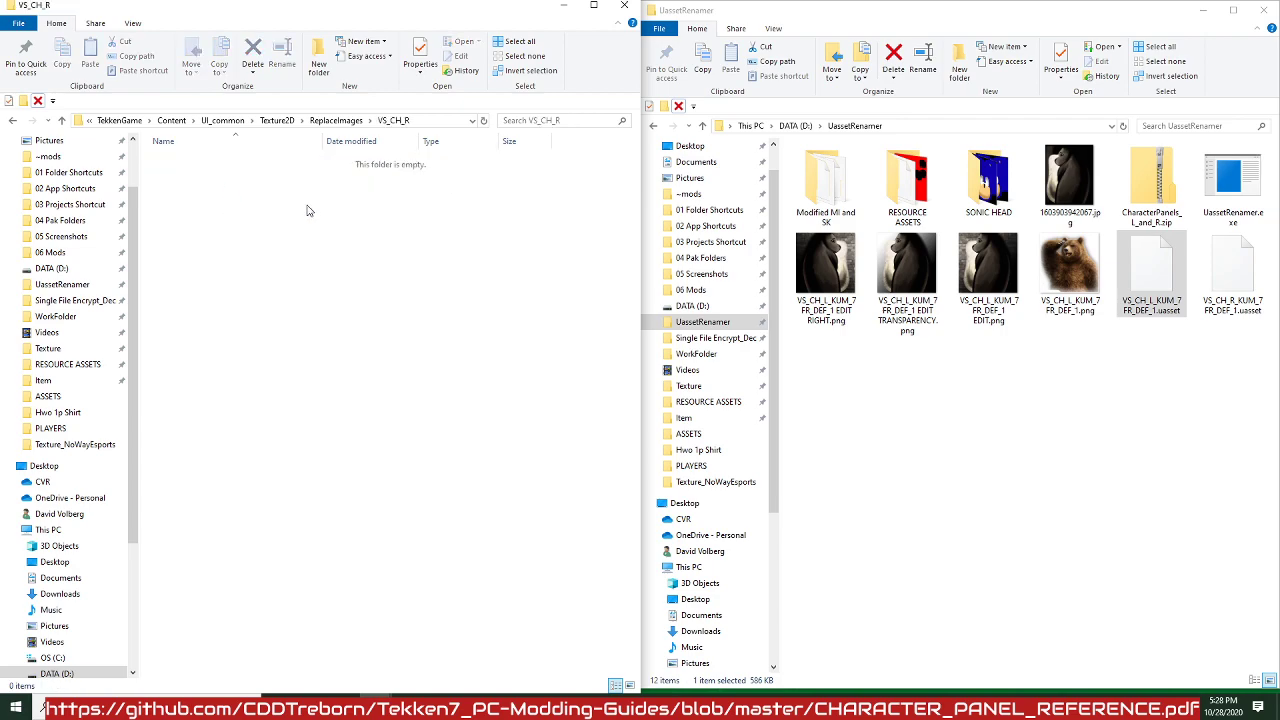
pyautogui.click(1254, 285)
pyautogui.moveTo(884, 265); pyautogui.dragTo(307, 260)
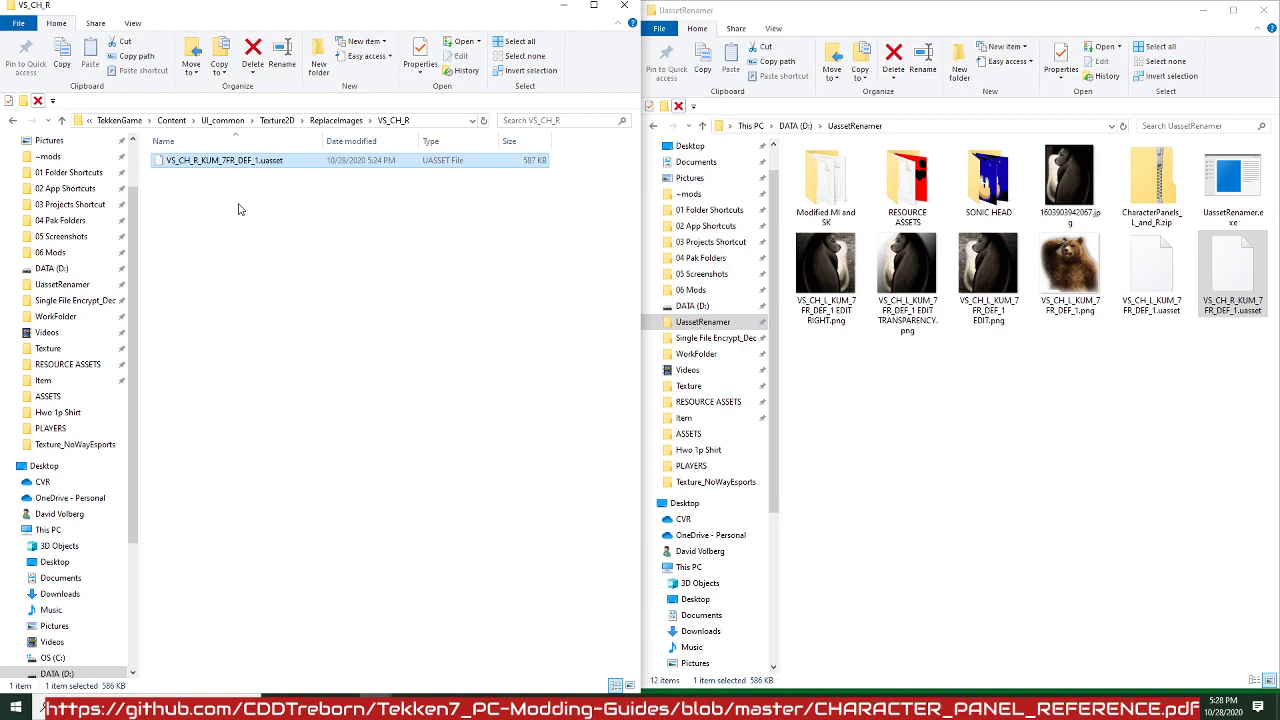
# Check the game's ~mods folder for the installed KUMA_PANELART_WTF_P.pak, then return to the mod's VS_CH_R folder.
pyautogui.click(60, 157)
pyautogui.click(361, 147)
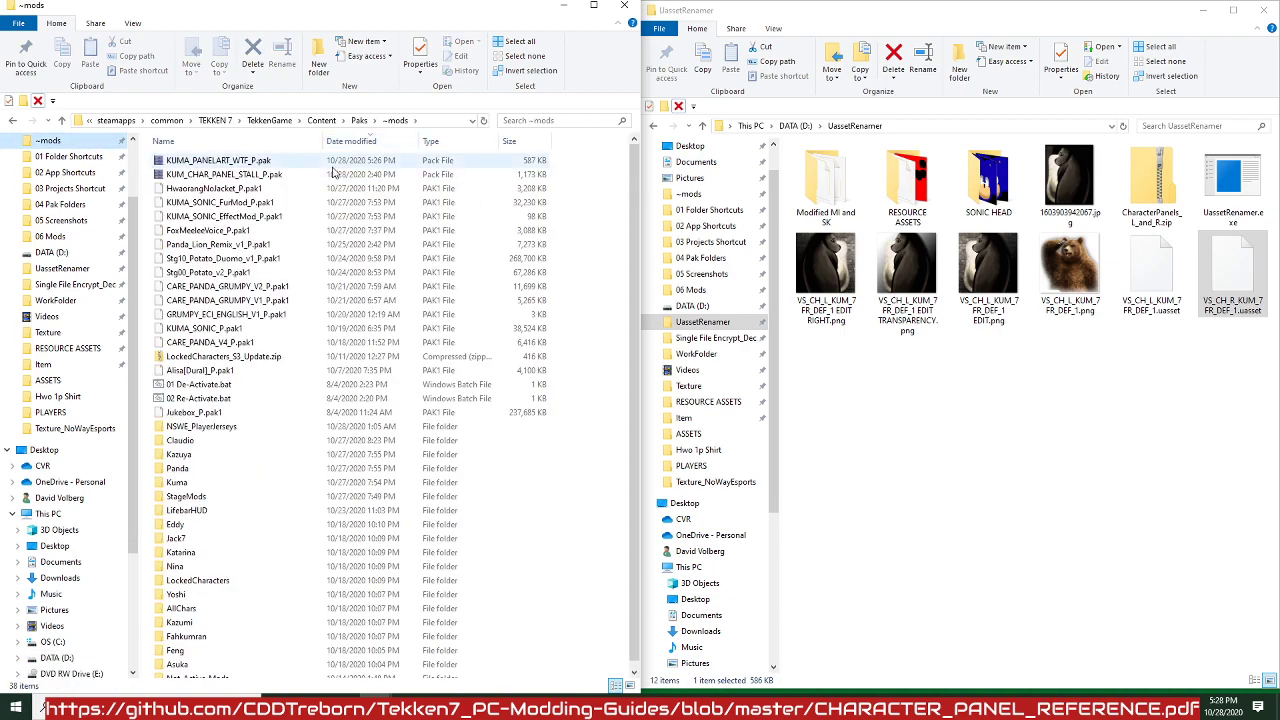
pyautogui.click(13, 122)
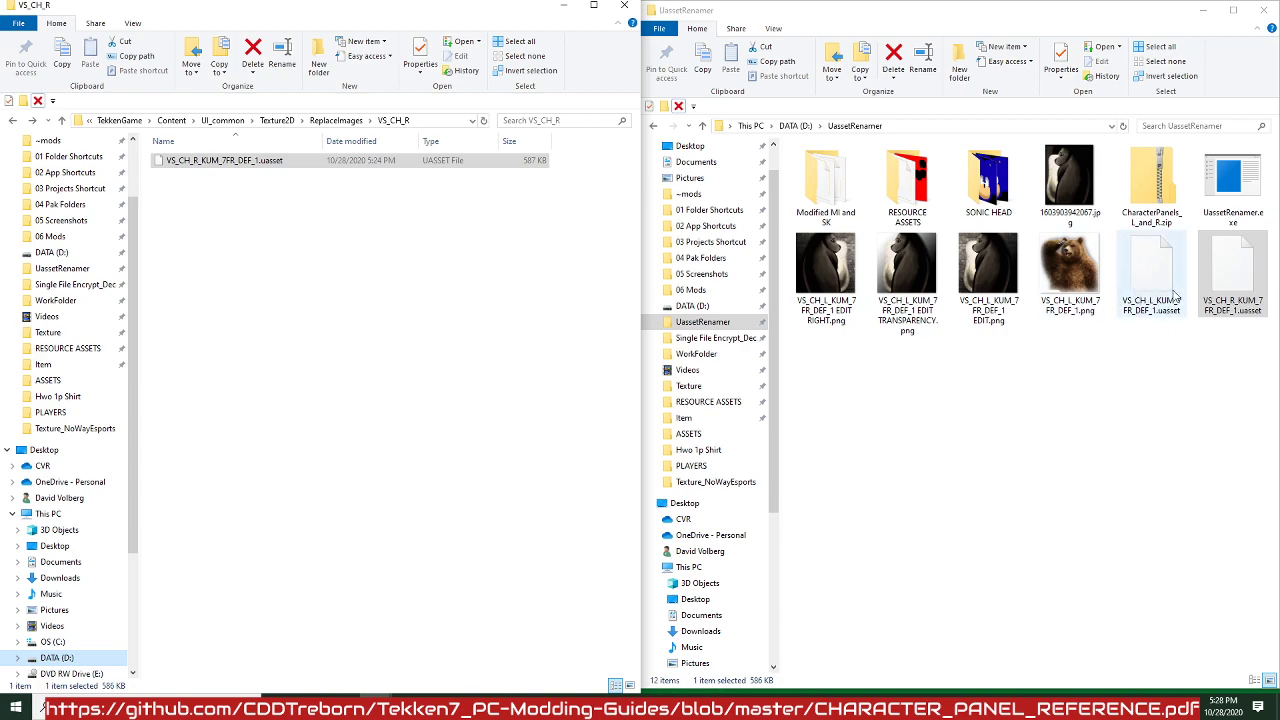
pyautogui.click(392, 292)
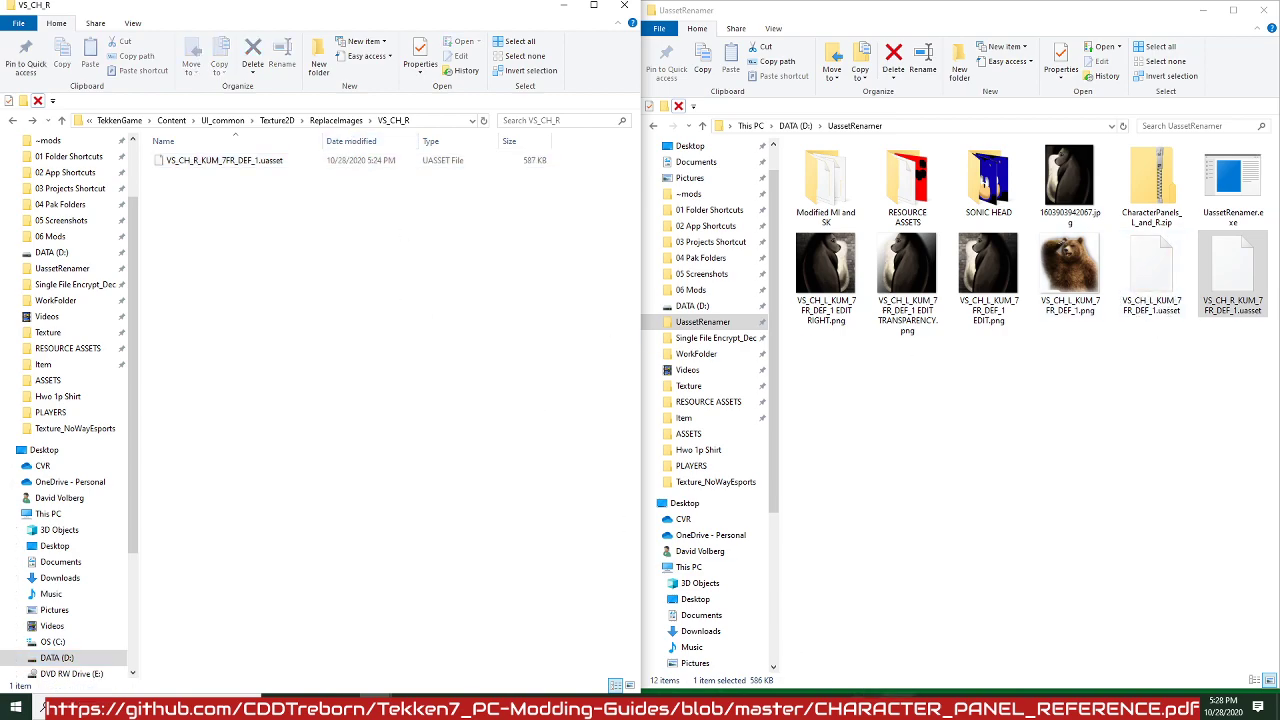
# Switch to Tekken 7 Ninja Tool and try to save the mod again without reloading a uasset file.
pyautogui.click(898, 706)
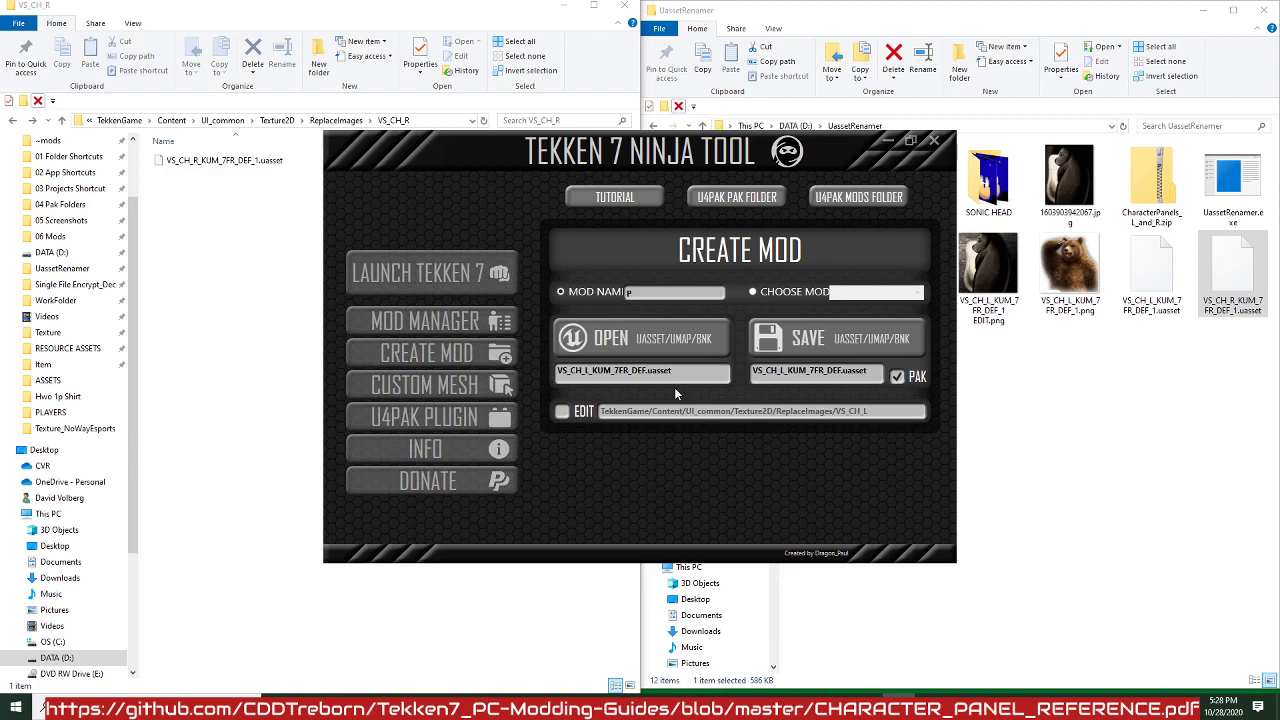
pyautogui.click(843, 341)
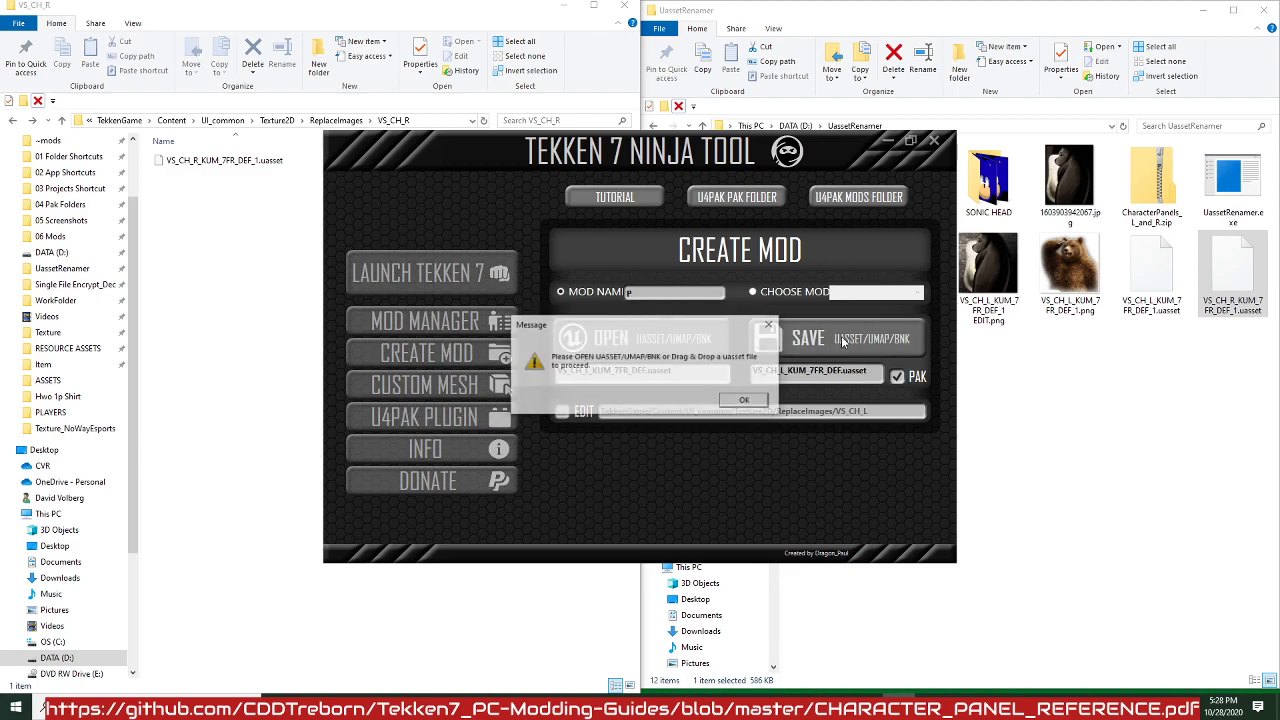
pyautogui.click(745, 401)
pyautogui.click(750, 422)
# Start loading a uasset file and rename VS_CH_L_KUM_7FR_DEF_1.uasset in UassetRenamer as VS_CH_L_KUM_7FR_DEF.uasset.
pyautogui.click(675, 342)
pyautogui.click(700, 245)
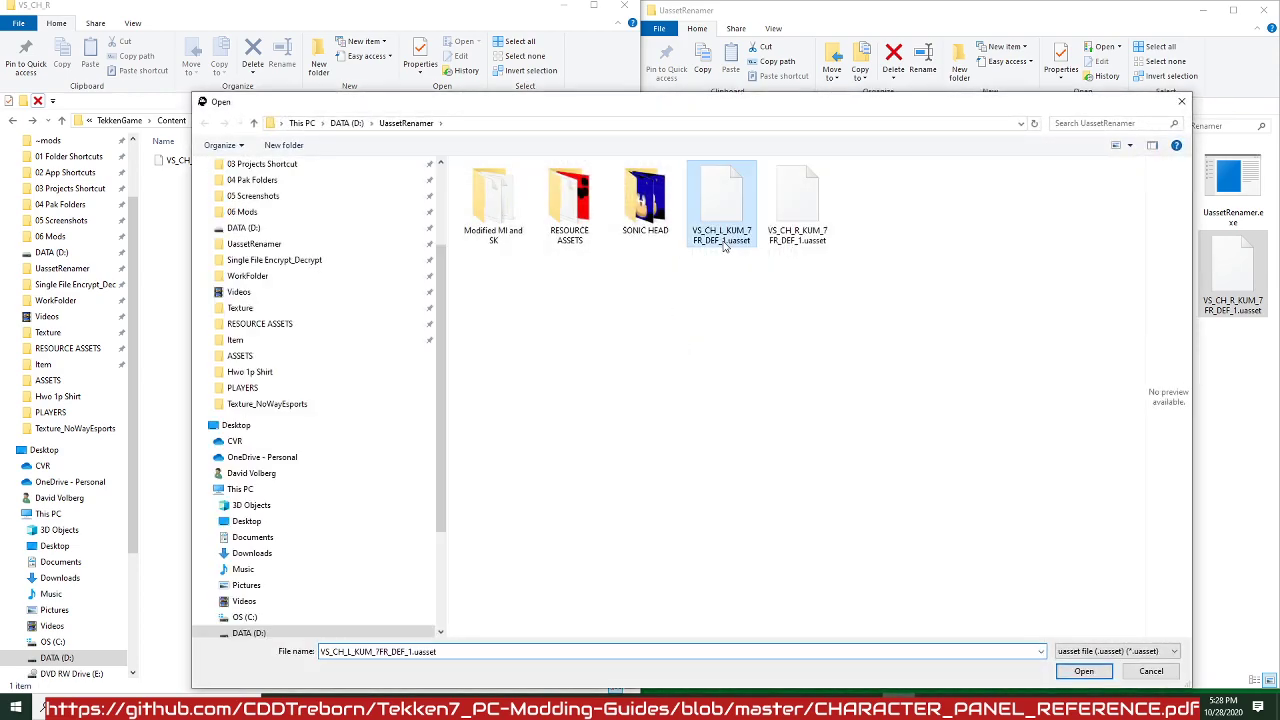
pyautogui.click(727, 248)
pyautogui.press('Right')
pyautogui.press('BackSpace')
pyautogui.press('BackSpace')
pyautogui.click(770, 284)
# Load VS_CH_L_KUM_7FR_DEF.uasset and save it into the mod, rebuilding and installing the KUMA_PANELART_WTF_P pak.
pyautogui.doubleClick(722, 200)
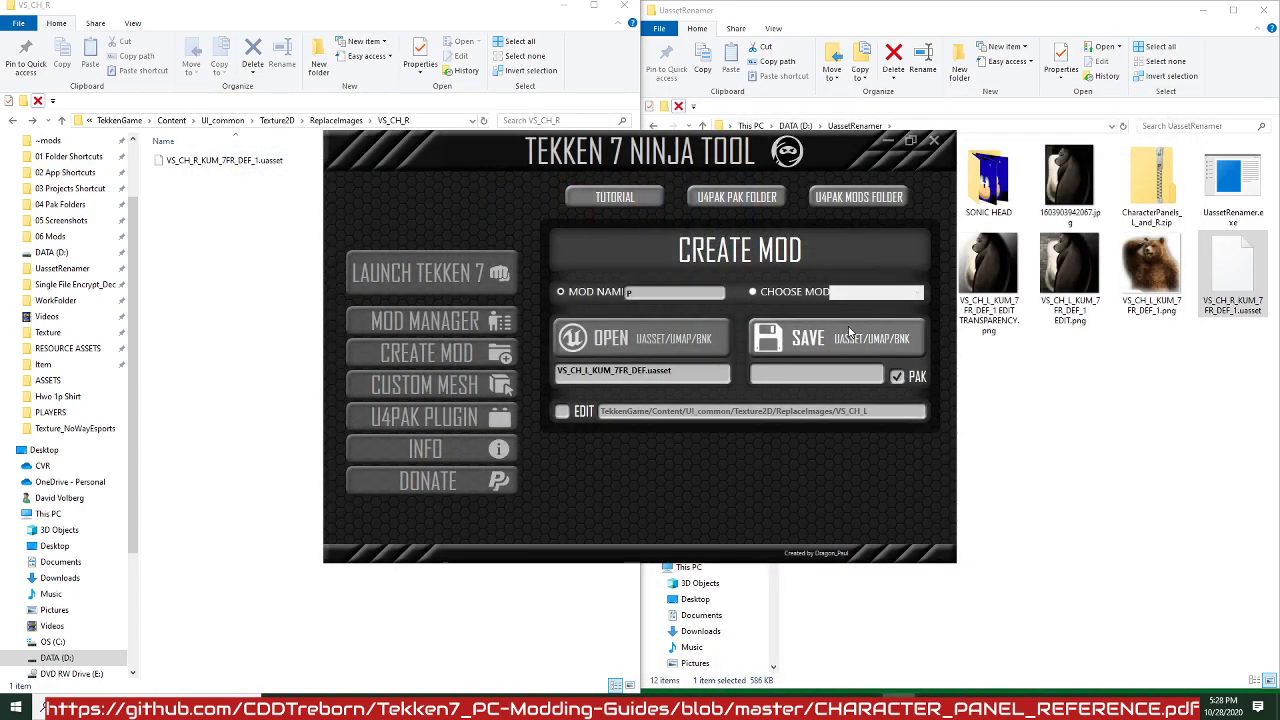
pyautogui.click(849, 331)
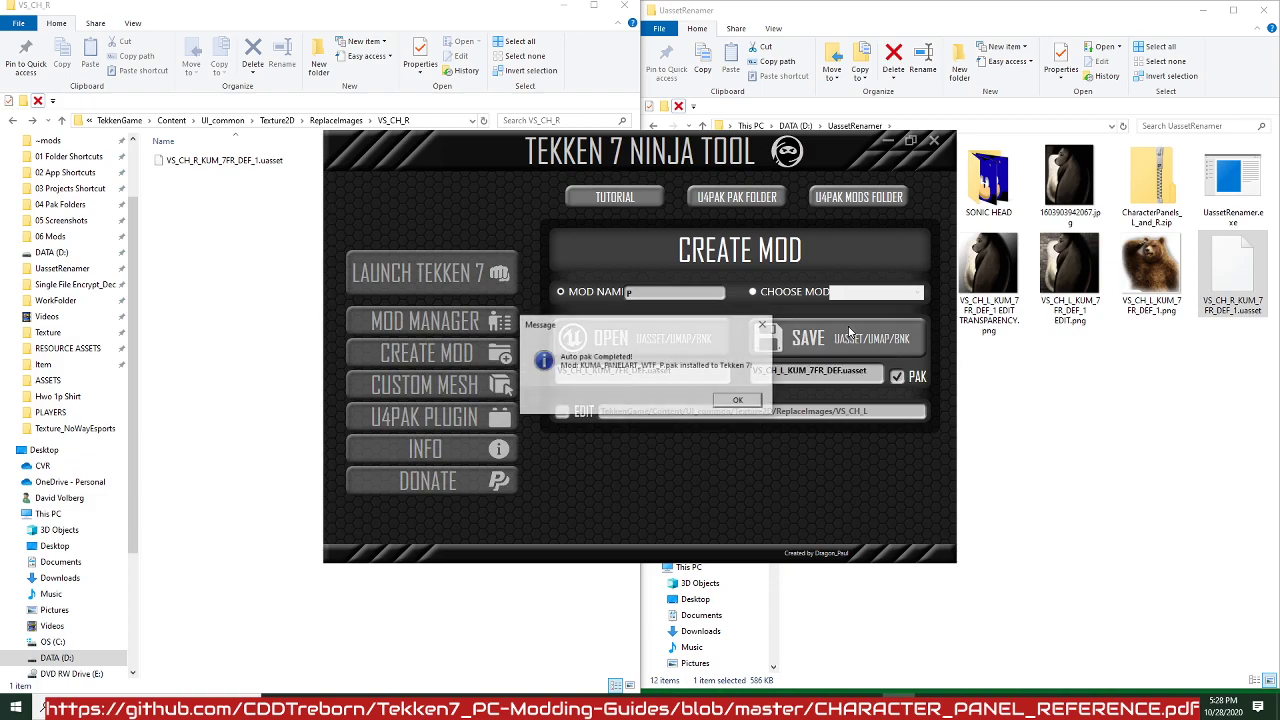
pyautogui.click(729, 402)
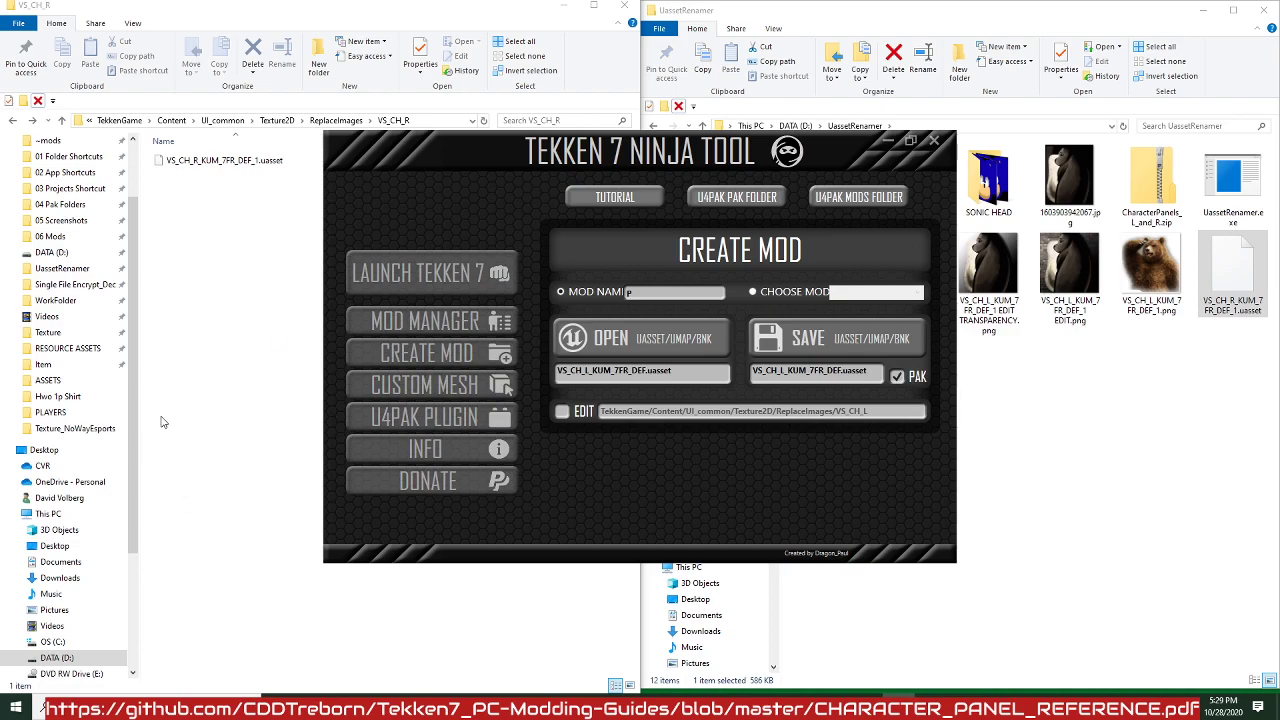
# Build a pak from the KUMA_PANELART_WTF_P folder in 04 Pak Folders by running it through the DROP_MOD_FOLDER_HERE.bat shortcut.
pyautogui.click(198, 300)
pyautogui.click(1080, 496)
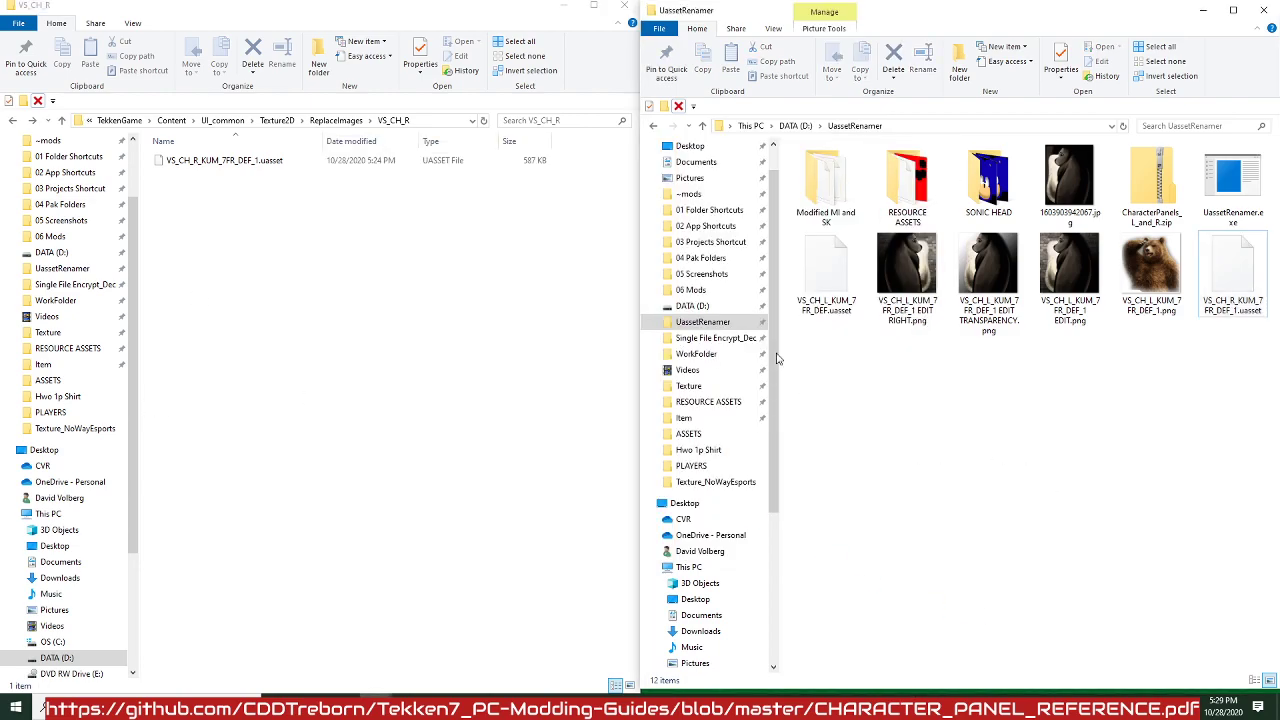
pyautogui.click(733, 260)
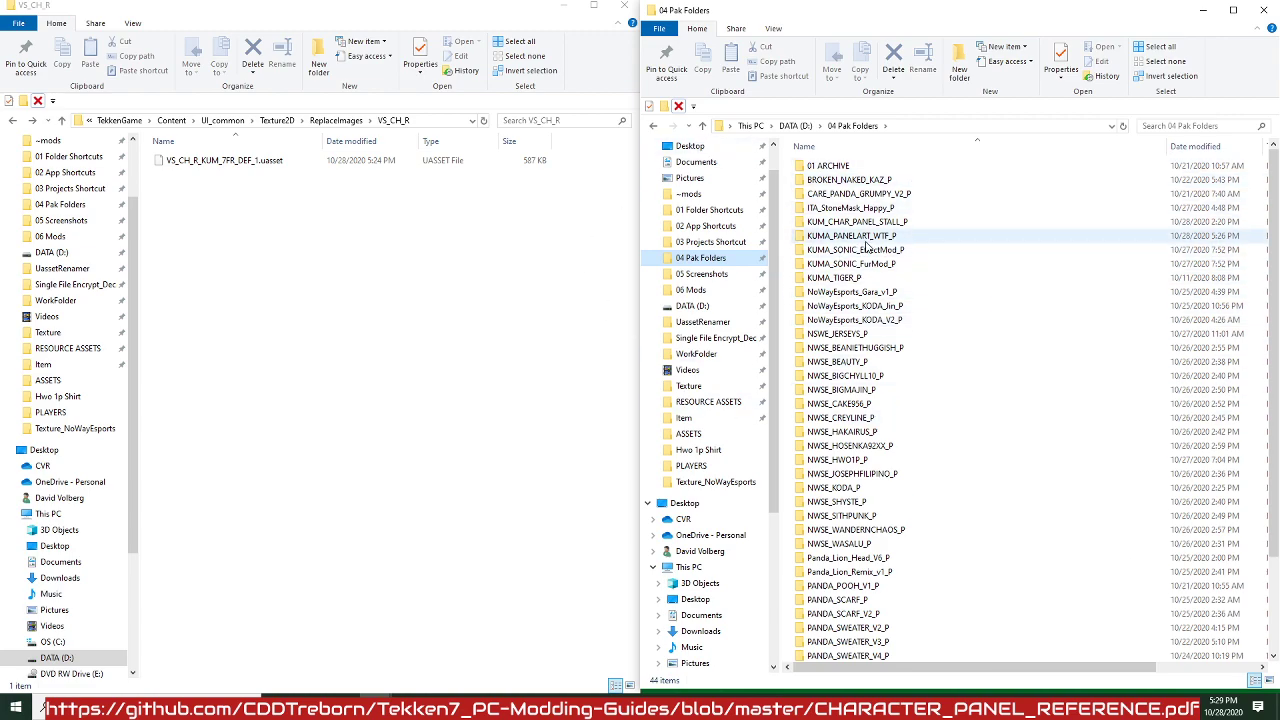
pyautogui.moveTo(856, 238); pyautogui.dragTo(953, 645)
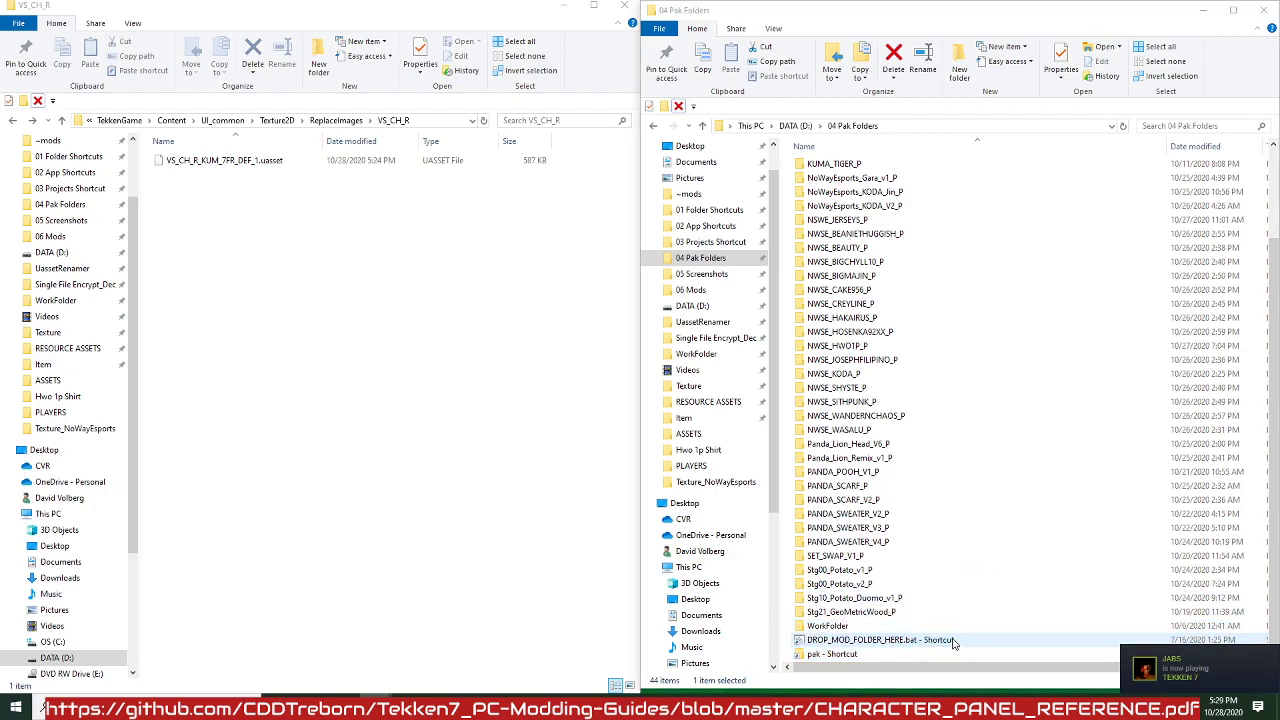
pyautogui.press('Return')
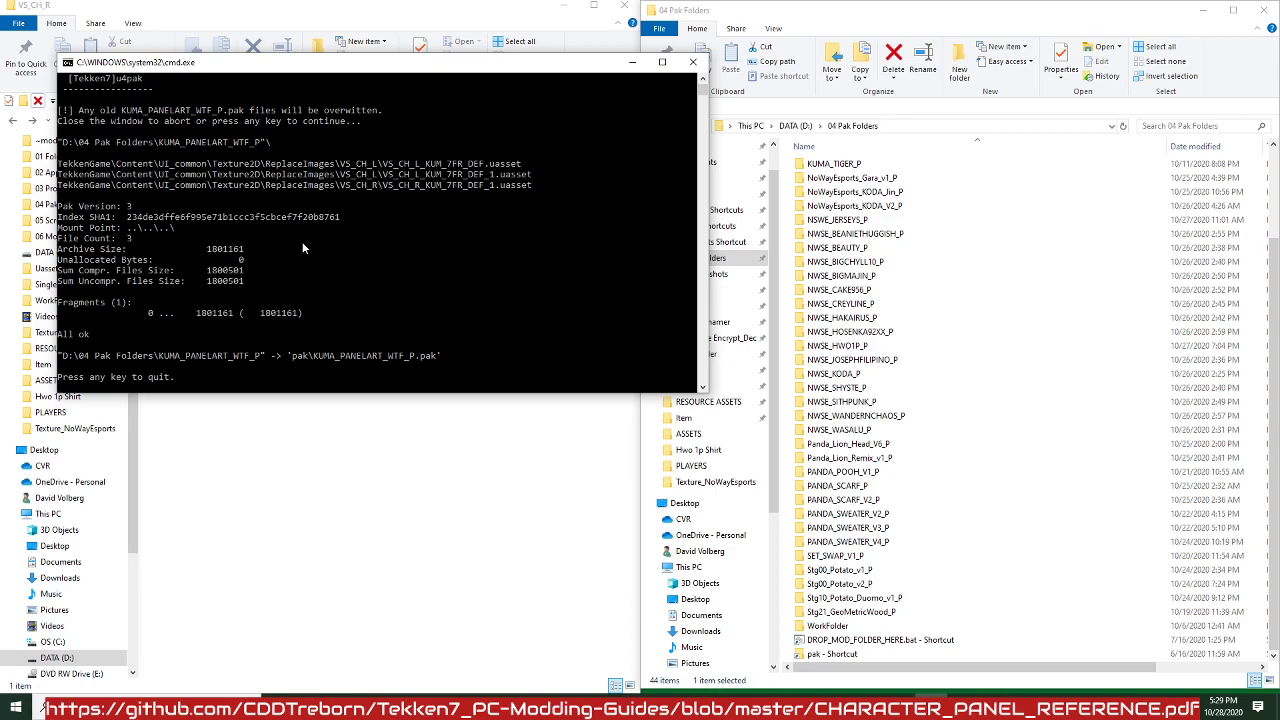
pyautogui.press('Return')
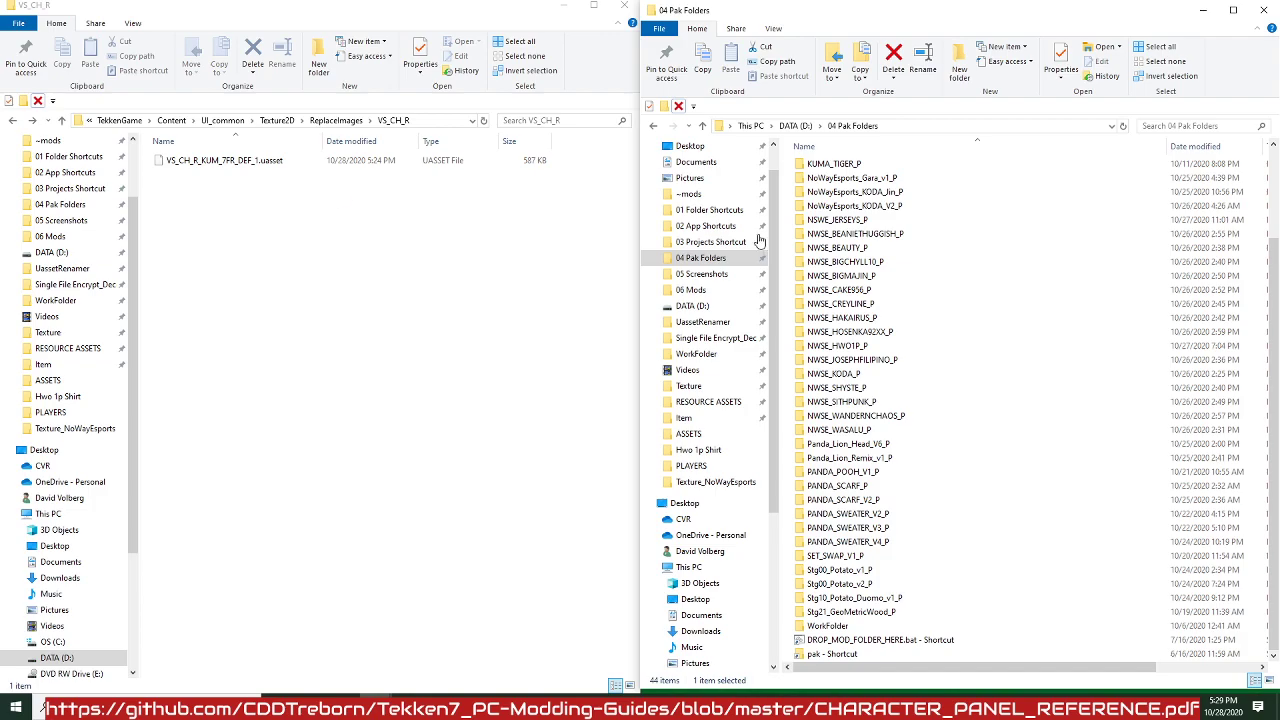
# Sort the u4pak pak folder by modification date and copy KUMA_PANELART_WTF_P.pak to ~mods, replacing the existing file.
pyautogui.doubleClick(843, 652)
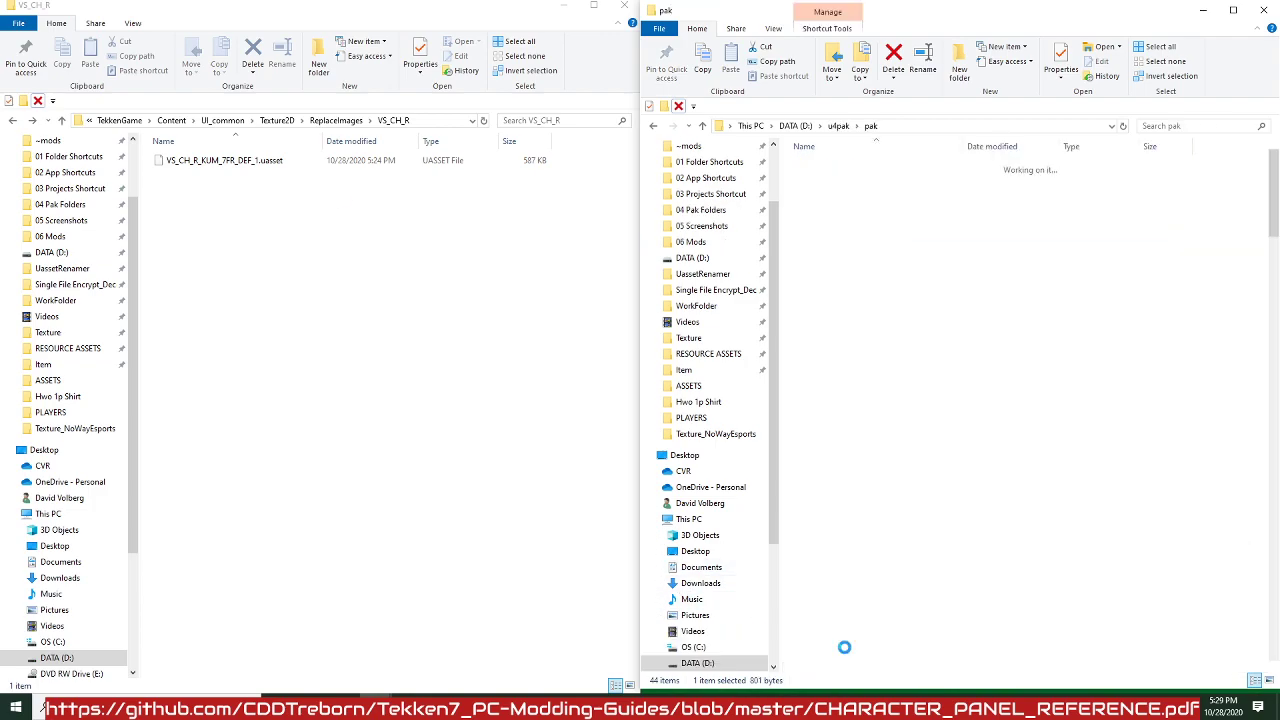
pyautogui.click(997, 146)
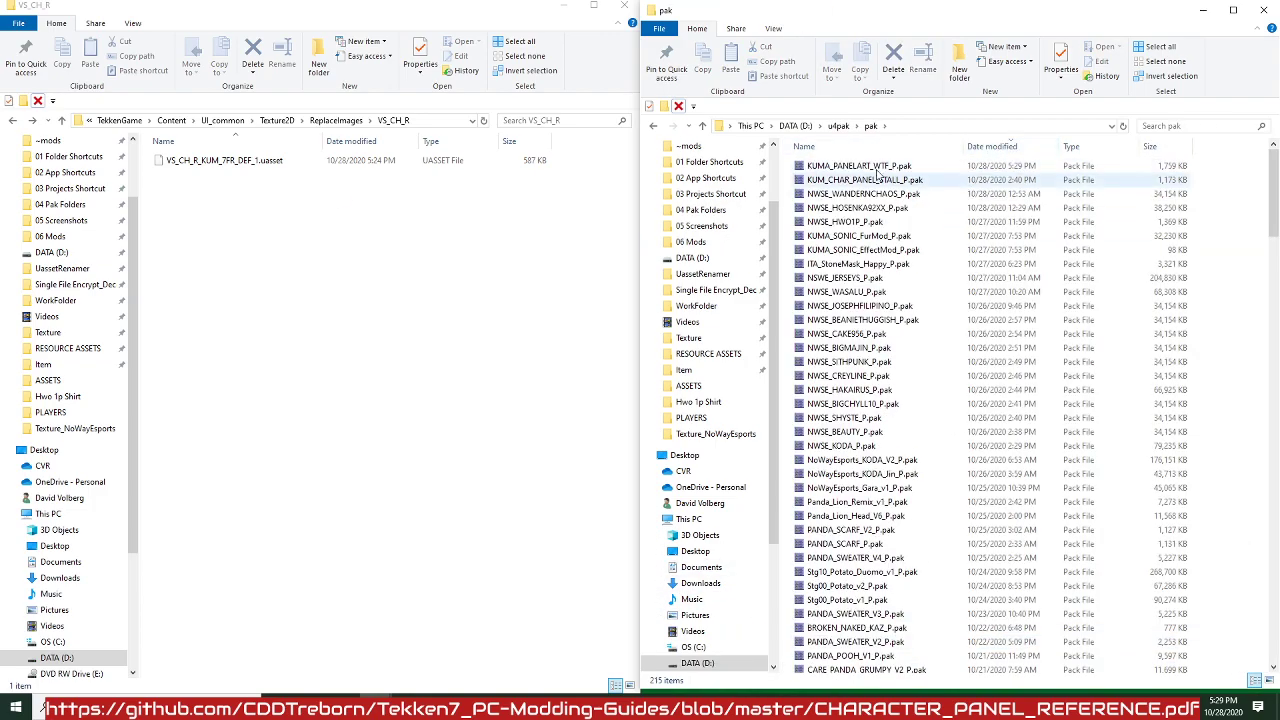
pyautogui.click(875, 168)
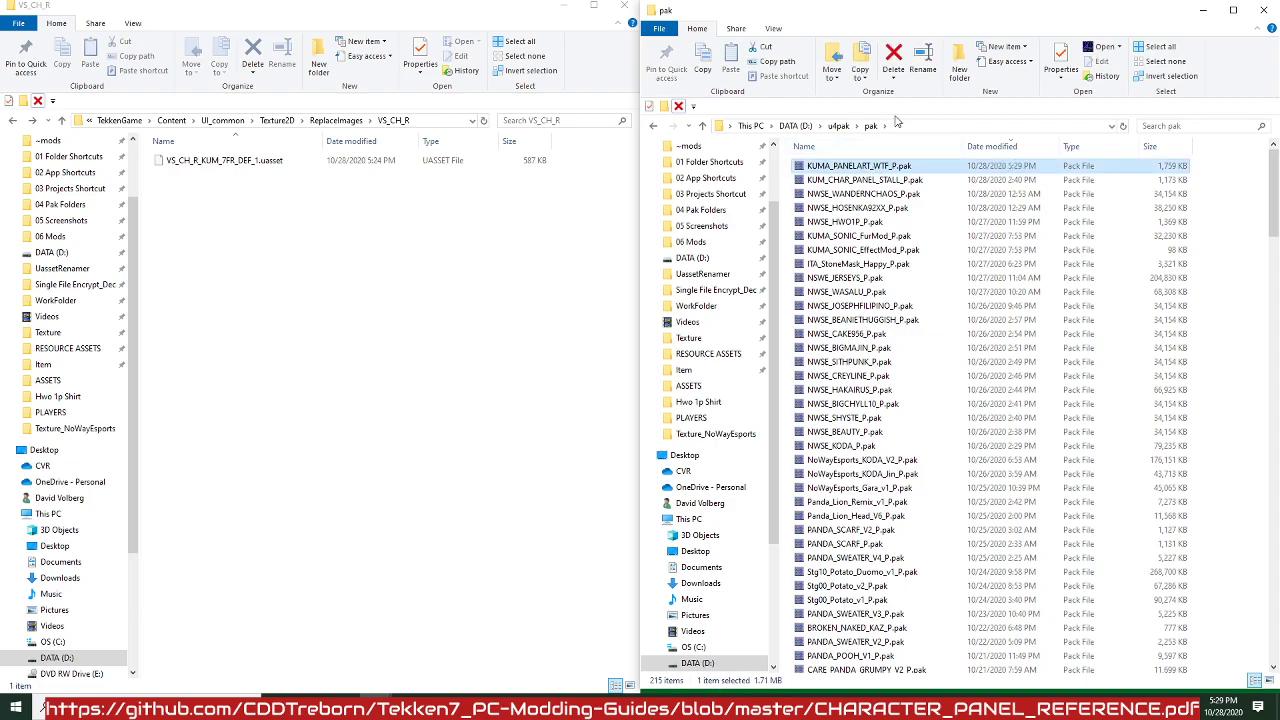
pyautogui.click(859, 62)
pyautogui.click(916, 124)
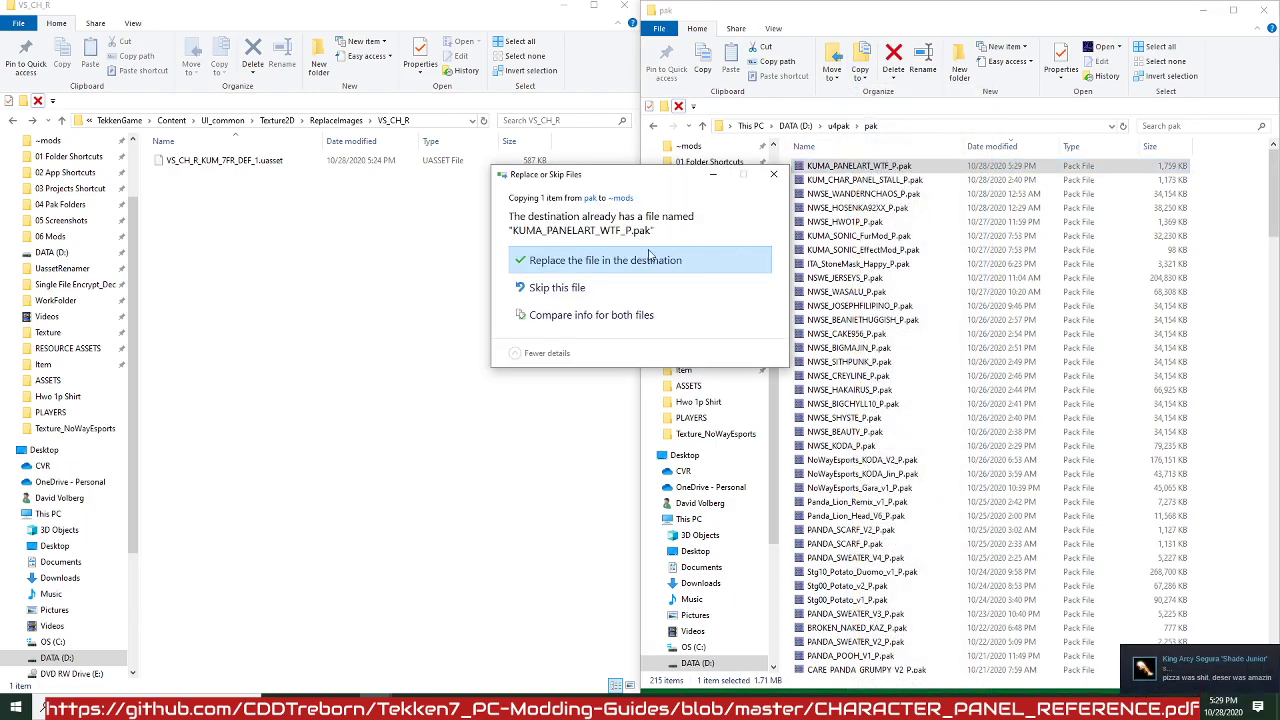
pyautogui.click(620, 262)
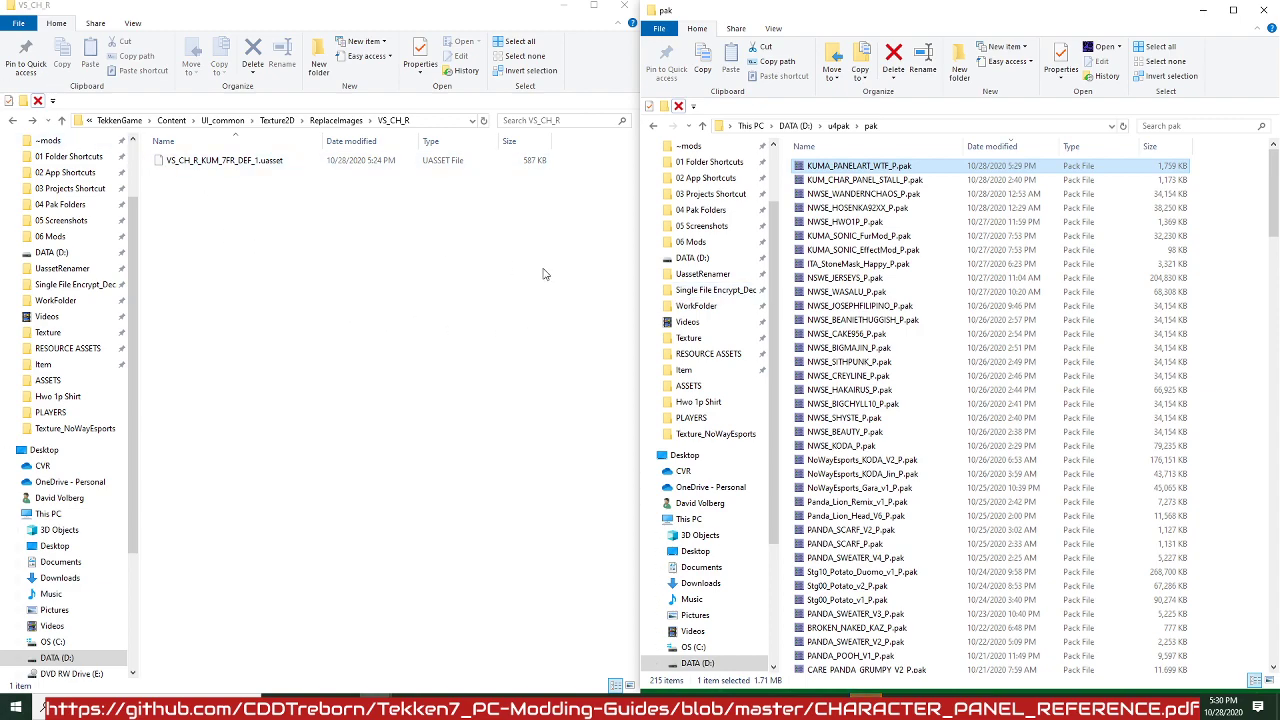
# Switch back to Tekken 7 Ninja Tool and launch Tekken 7.
pyautogui.click(445, 328)
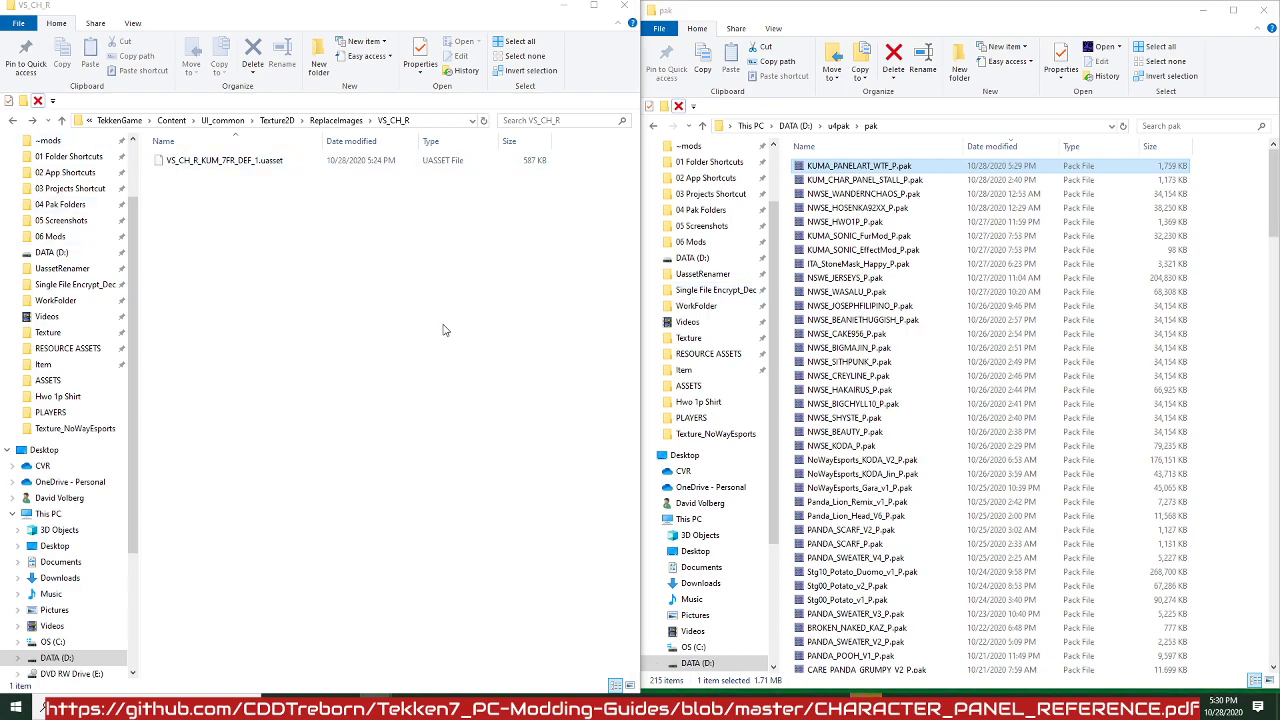
pyautogui.click(836, 26)
pyautogui.click(458, 10)
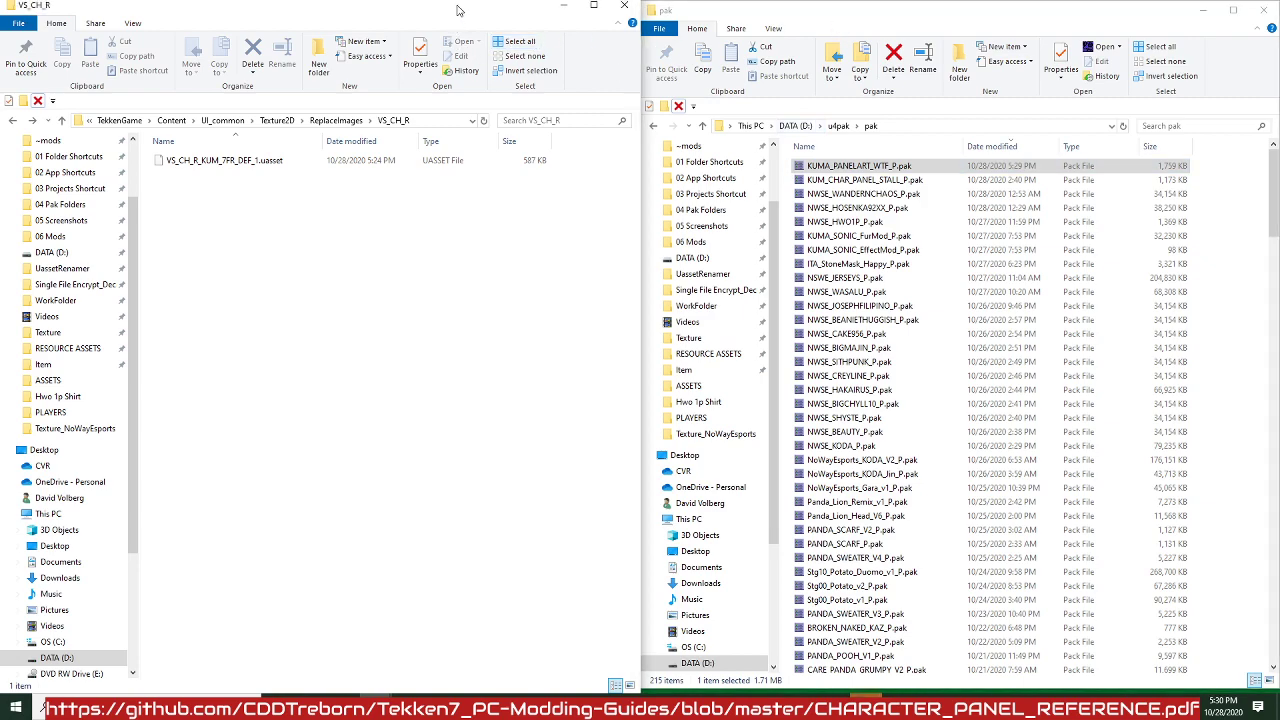
pyautogui.click(840, 38)
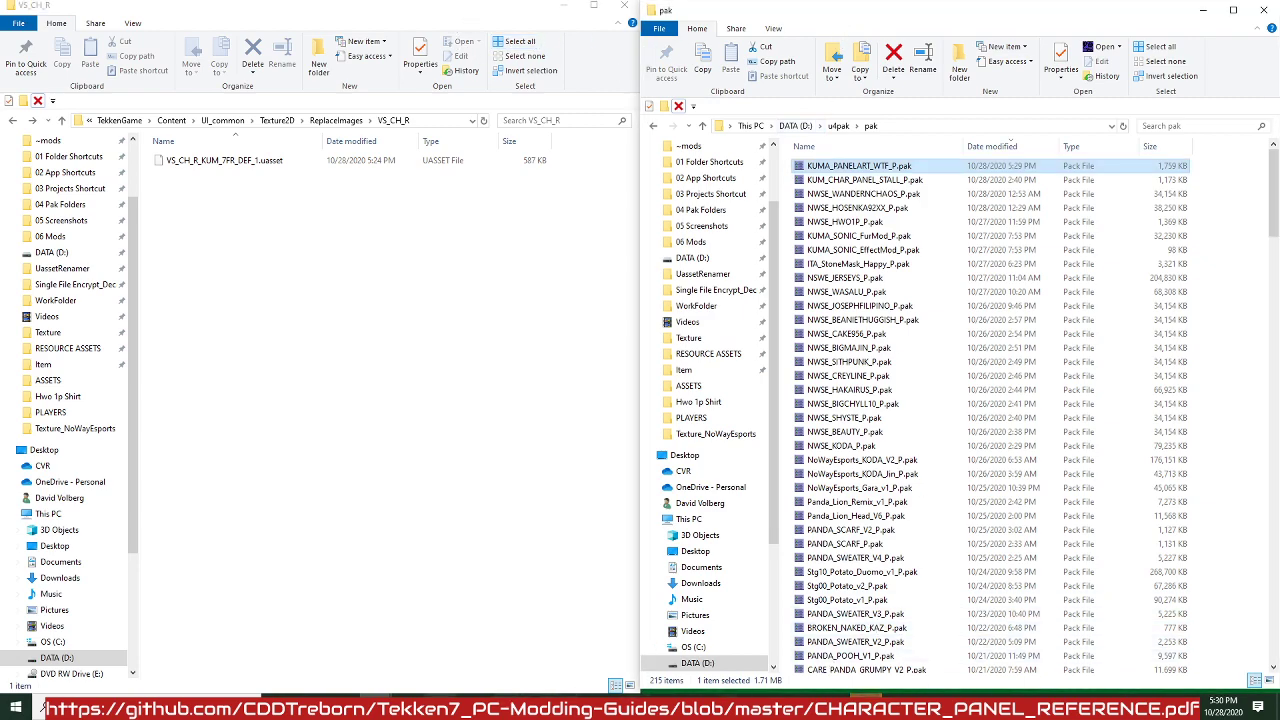
pyautogui.click(899, 706)
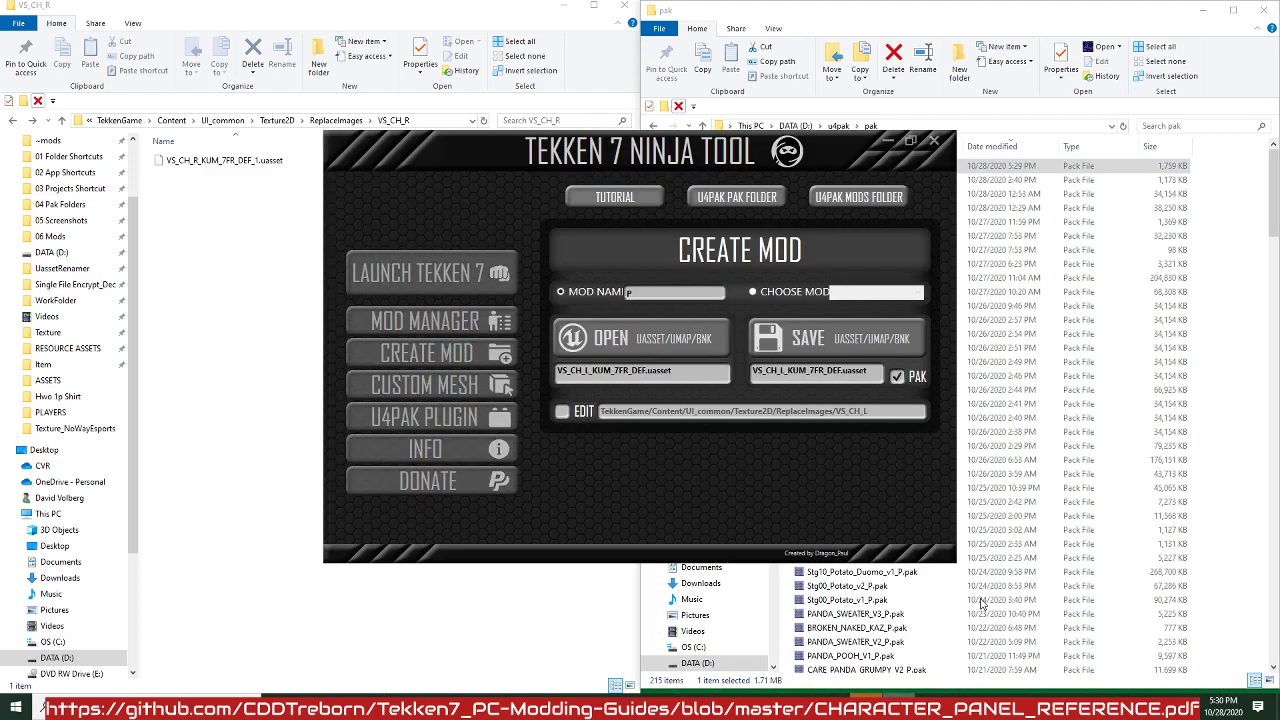
pyautogui.click(439, 274)
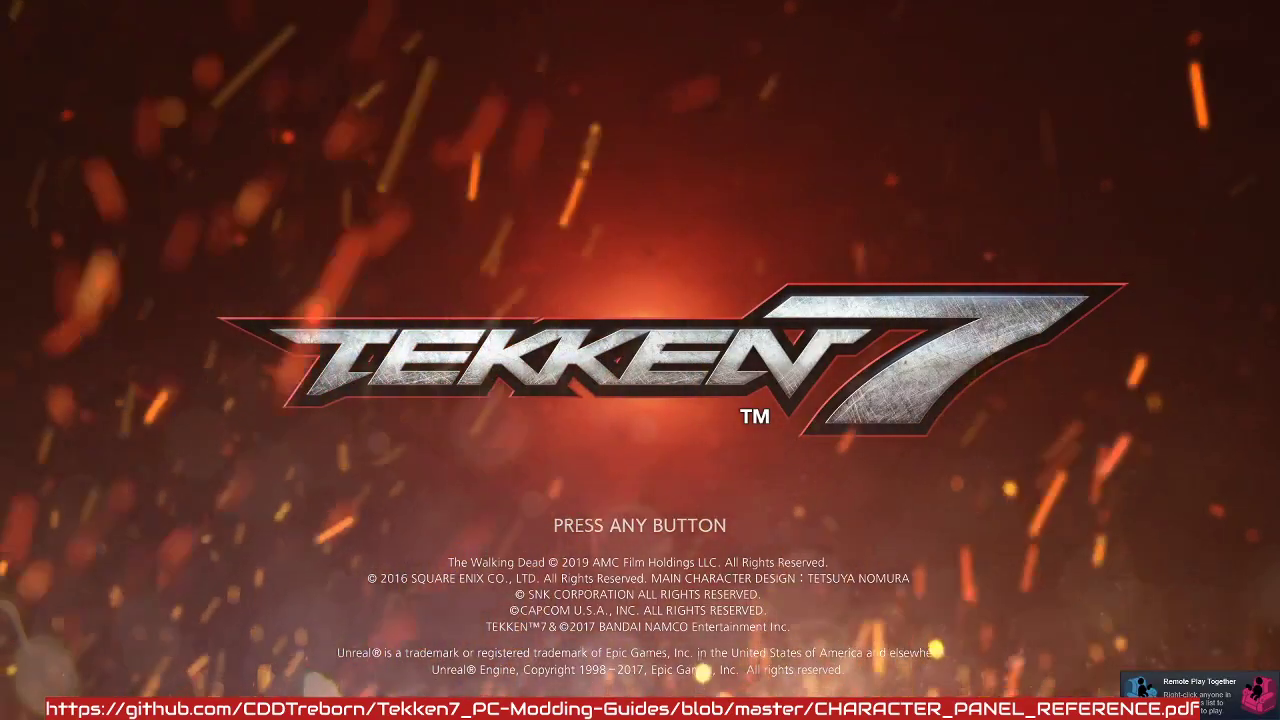
# Pass the title screen and open Character Customization from the main menu's Customization entry.
pyautogui.press('Return')
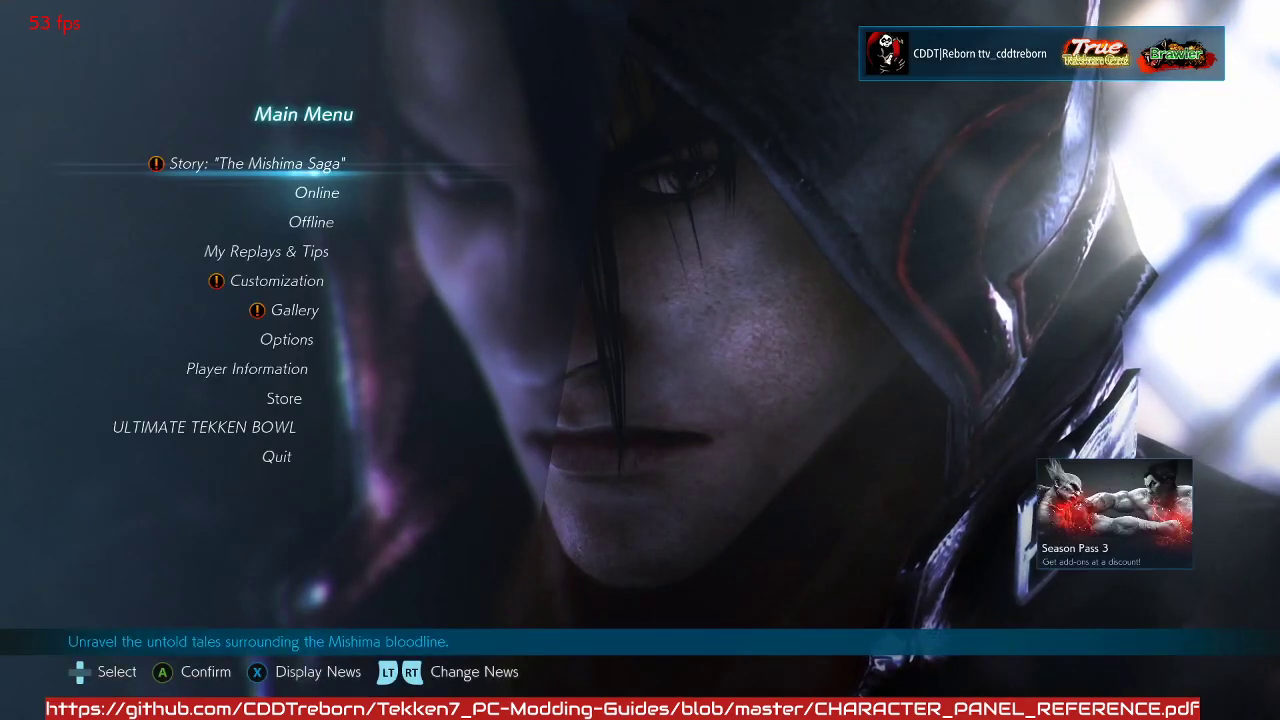
pyautogui.press('Down')
pyautogui.press('Down')
pyautogui.press('Down')
pyautogui.press('Down')
pyautogui.press('Return')
pyautogui.press('Down')
pyautogui.press('Up')
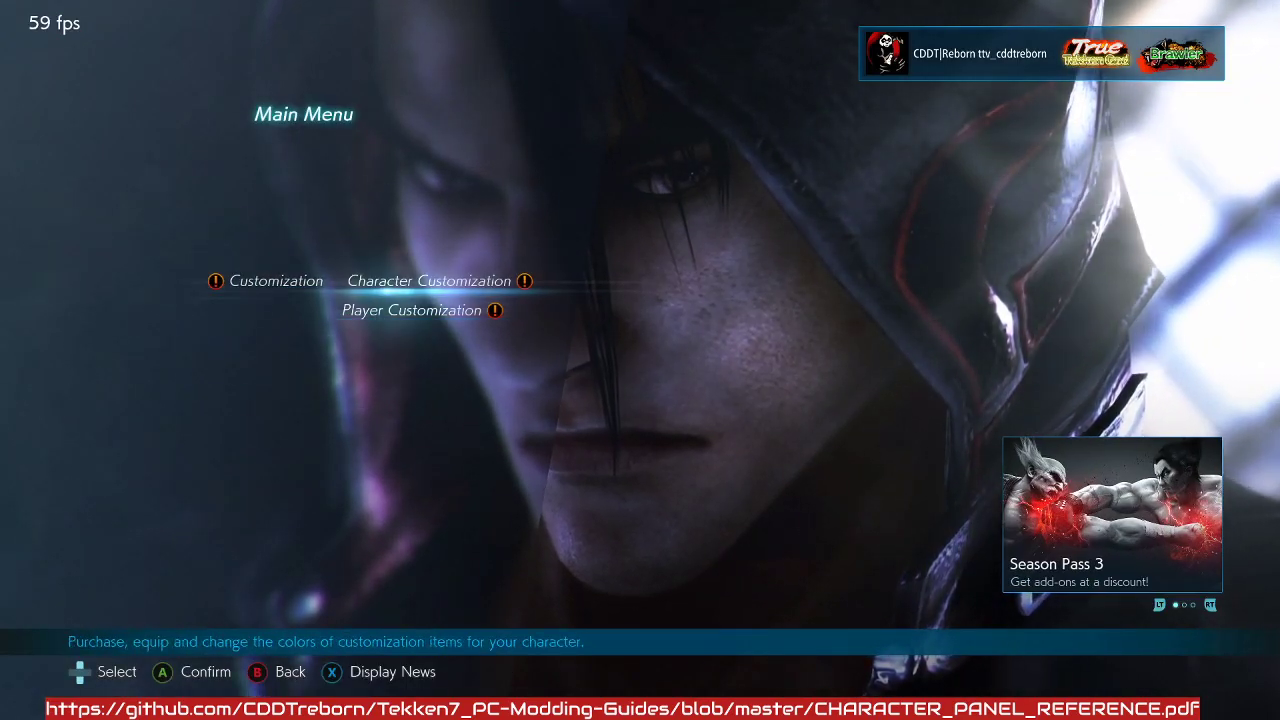
pyautogui.press('Return')
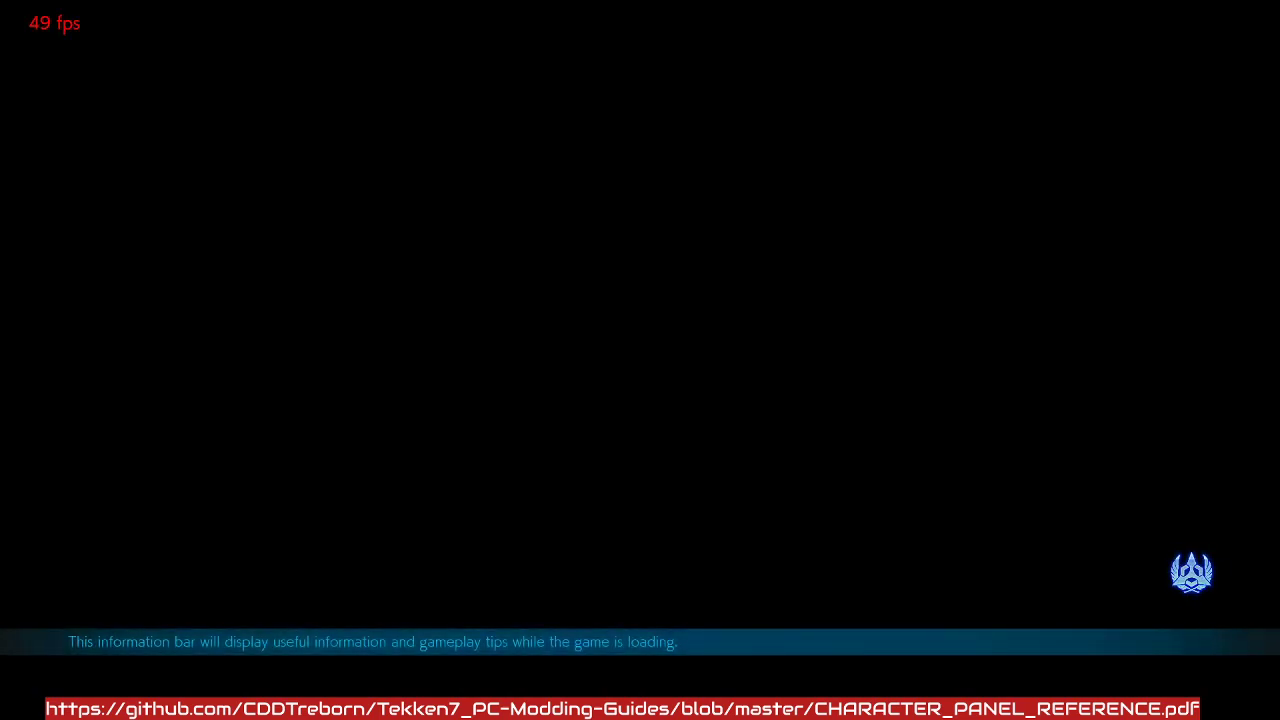
# Choose Kuma in the character grid and open customization slot 06 for editing.
pyautogui.press('Down')
pyautogui.press('Down')
pyautogui.press('Right')
pyautogui.press('Right')
pyautogui.press('Right')
pyautogui.press('Right')
pyautogui.press('Right')
pyautogui.press('Right')
pyautogui.press('Left')
pyautogui.press('Return')
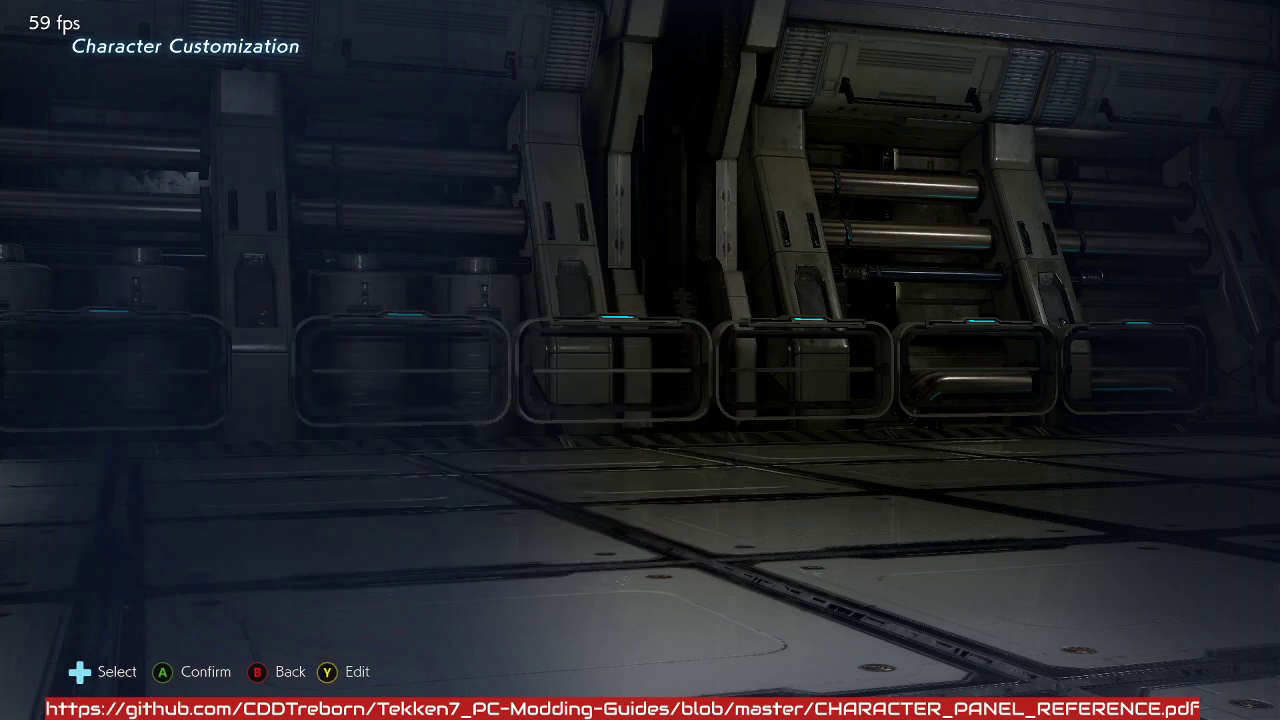
pyautogui.press('Right')
pyautogui.press('Down')
pyautogui.press('Left')
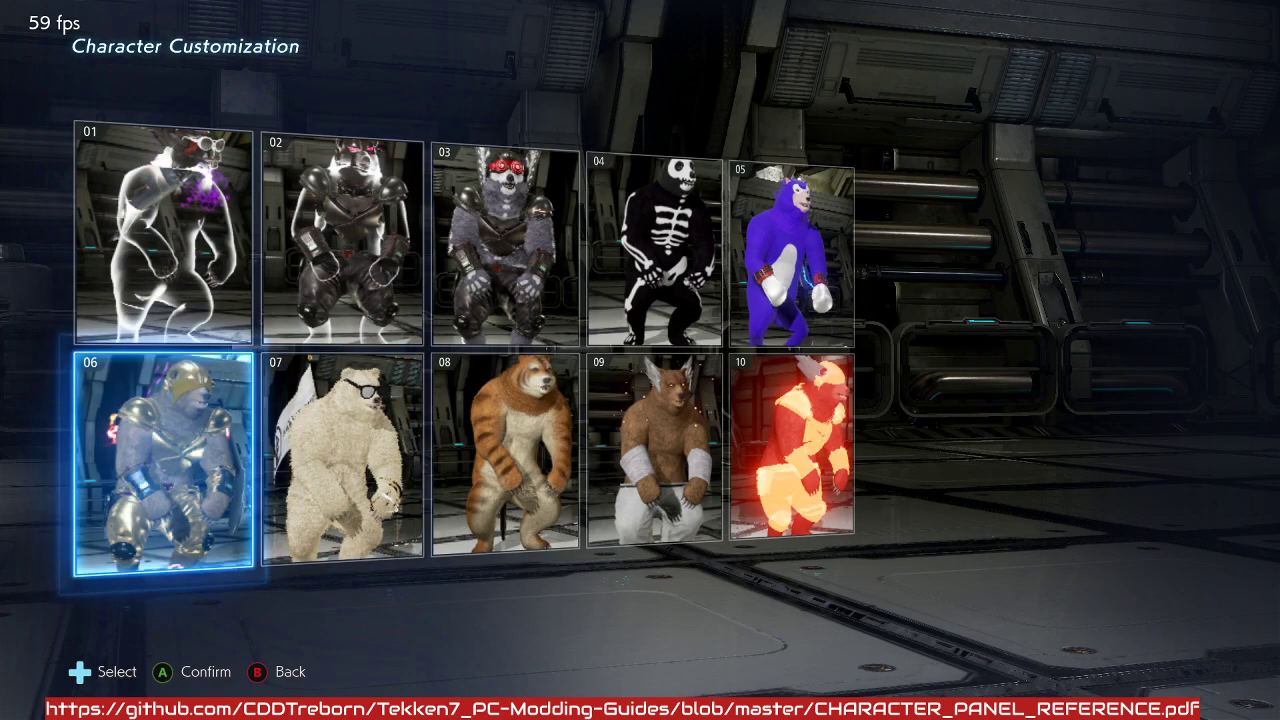
pyautogui.press('Return')
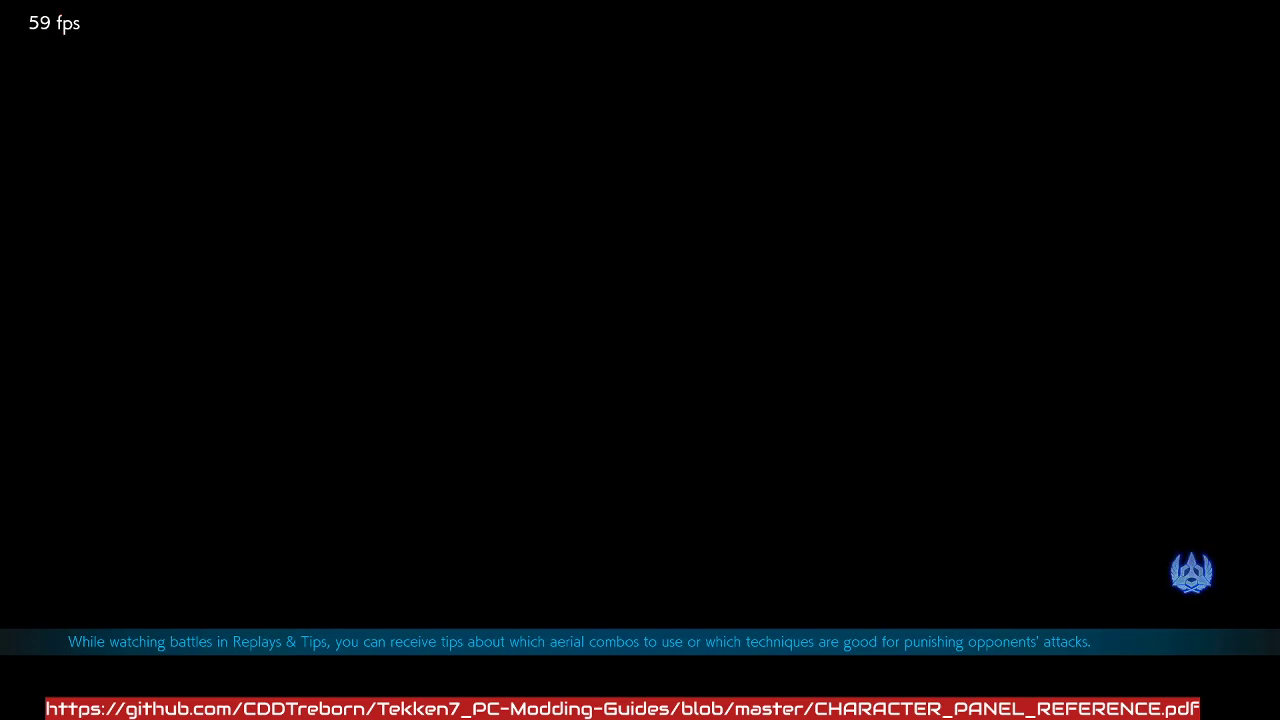
# Switch to the Character Panel category and preview the Kuma (Default A) panel art.
pyautogui.press('q')
pyautogui.press('q')
pyautogui.press('q')
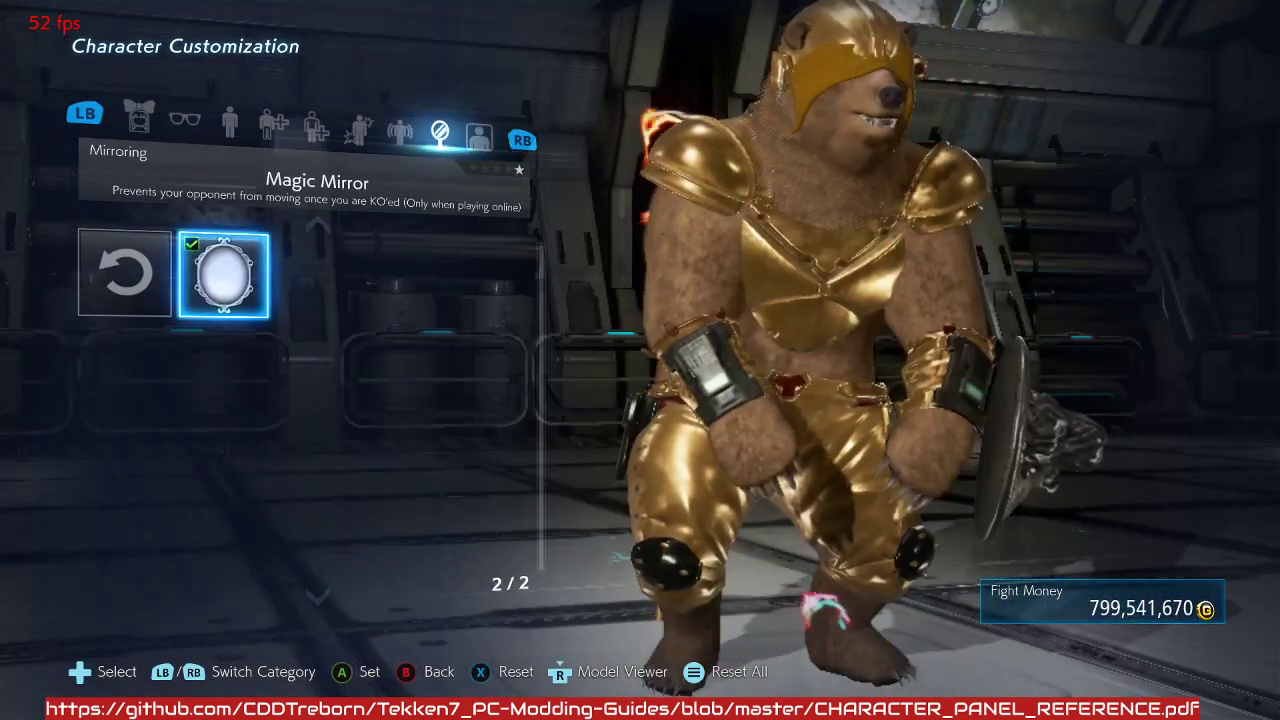
pyautogui.press('e')
pyautogui.press('e')
pyautogui.press('Left')
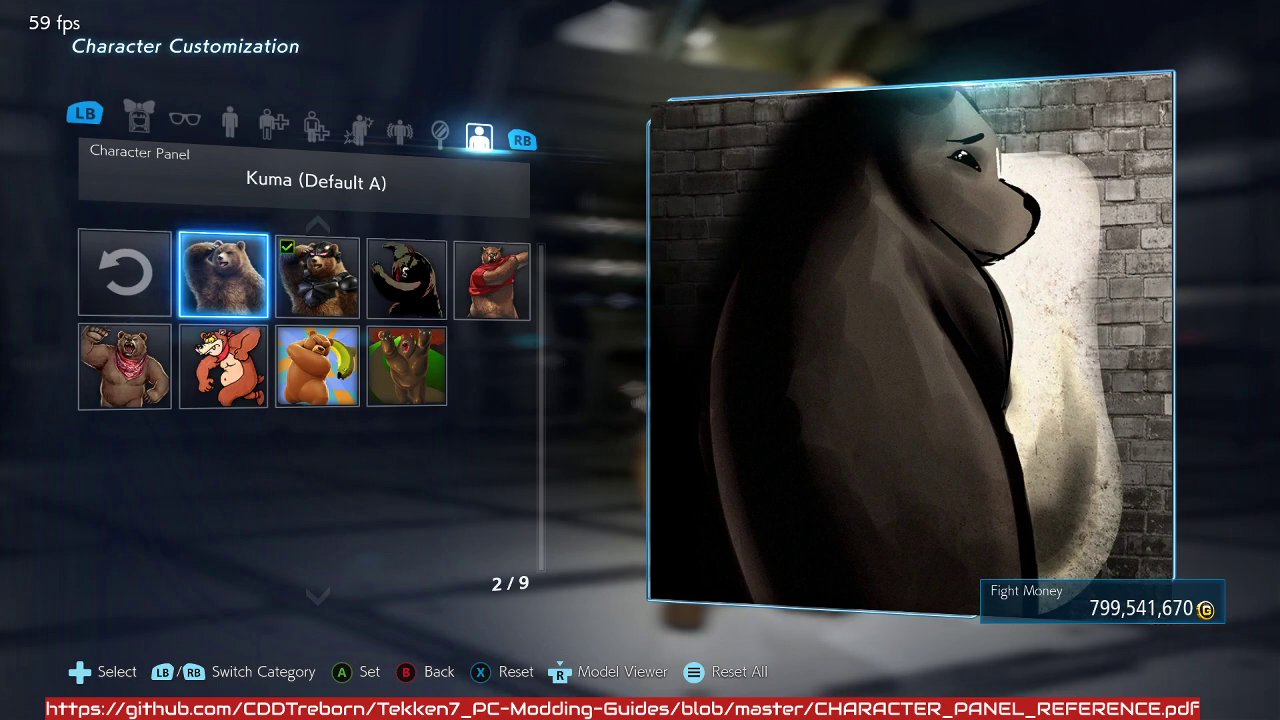
# Compare the modded Kuma (Default A) panel with Kuma (Default B) and the other available character panels.
pyautogui.press('Right')
pyautogui.press('Left')
pyautogui.press('Right')
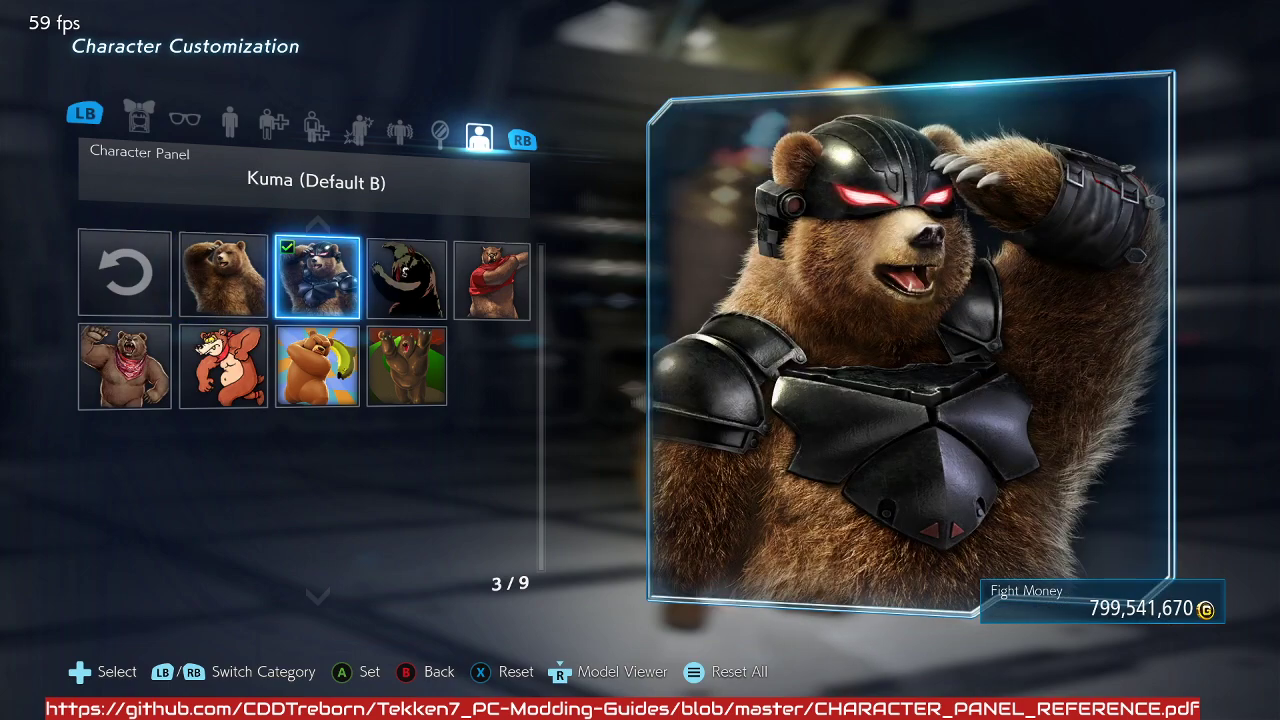
pyautogui.press('Down')
pyautogui.press('Right')
pyautogui.press('Left')
pyautogui.press('Left')
pyautogui.press('Left')
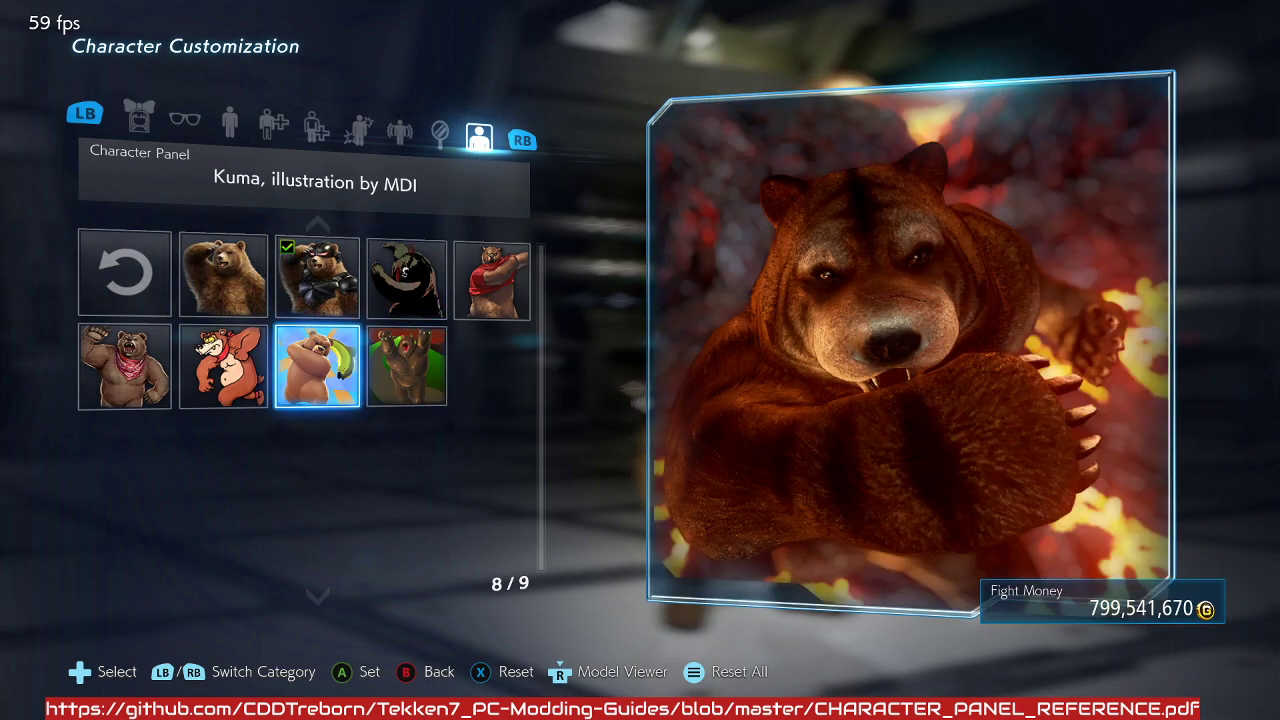
pyautogui.press('Right')
pyautogui.press('Up')
pyautogui.press('Right')
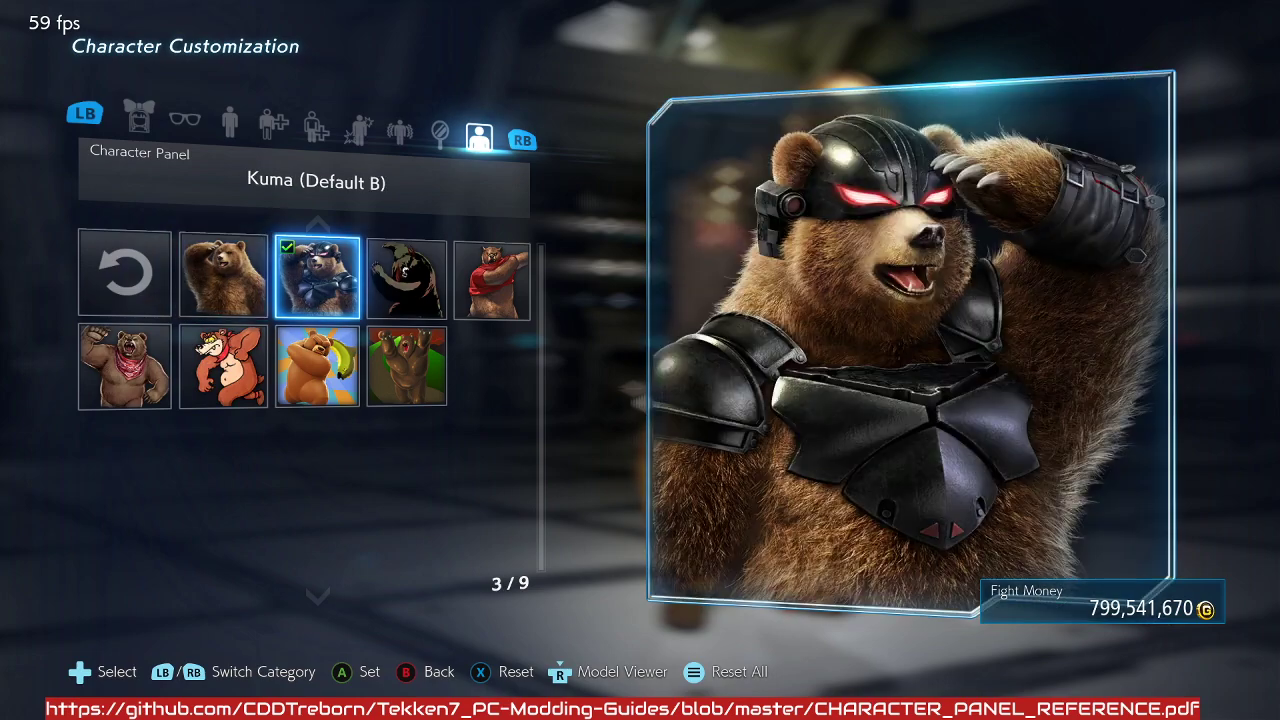
pyautogui.press('Right')
pyautogui.press('Left')
pyautogui.press('Left')
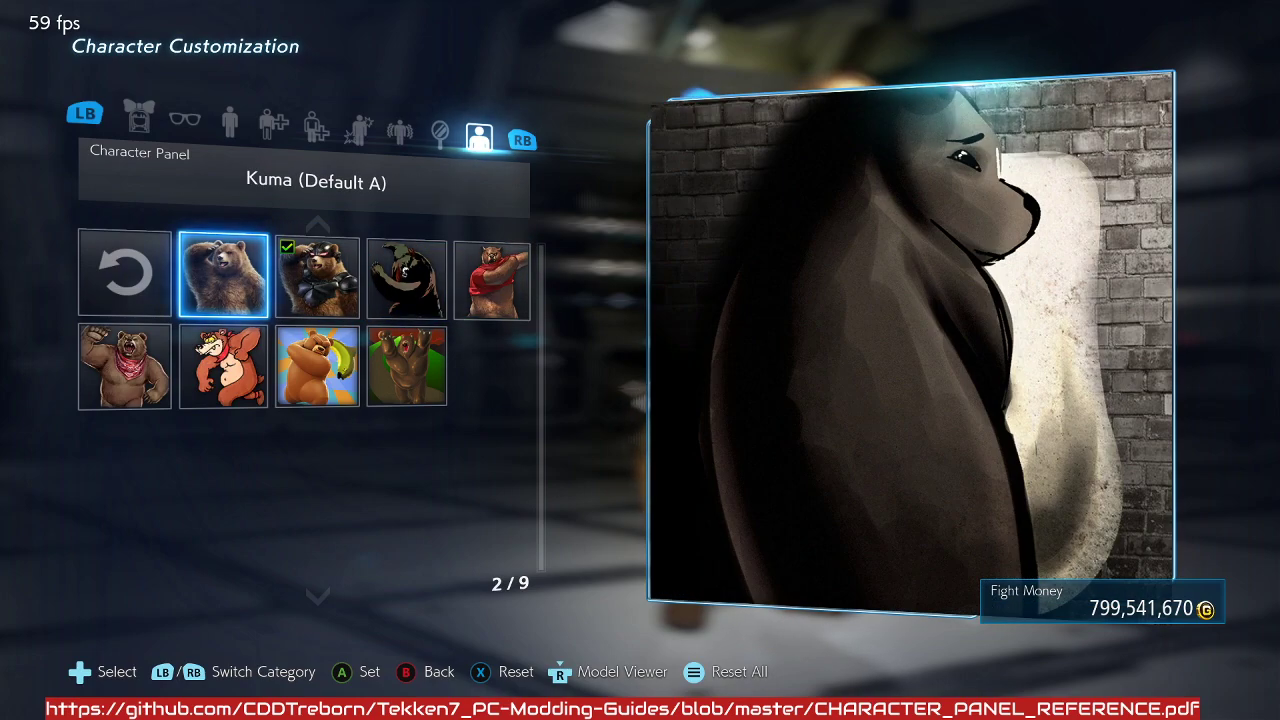
# Equip Kuma (Default A) as the character panel and save the customization.
pyautogui.press('Right')
pyautogui.press('Down')
pyautogui.press('Left')
pyautogui.press('Up')
pyautogui.press('Right')
pyautogui.press('Right')
pyautogui.press('Right')
pyautogui.press('Left')
pyautogui.press('Left')
pyautogui.press('Left')
pyautogui.press('Down')
pyautogui.press('Left')
pyautogui.press('Right')
pyautogui.press('Up')
pyautogui.press('Right')
pyautogui.press('Right')
pyautogui.press('Right')
pyautogui.press('Left')
pyautogui.press('Left')
pyautogui.press('Left')
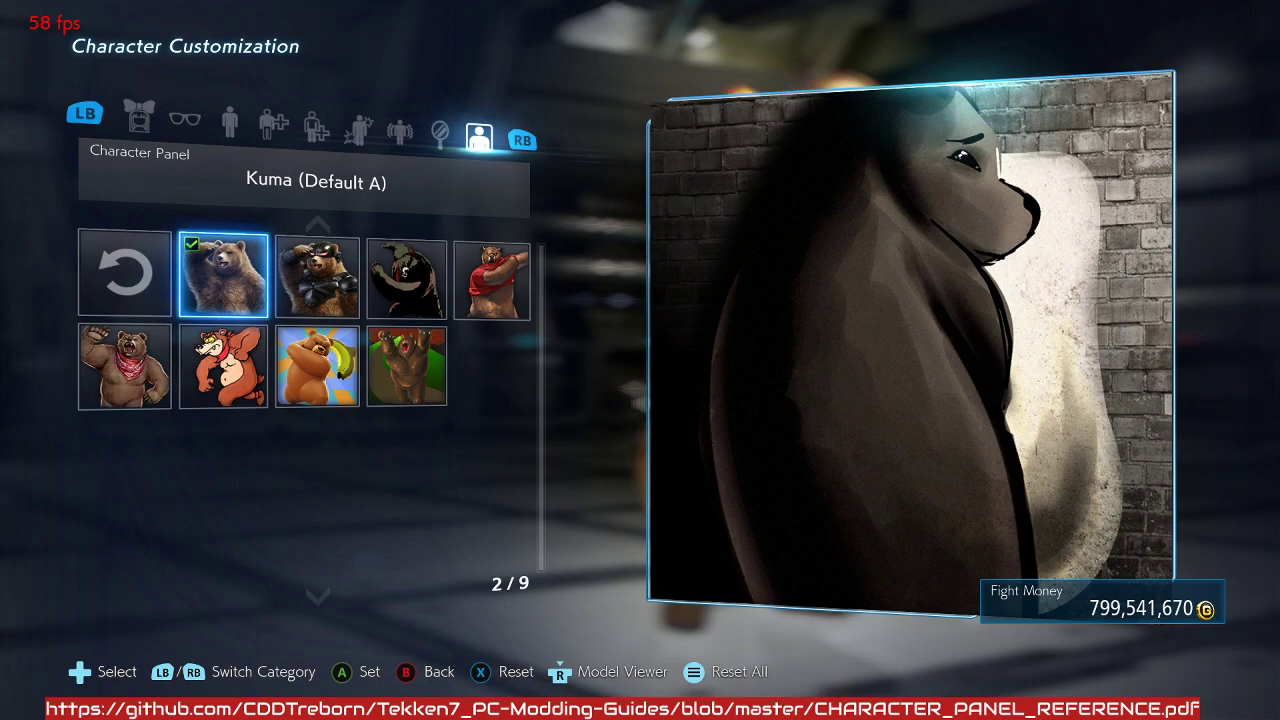
pyautogui.press('Escape')
pyautogui.press('Left')
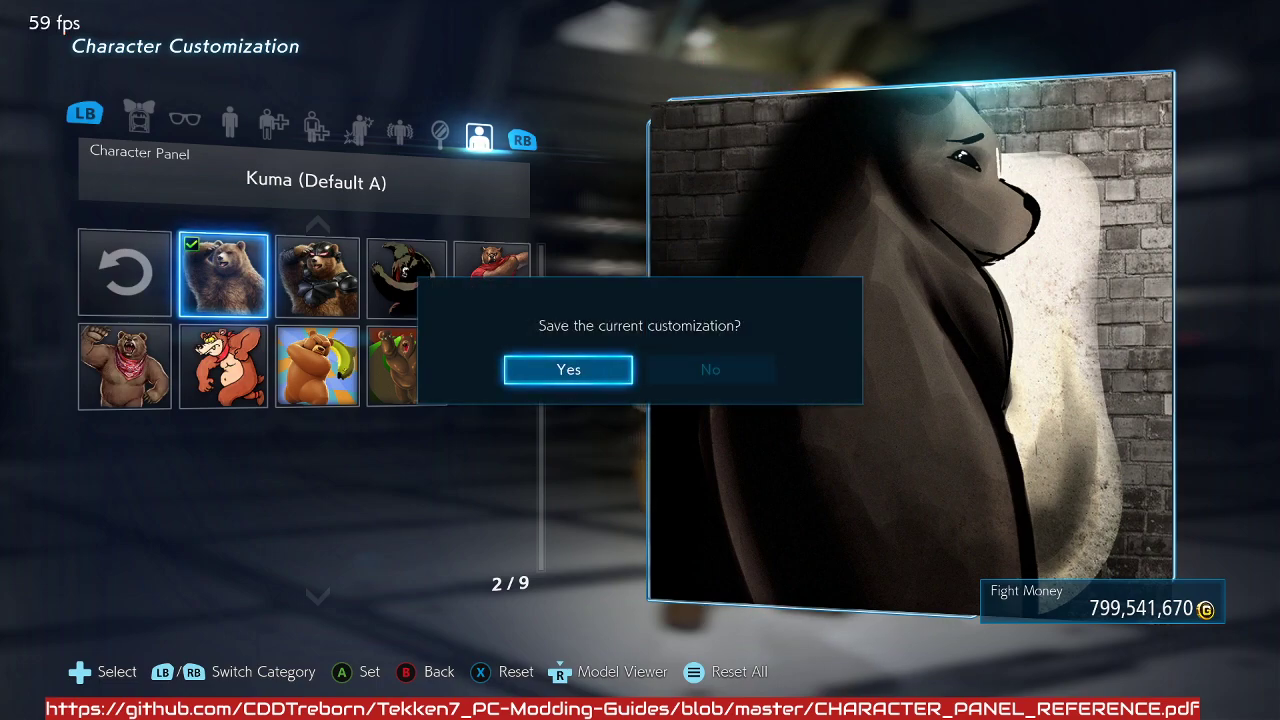
pyautogui.press('Return')
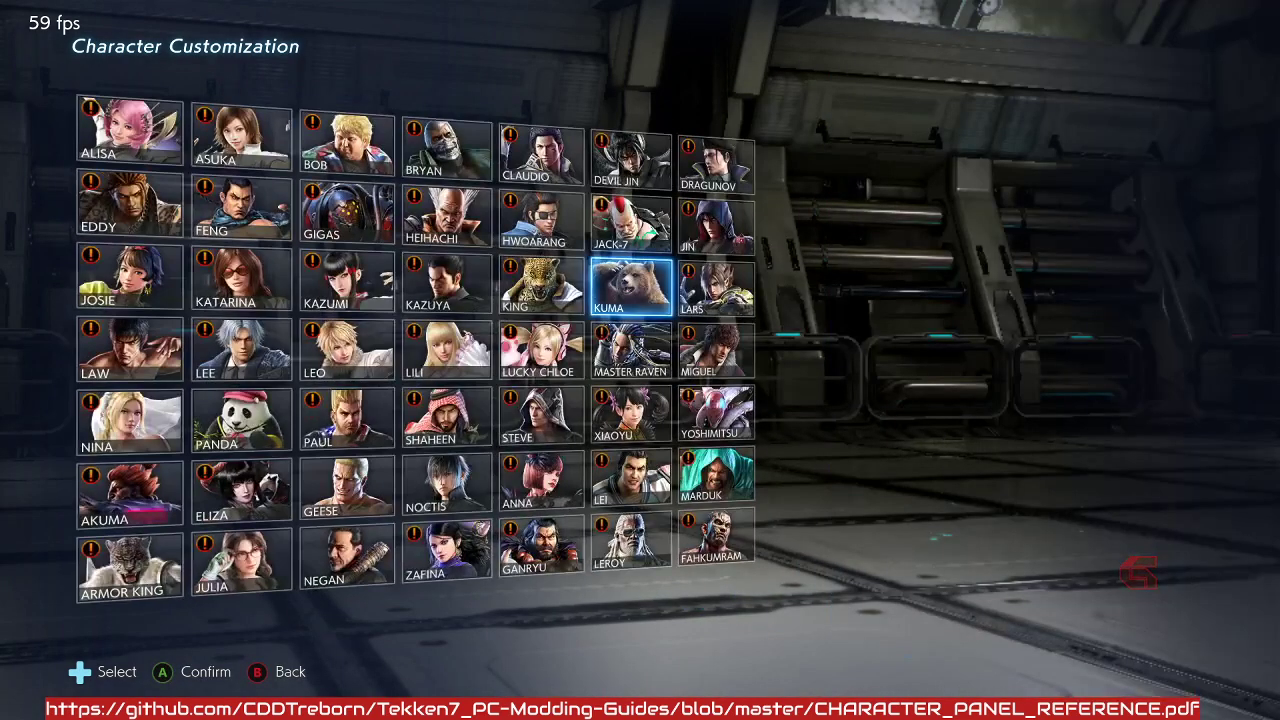
# Leave Character Customization and start an Offline Practice session with Kuma against Kuma.
pyautogui.press('Down')
pyautogui.press('Down')
pyautogui.press('Return')
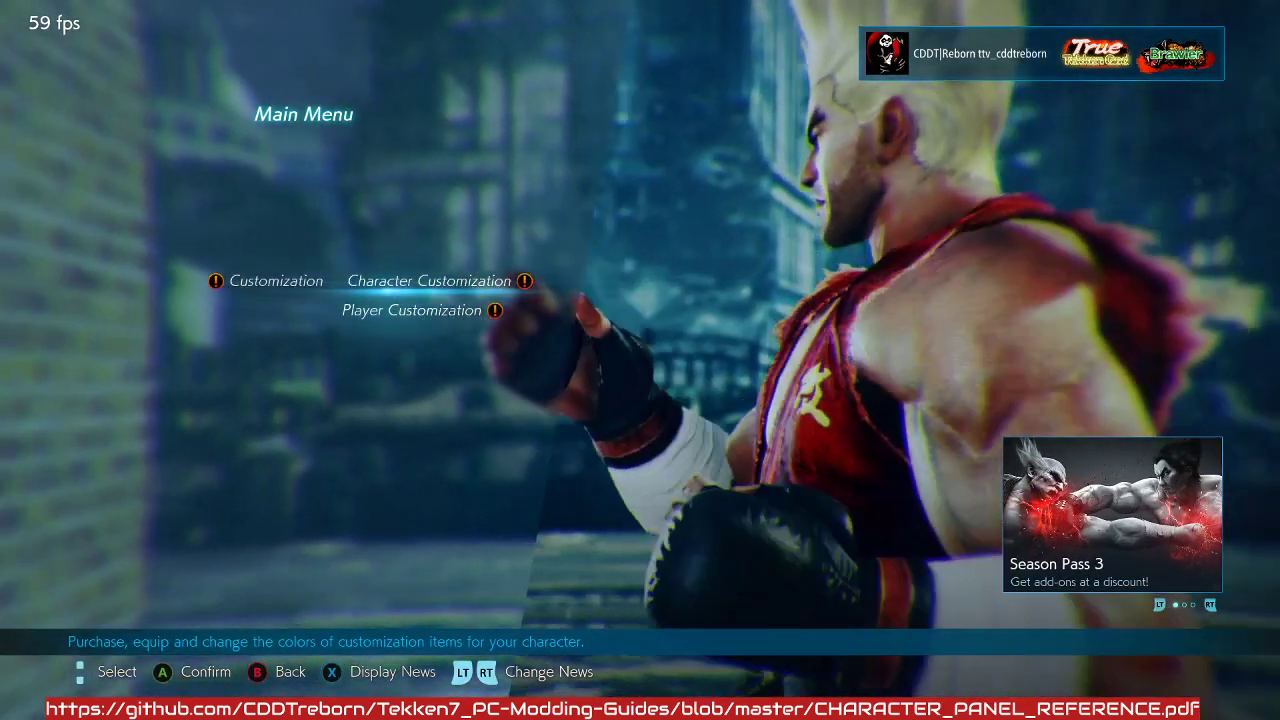
pyautogui.press('Escape')
pyautogui.press('Up')
pyautogui.press('Up')
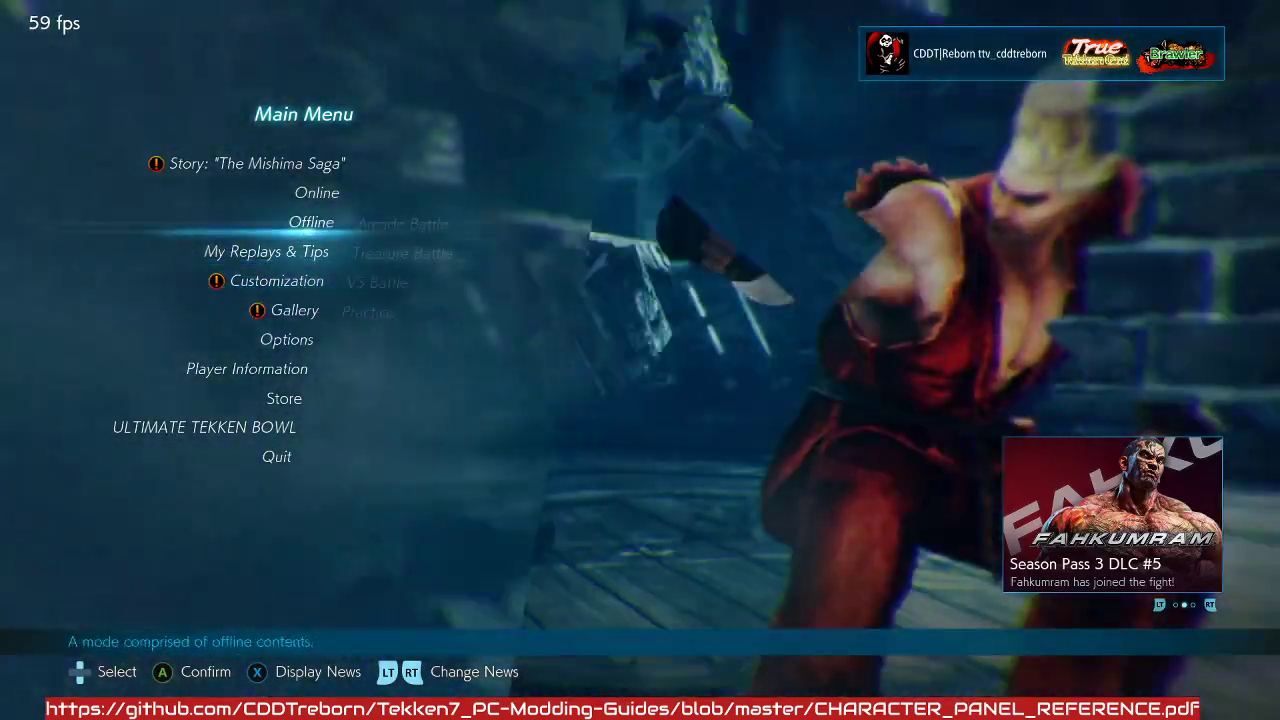
pyautogui.press('Return')
pyautogui.press('Return')
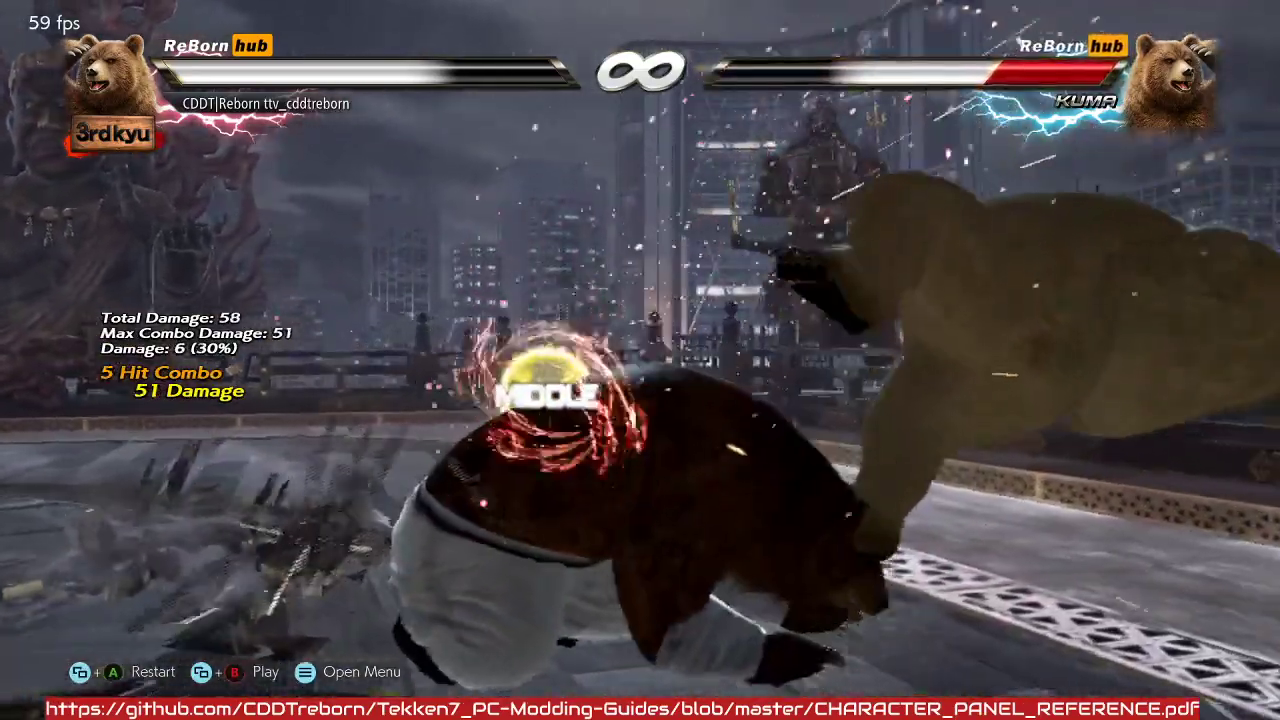
# End the practice session and return to the main menu.
pyautogui.press('Escape')
pyautogui.press('Up')
pyautogui.press('Return')
pyautogui.press('Left')
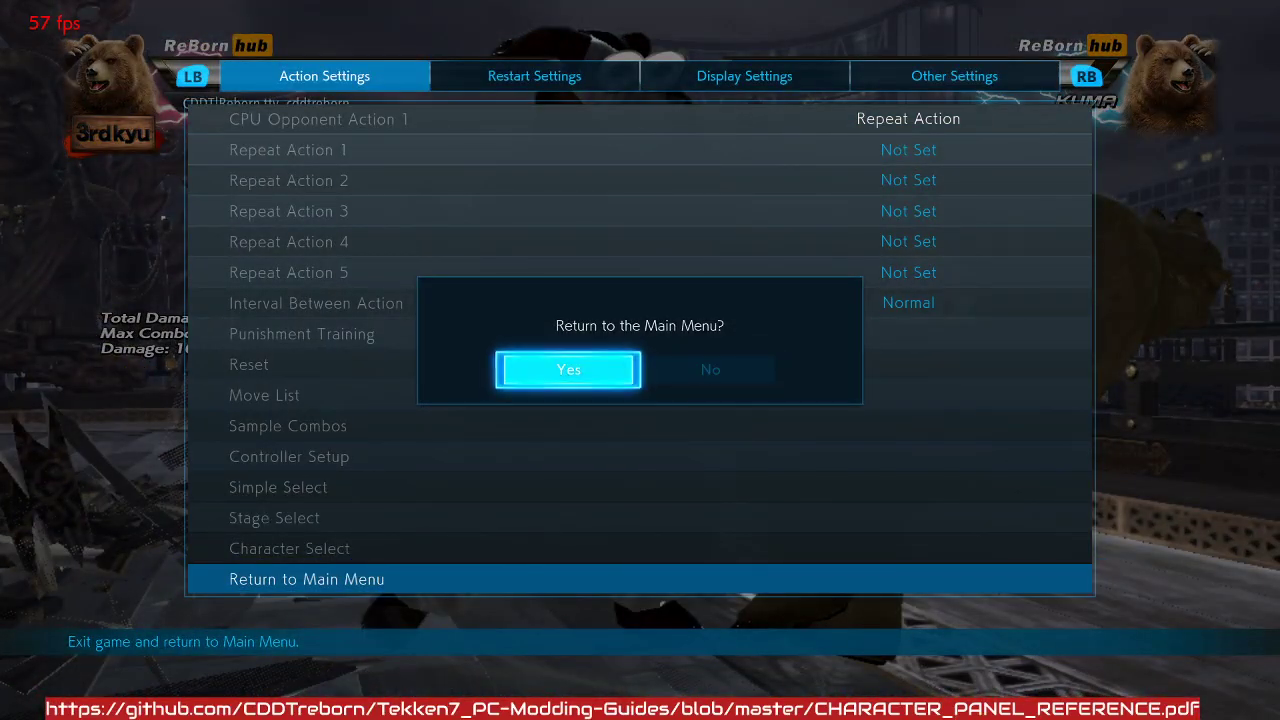
pyautogui.press('Return')
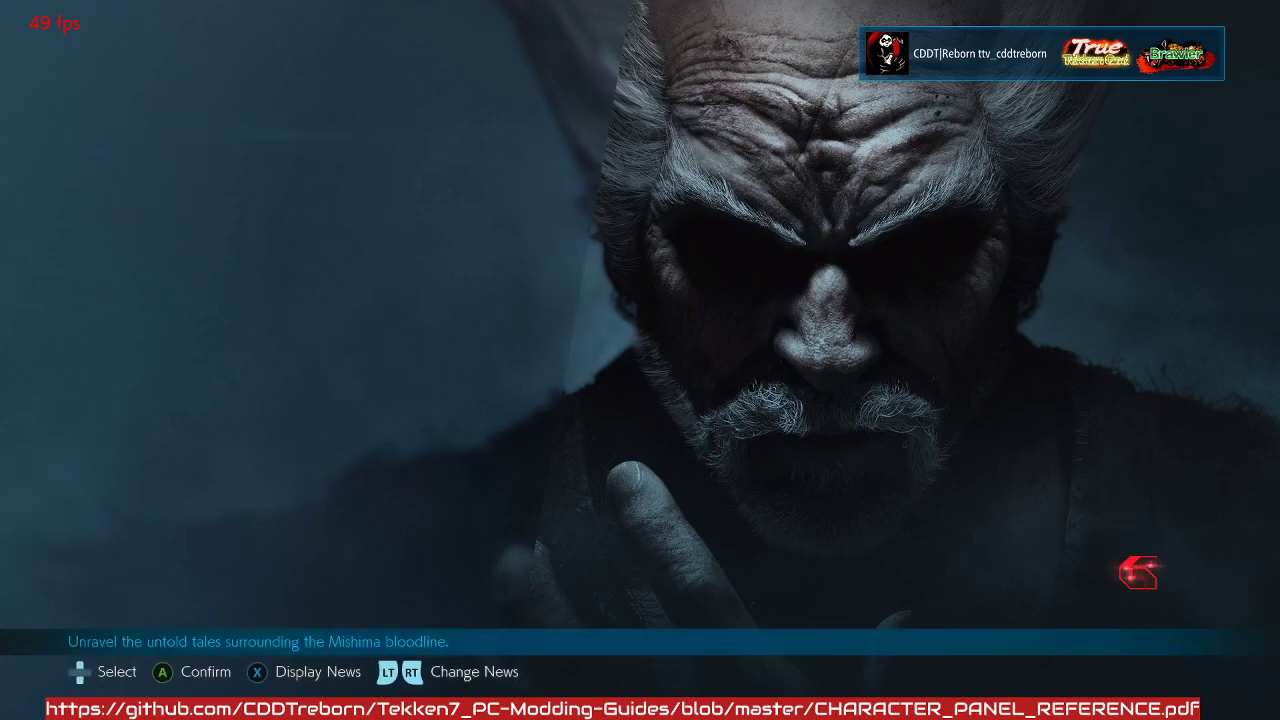
# Quit Tekken 7 and return to the desktop.
pyautogui.press('Up')
pyautogui.press('Return')
pyautogui.press('Return')
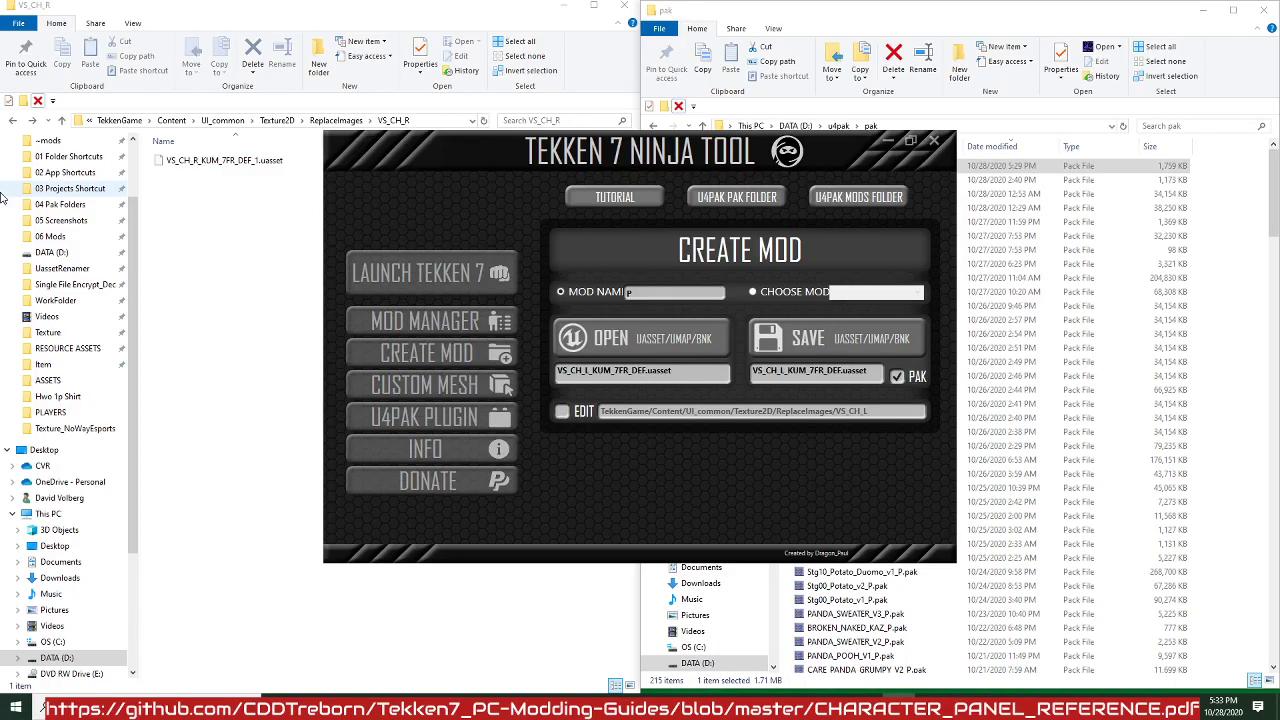
# Switch to Tekken 7 Ninja Tool and browse for a source asset in the extracted ReplaceImages folder's VS_CH_R subfolder.
pyautogui.click(219, 247)
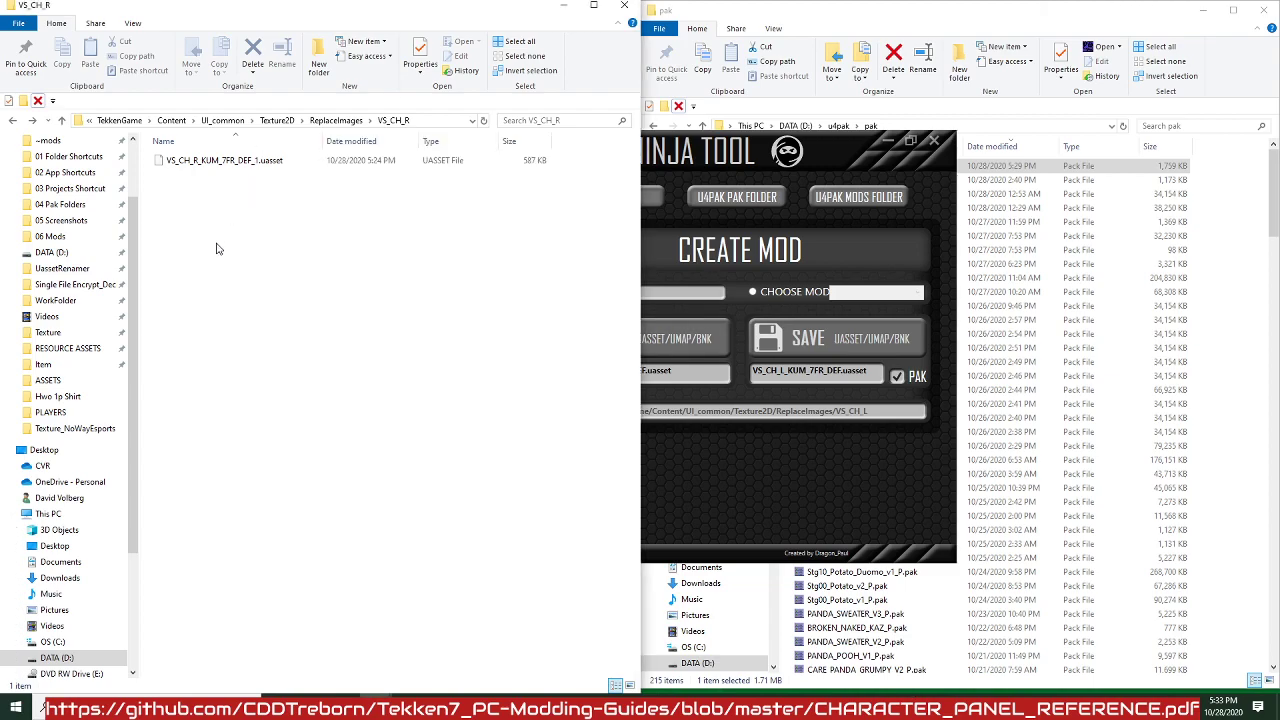
pyautogui.click(963, 27)
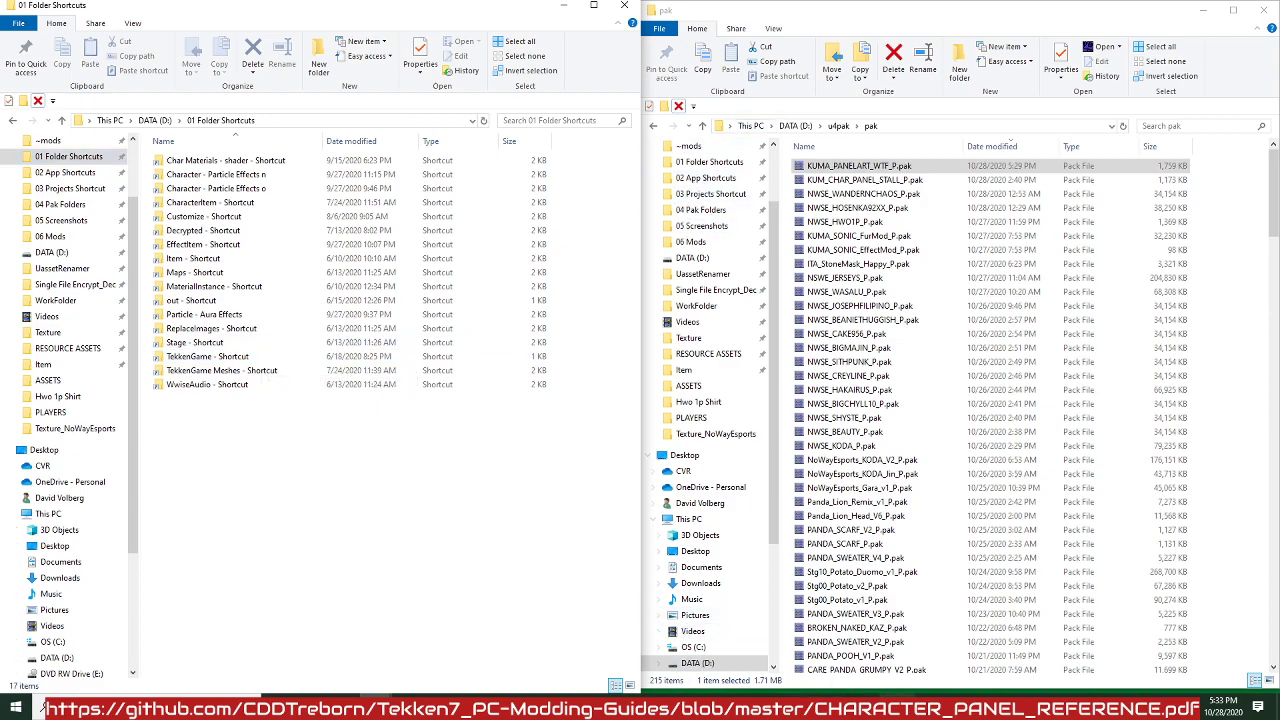
pyautogui.click(897, 708)
pyautogui.click(652, 350)
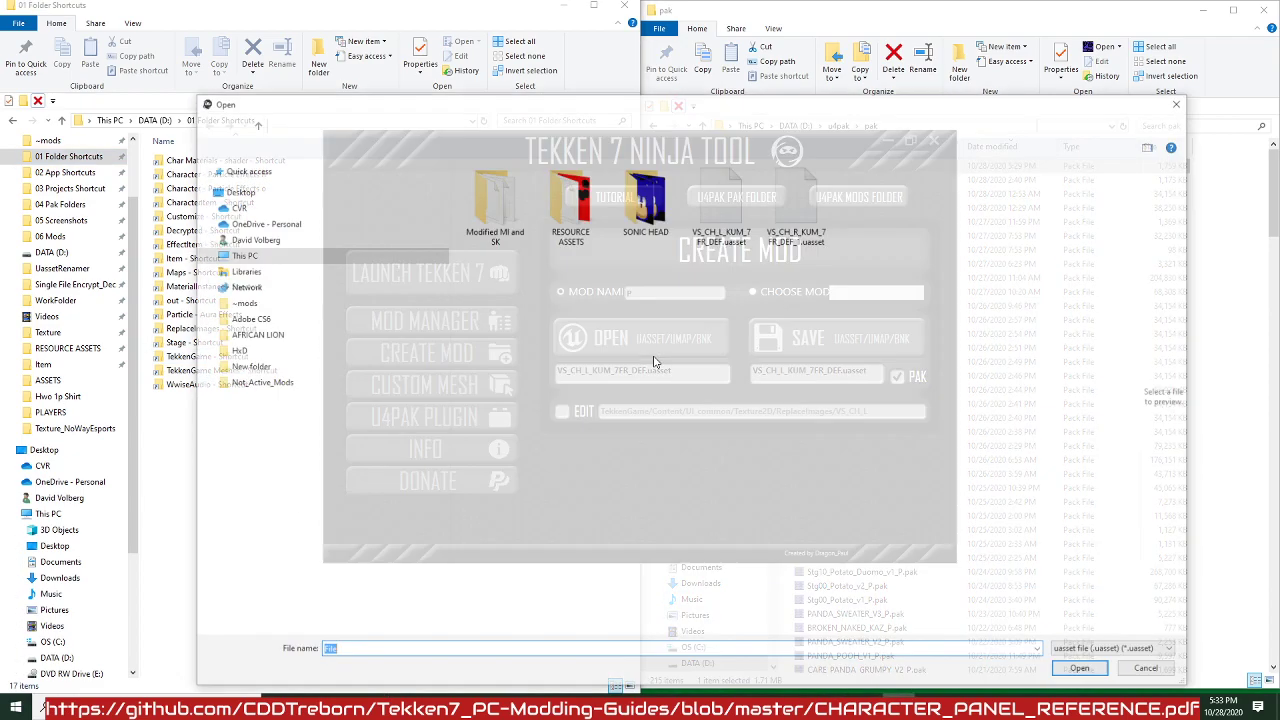
pyautogui.scroll(3, 330, 260)
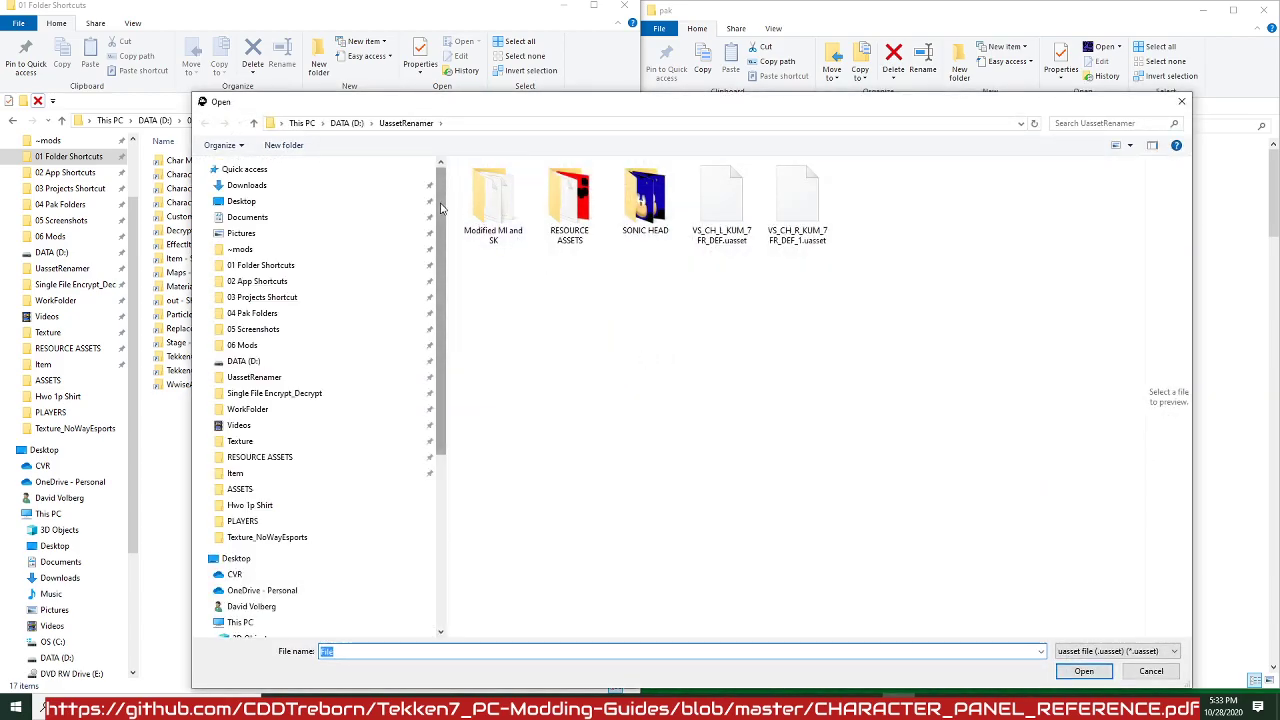
pyautogui.click(260, 265)
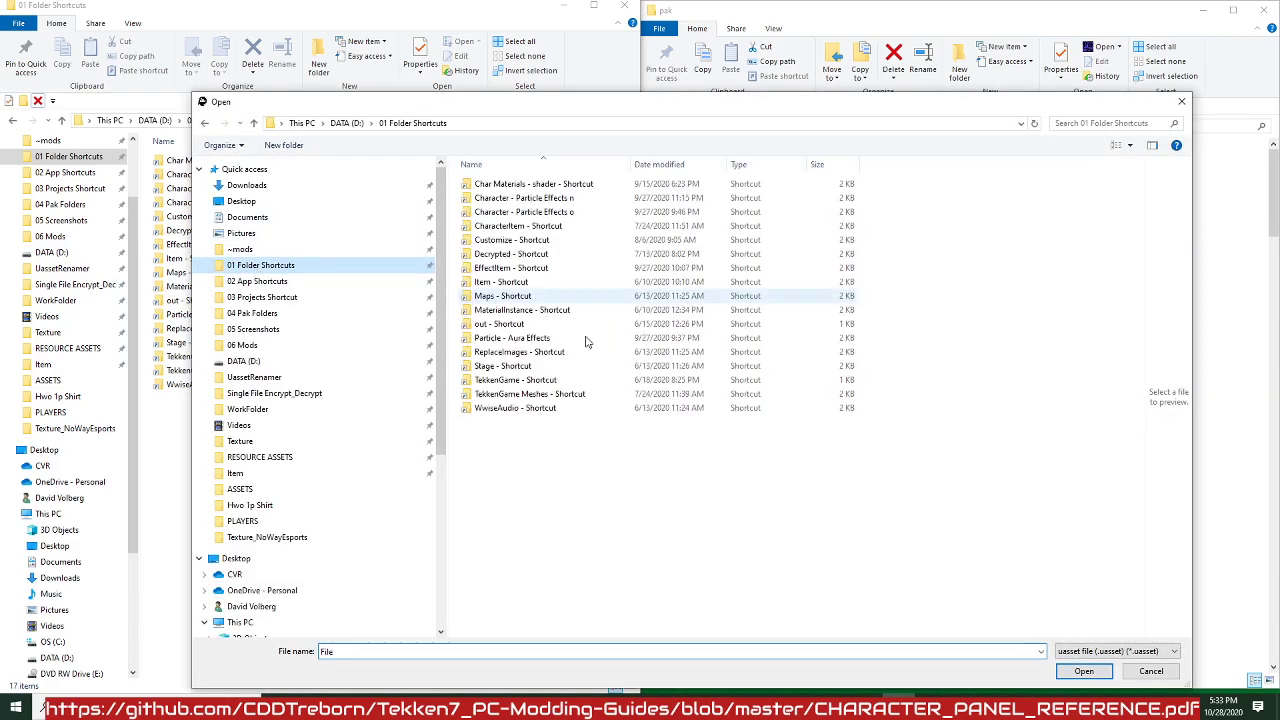
pyautogui.doubleClick(530, 353)
pyautogui.scroll(-20, 551, 408)
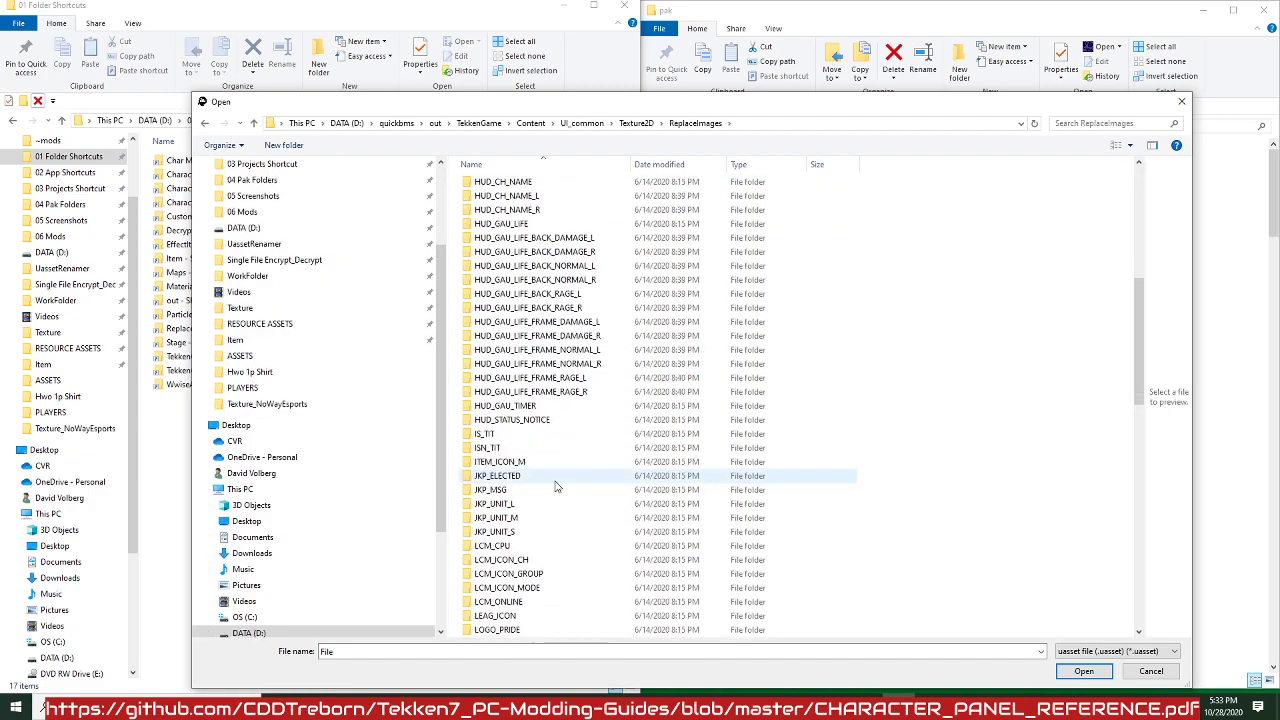
pyautogui.doubleClick(535, 617)
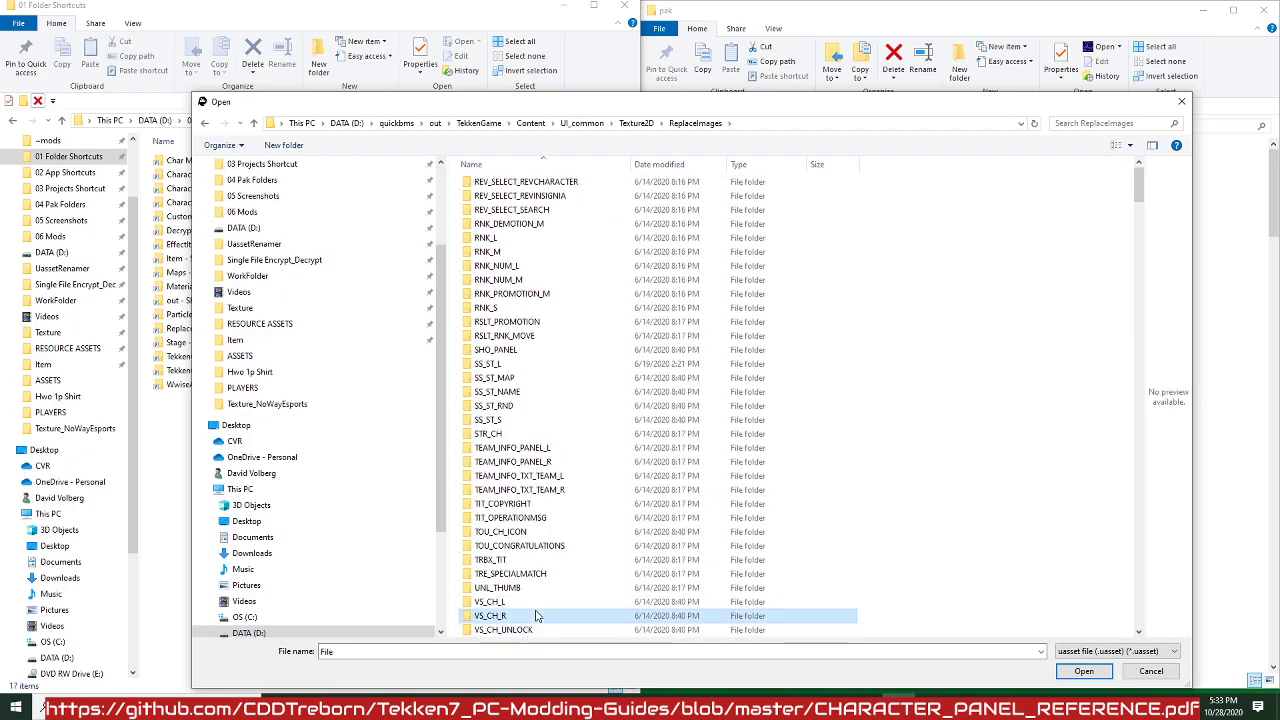
# Load VS_CH_R_KUM_TT2_JUN.uasset as the original asset for the mod.
pyautogui.scroll(-2, 636, 520)
pyautogui.scroll(-20, 636, 520)
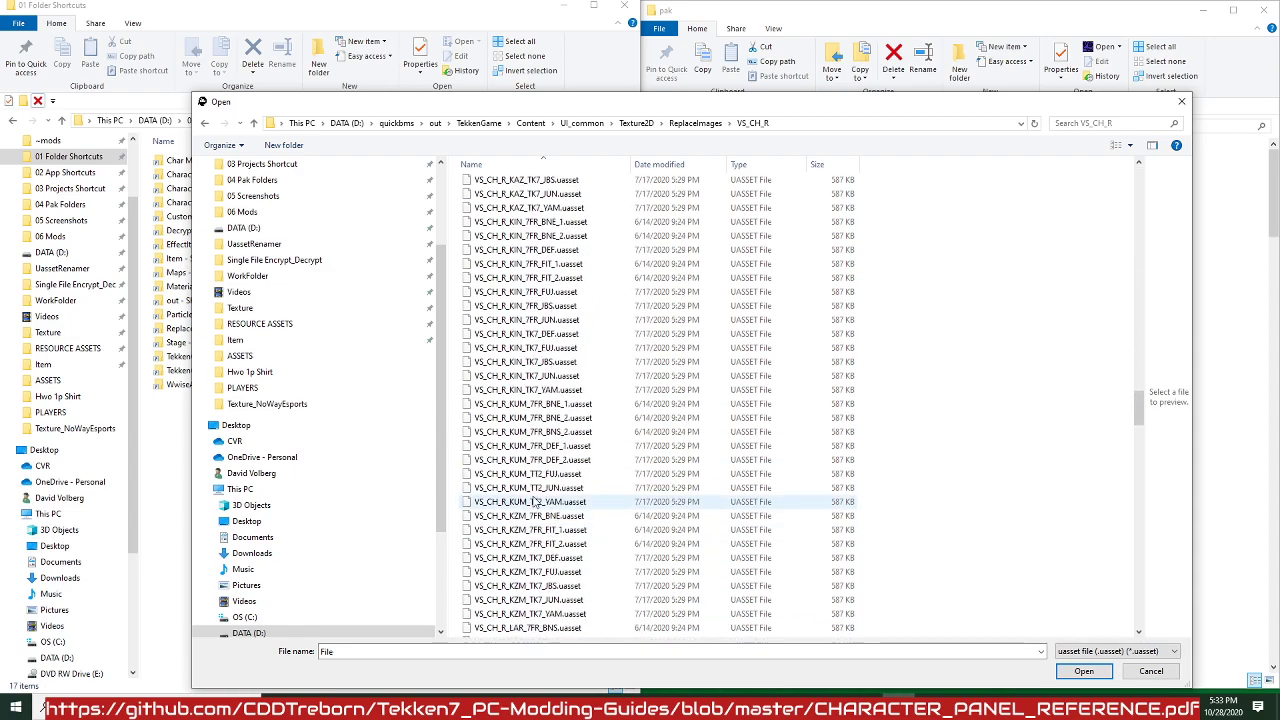
pyautogui.scroll(1, 590, 428)
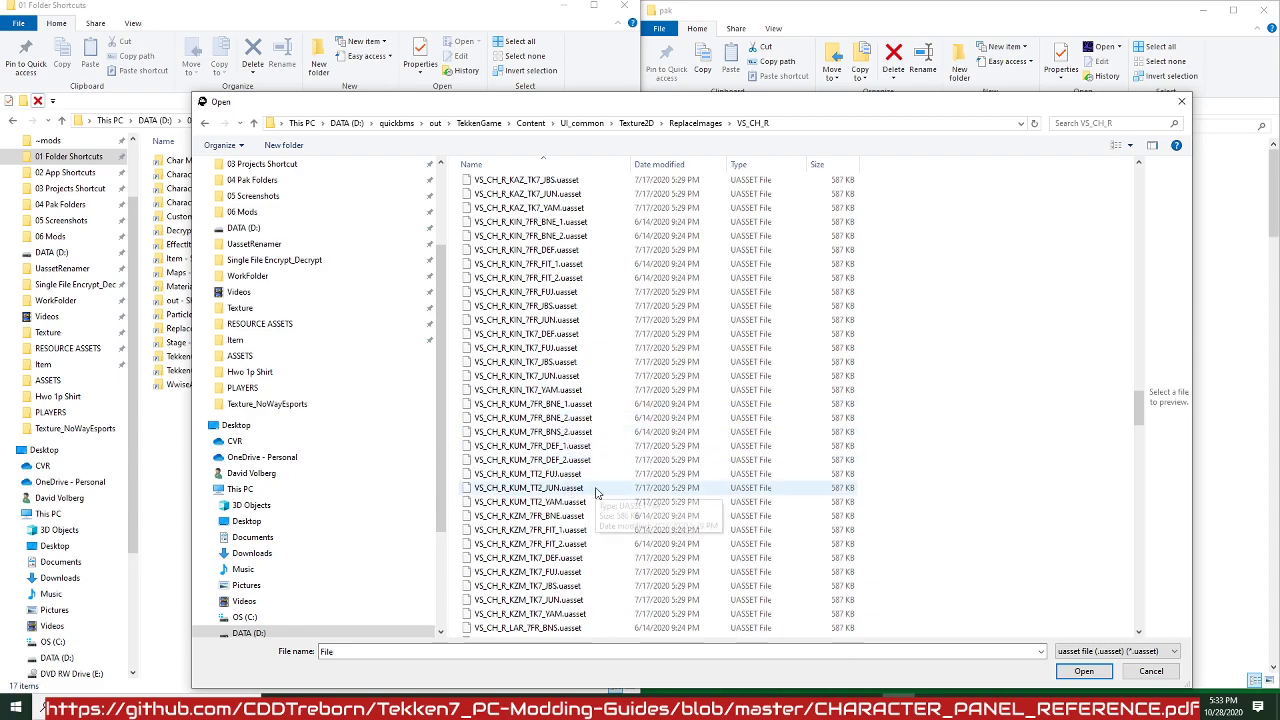
pyautogui.click(548, 495)
pyautogui.doubleClick(550, 490)
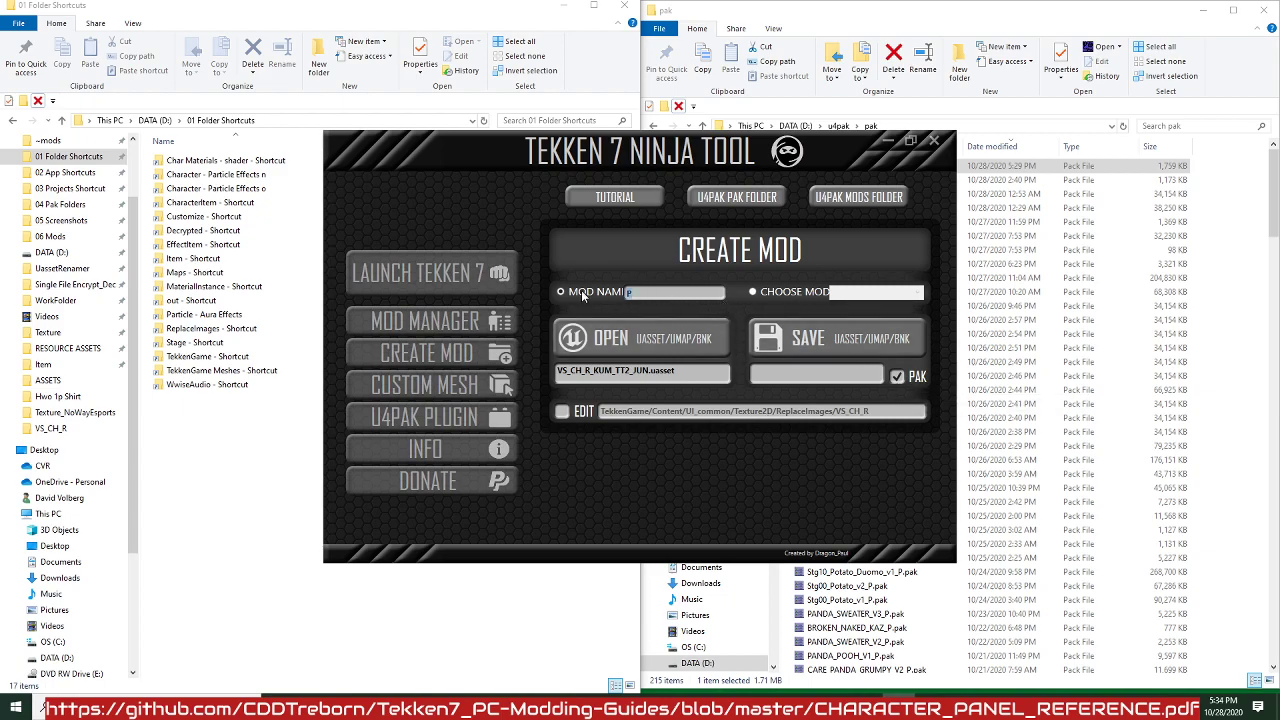
# Set the mod target to an existing mod, KUMA_SONIC_FurMod, instead of a new mod name.
pyautogui.click(869, 296)
pyautogui.click(886, 297)
pyautogui.click(898, 383)
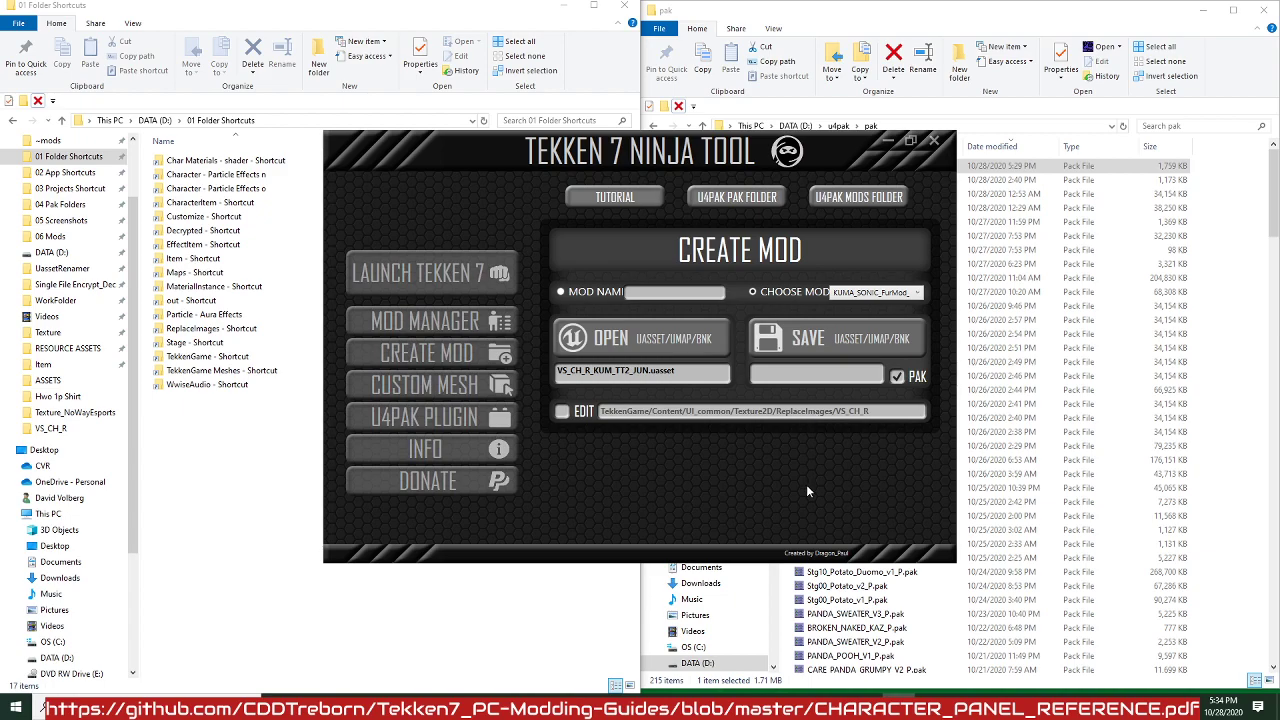
pyautogui.click(265, 515)
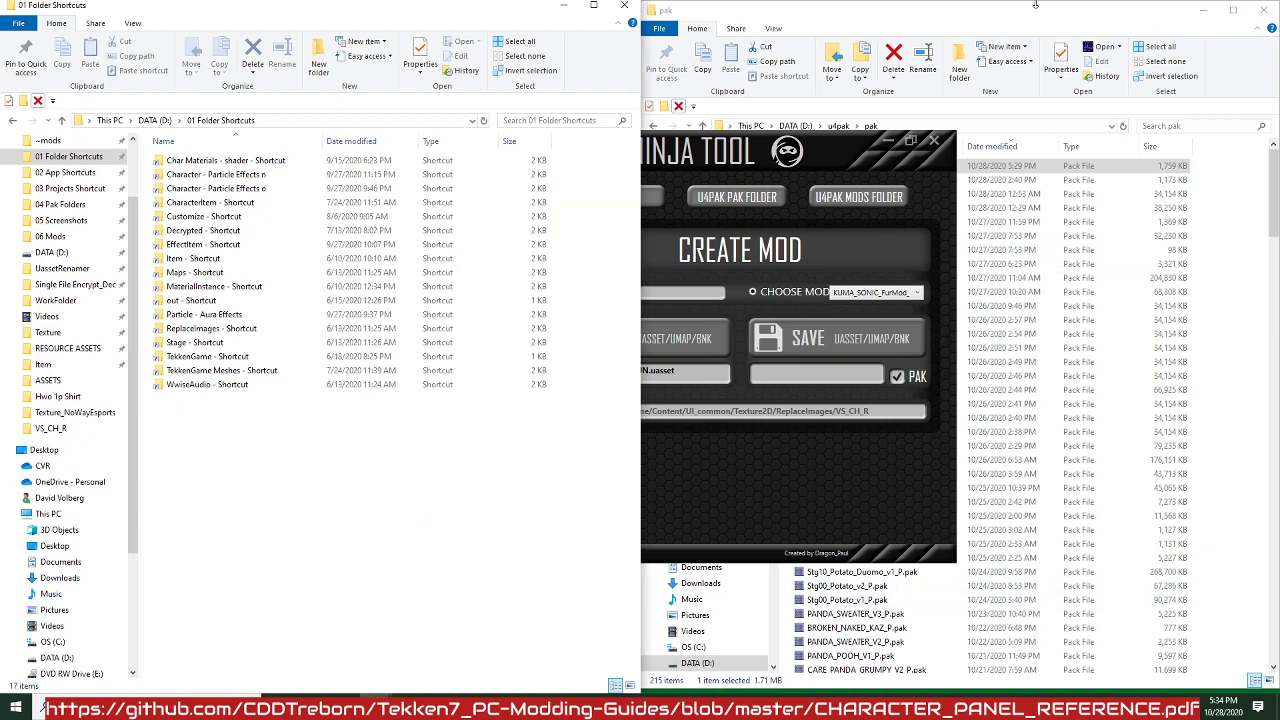
pyautogui.click(1031, 18)
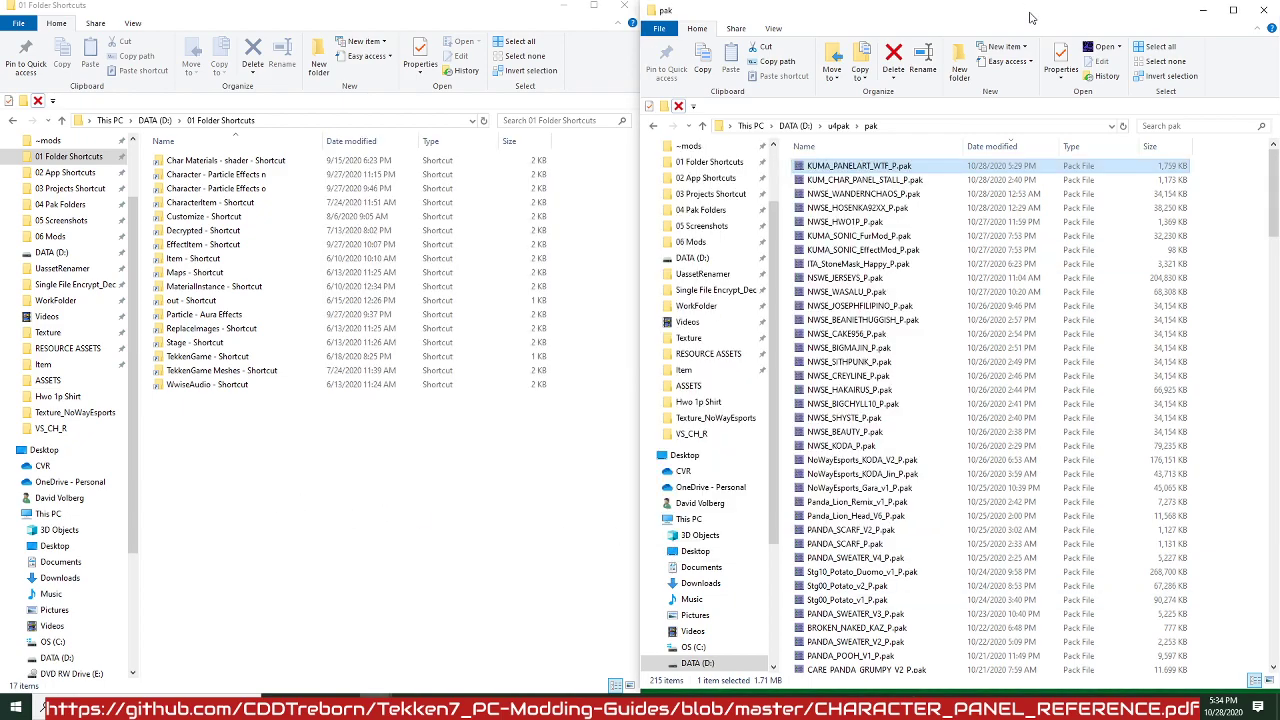
pyautogui.click(590, 492)
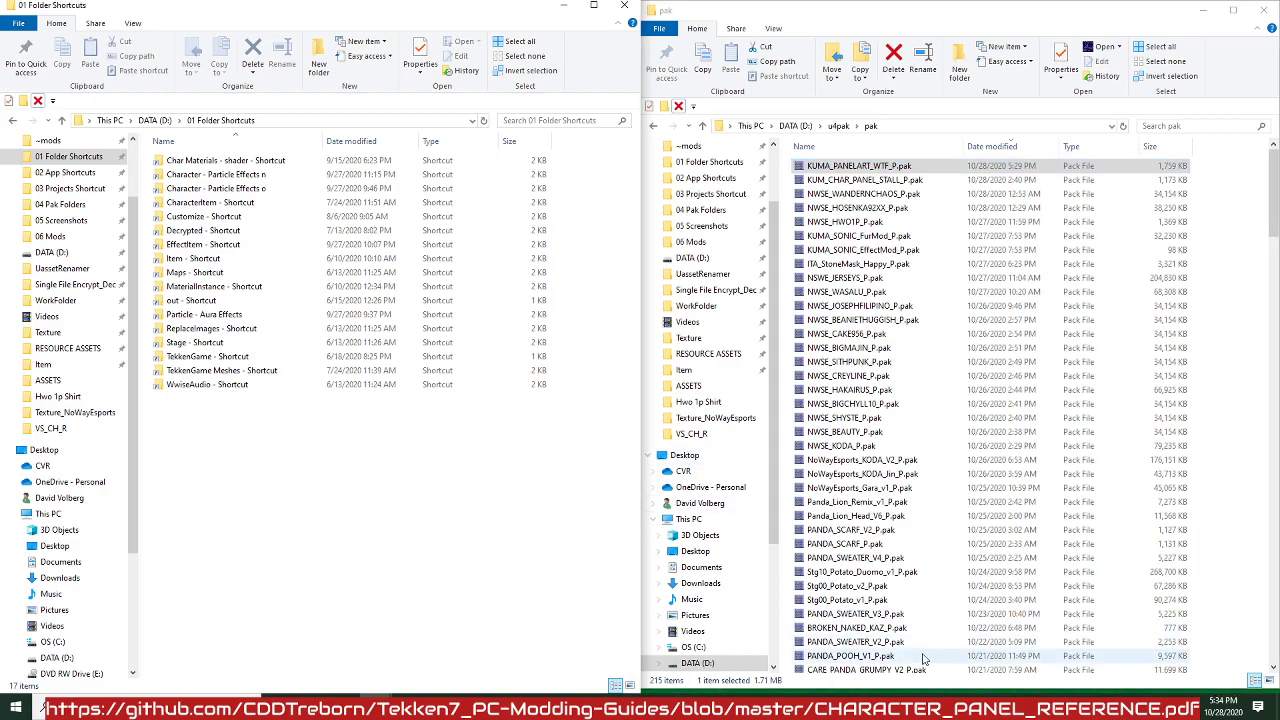
pyautogui.moveTo(899, 707)
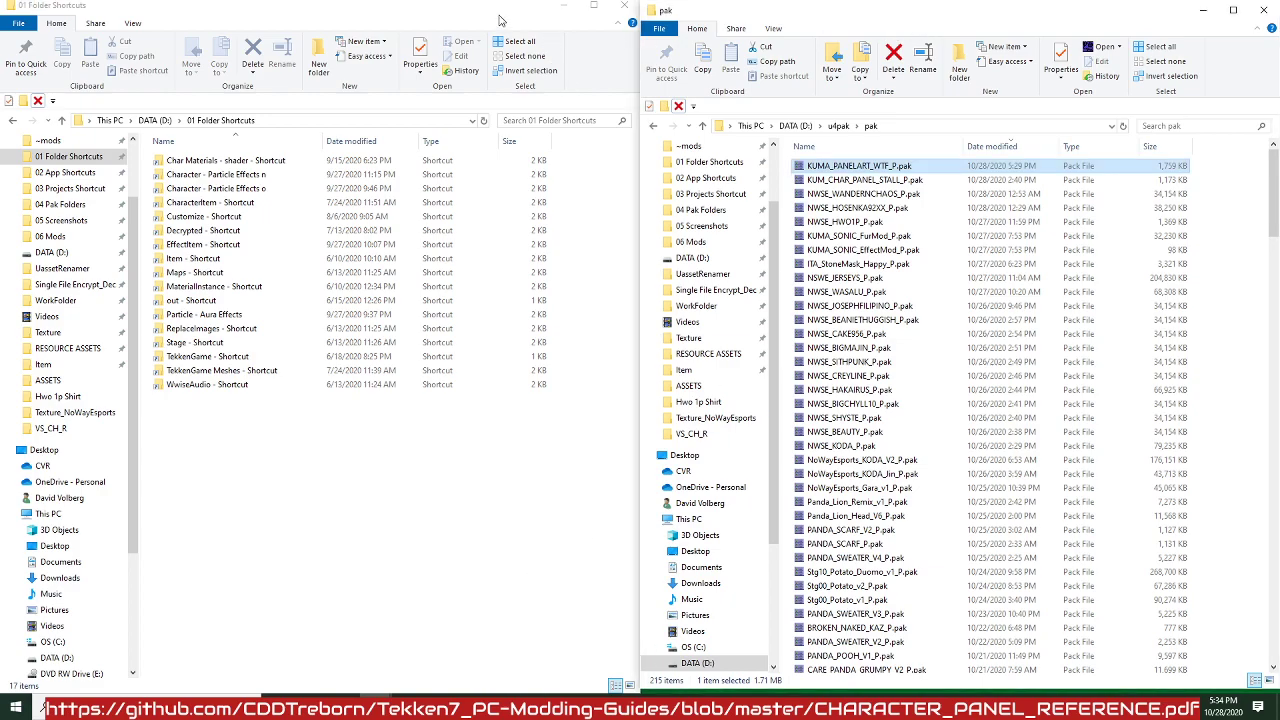
pyautogui.click(800, 25)
pyautogui.click(506, 21)
pyautogui.click(993, 19)
pyautogui.click(898, 707)
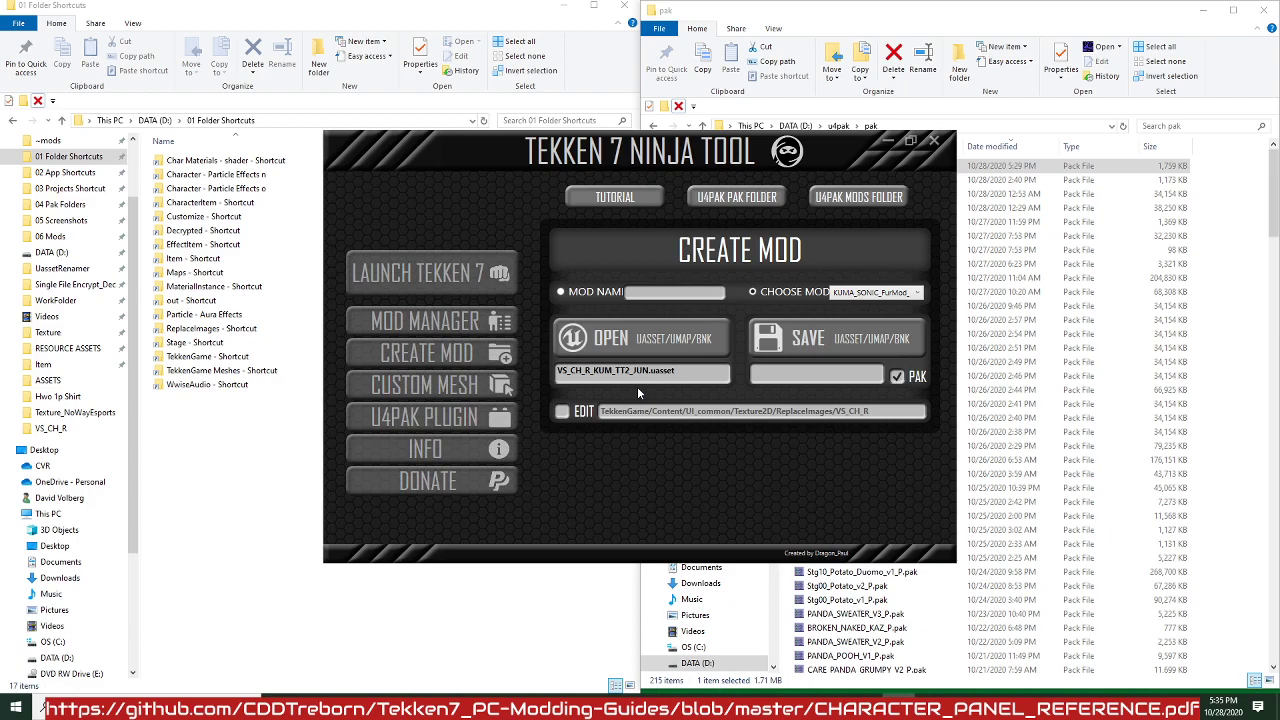
pyautogui.click(258, 453)
pyautogui.click(1072, 20)
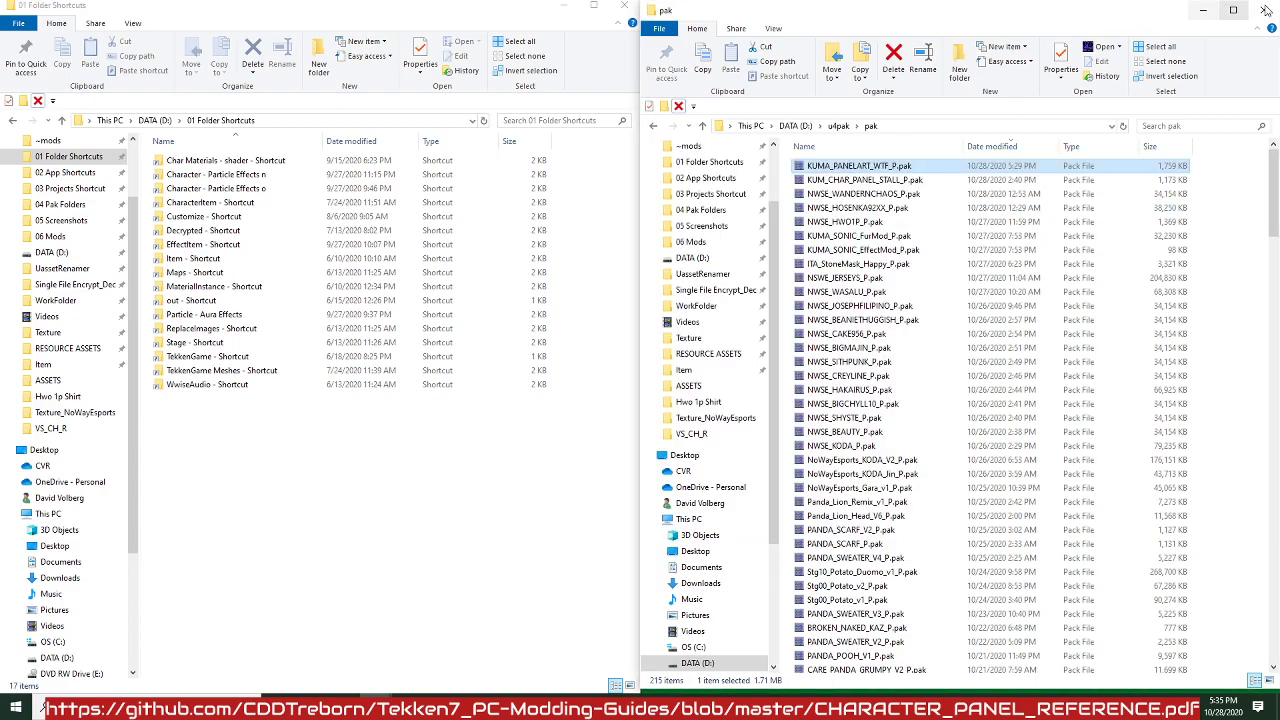
# Put away the pak folder window and bring the Notepad file with the tools and instructions to the front.
pyautogui.click(1212, 18)
pyautogui.click(1123, 366)
pyautogui.click(449, 446)
pyautogui.click(840, 380)
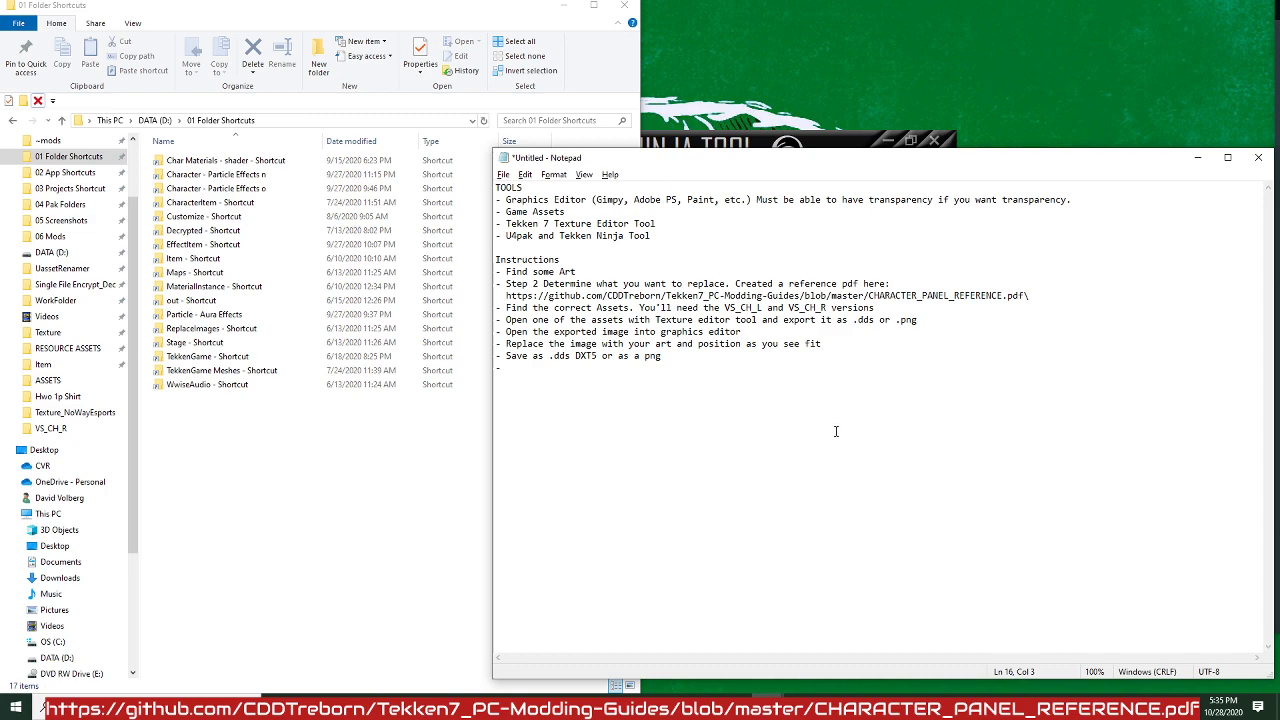
pyautogui.click(330, 468)
pyautogui.click(925, 506)
pyautogui.click(383, 506)
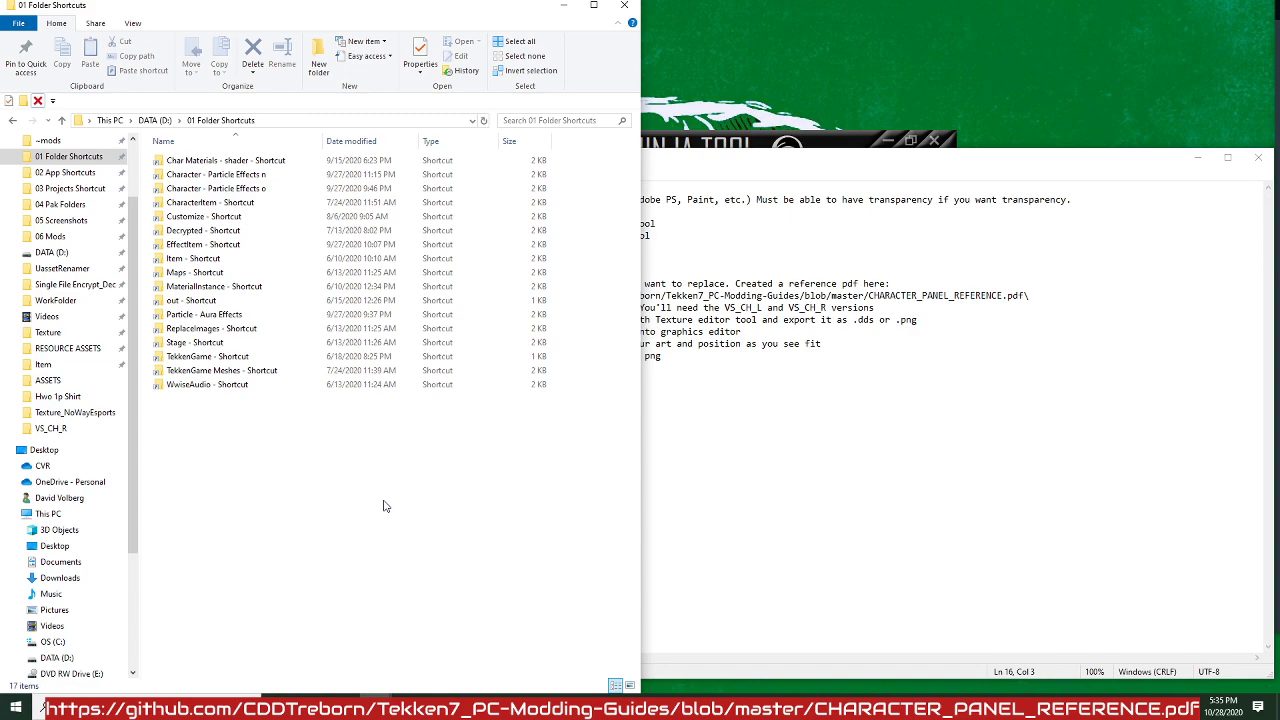